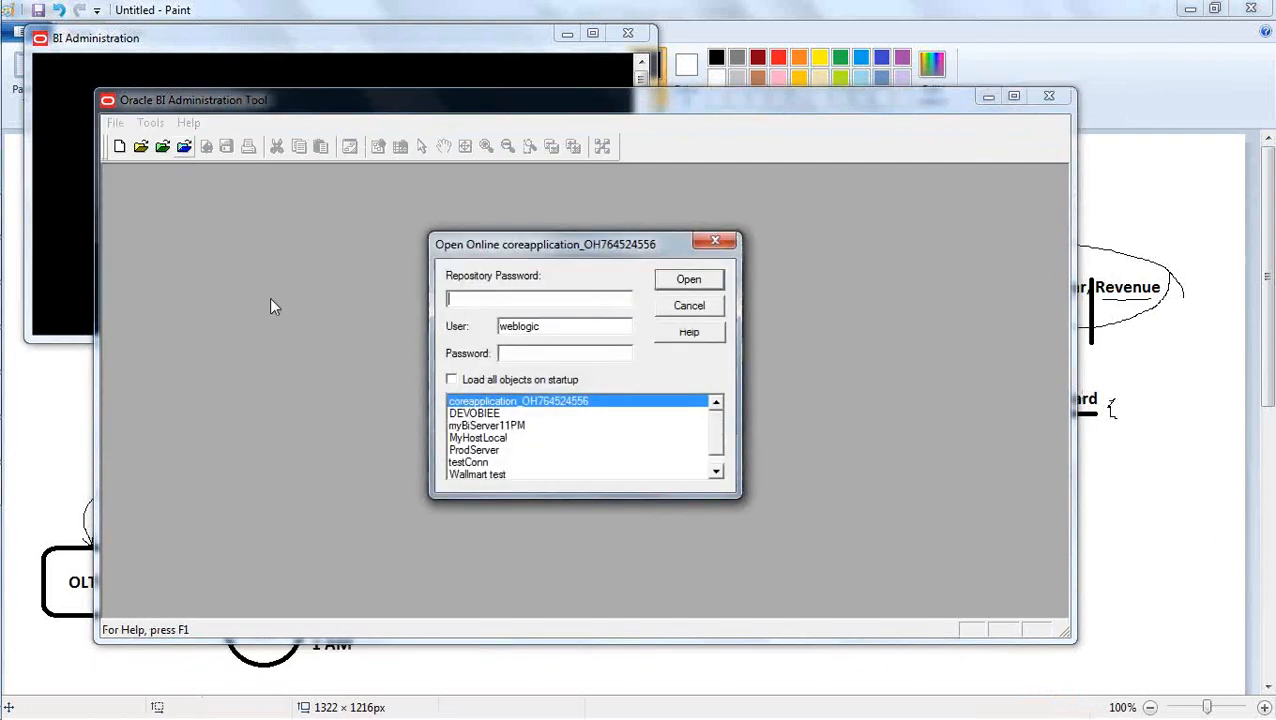
# Open the coreapplication_OH764524556 repository online as weblogic, entering the repository password and the user password.
pyautogui.write('••••••••')
pyautogui.press('Tab')
pyautogui.press('Tab')
pyautogui.write('••••••••')
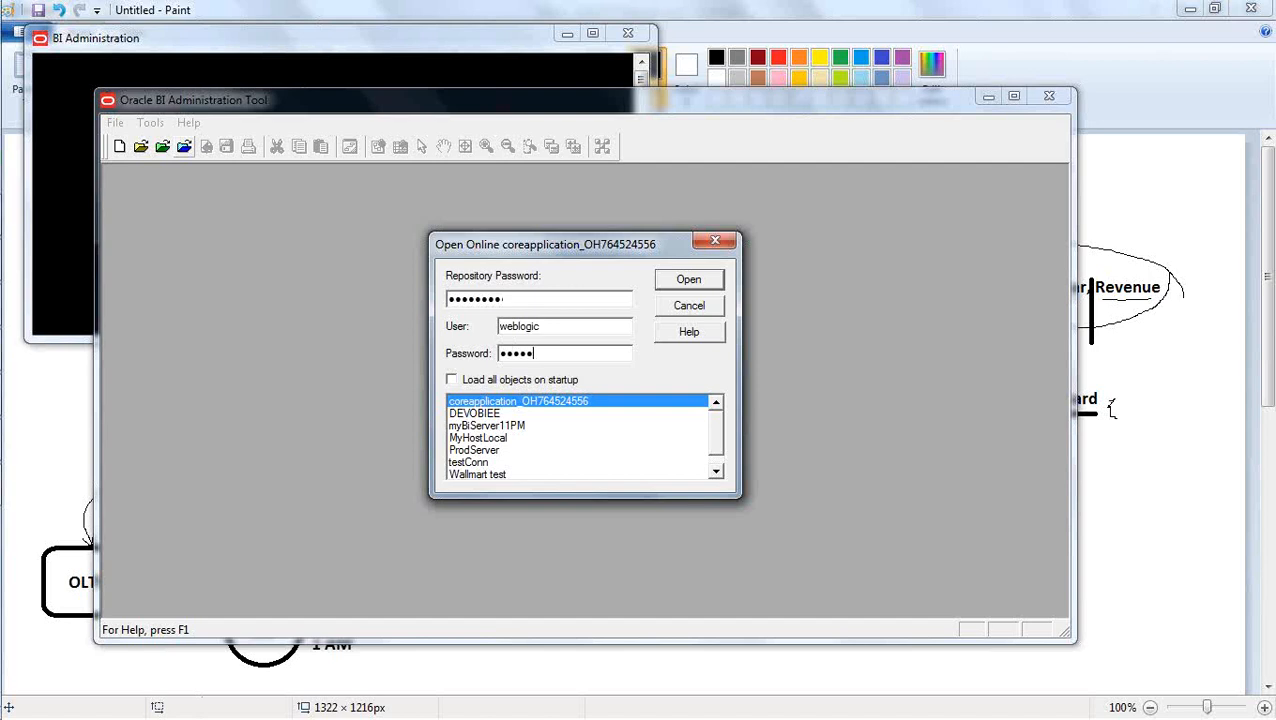
pyautogui.press('Return')
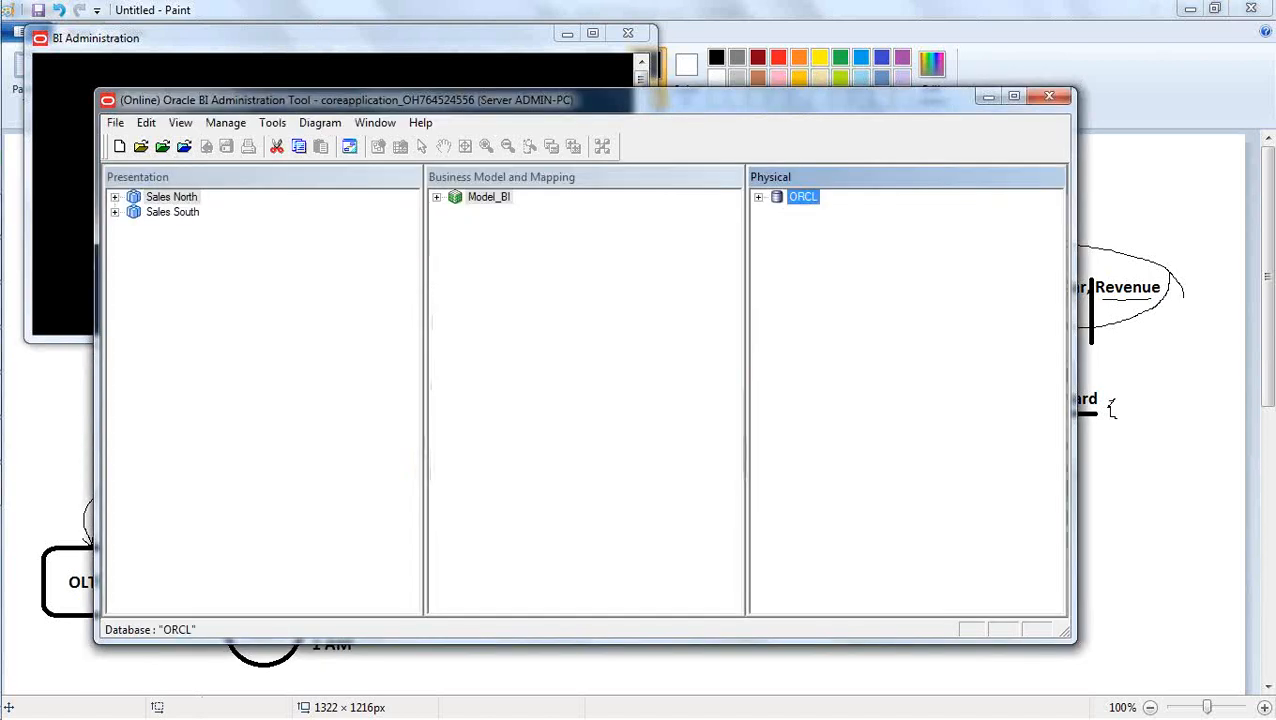
# Expand the Model_BI business model and run the Aggregate Persistence utility.
pyautogui.click(480, 292)
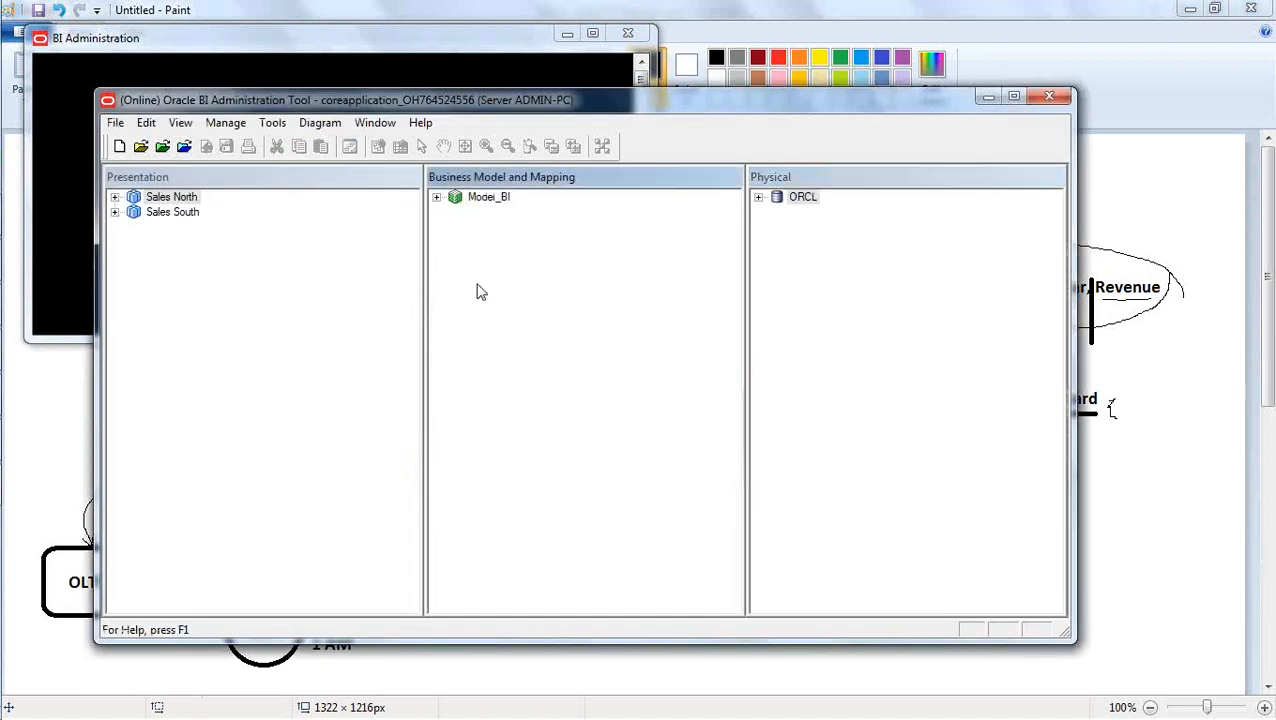
pyautogui.click(436, 197)
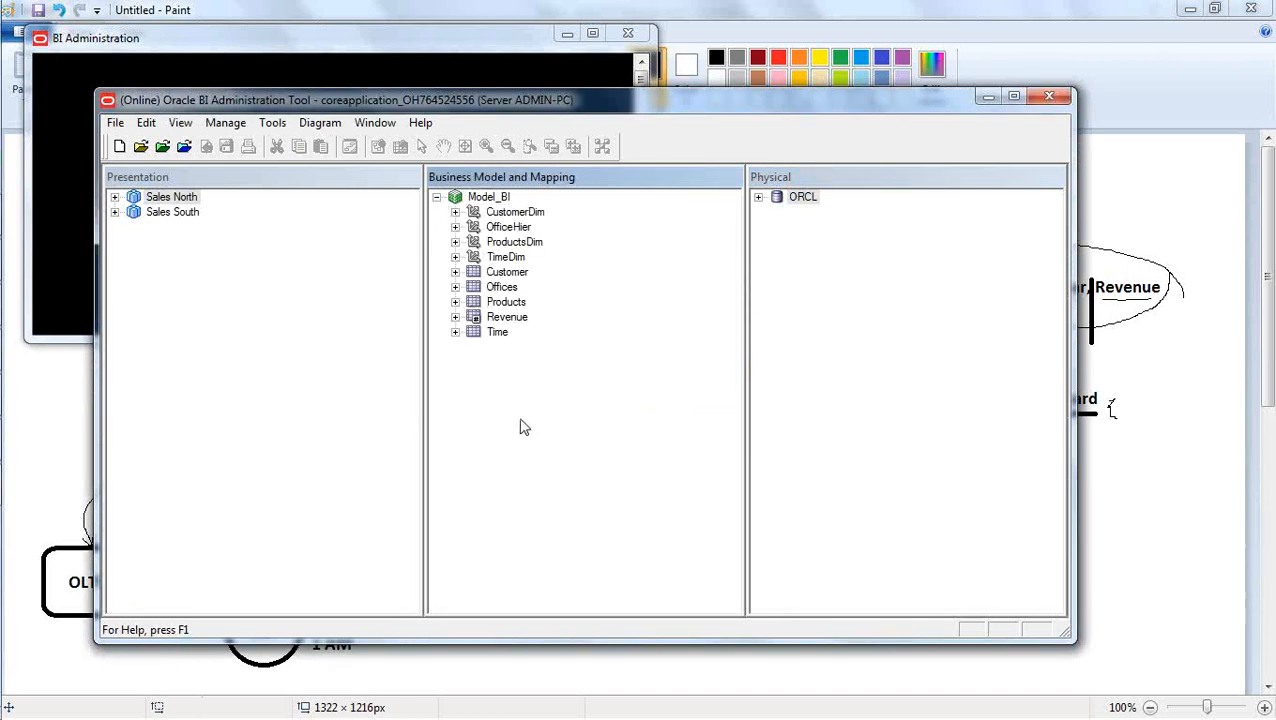
pyautogui.click(275, 123)
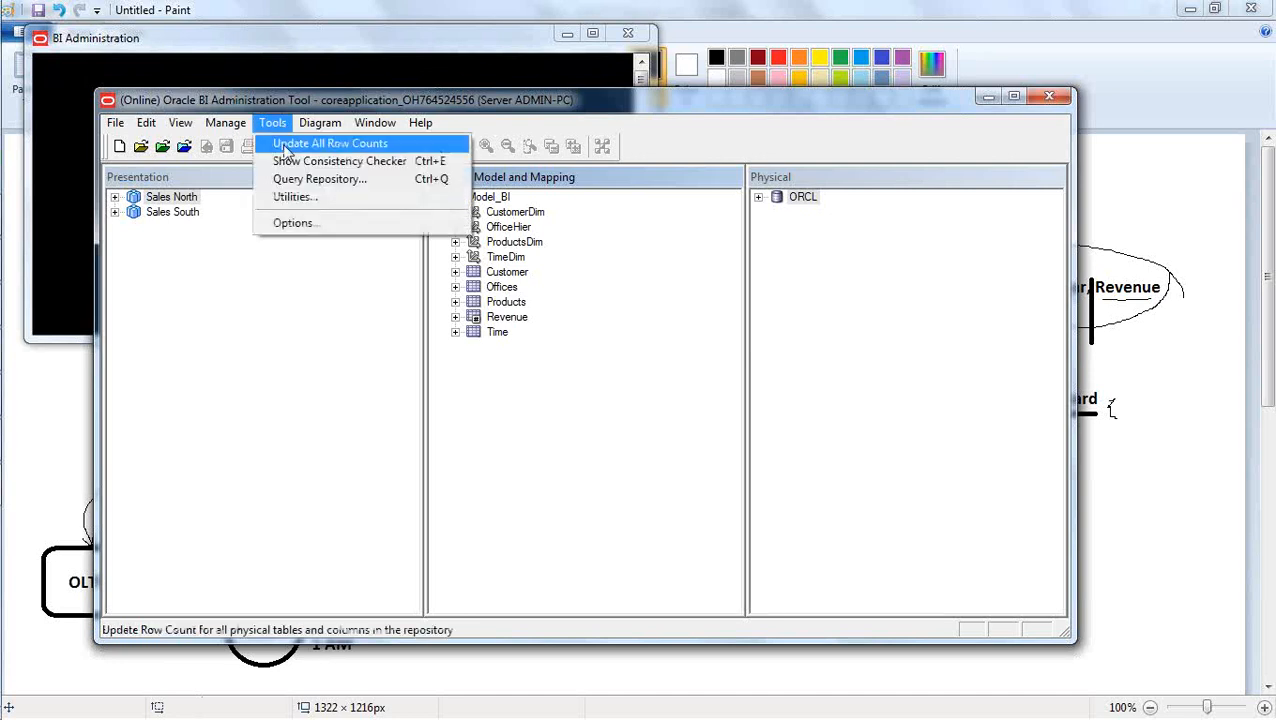
pyautogui.click(300, 198)
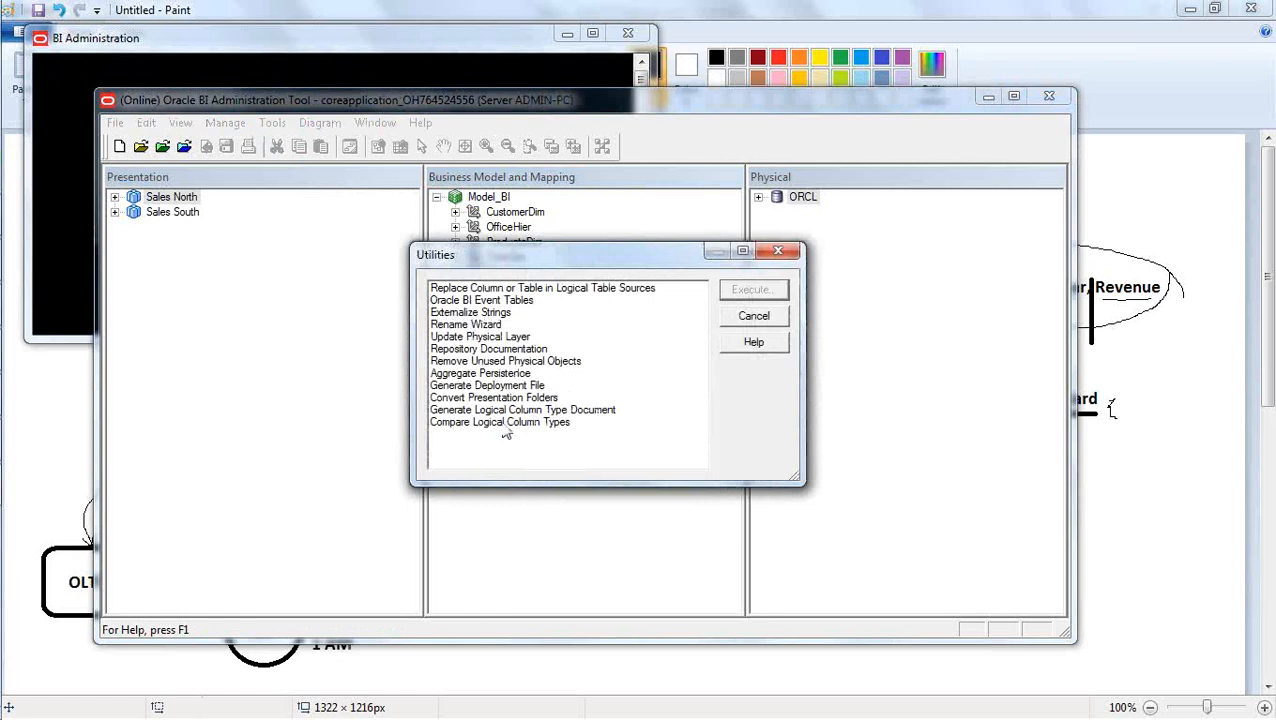
pyautogui.click(506, 373)
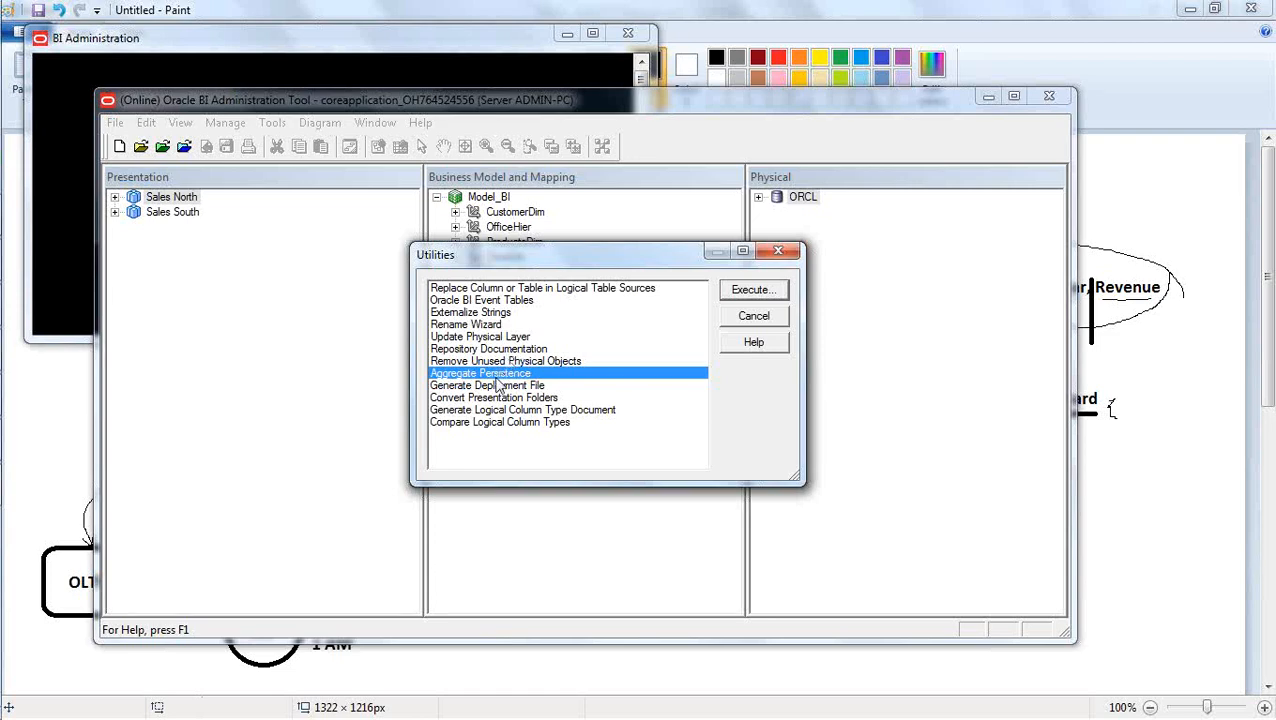
pyautogui.click(740, 293)
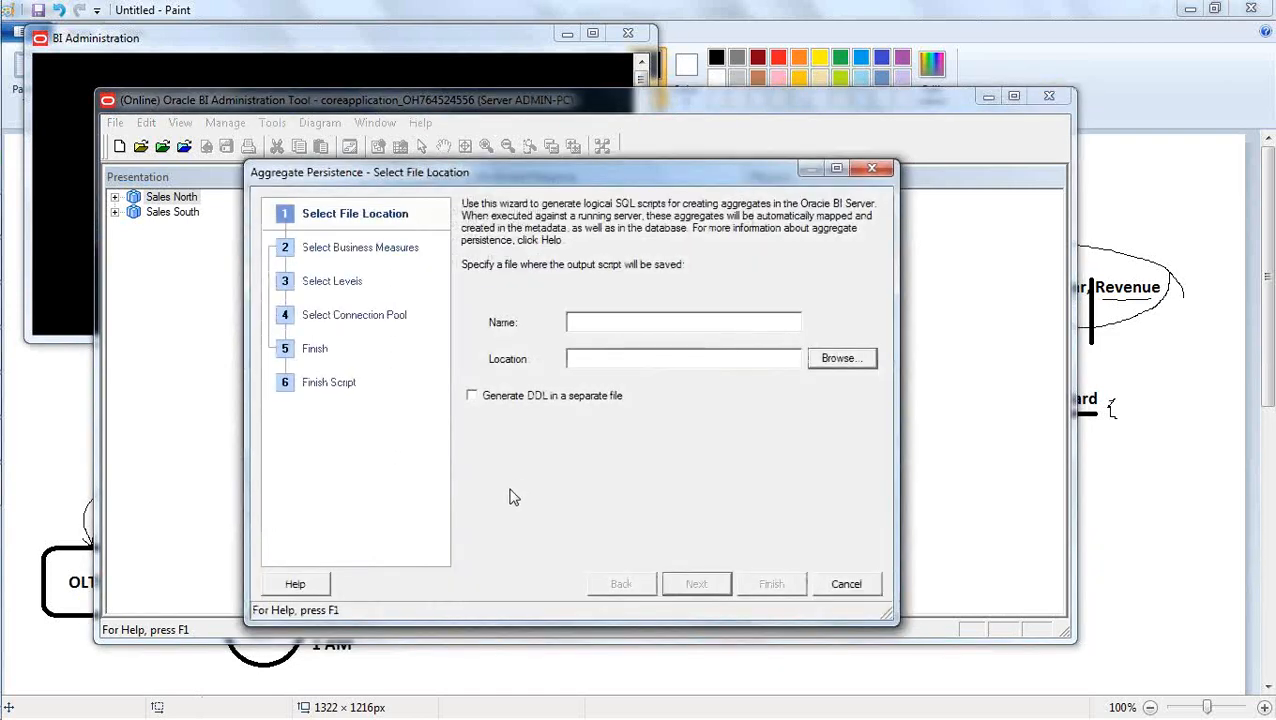
# Name the output script file aggr_revenue_6AM.txt.
pyautogui.click(631, 323)
pyautogui.write('aggr')
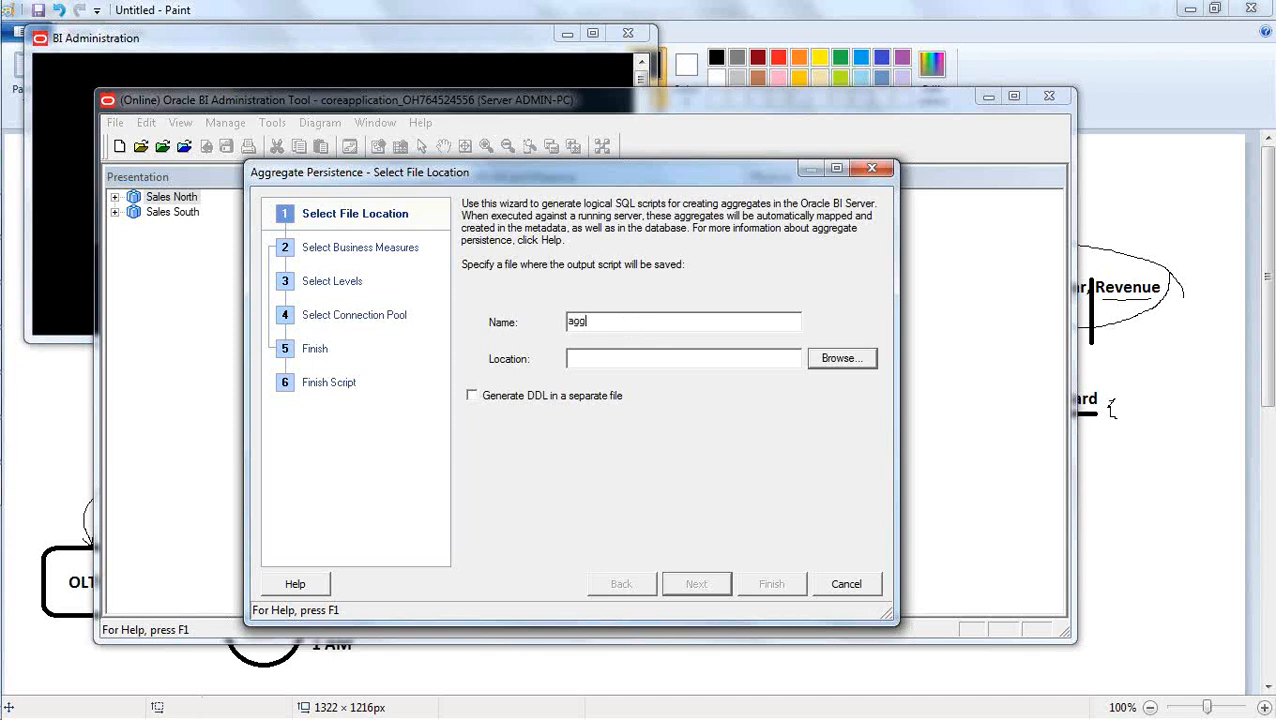
pyautogui.write('_')
pyautogui.write('Sa')
pyautogui.press('BackSpace')
pyautogui.press('BackSpace')
pyautogui.write('revenue_6AM')
pyautogui.write('.txt')
# Set the script location to the D:\InputOLTP\AggrScripts folder, copying its path from Windows Explorer, and continue to the business measures.
pyautogui.click(582, 359)
pyautogui.moveTo(4, 306)
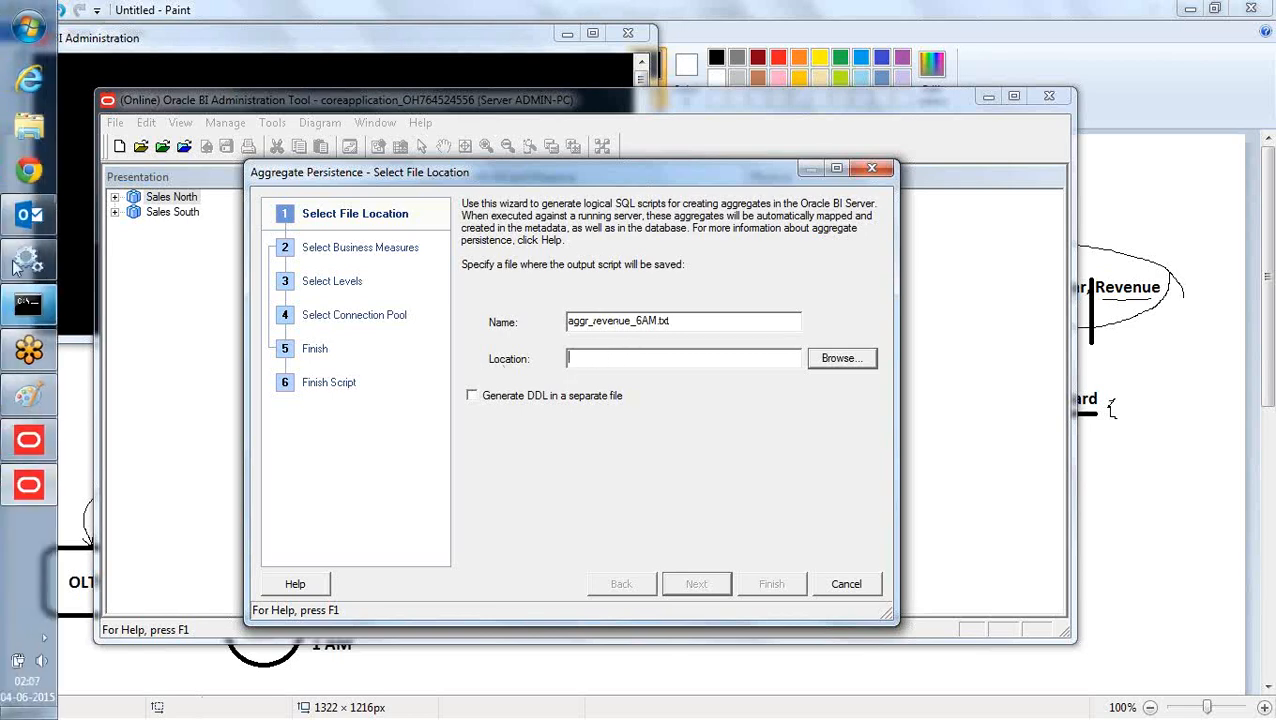
pyautogui.click(28, 132)
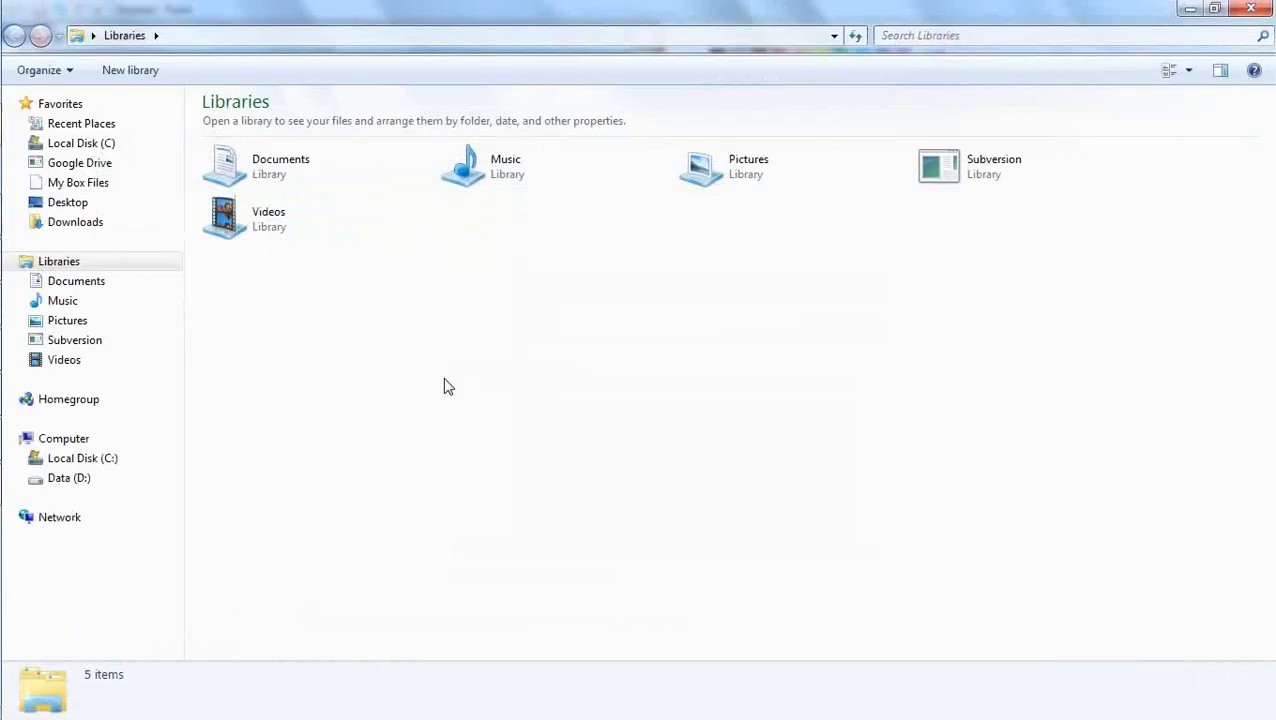
pyautogui.click(78, 479)
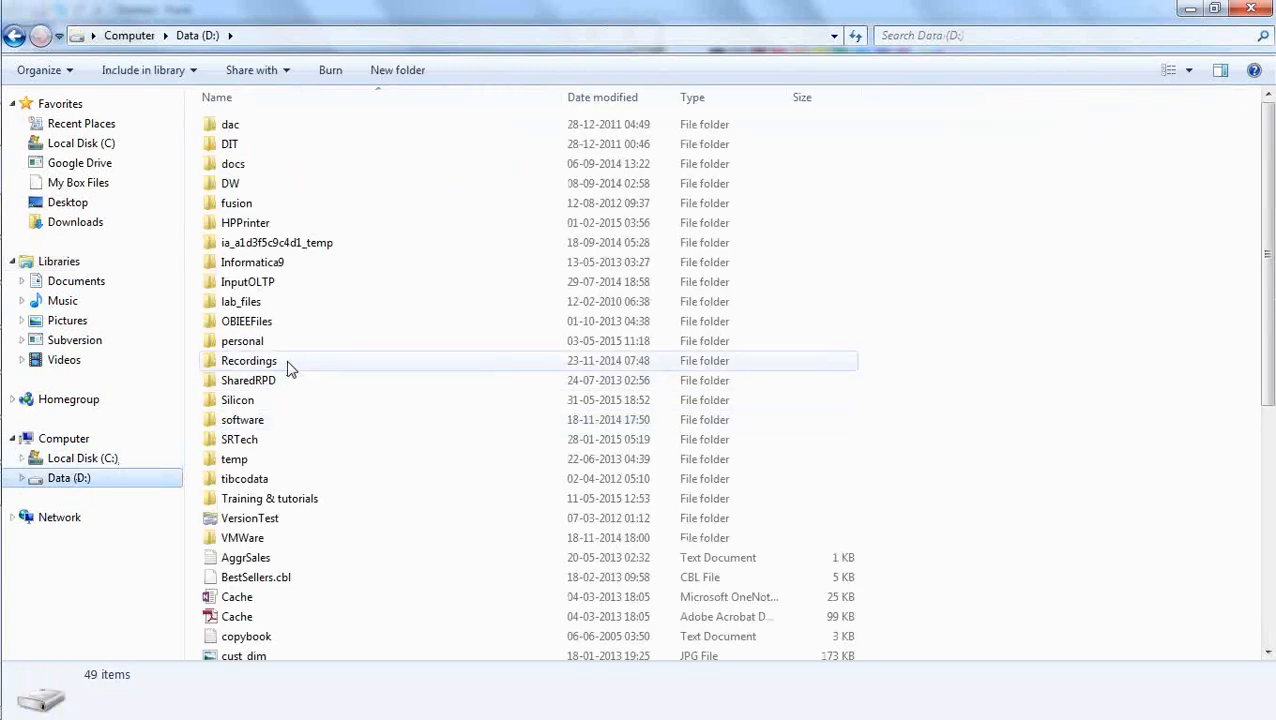
pyautogui.doubleClick(255, 285)
pyautogui.doubleClick(249, 125)
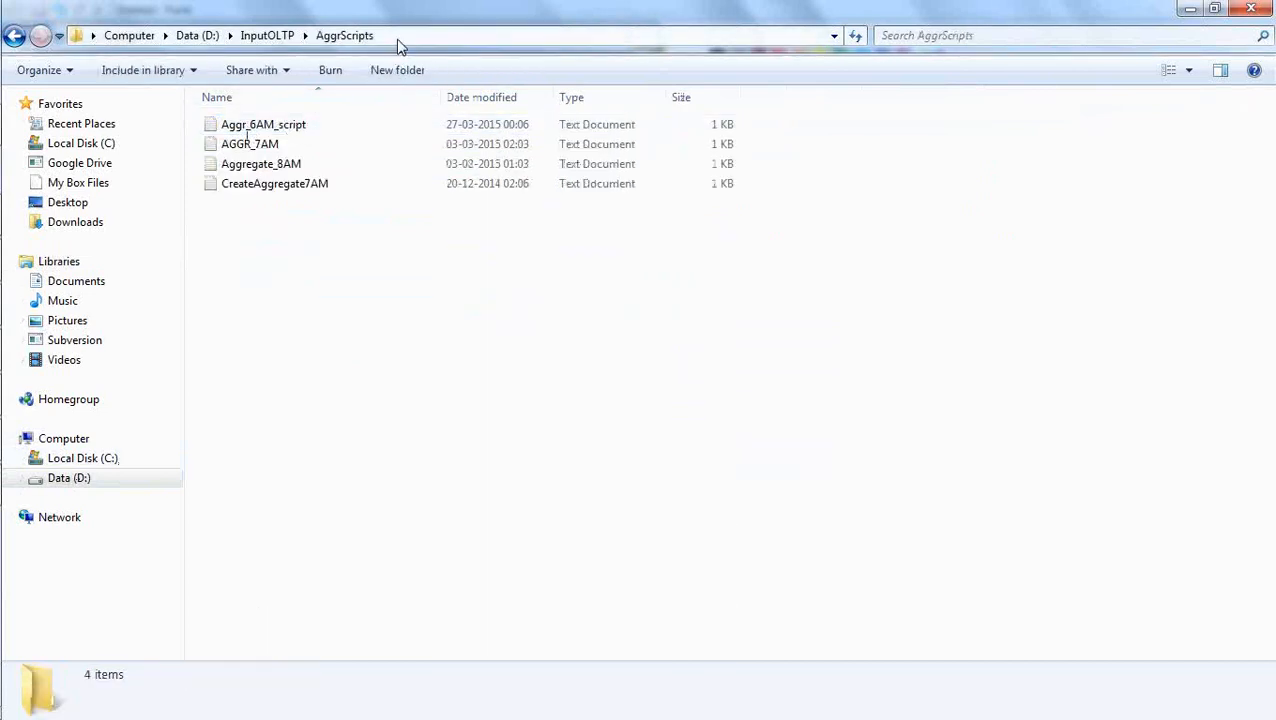
pyautogui.click(398, 38)
pyautogui.hotkey('ctrl', 'c')
pyautogui.hotkey('alt', 'Tab')
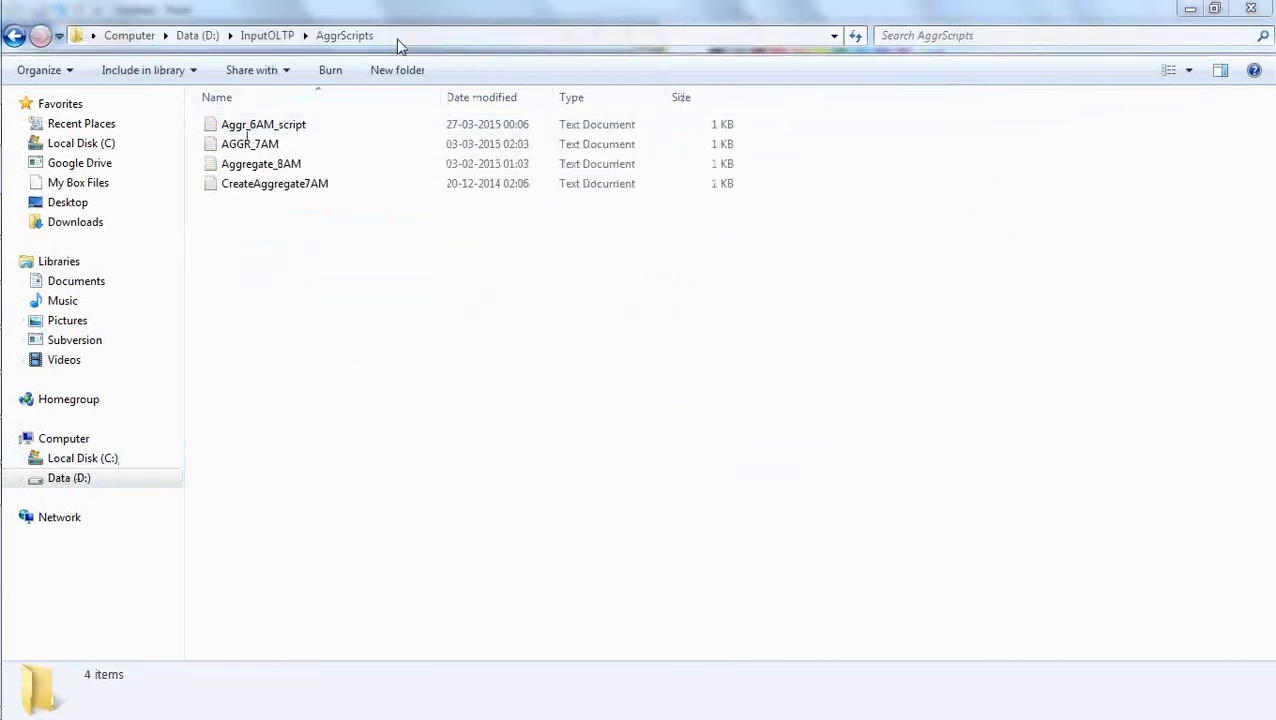
pyautogui.hotkey('ctrl', 'v')
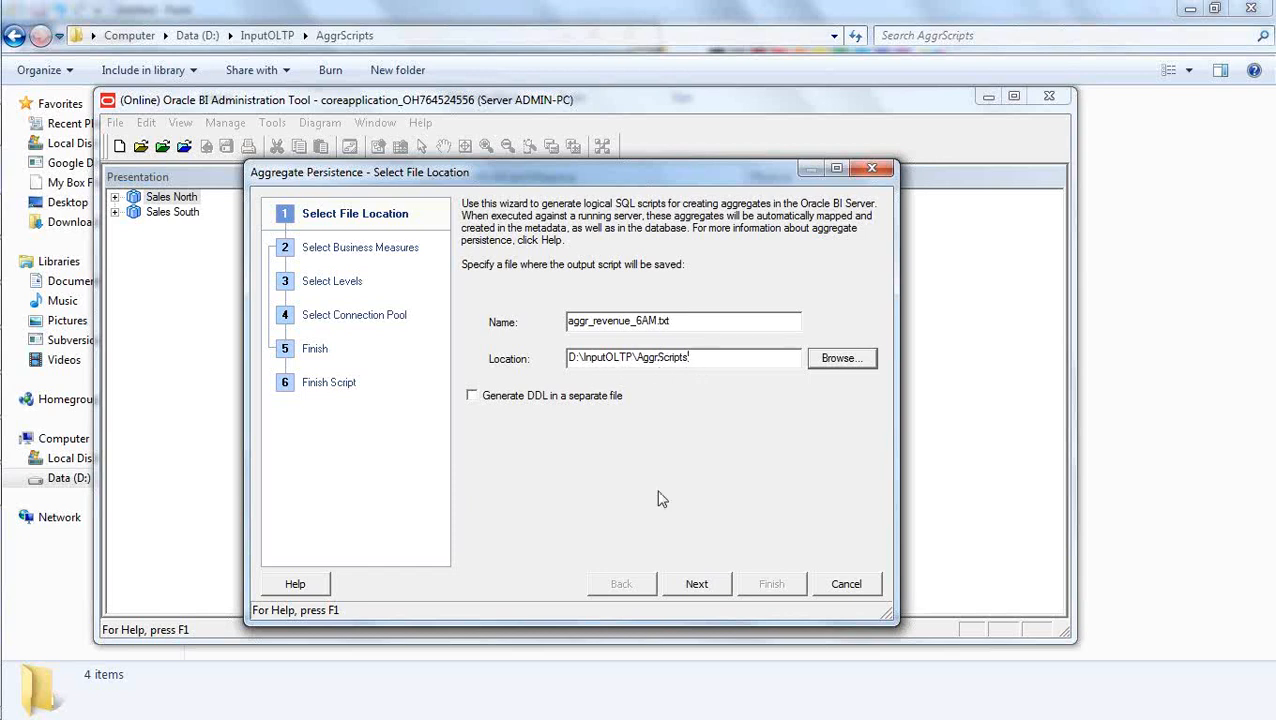
pyautogui.click(696, 584)
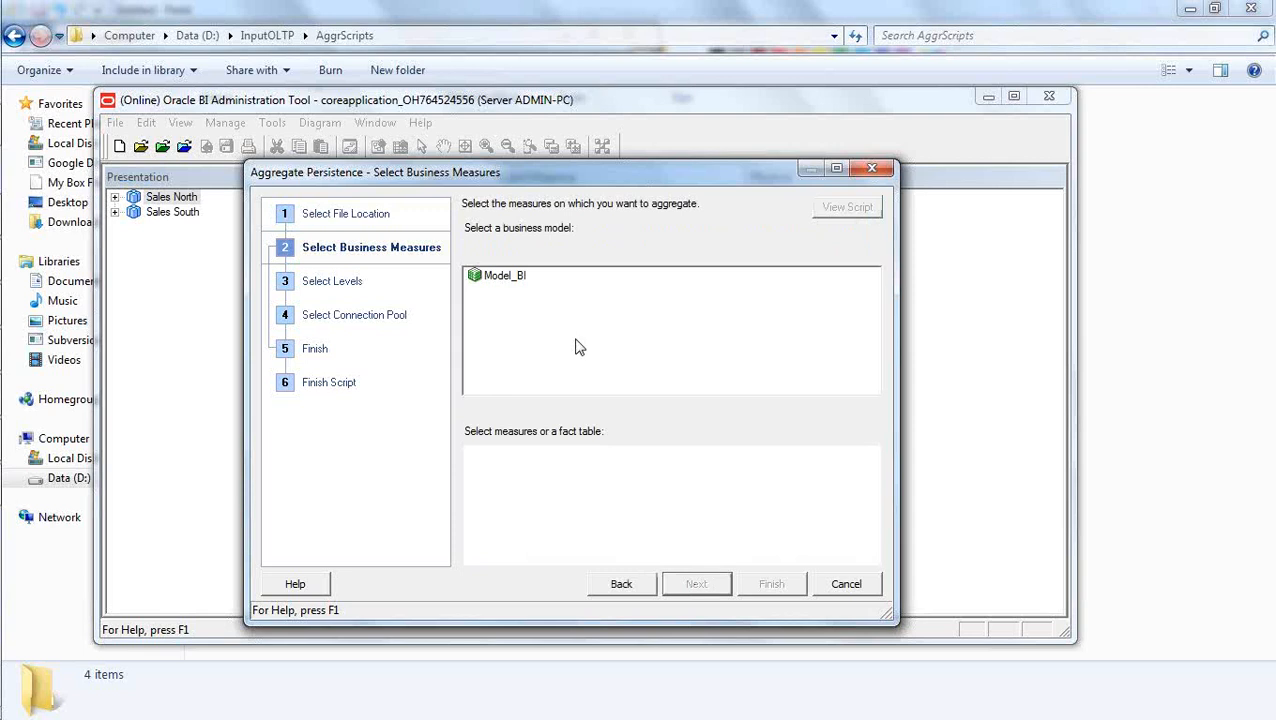
# Choose the Model_BI business model and select the Revenue measure under the Revenue fact table.
pyautogui.click(501, 280)
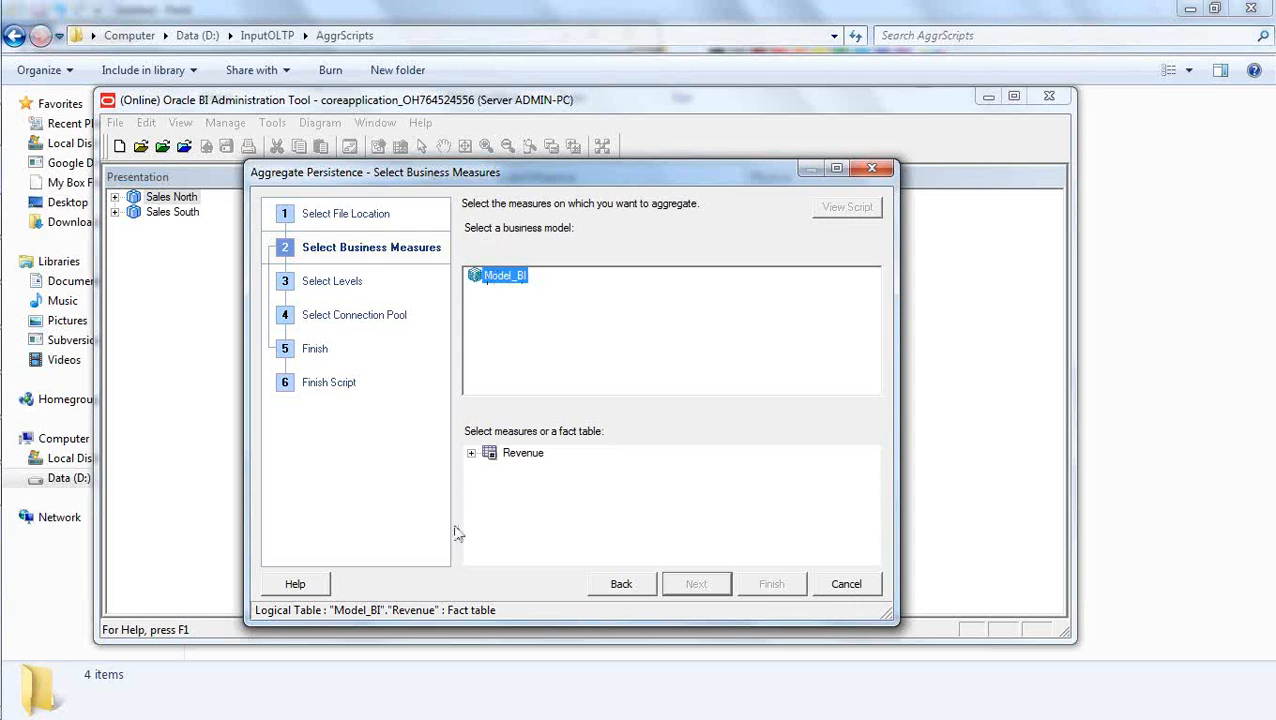
pyautogui.click(471, 453)
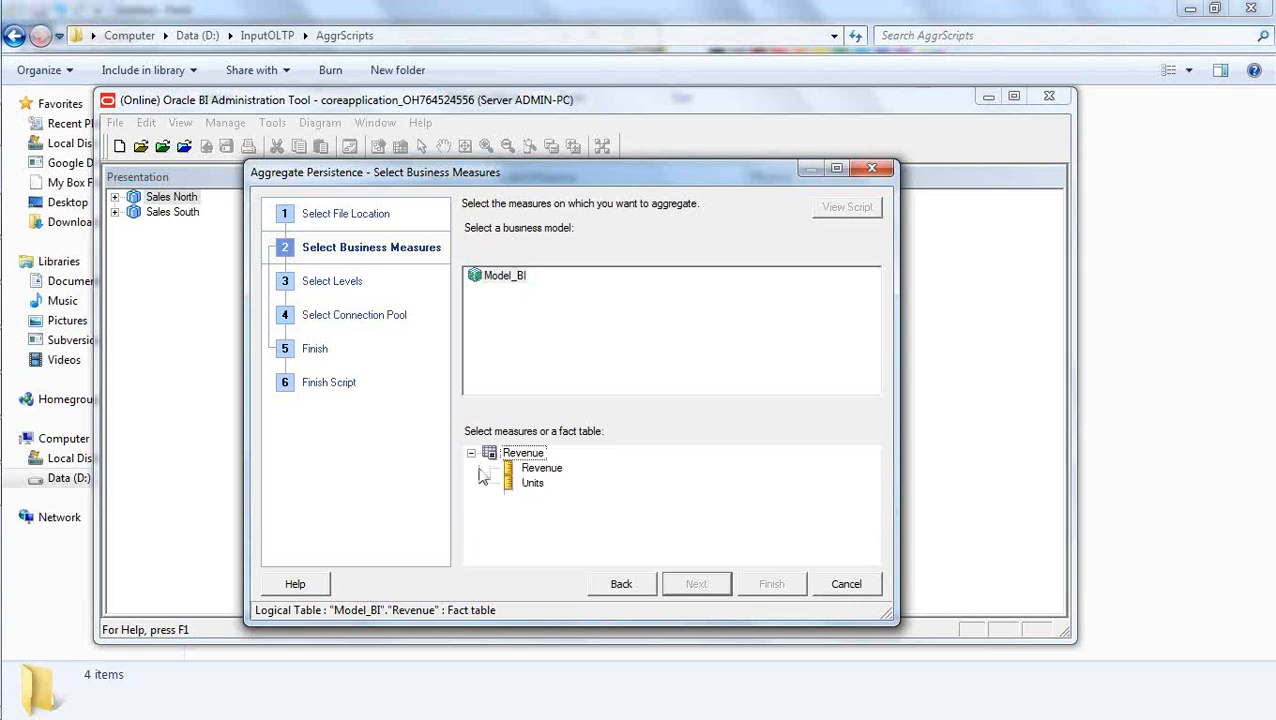
pyautogui.click(618, 503)
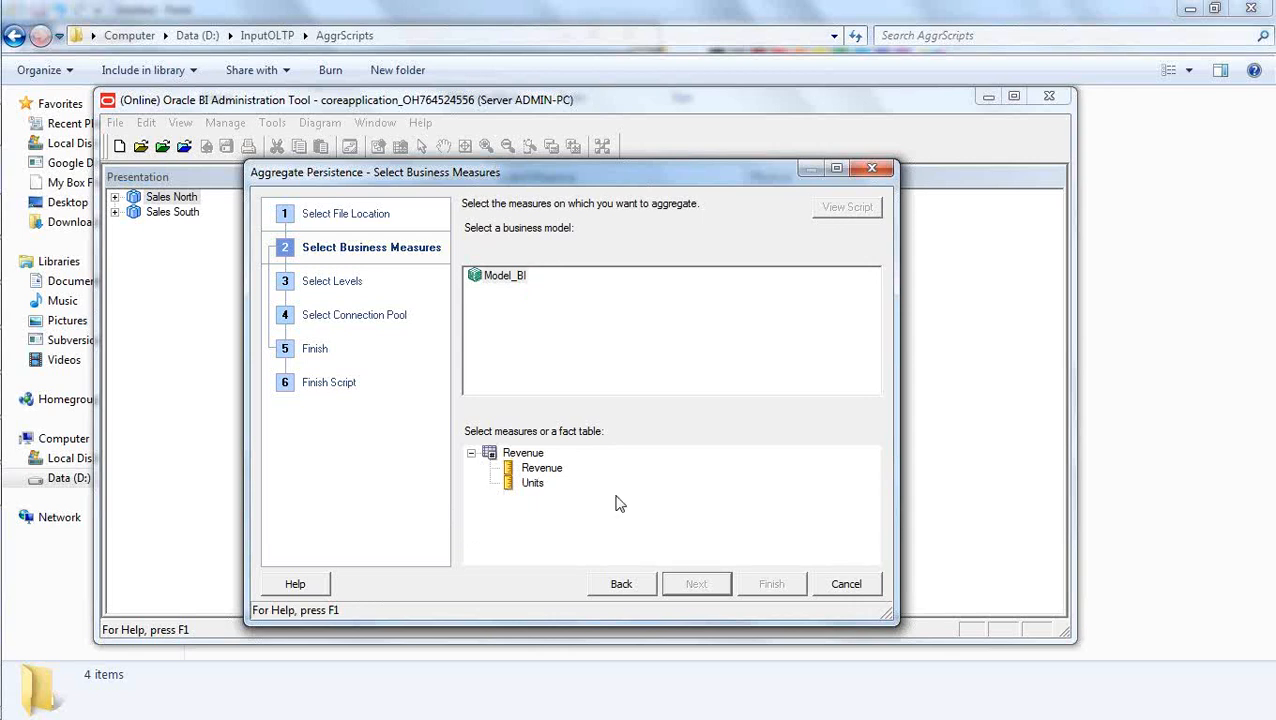
pyautogui.click(538, 468)
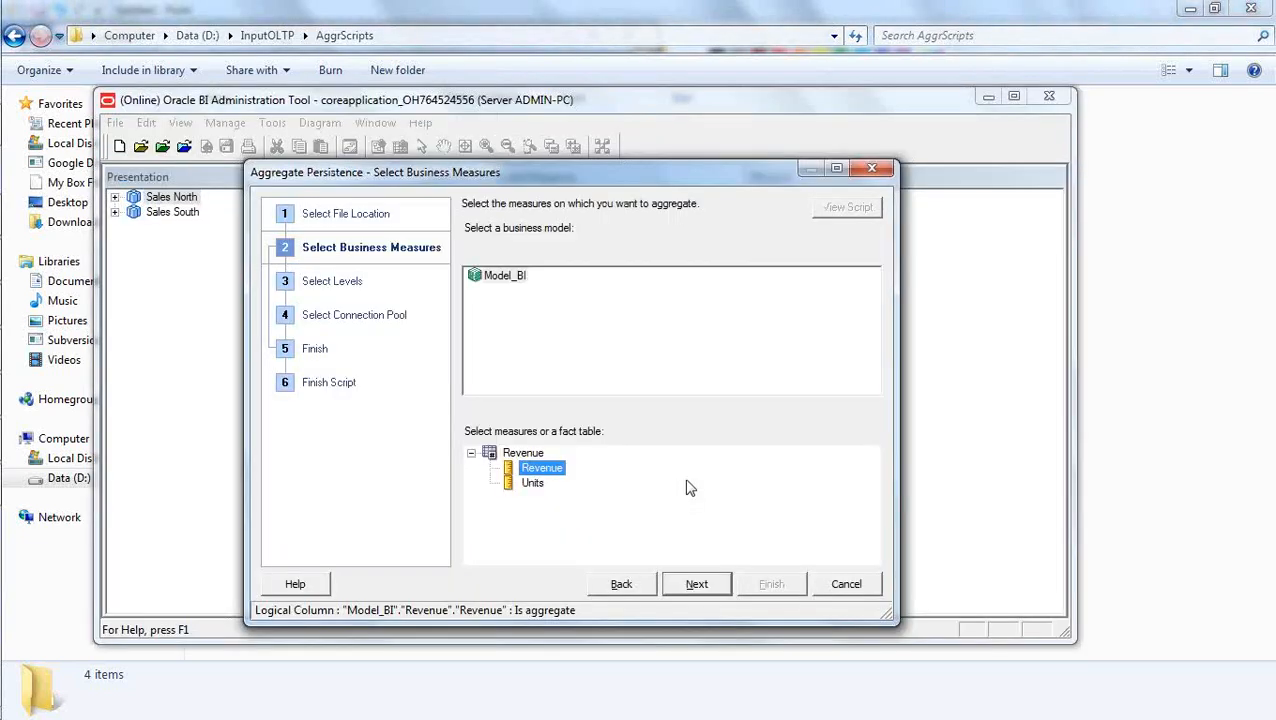
# Switch to the Paint diagram, mark Revenue, Brand and CalYear with pencil strokes, and return to the Aggregate Persistence wizard.
pyautogui.hotkey('alt', 'Tab')
pyautogui.hotkey('alt', 'Tab')
pyautogui.hotkey('alt', 'Tab')
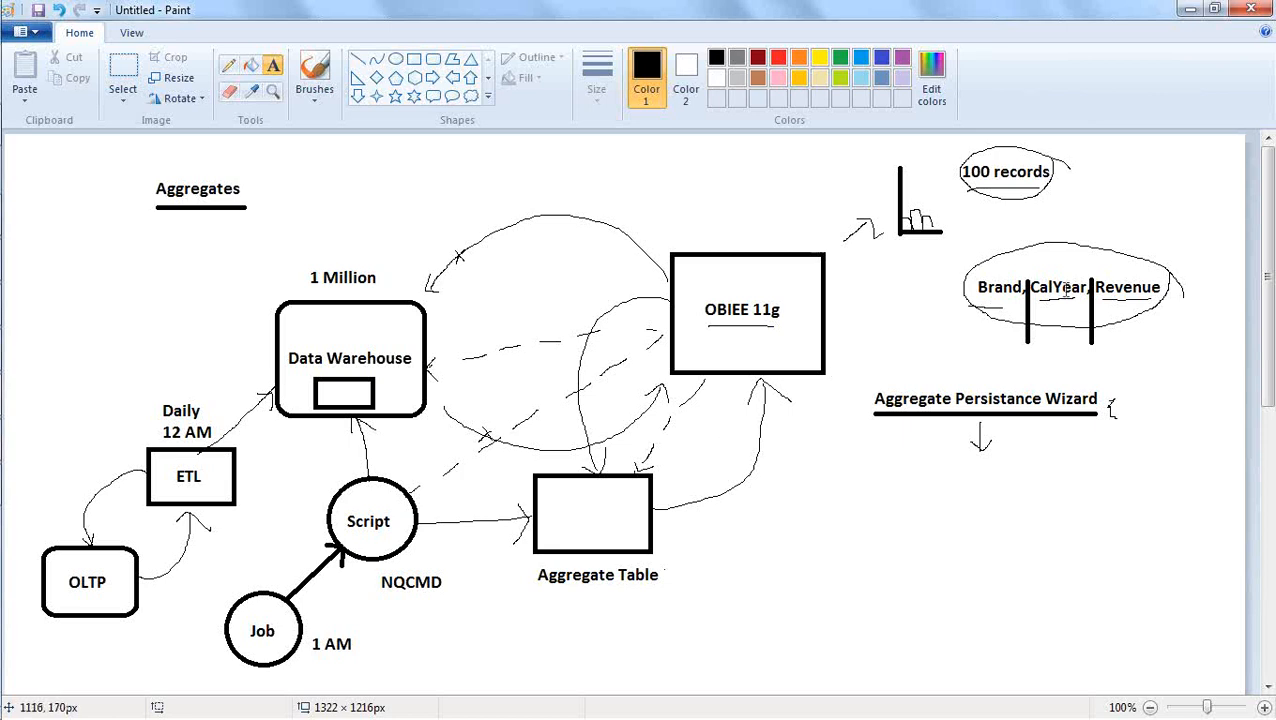
pyautogui.click(229, 67)
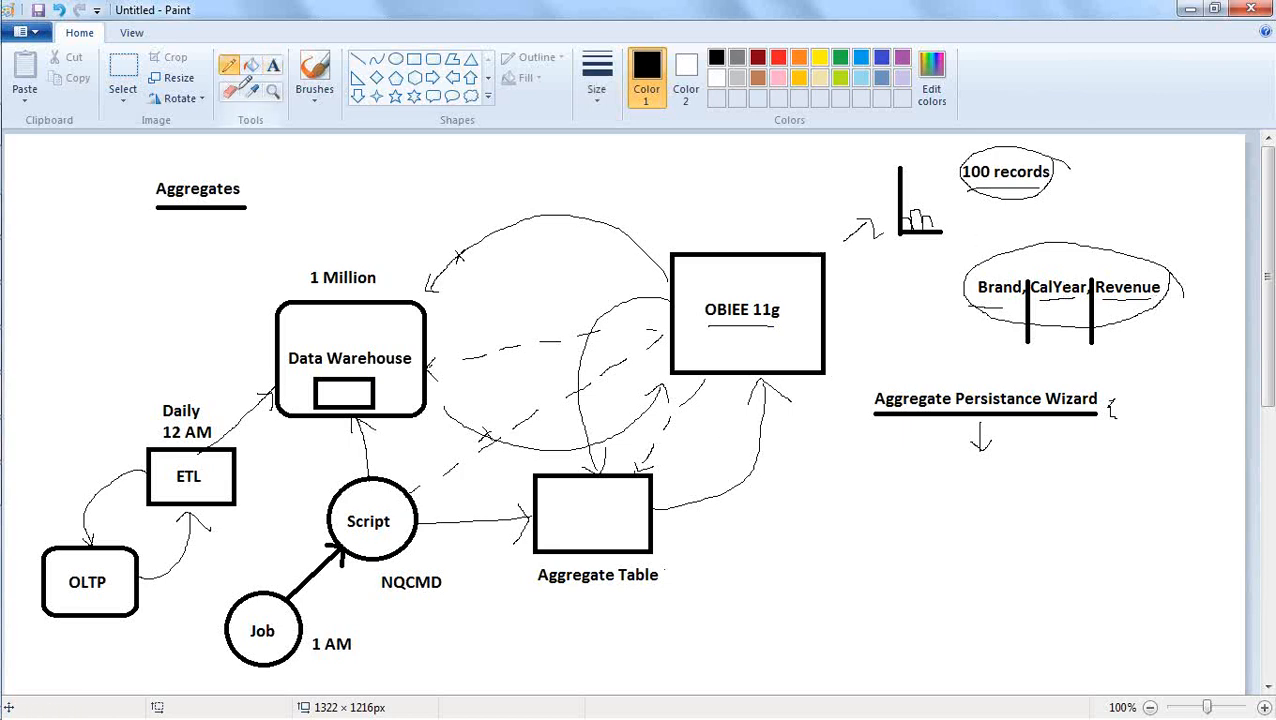
pyautogui.moveTo(1116, 269)
pyautogui.mouseDown()
pyautogui.moveTo(1122, 281)
pyautogui.moveTo(1130, 263)
pyautogui.mouseUp()
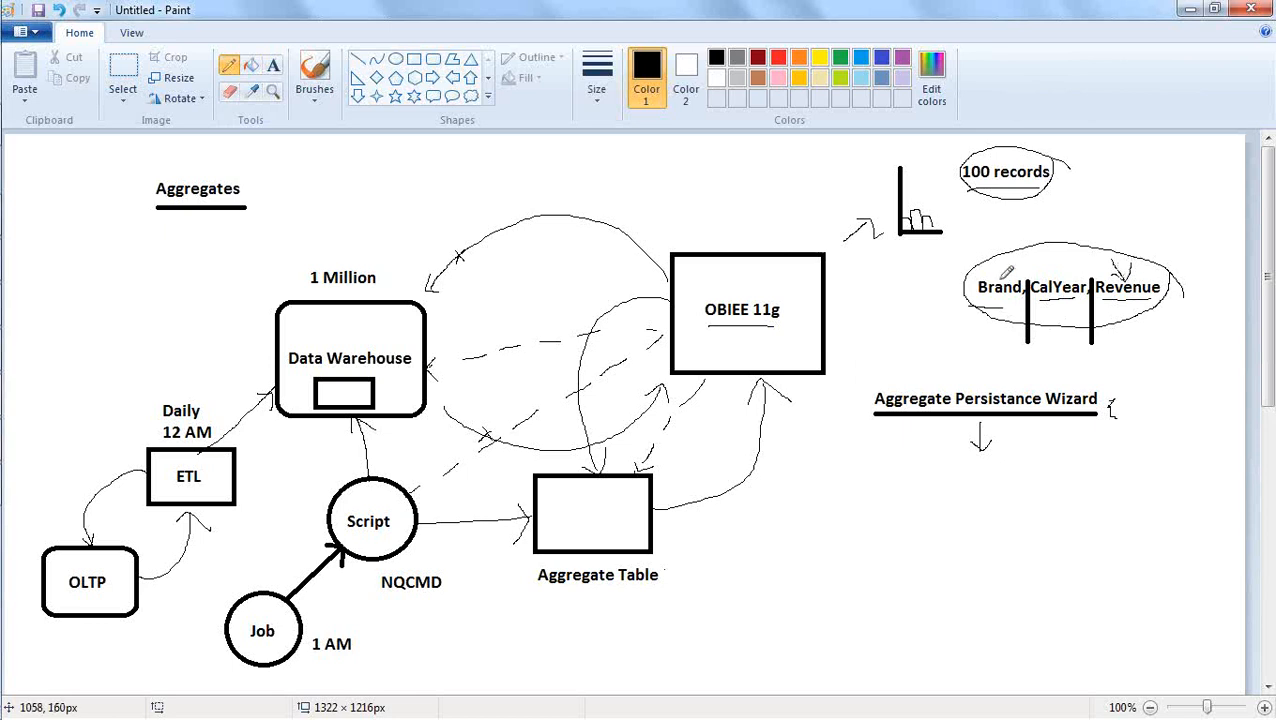
pyautogui.moveTo(999, 276)
pyautogui.mouseDown()
pyautogui.moveTo(1011, 256)
pyautogui.moveTo(1058, 248)
pyautogui.mouseUp()
pyautogui.hotkey('alt', 'Tab')
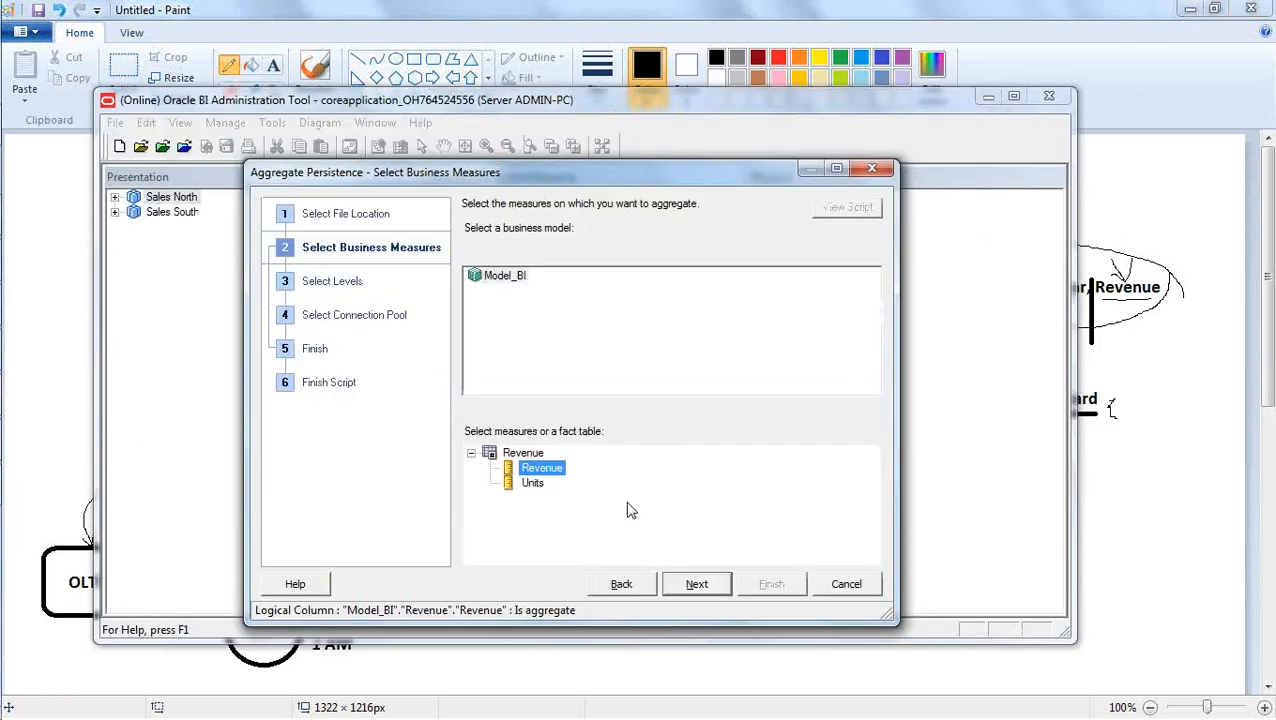
# Continue to the level selection and move the wizard aside to examine the Model_BI dimensions, bringing it back over the repository window.
pyautogui.click(696, 584)
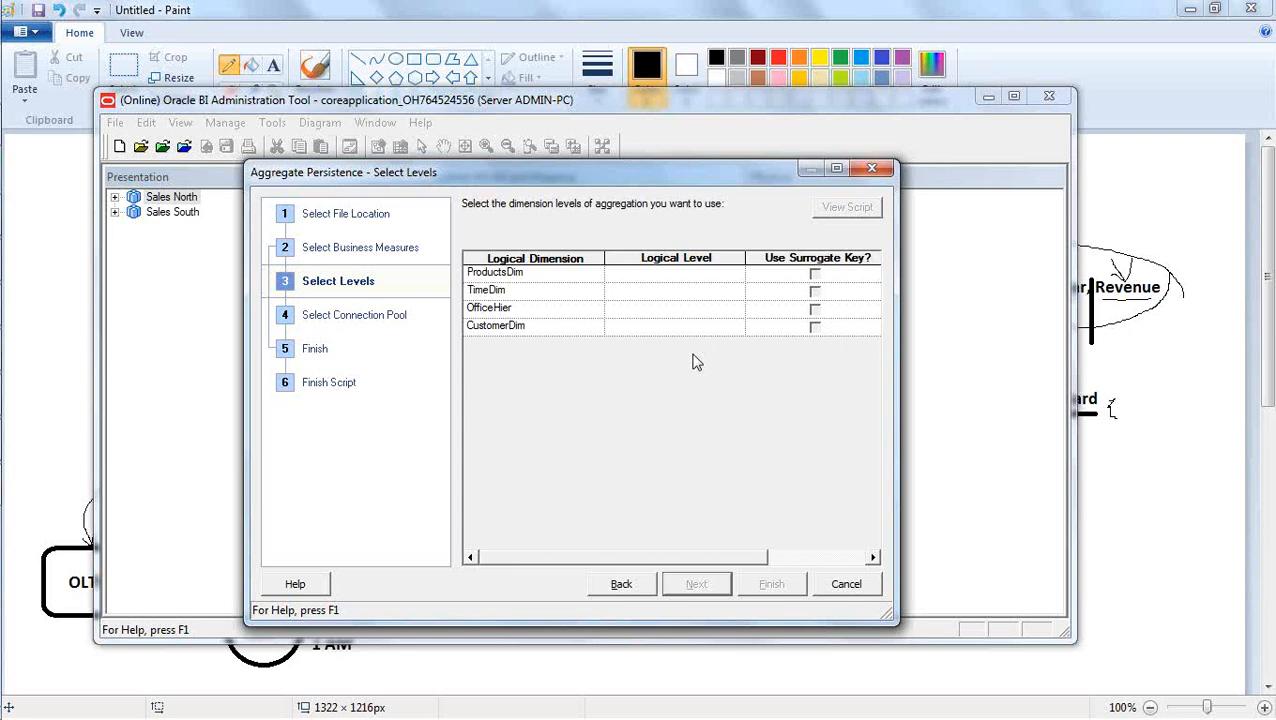
pyautogui.hotkey('alt', 'Tab')
pyautogui.hotkey('alt', 'Tab')
pyautogui.moveTo(600, 177); pyautogui.dragTo(1025, 150)
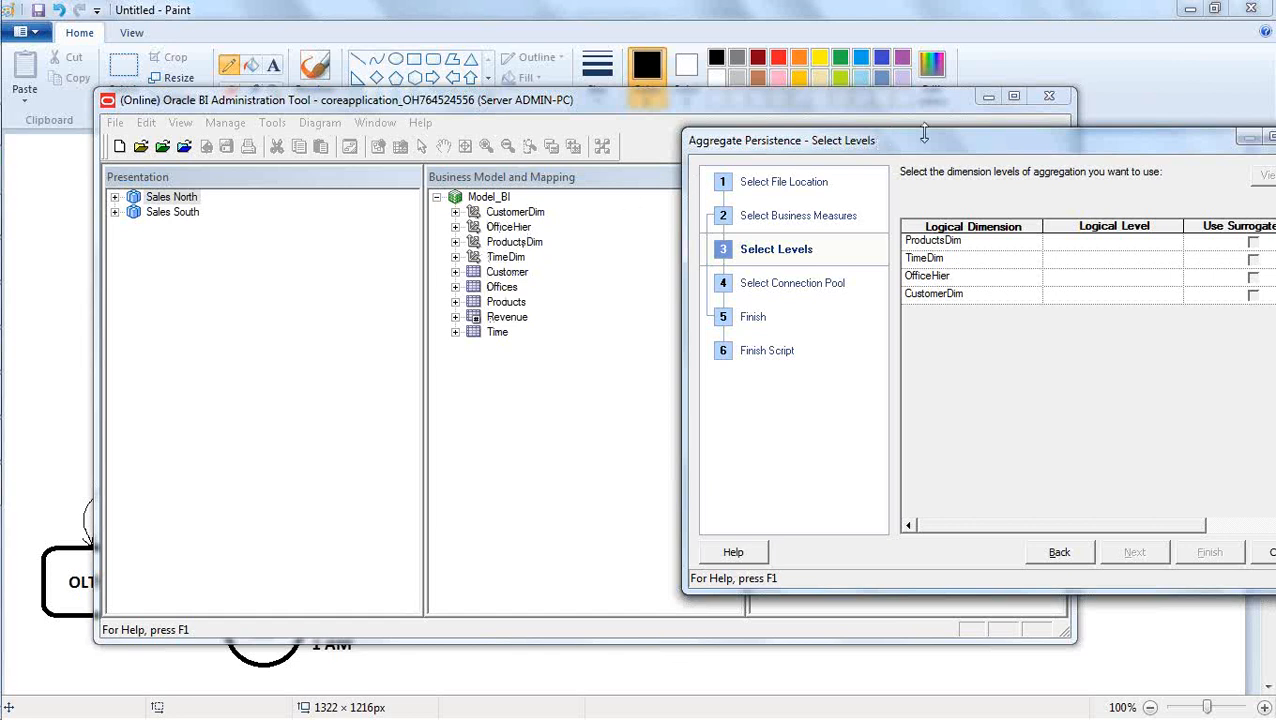
pyautogui.moveTo(935, 148); pyautogui.dragTo(893, 150)
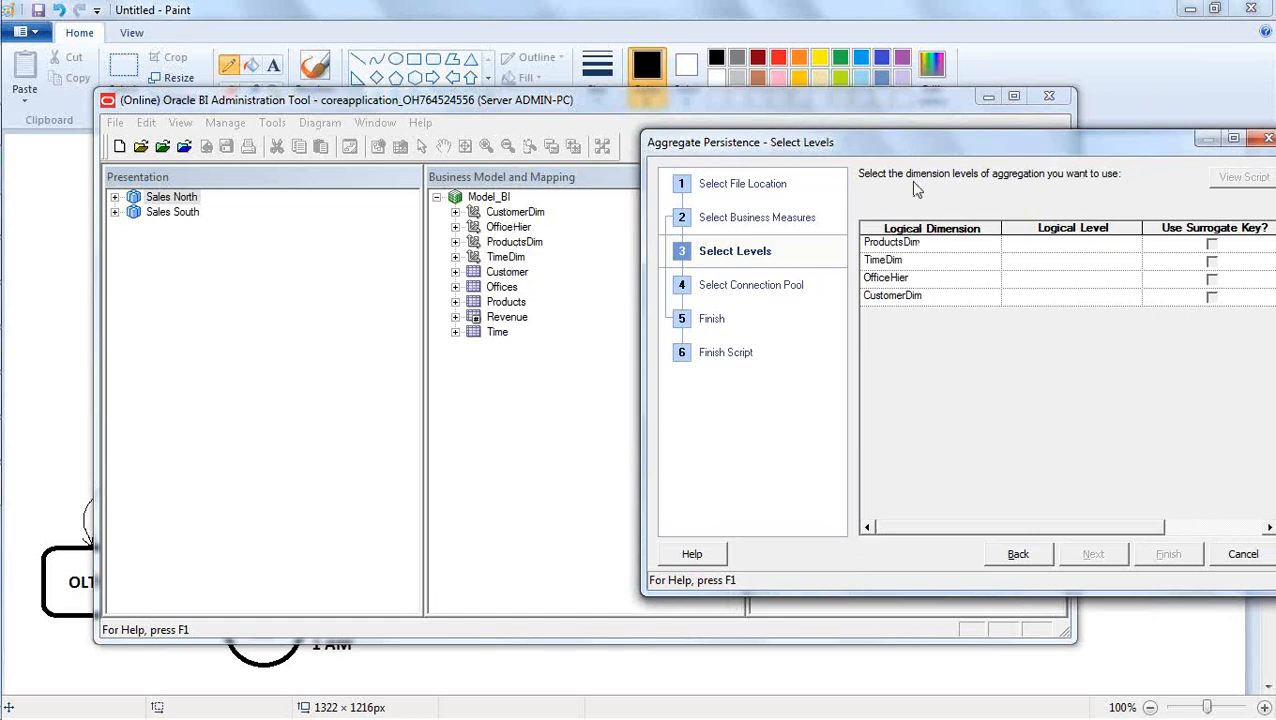
pyautogui.moveTo(926, 150); pyautogui.dragTo(563, 191)
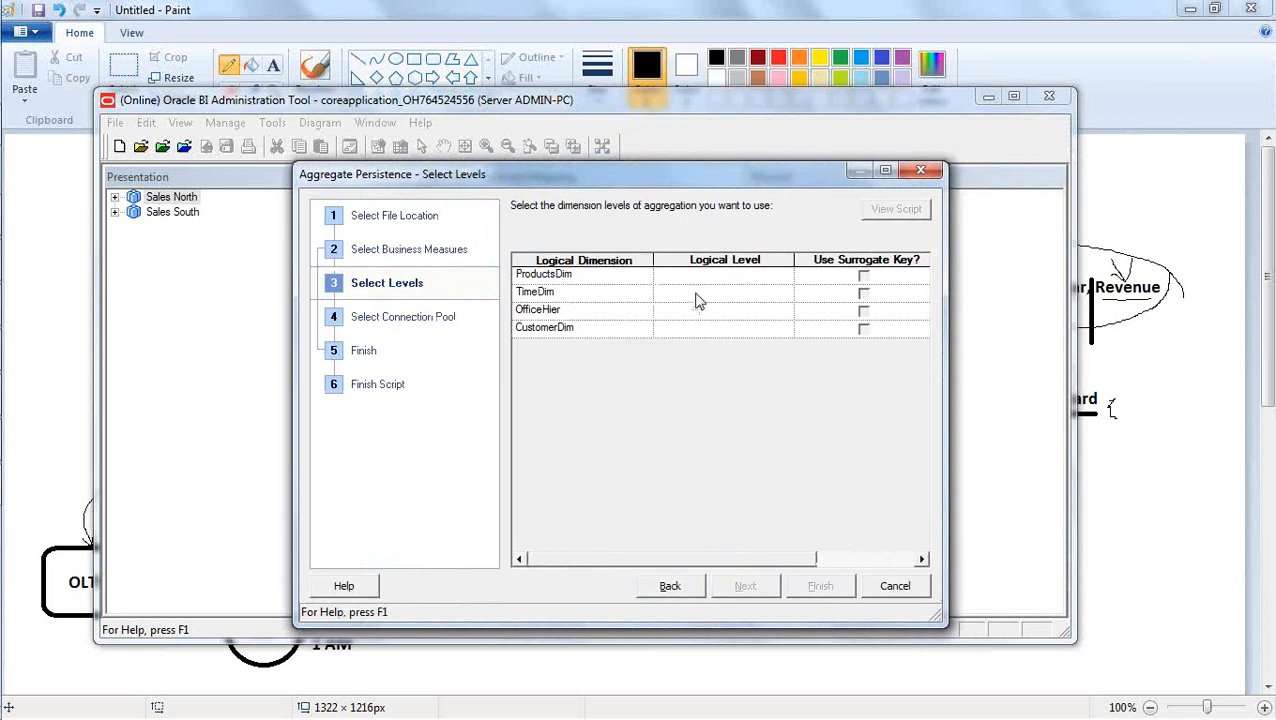
# Set the logical level of ProductsDim to Brand and of TimeDim to Year.
pyautogui.click(764, 278)
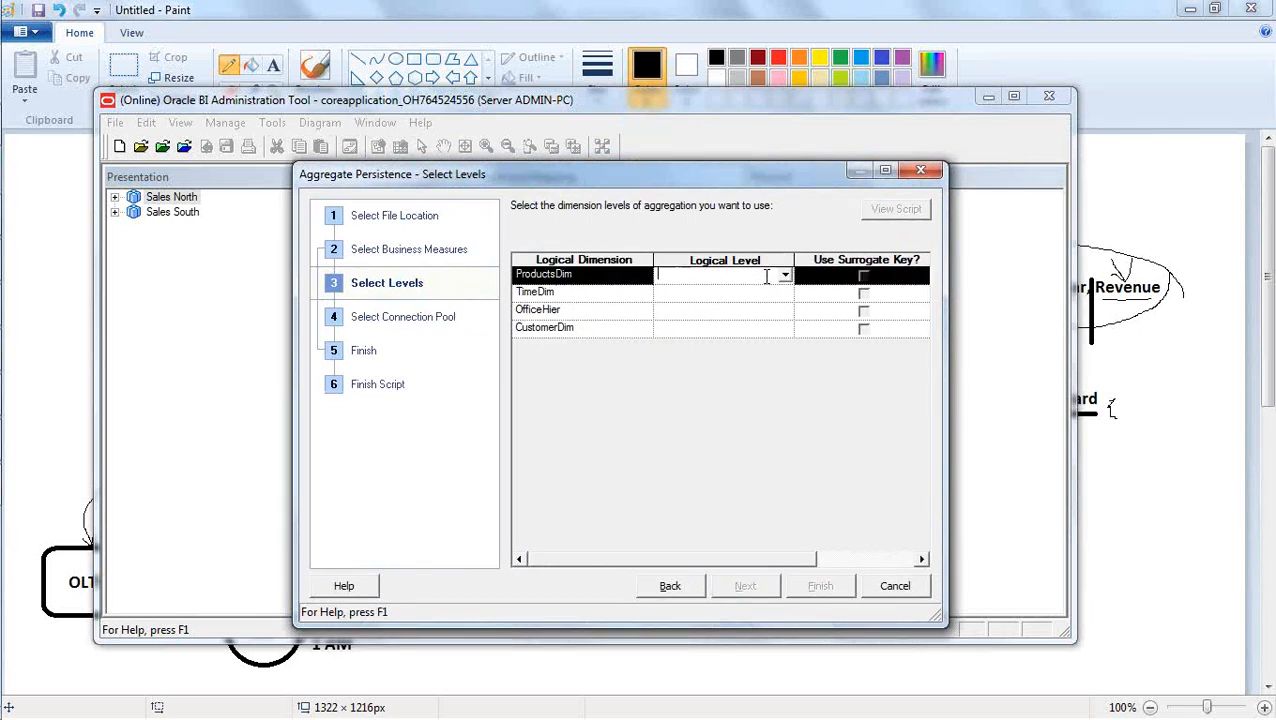
pyautogui.click(785, 277)
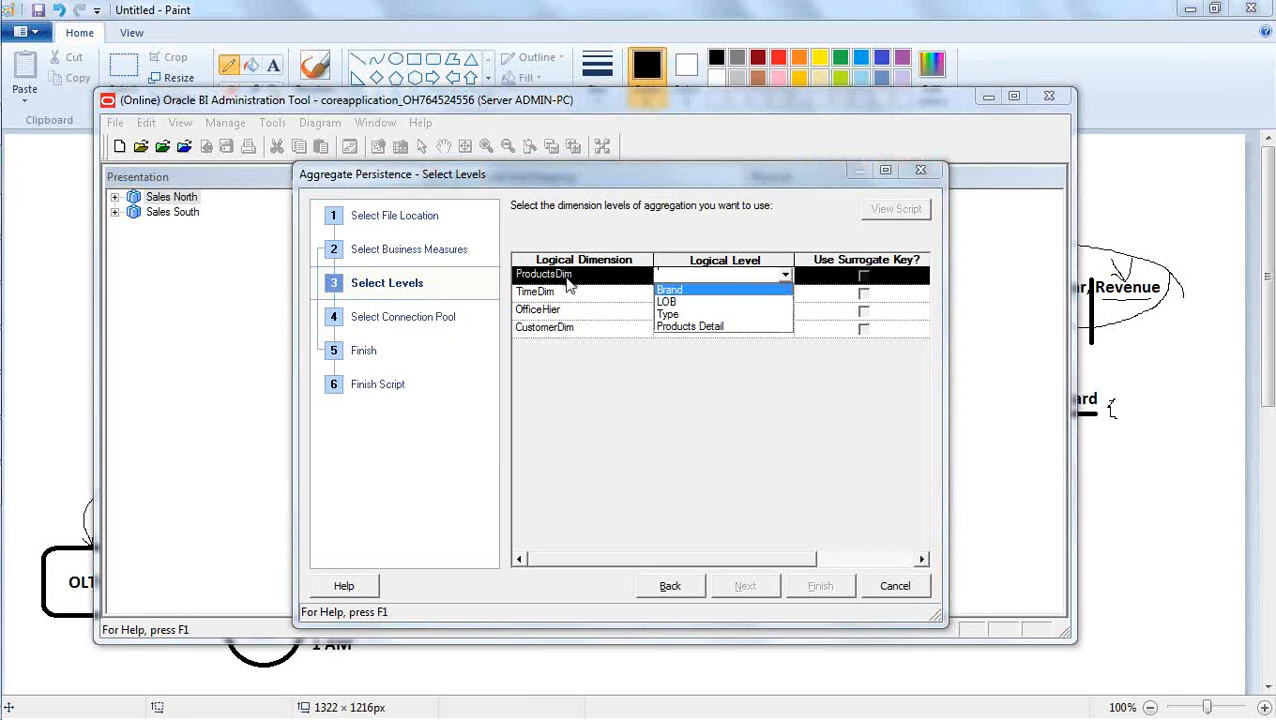
pyautogui.click(679, 292)
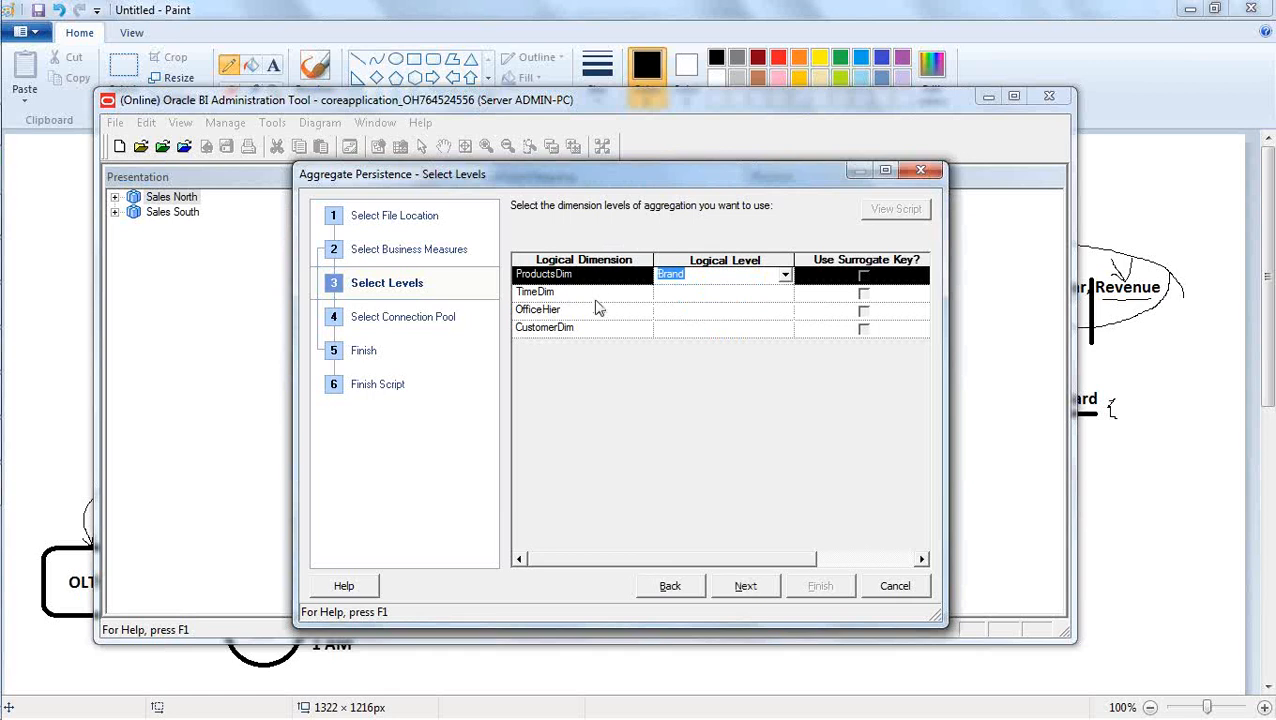
pyautogui.click(718, 302)
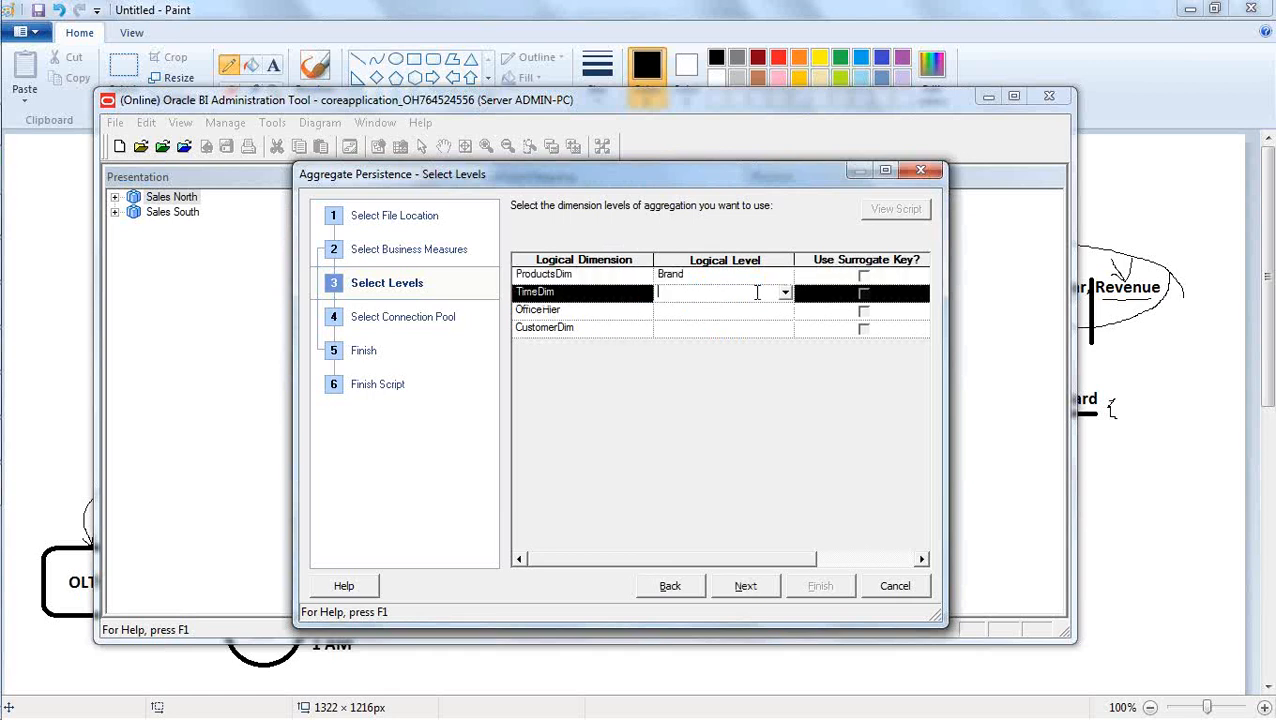
pyautogui.click(785, 292)
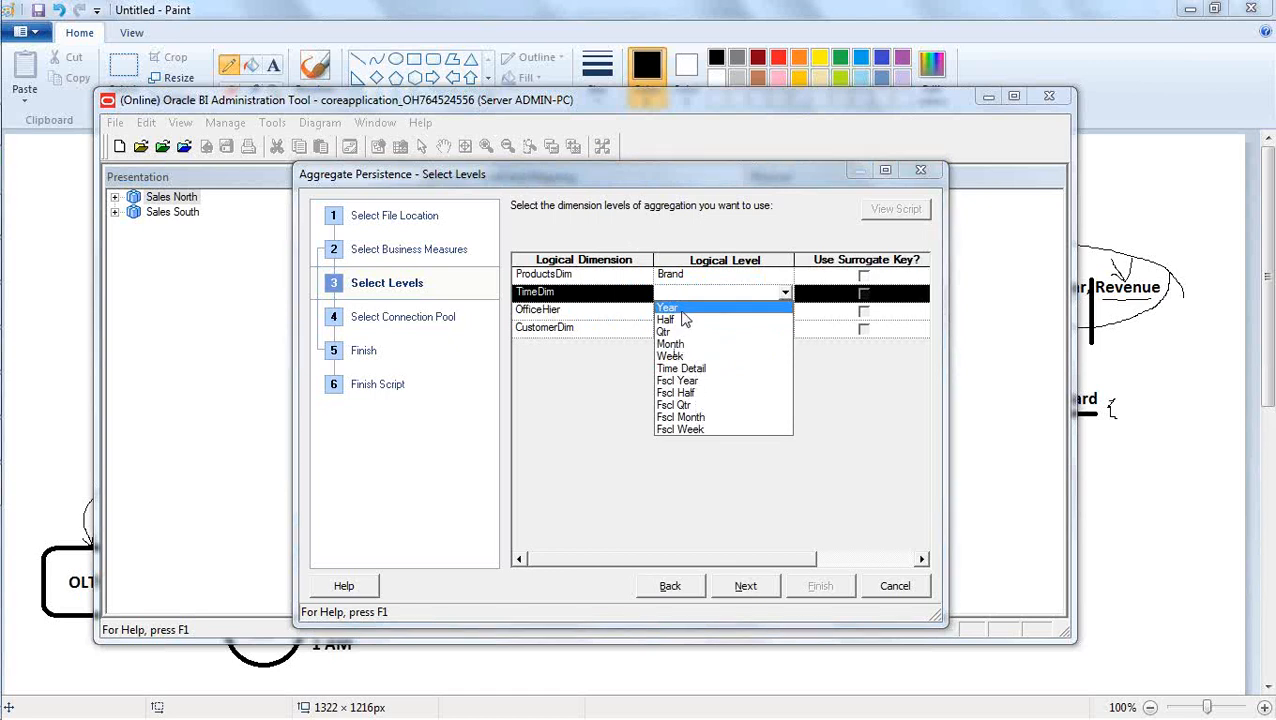
pyautogui.press('Return')
pyautogui.click(598, 276)
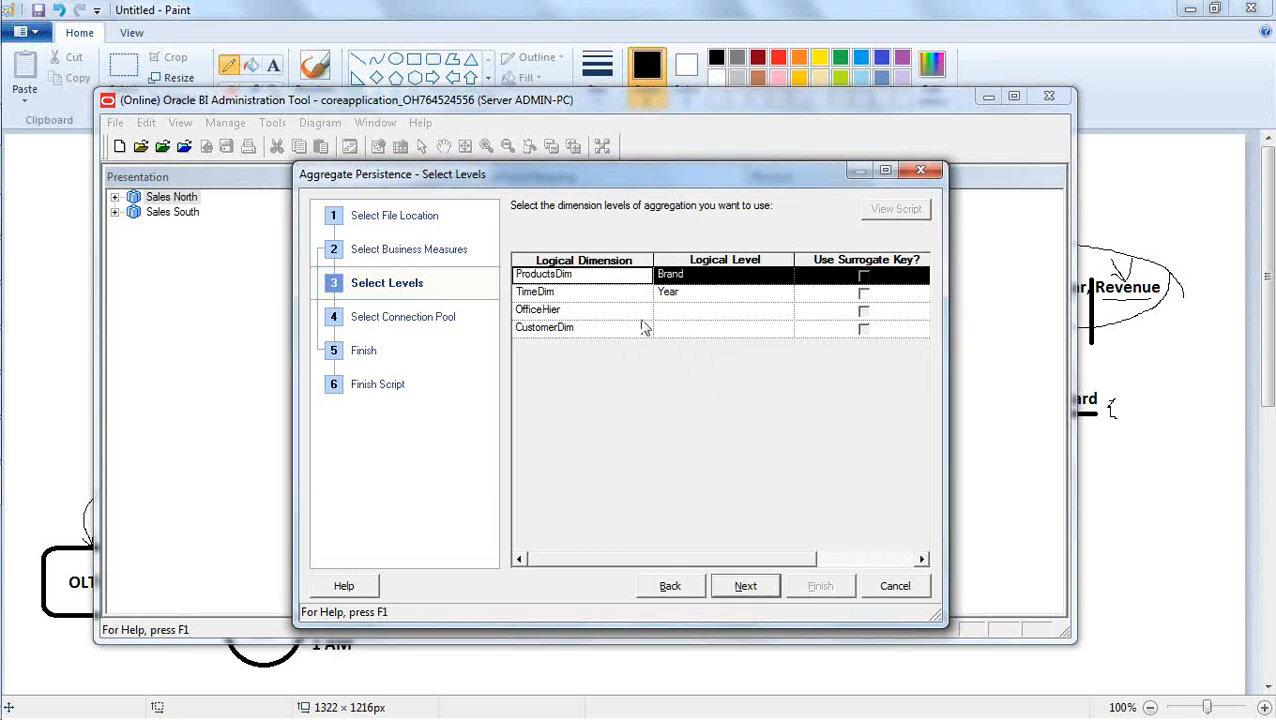
# Examine the logical levels offered for the OfficeHier dimension without choosing one.
pyautogui.click(685, 312)
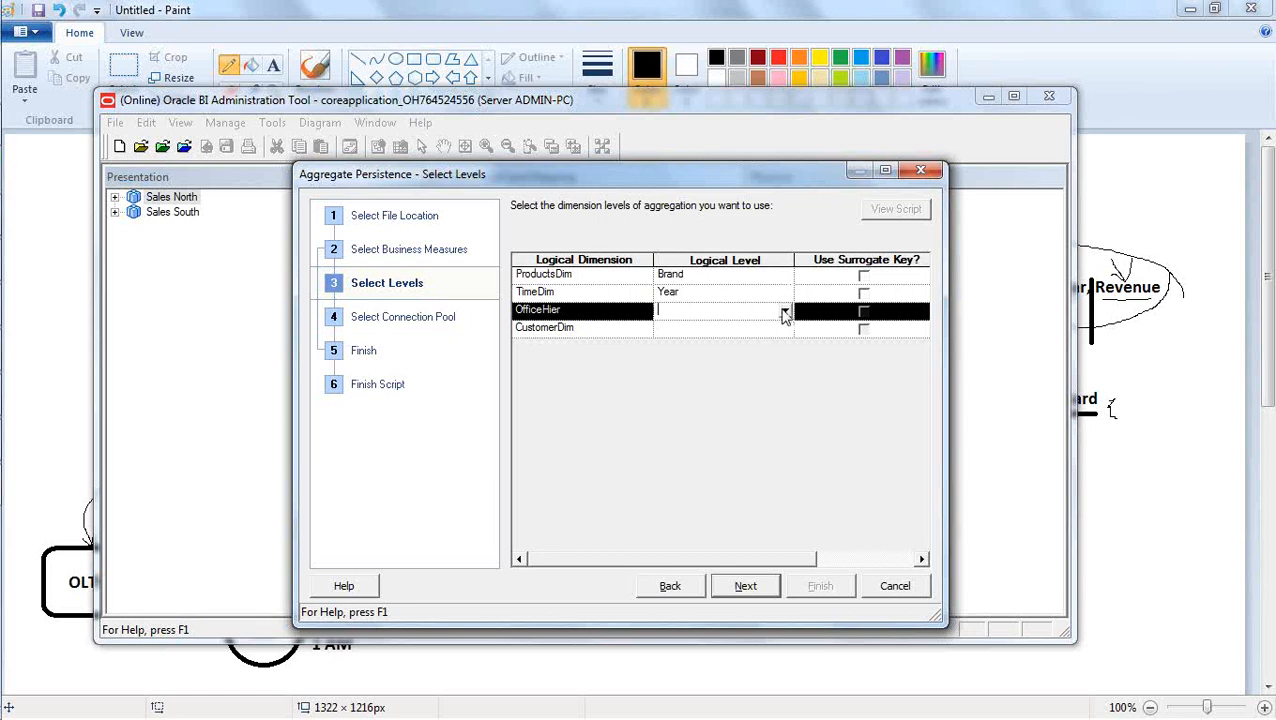
pyautogui.click(785, 310)
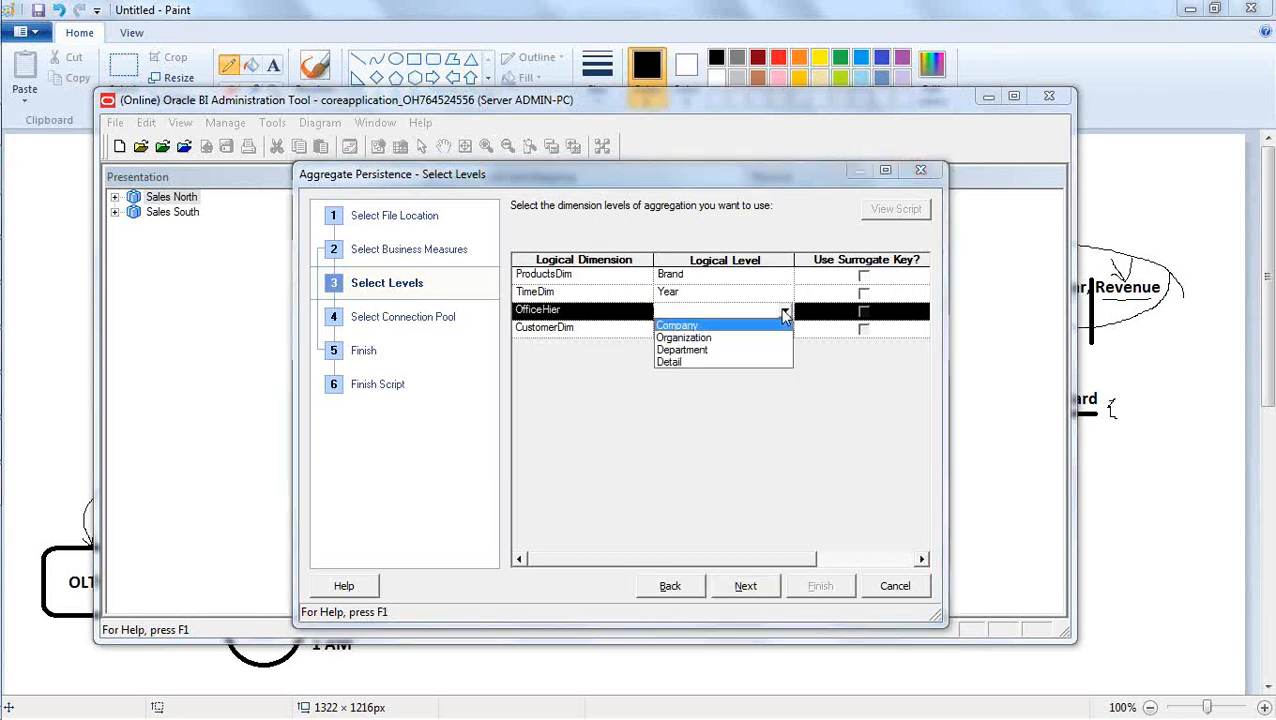
pyautogui.click(785, 313)
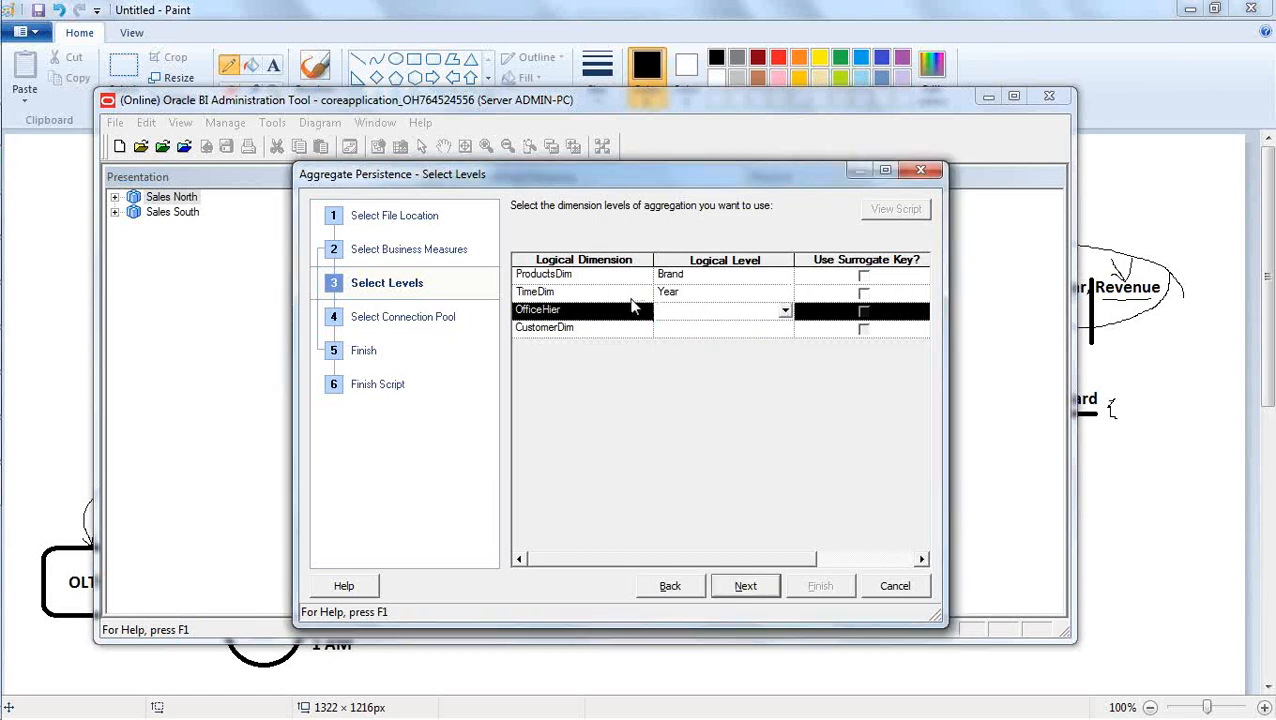
pyautogui.click(630, 298)
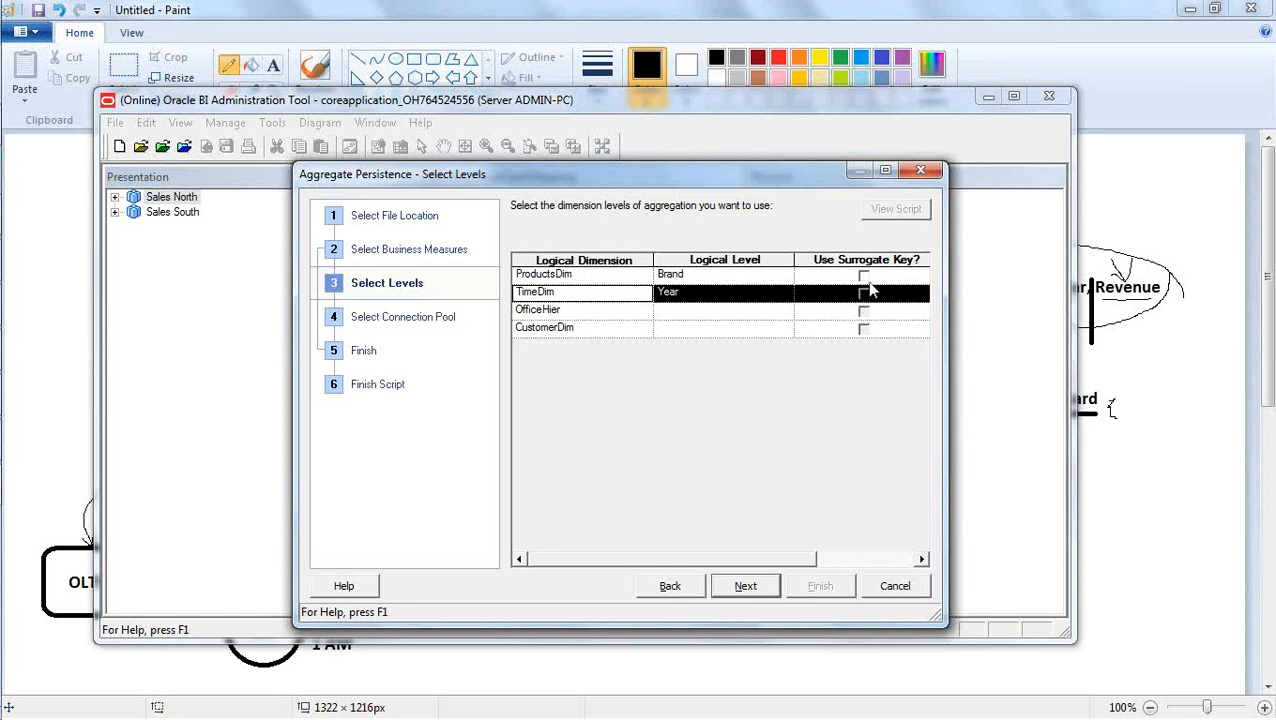
# Review the Brand and Year levels of ProductsDim and TimeDim, leave surrogate keys off, and continue to the connection pool selection.
pyautogui.click(718, 274)
pyautogui.click(712, 293)
pyautogui.click(710, 276)
pyautogui.click(704, 292)
pyautogui.doubleClick(704, 292)
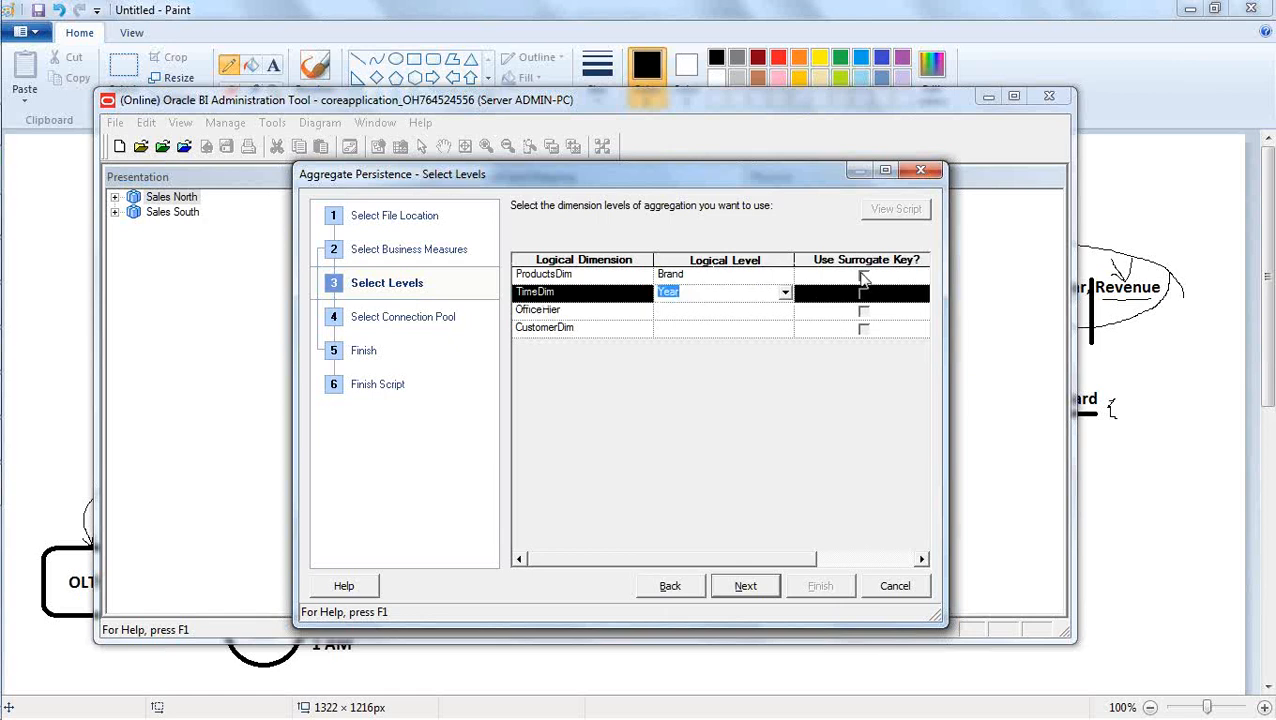
pyautogui.click(635, 312)
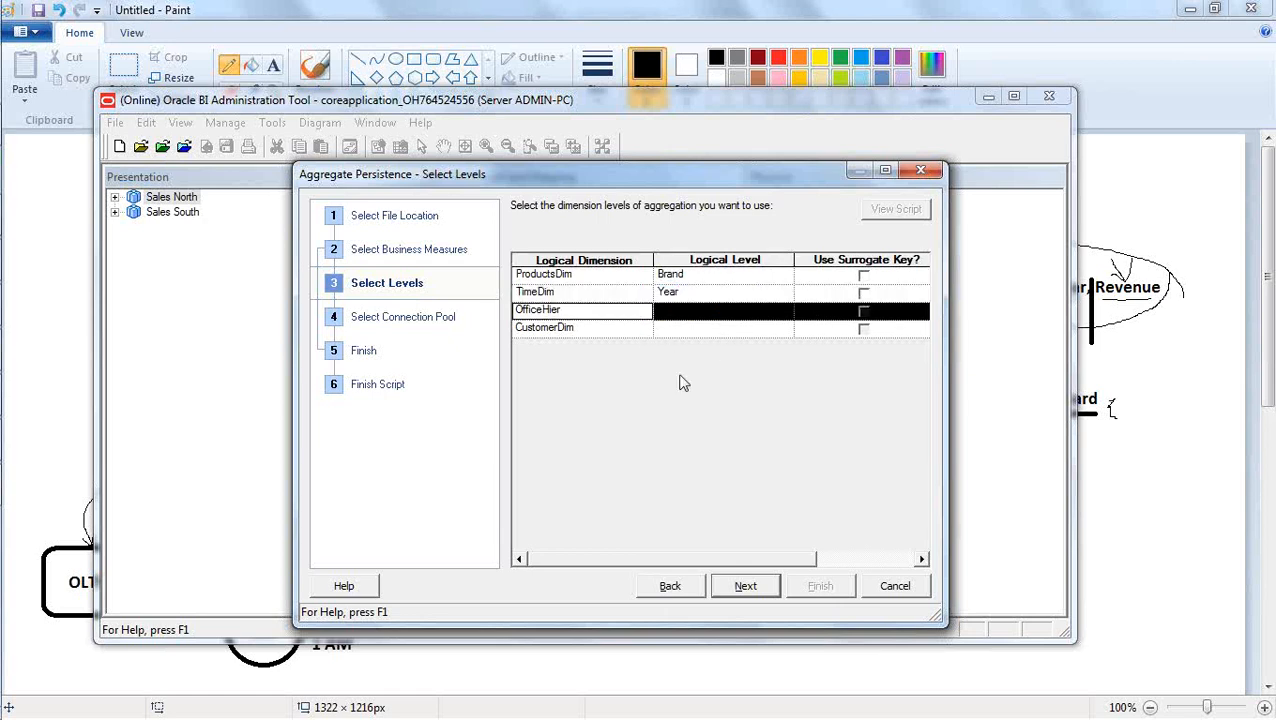
pyautogui.click(748, 585)
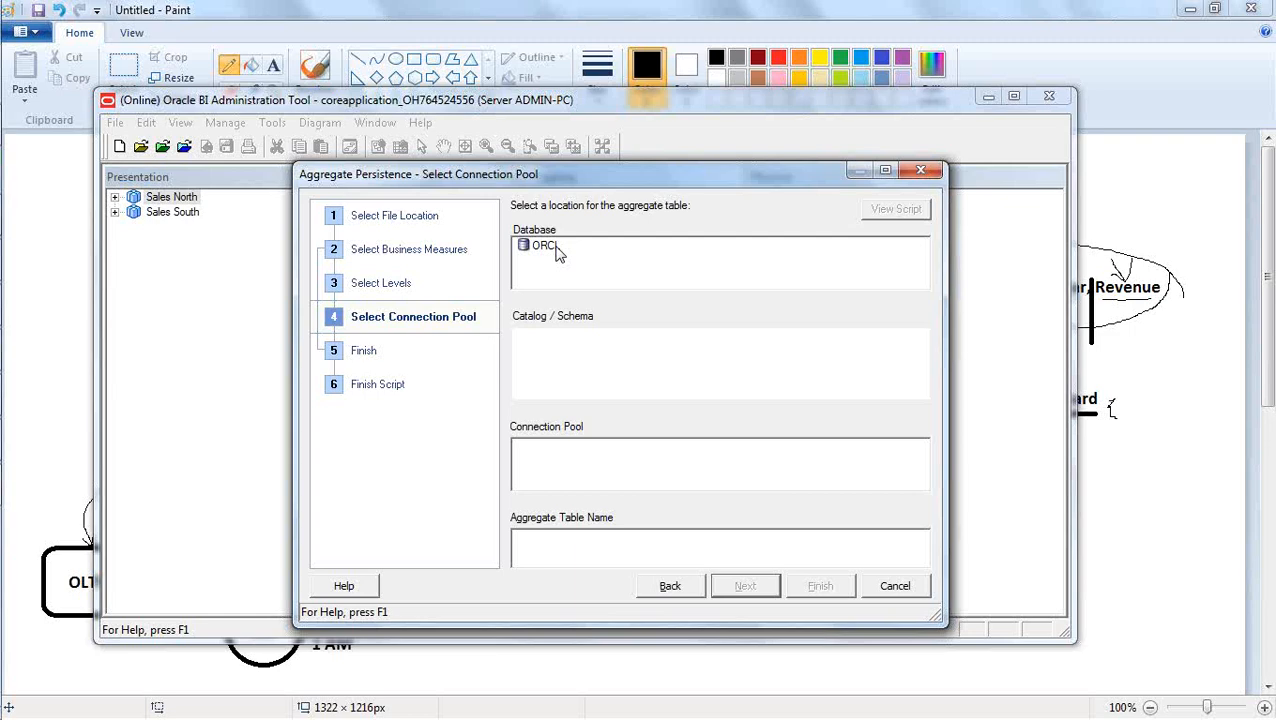
# Switch to the Paint diagram and draw a pencil arrow pointing at the circled 100 records label.
pyautogui.hotkey('alt', 'Tab')
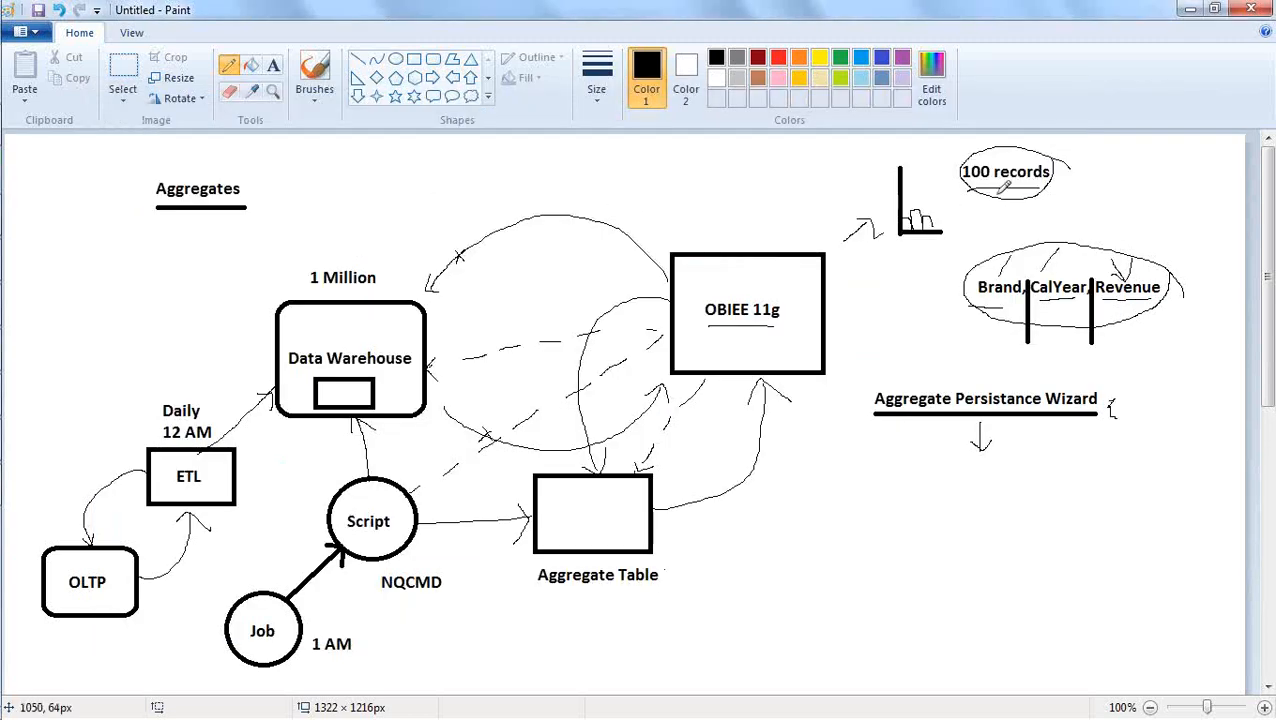
pyautogui.moveTo(1138, 205)
pyautogui.mouseDown()
pyautogui.moveTo(1058, 178)
pyautogui.moveTo(1064, 209)
pyautogui.mouseUp()
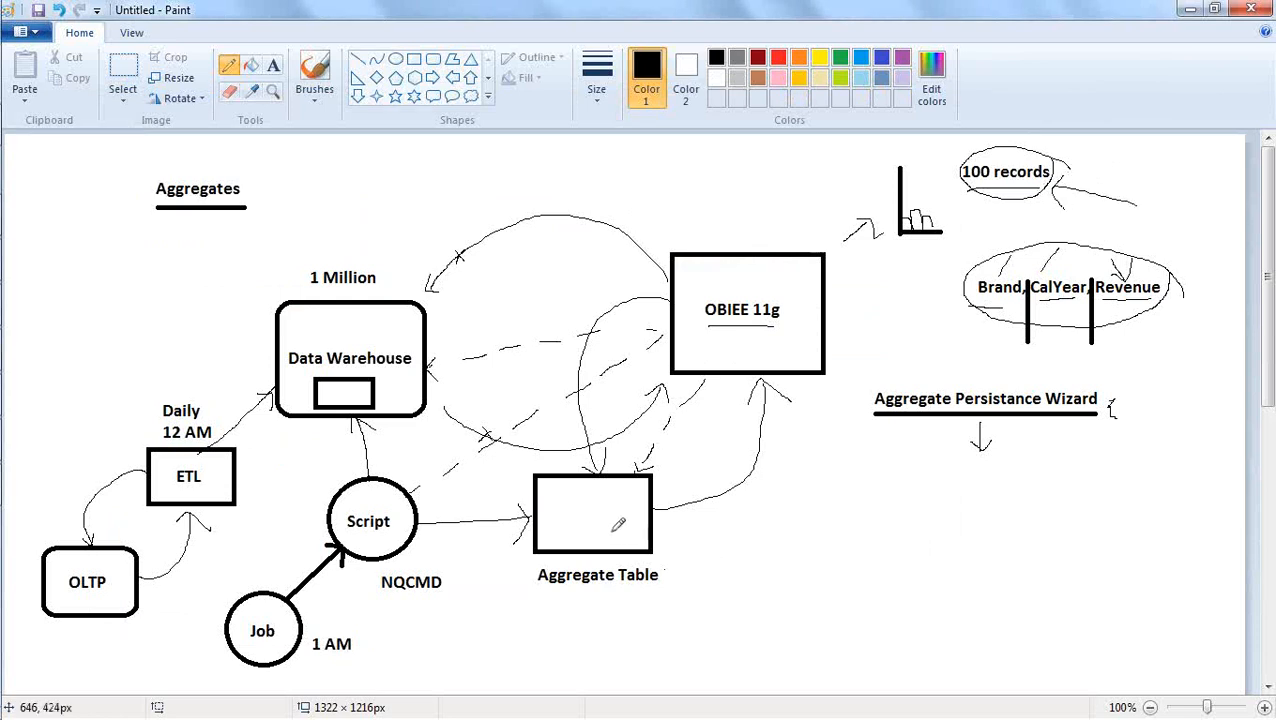
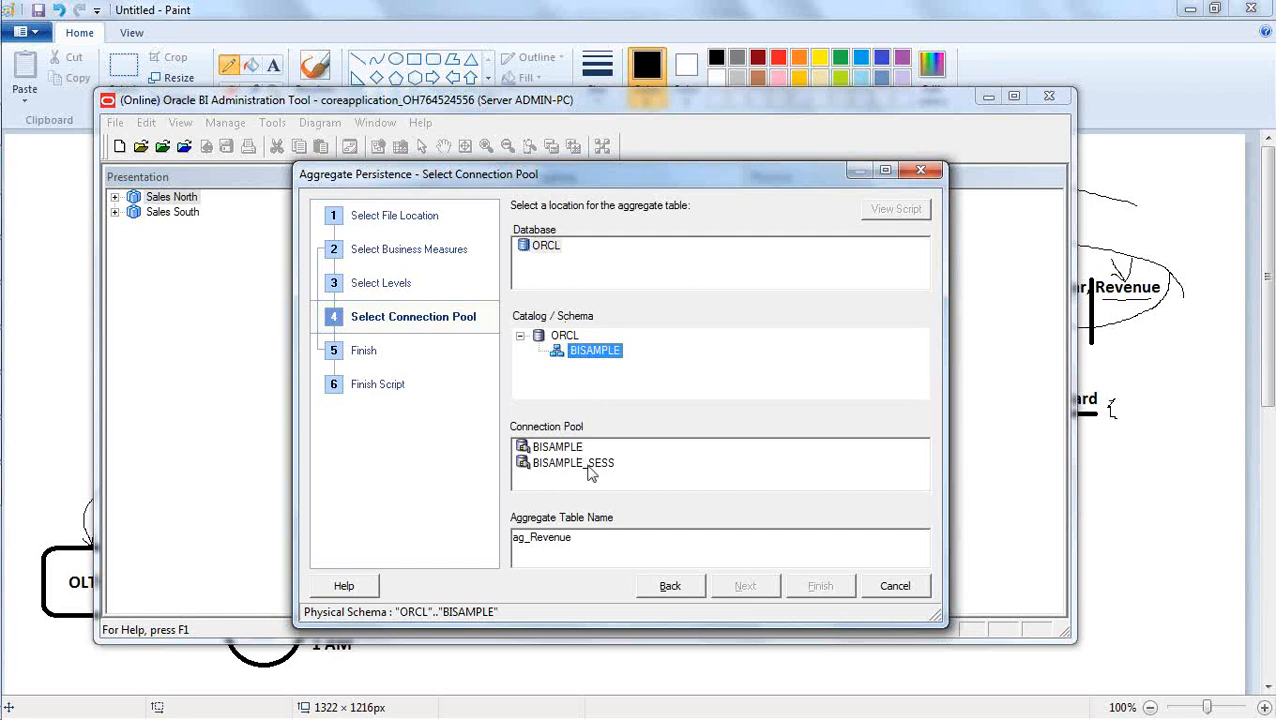
# Choose the BISAMPLE connection pool, name the aggregate table ag_Revenue_1234, and continue to the generated logical SQL.
pyautogui.click(572, 449)
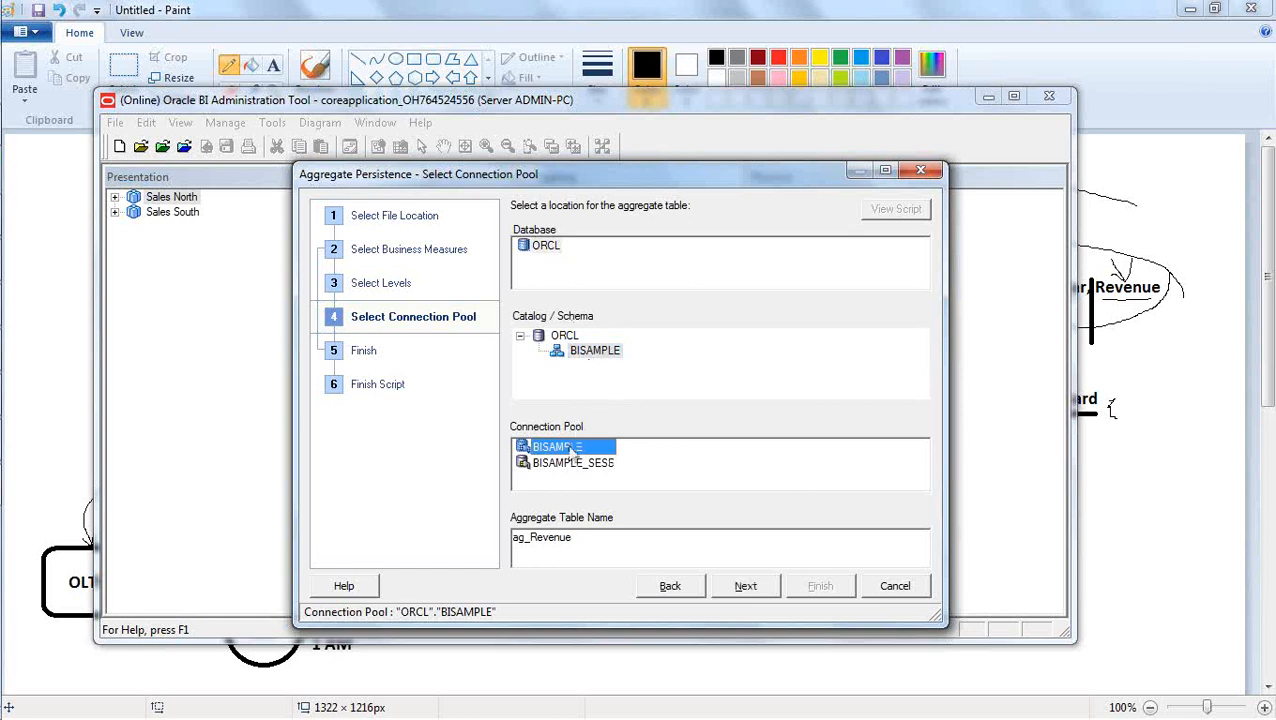
pyautogui.click(579, 540)
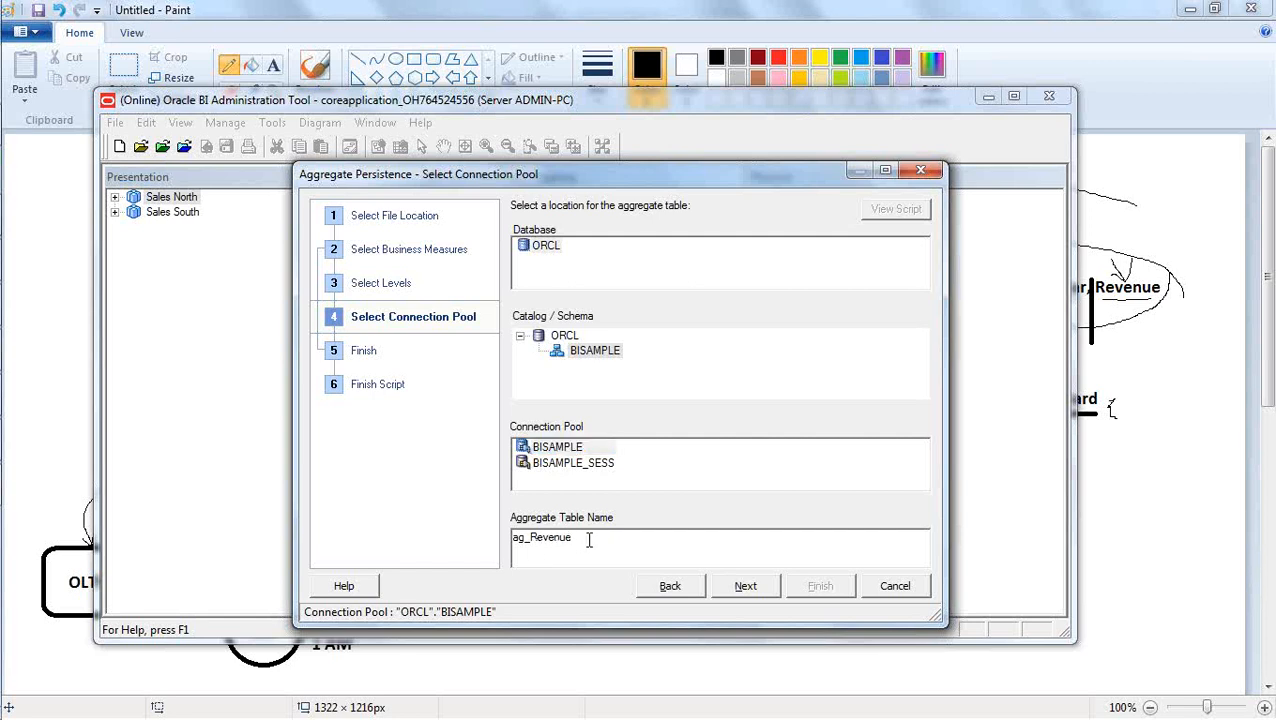
pyautogui.write('_1234')
pyautogui.click(745, 586)
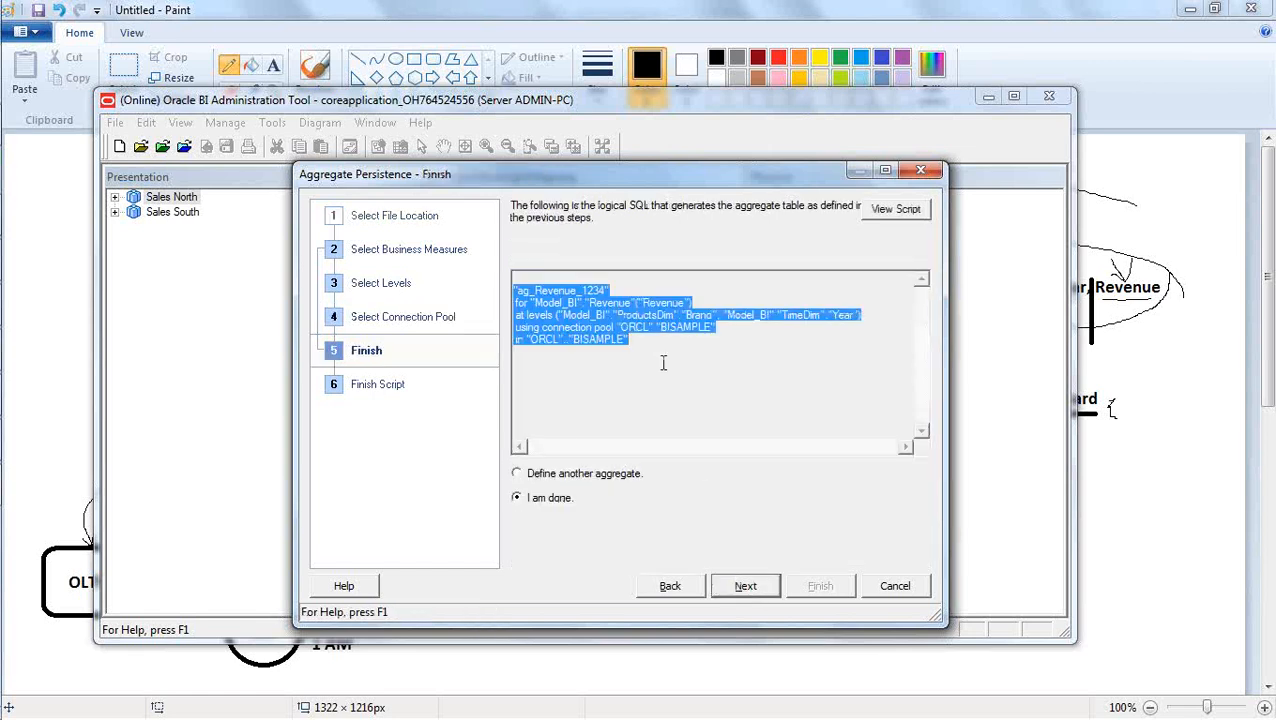
# Examine the generated logical SQL: the aggregate name, Revenue measure, Brand and Year levels, connection pool and target schema.
pyautogui.click(655, 348)
pyautogui.moveTo(648, 343); pyautogui.dragTo(502, 290)
pyautogui.click(638, 346)
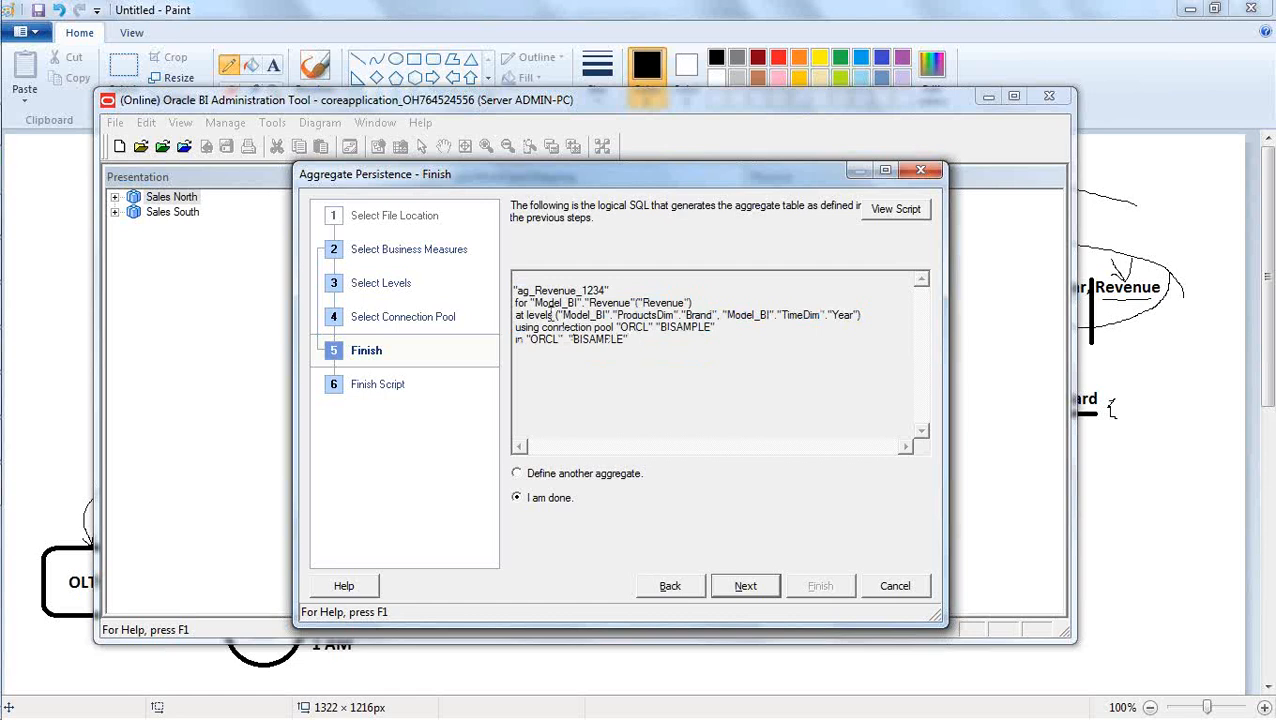
pyautogui.moveTo(519, 292); pyautogui.dragTo(614, 282)
pyautogui.moveTo(535, 302); pyautogui.dragTo(694, 303)
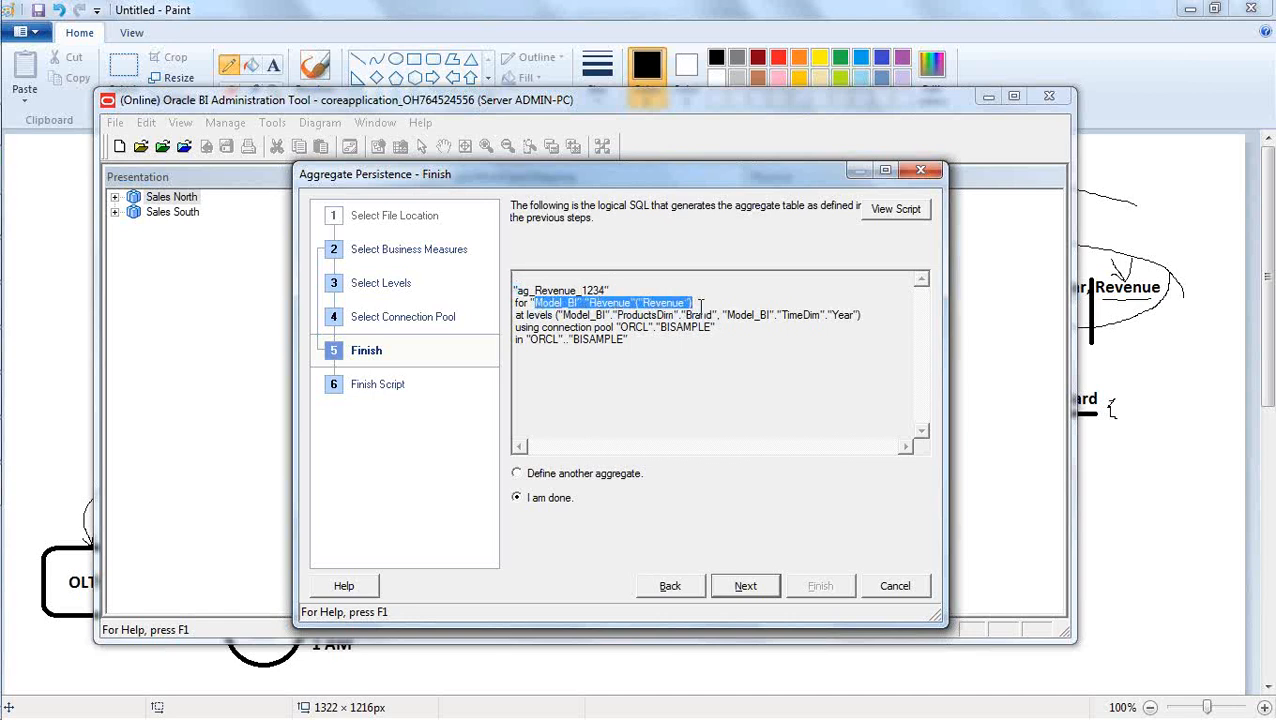
pyautogui.click(704, 303)
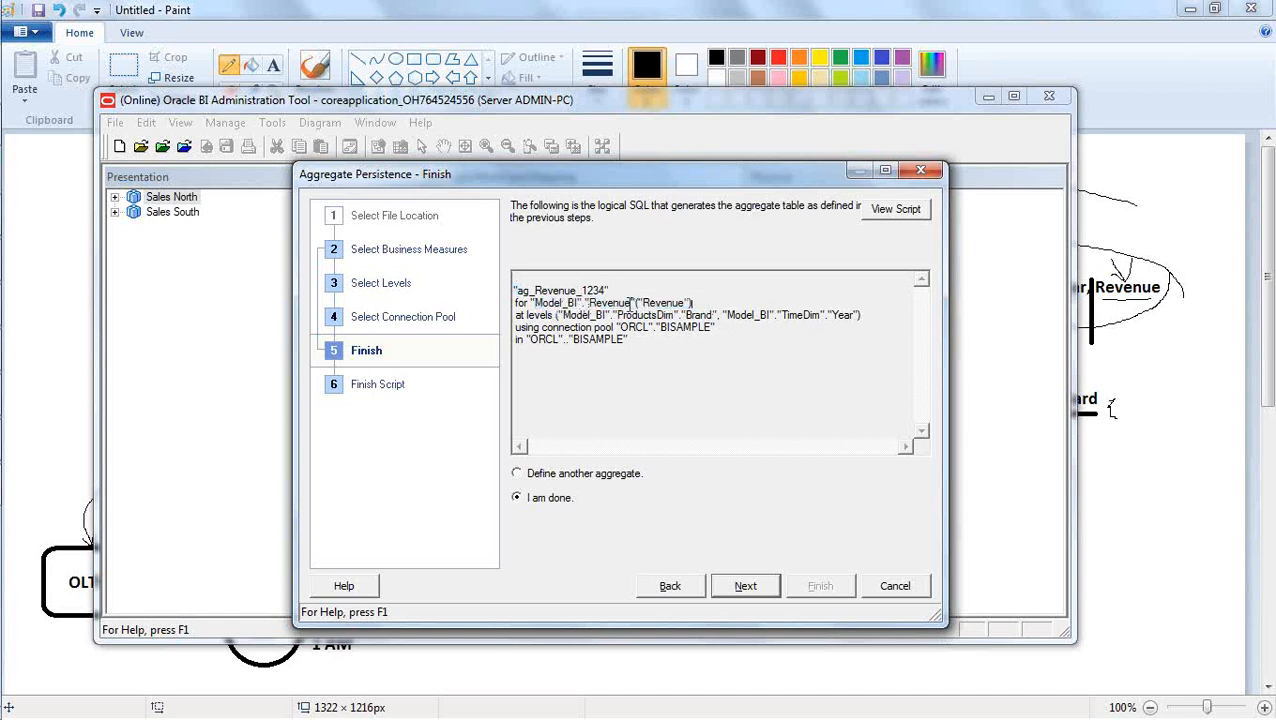
pyautogui.moveTo(694, 303)
pyautogui.mouseDown()
pyautogui.moveTo(642, 302)
pyautogui.moveTo(711, 316)
pyautogui.mouseUp()
pyautogui.moveTo(827, 315); pyautogui.dragTo(856, 315)
pyautogui.moveTo(545, 327); pyautogui.dragTo(713, 330)
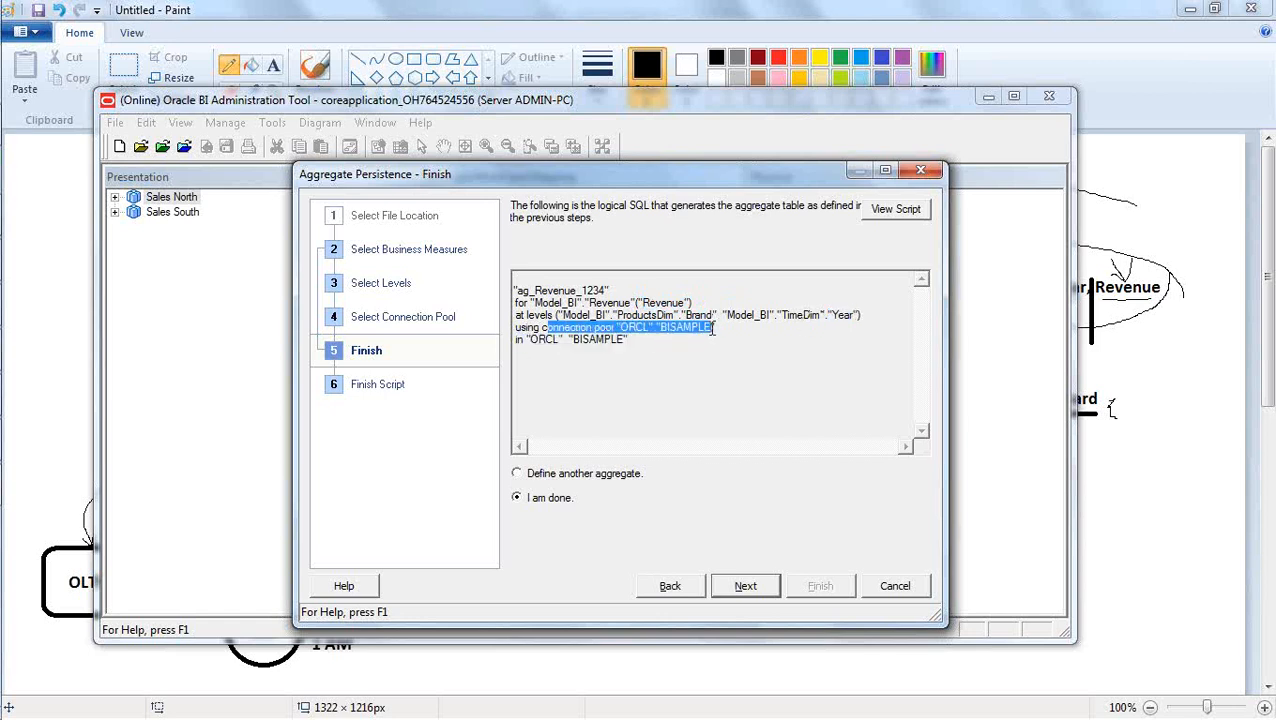
pyautogui.click(677, 345)
pyautogui.moveTo(630, 340); pyautogui.dragTo(704, 332)
pyautogui.click(566, 352)
pyautogui.click(704, 332)
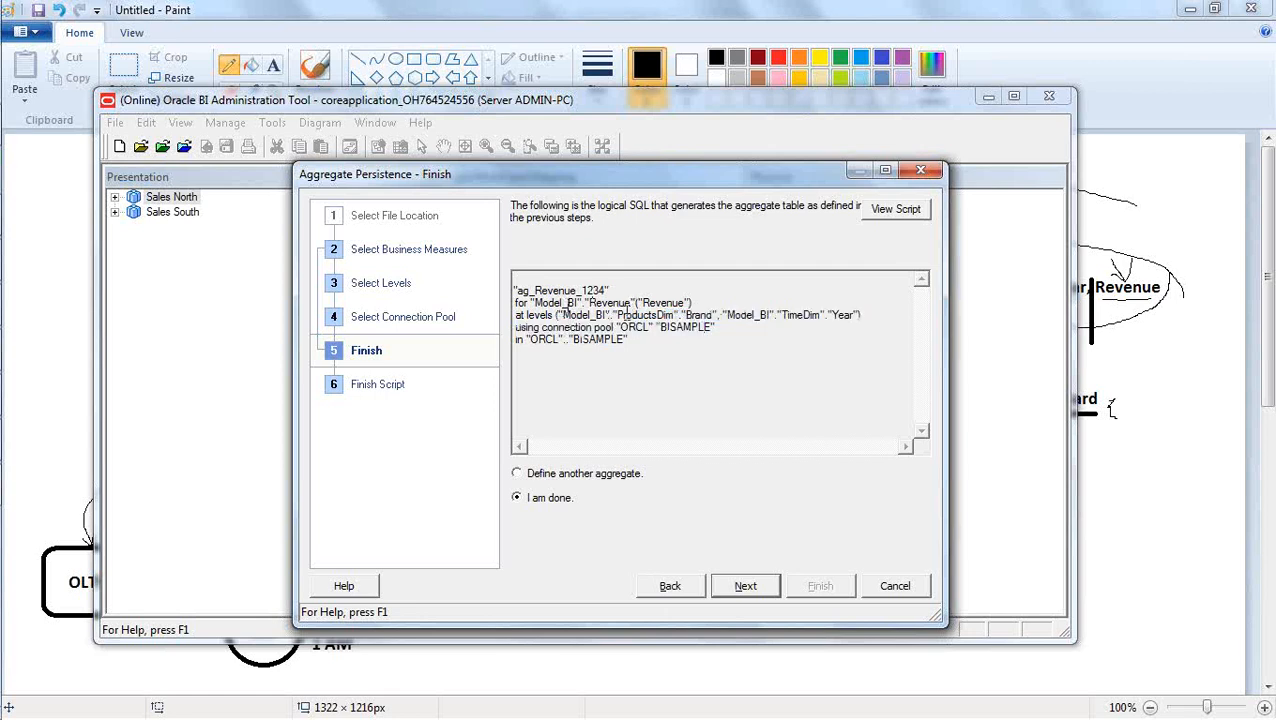
# Recheck the Brand and Year levels in the logical SQL and finish the wizard without defining another aggregate.
pyautogui.moveTo(613, 316); pyautogui.dragTo(883, 324)
pyautogui.click(883, 324)
pyautogui.click(745, 588)
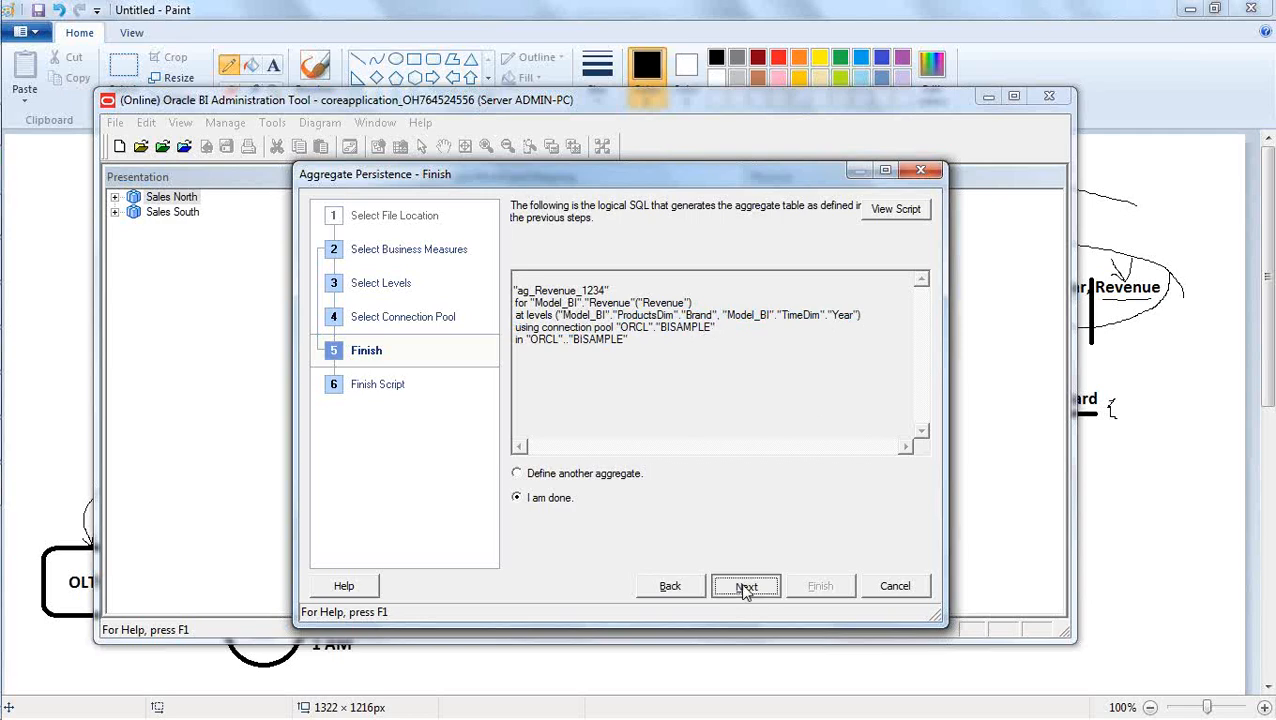
pyautogui.click(814, 586)
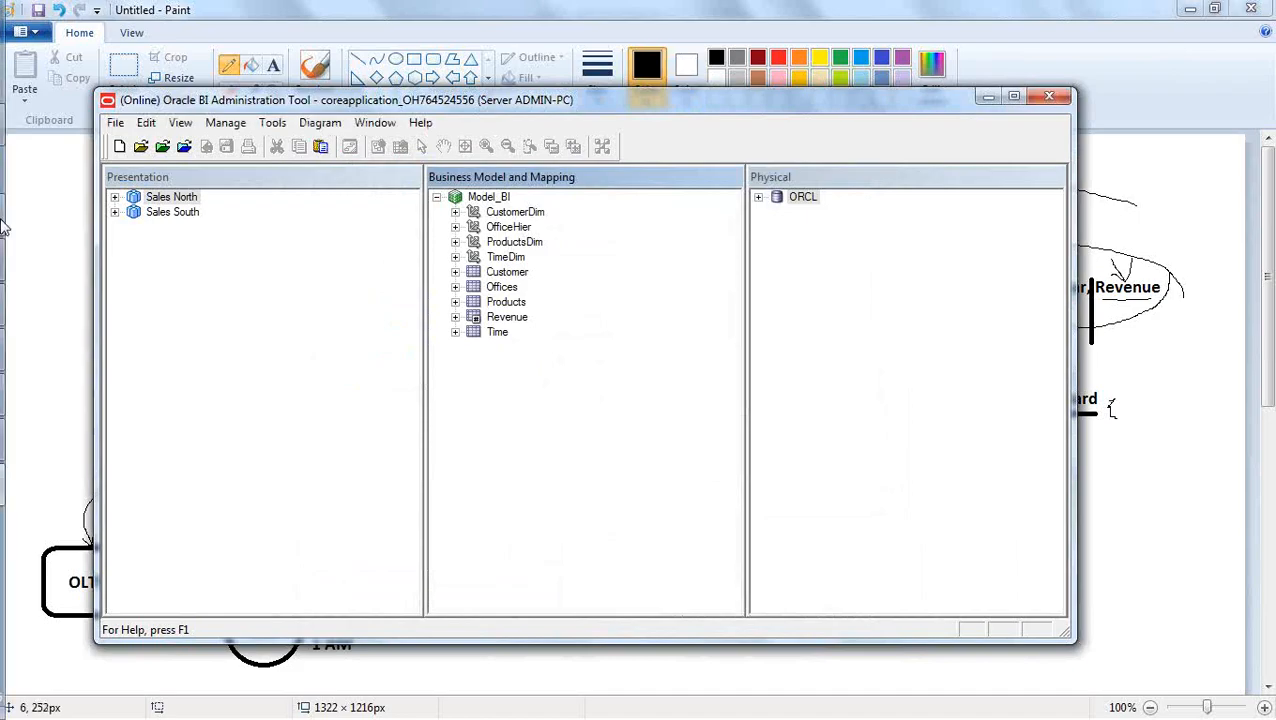
# Switch to the AggrScripts folder, refresh it, and open aggr_revenue_6AM to review the create aggregates script before closing it.
pyautogui.moveTo(27, 160)
pyautogui.click(27, 126)
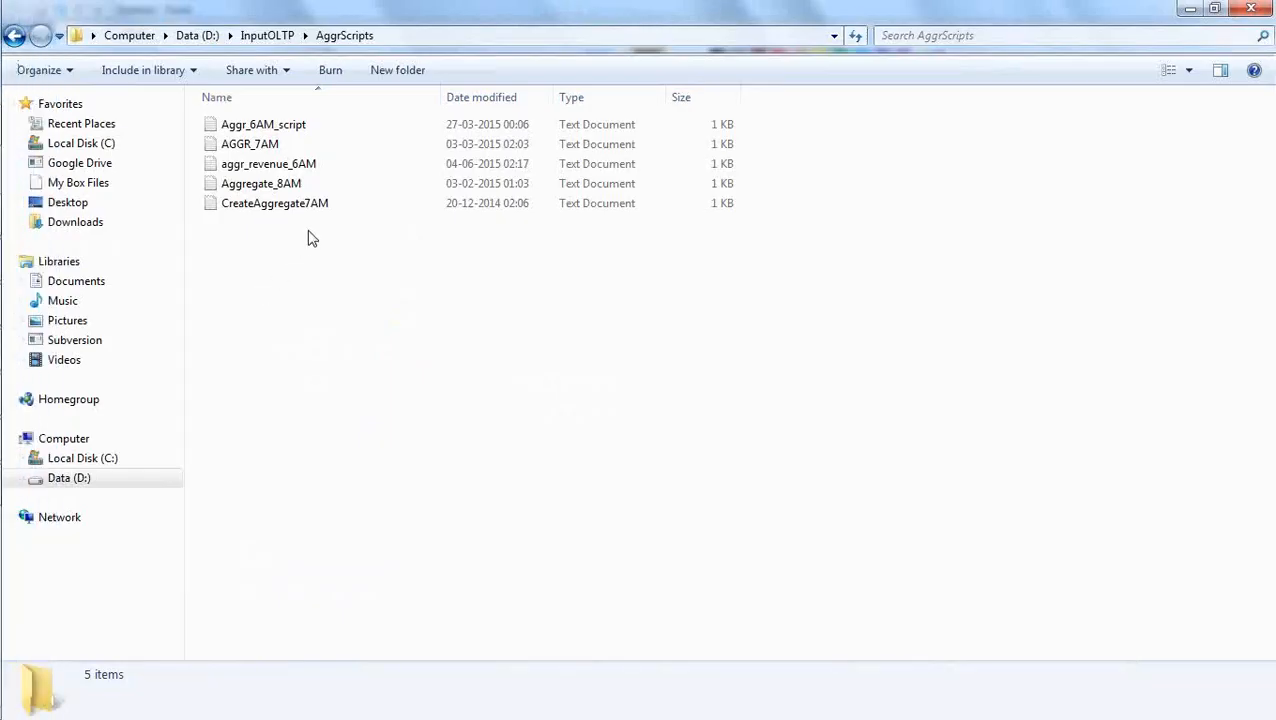
pyautogui.rightClick(317, 282)
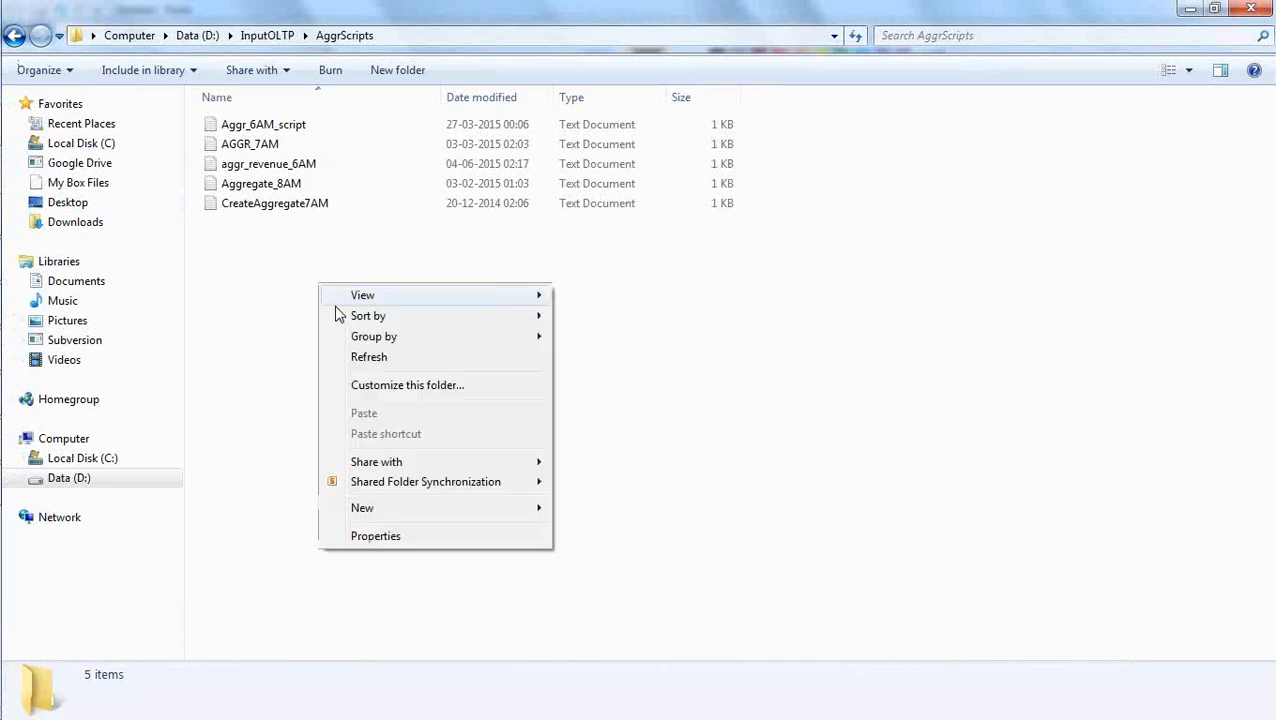
pyautogui.click(370, 362)
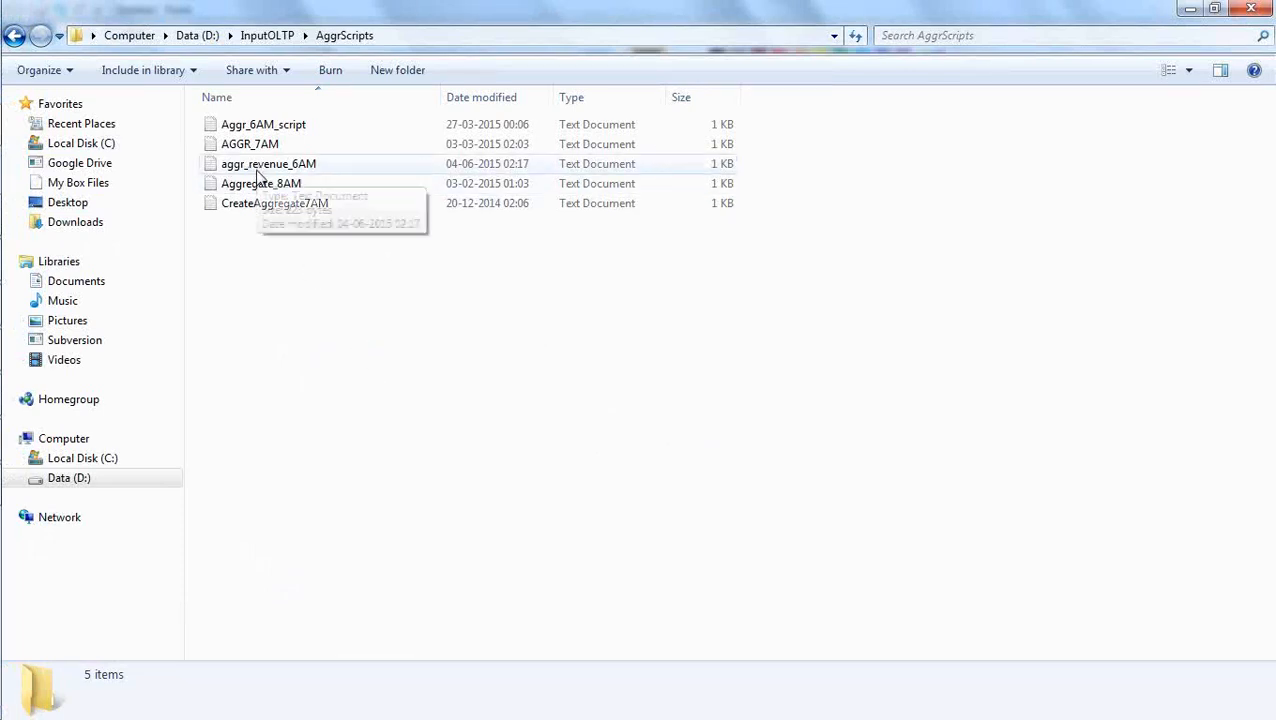
pyautogui.doubleClick(305, 168)
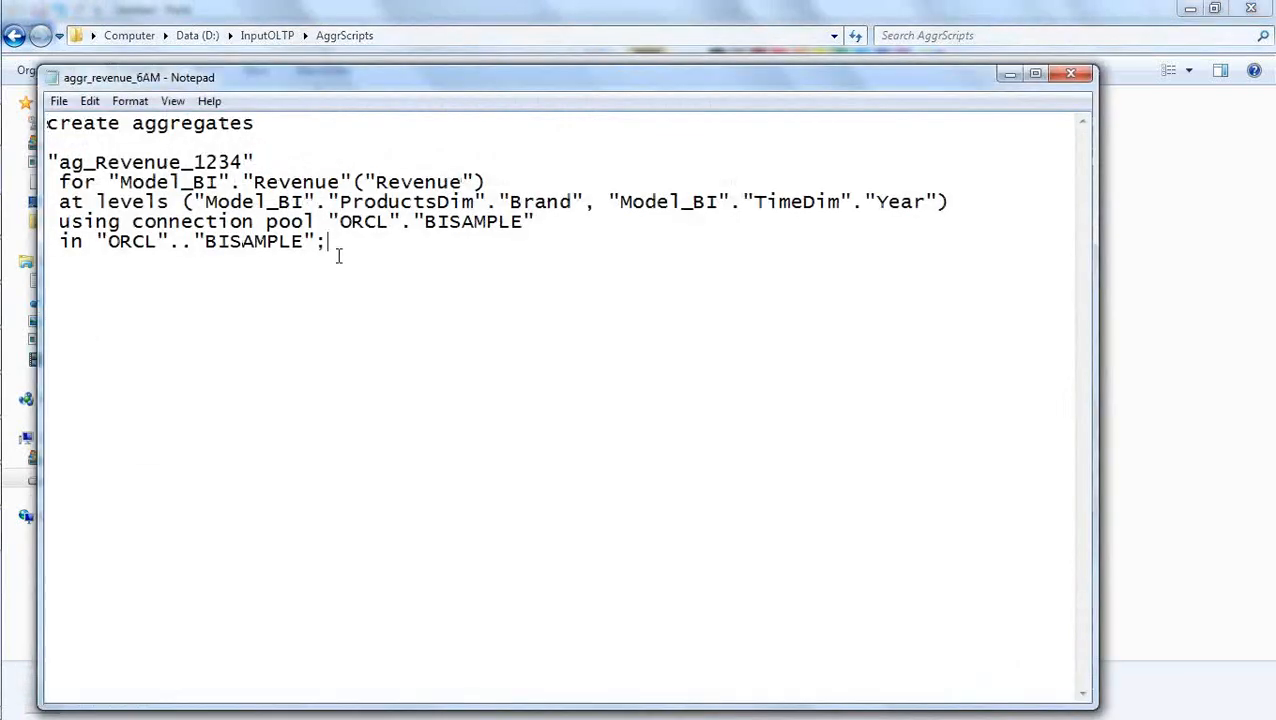
pyautogui.moveTo(338, 256); pyautogui.dragTo(45, 123)
pyautogui.click(267, 342)
pyautogui.click(1071, 73)
pyautogui.click(699, 361)
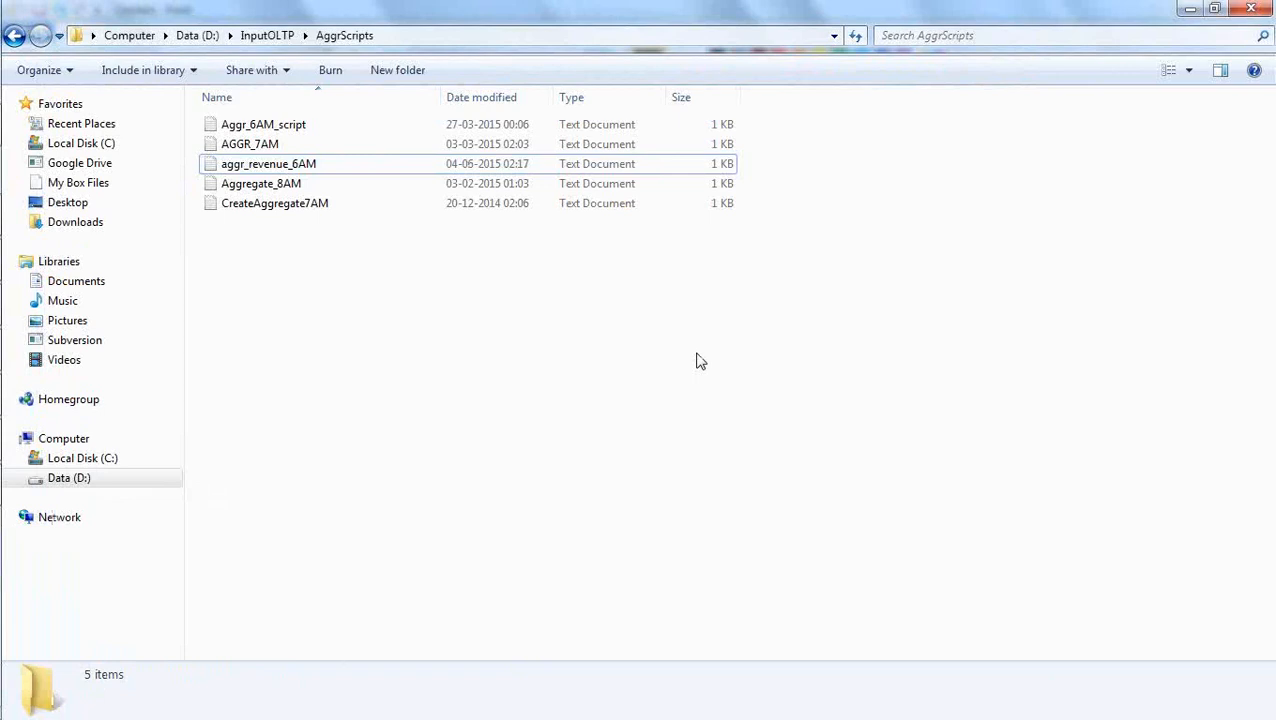
pyautogui.hotkey('alt', 'Tab')
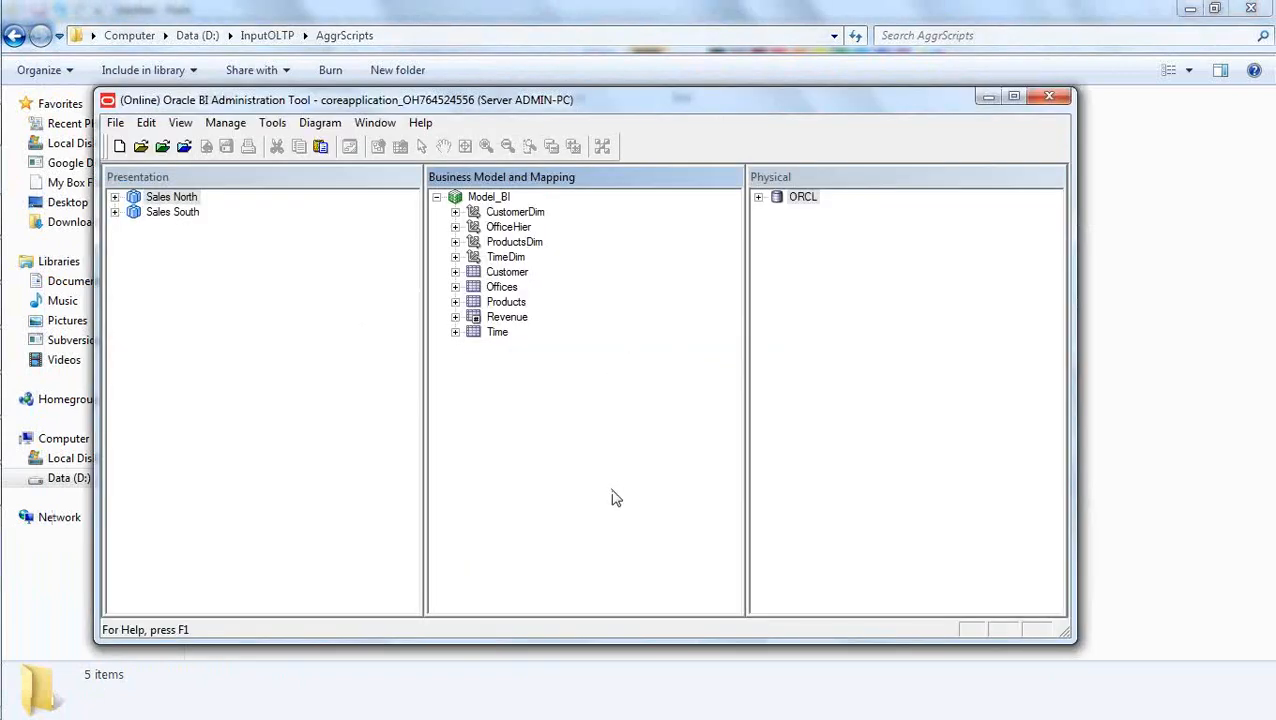
pyautogui.hotkey('alt', 'Tab')
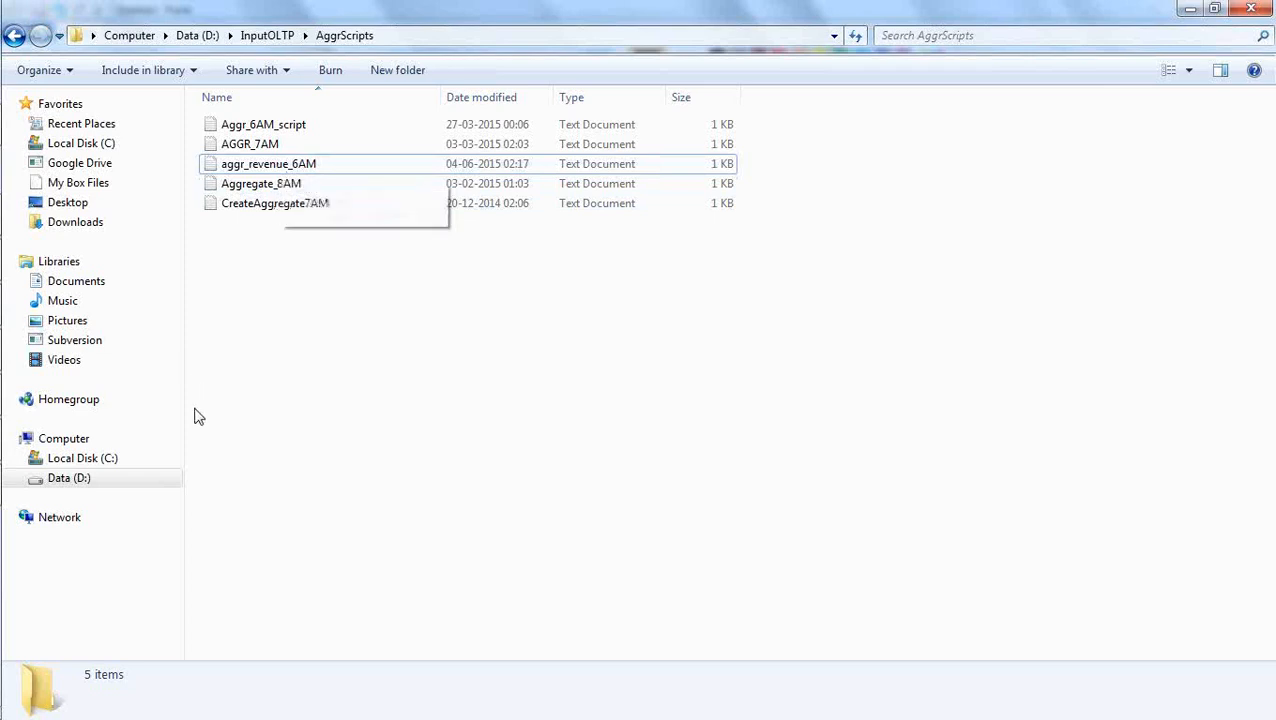
# Launch SQL Developer from its shortcut in the Desktop folder and minimize the folder window.
pyautogui.moveTo(3, 576)
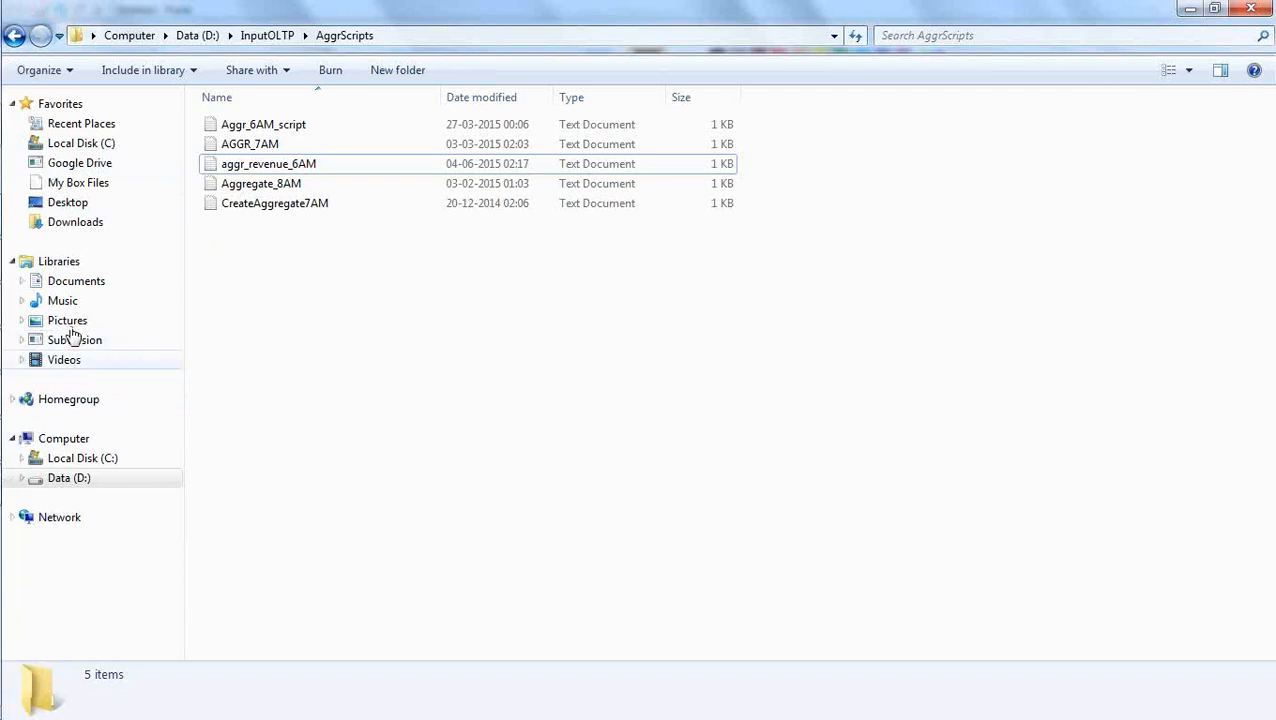
pyautogui.click(68, 204)
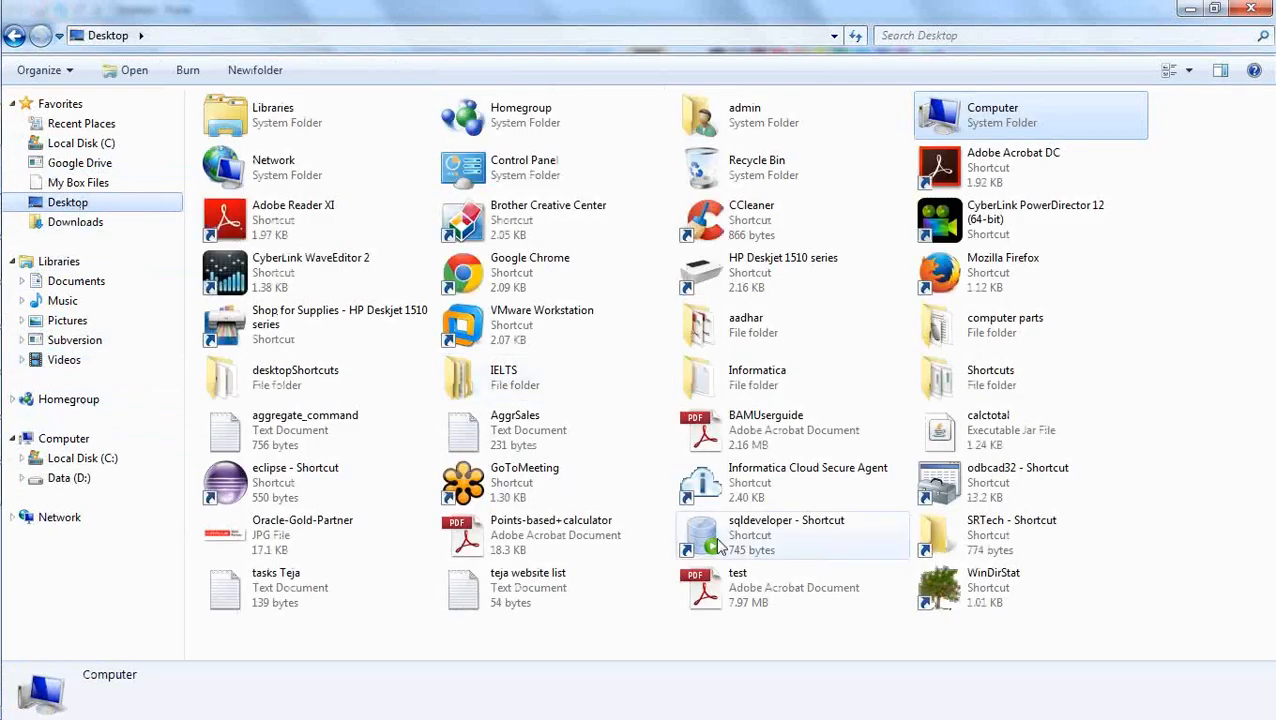
pyautogui.click(716, 538)
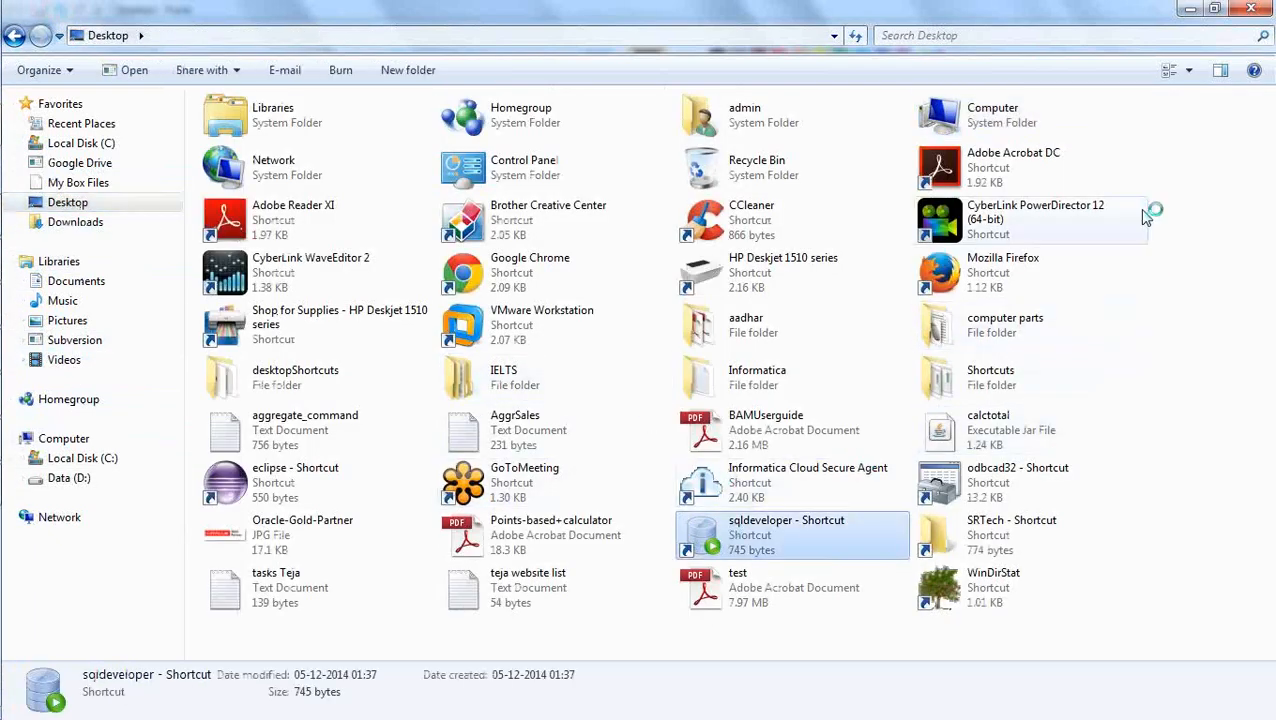
pyautogui.click(1190, 9)
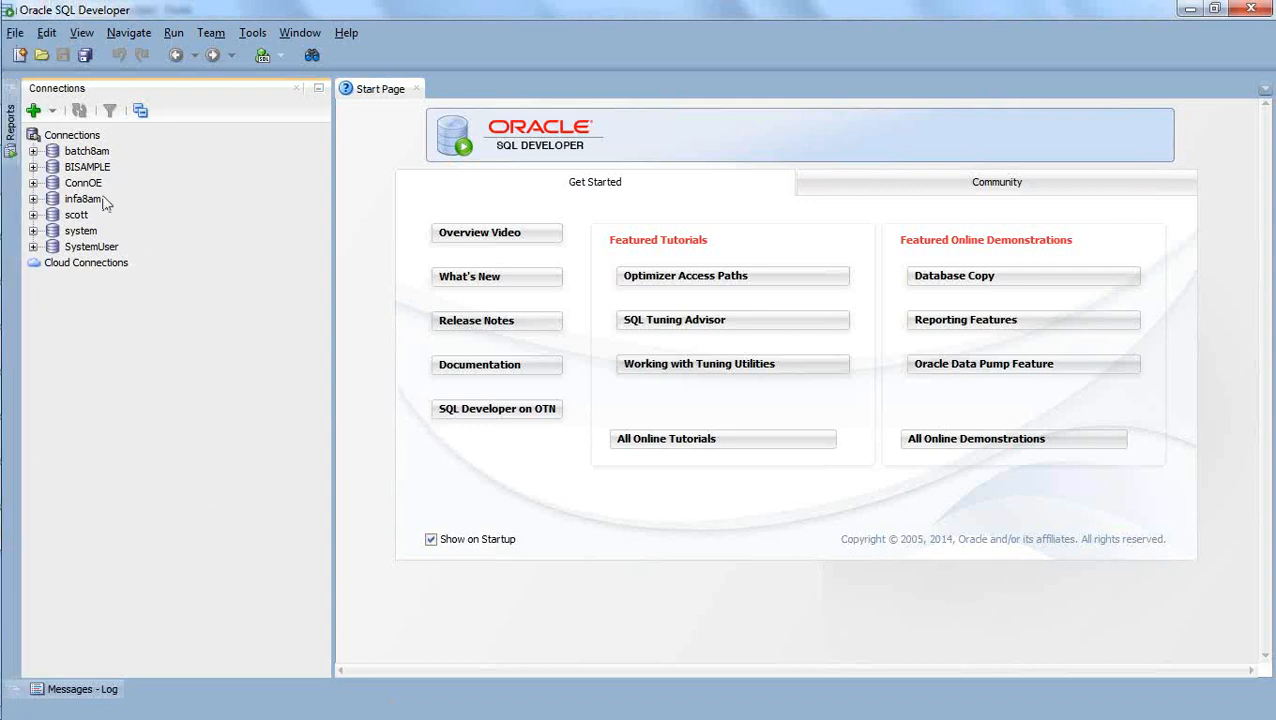
# Connect to BISAMPLE, expand its tables, and look through the list for old aggregate tables.
pyautogui.click(33, 167)
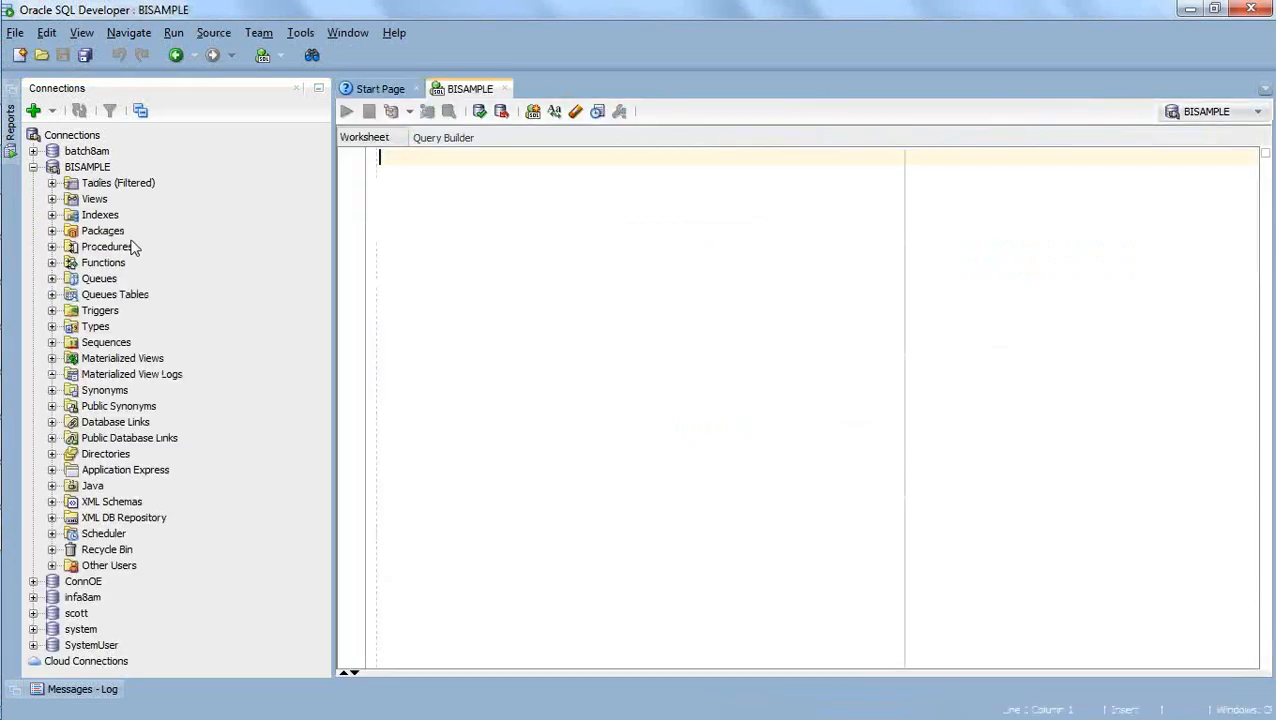
pyautogui.click(52, 184)
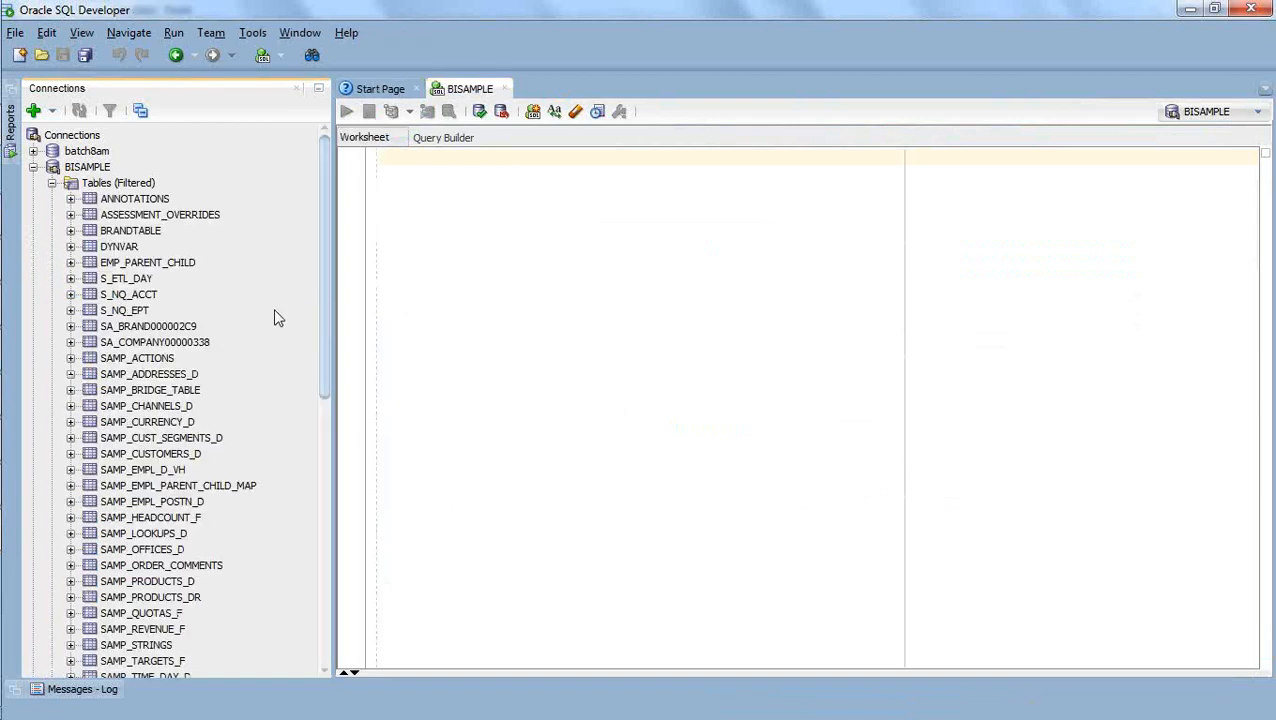
pyautogui.moveTo(323, 205); pyautogui.dragTo(333, 260)
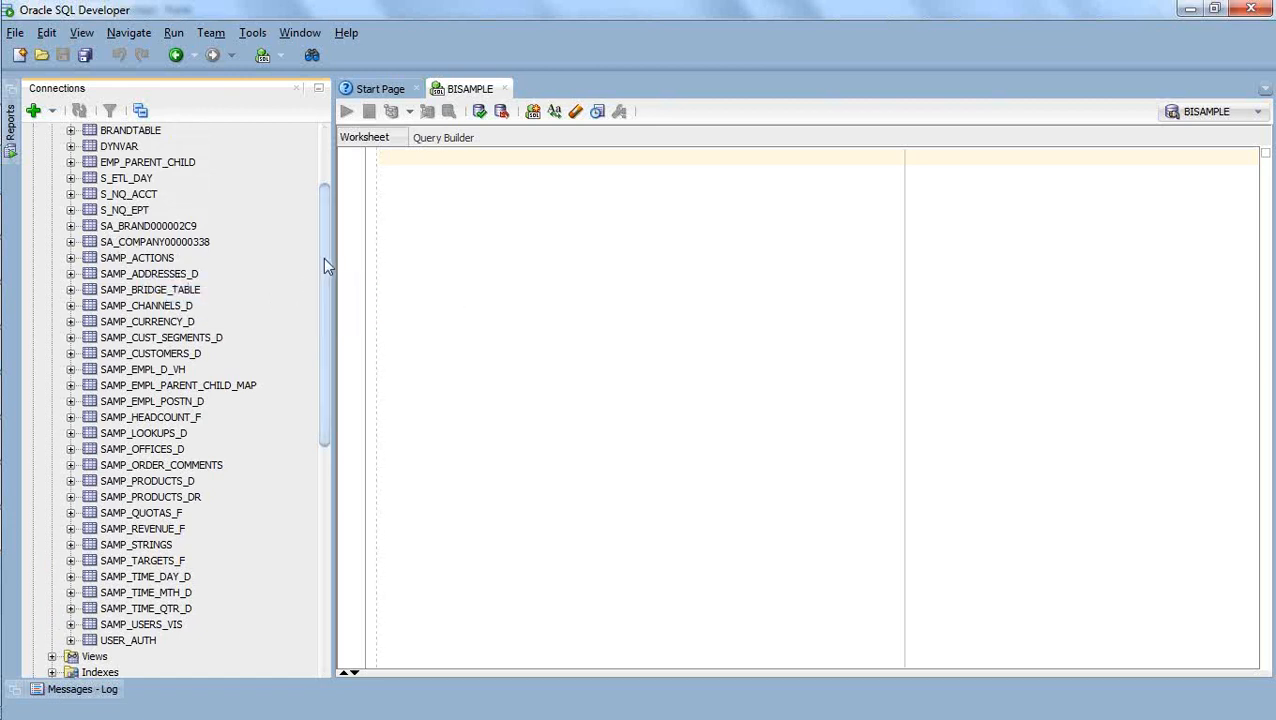
pyautogui.moveTo(323, 257); pyautogui.dragTo(324, 213)
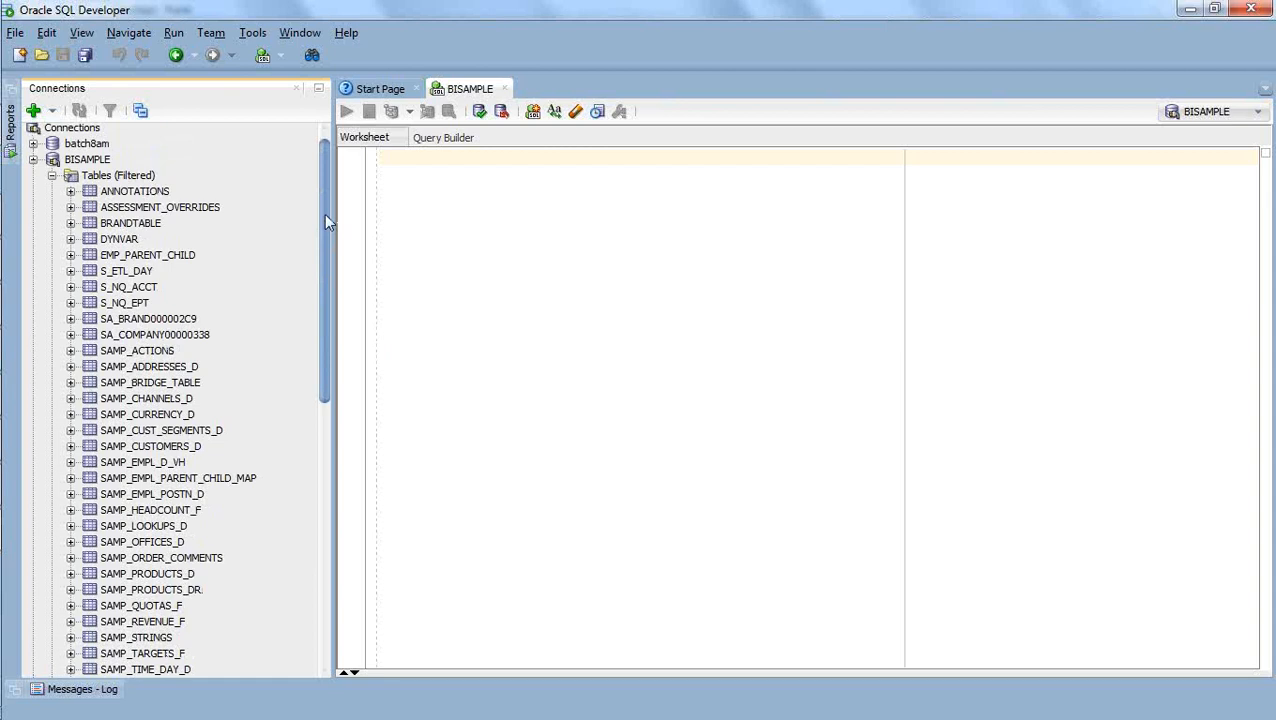
pyautogui.moveTo(324, 213); pyautogui.dragTo(322, 231)
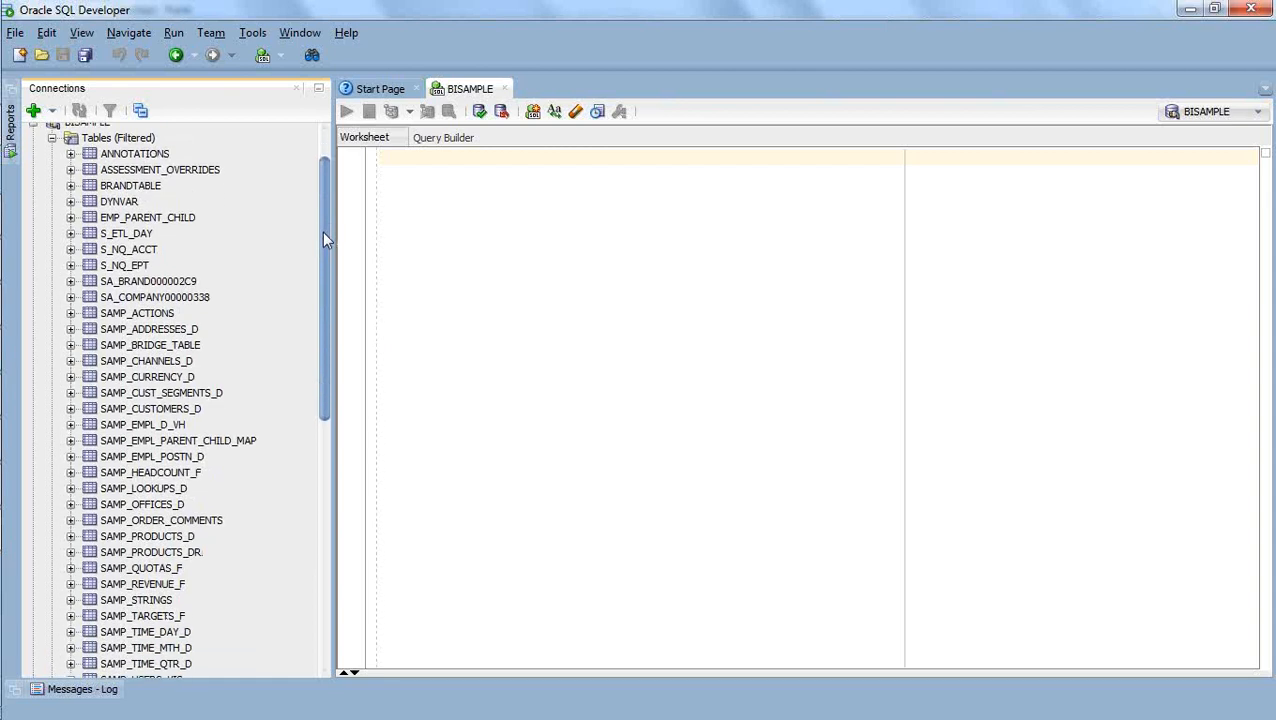
# Drop the SA_BRAND000002C9 table with Cascade Constraints enabled.
pyautogui.doubleClick(140, 283)
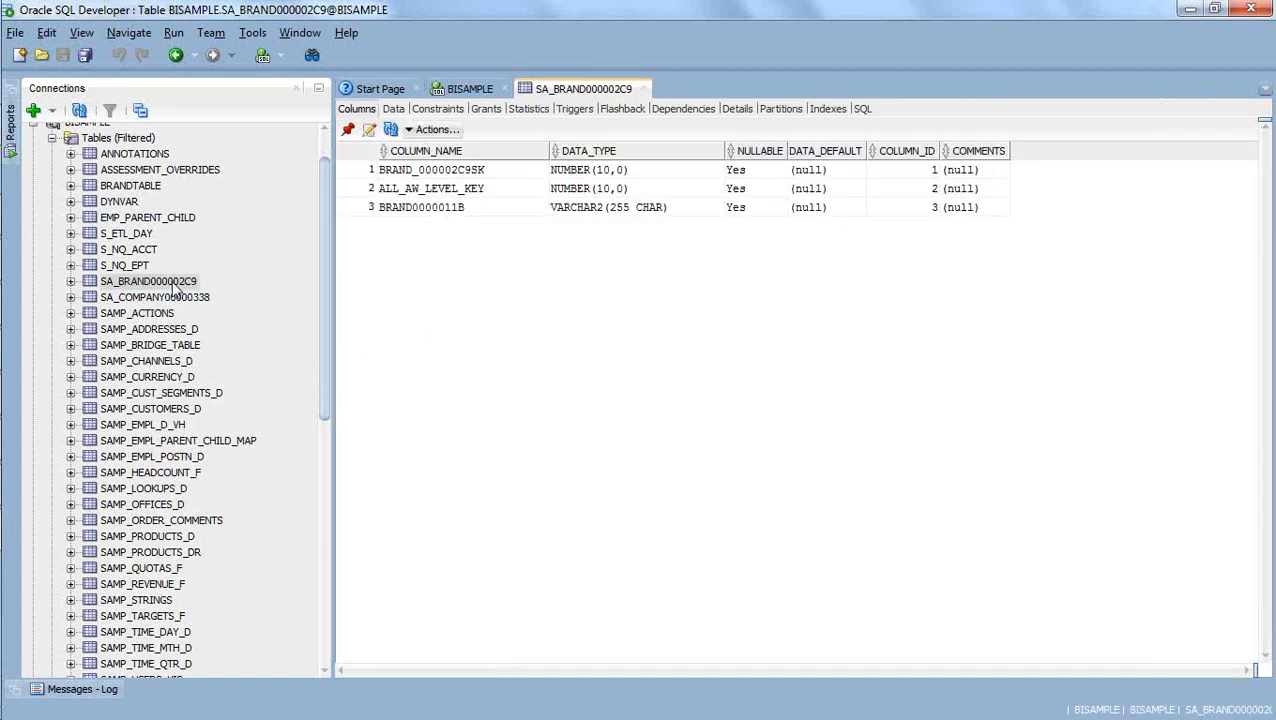
pyautogui.rightClick(174, 285)
pyautogui.moveTo(222, 385)
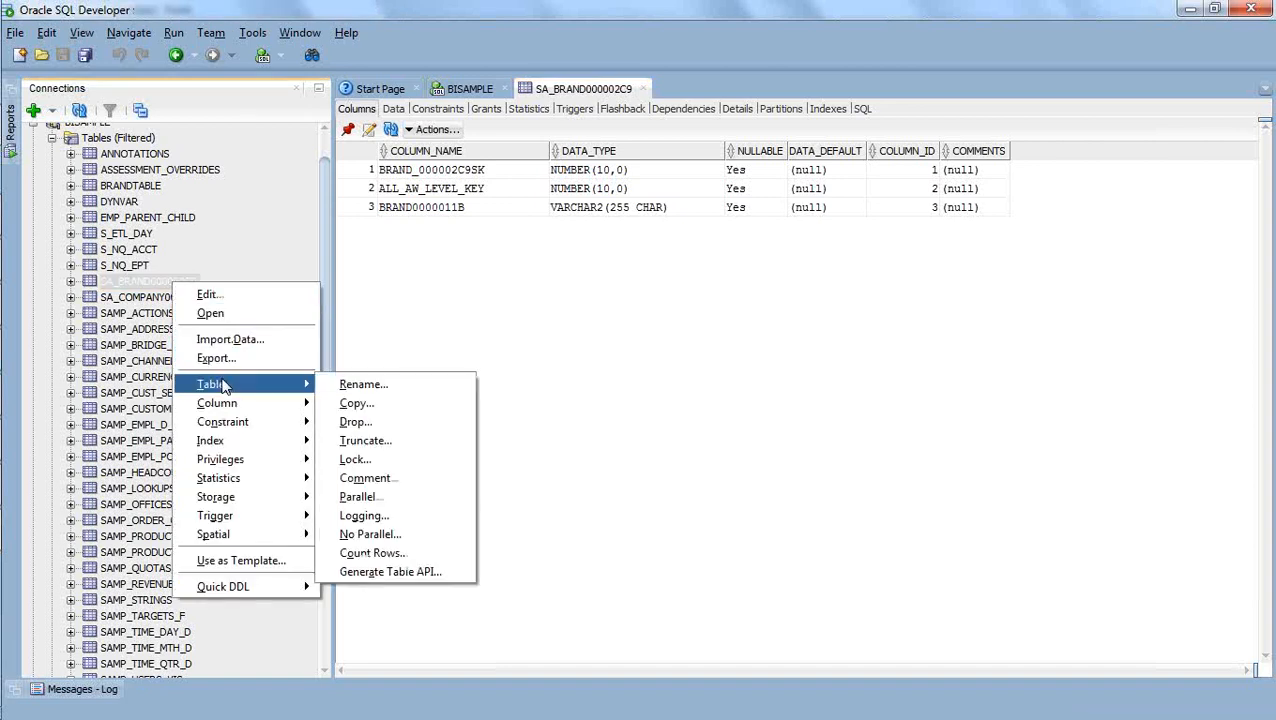
pyautogui.click(384, 424)
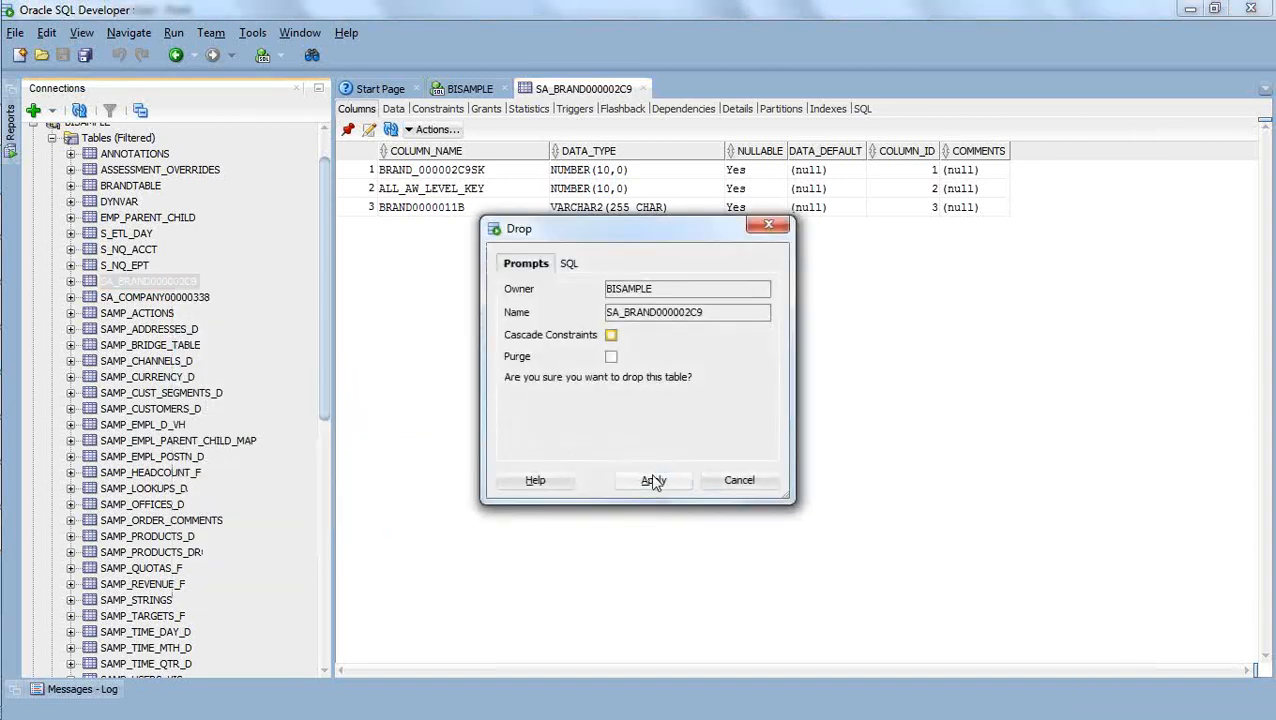
pyautogui.click(611, 336)
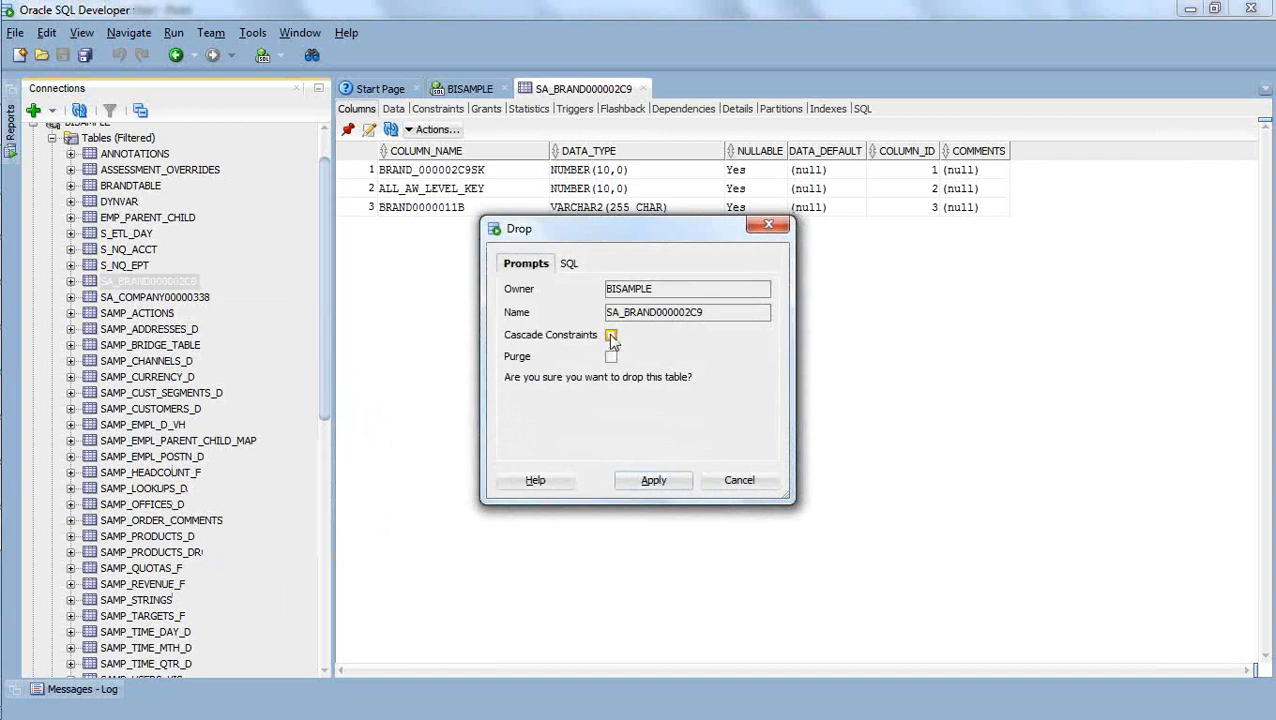
pyautogui.click(651, 479)
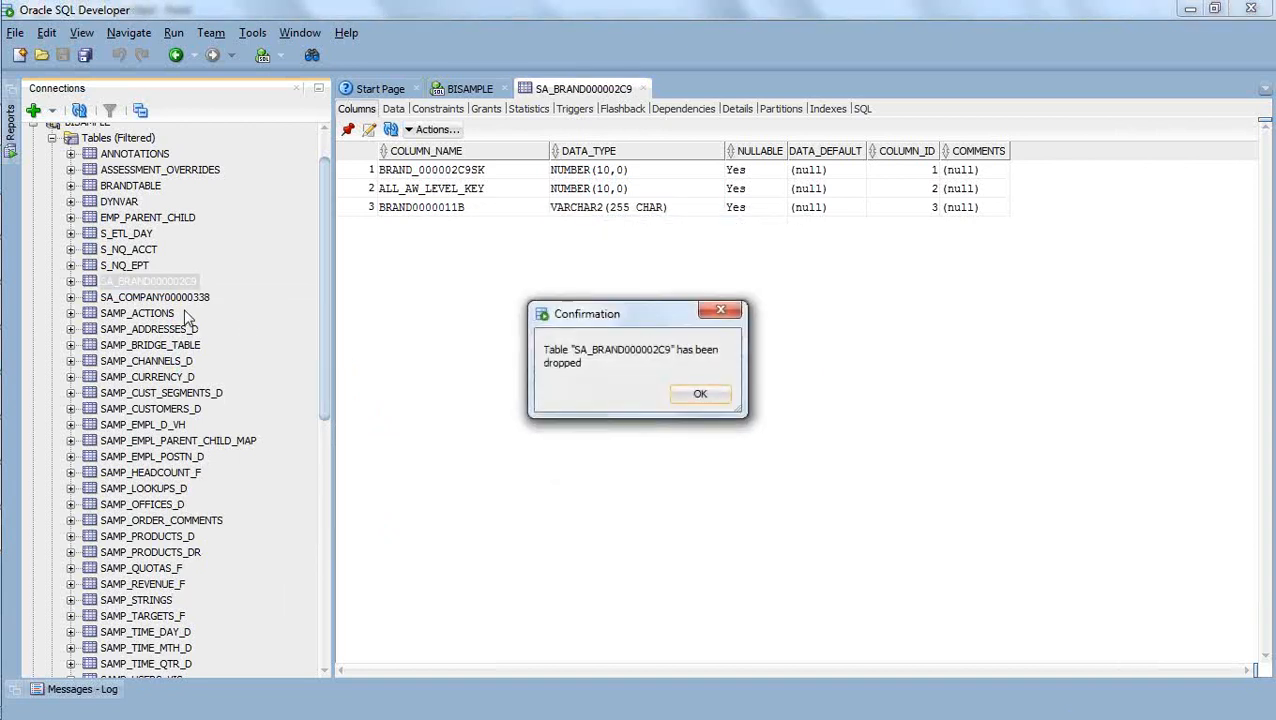
pyautogui.click(699, 396)
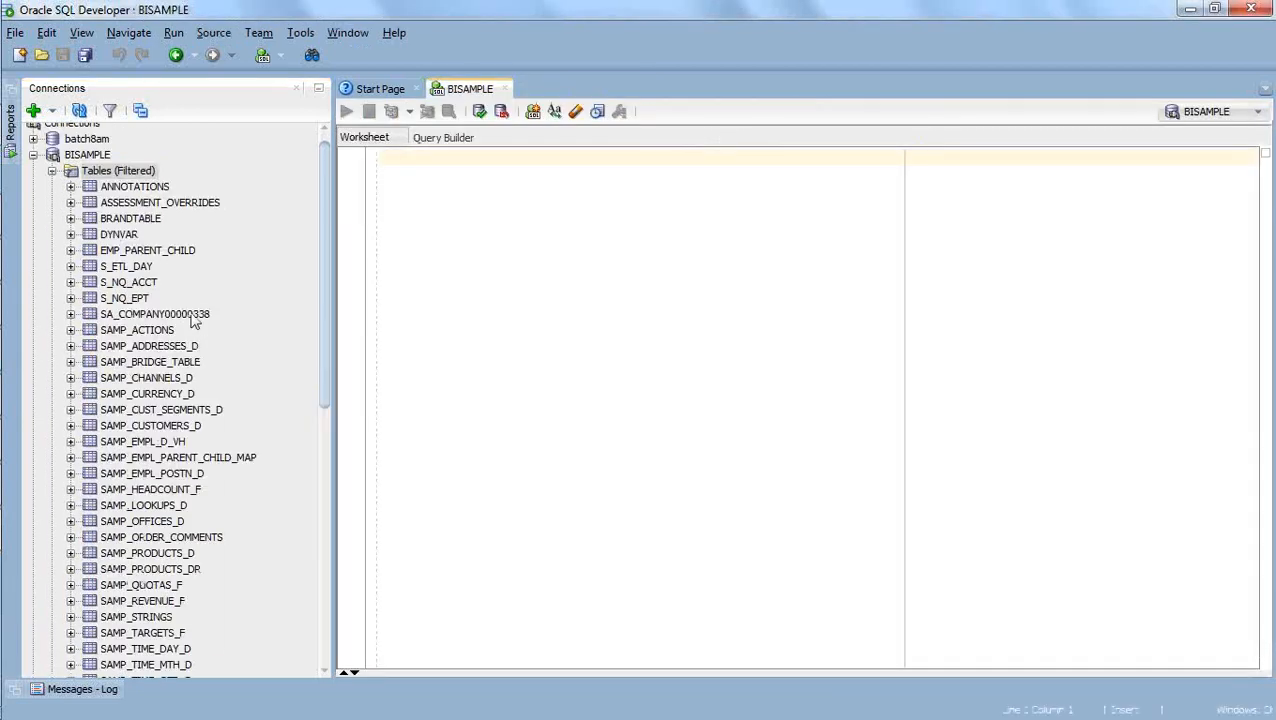
# Drop the SA_COMPANY00000338 table with Cascade Constraints enabled.
pyautogui.click(187, 320)
pyautogui.rightClick(187, 322)
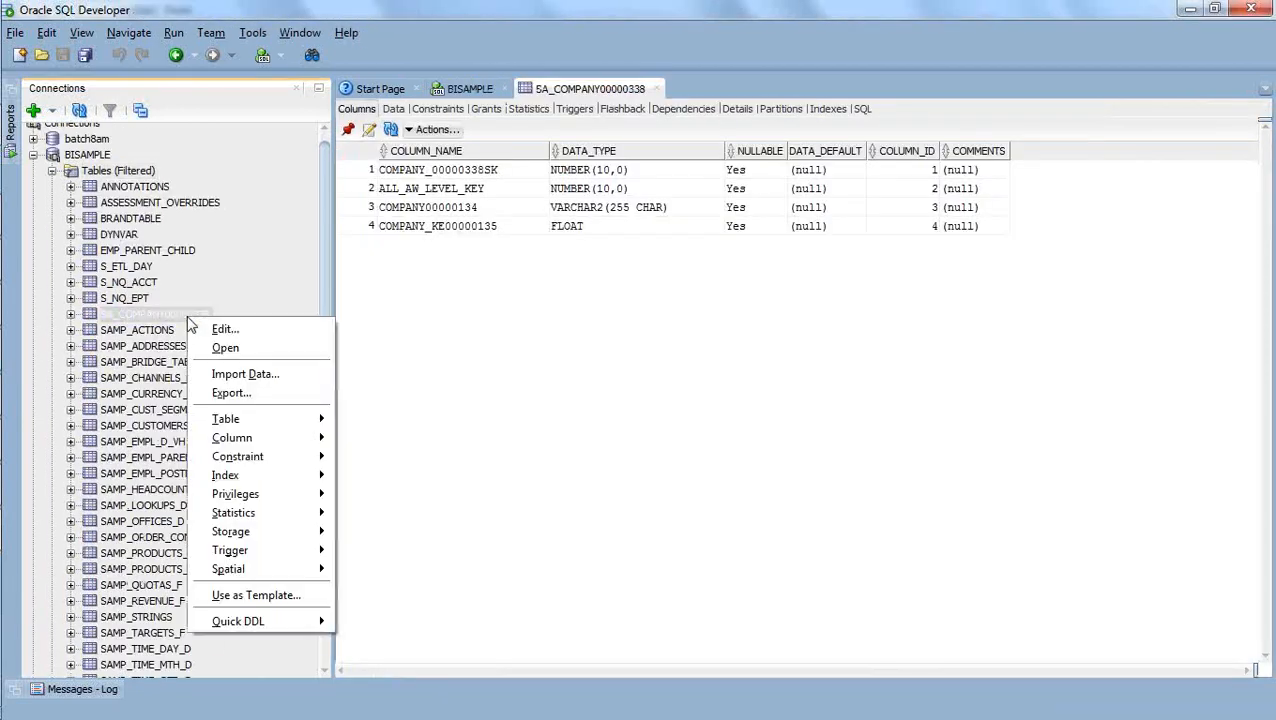
pyautogui.moveTo(252, 422)
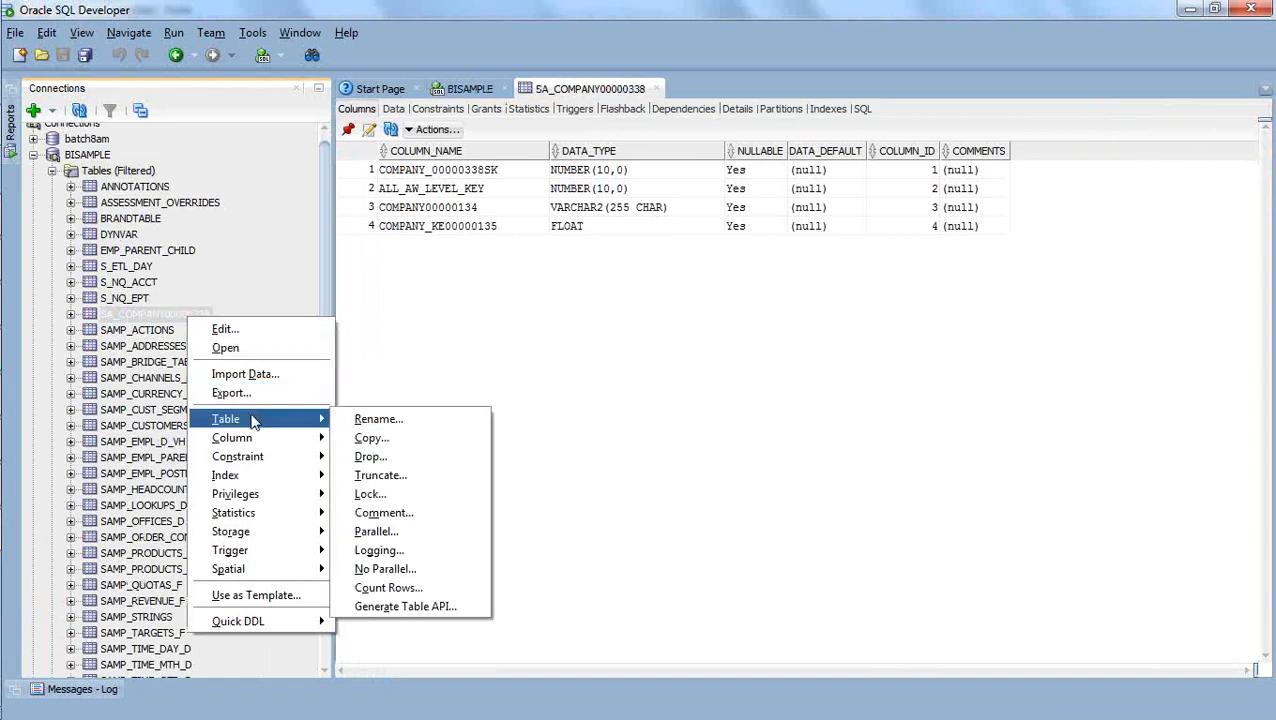
pyautogui.click(393, 457)
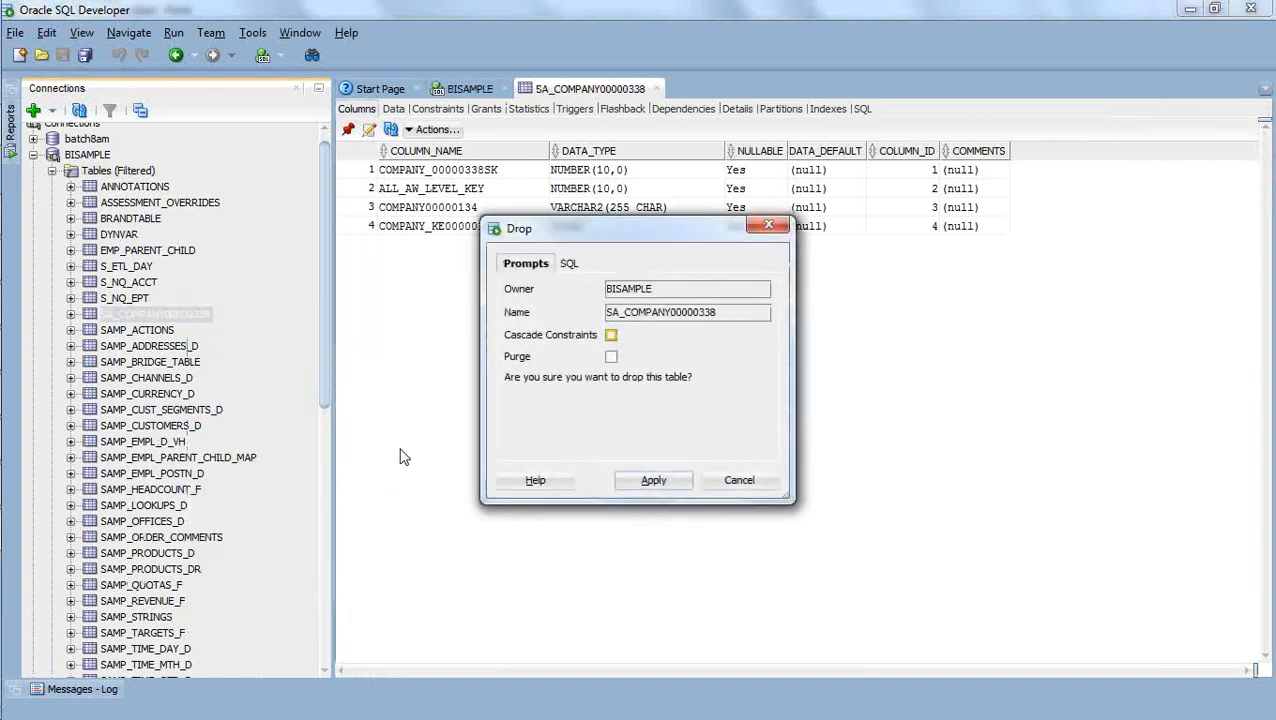
pyautogui.click(611, 335)
pyautogui.click(653, 479)
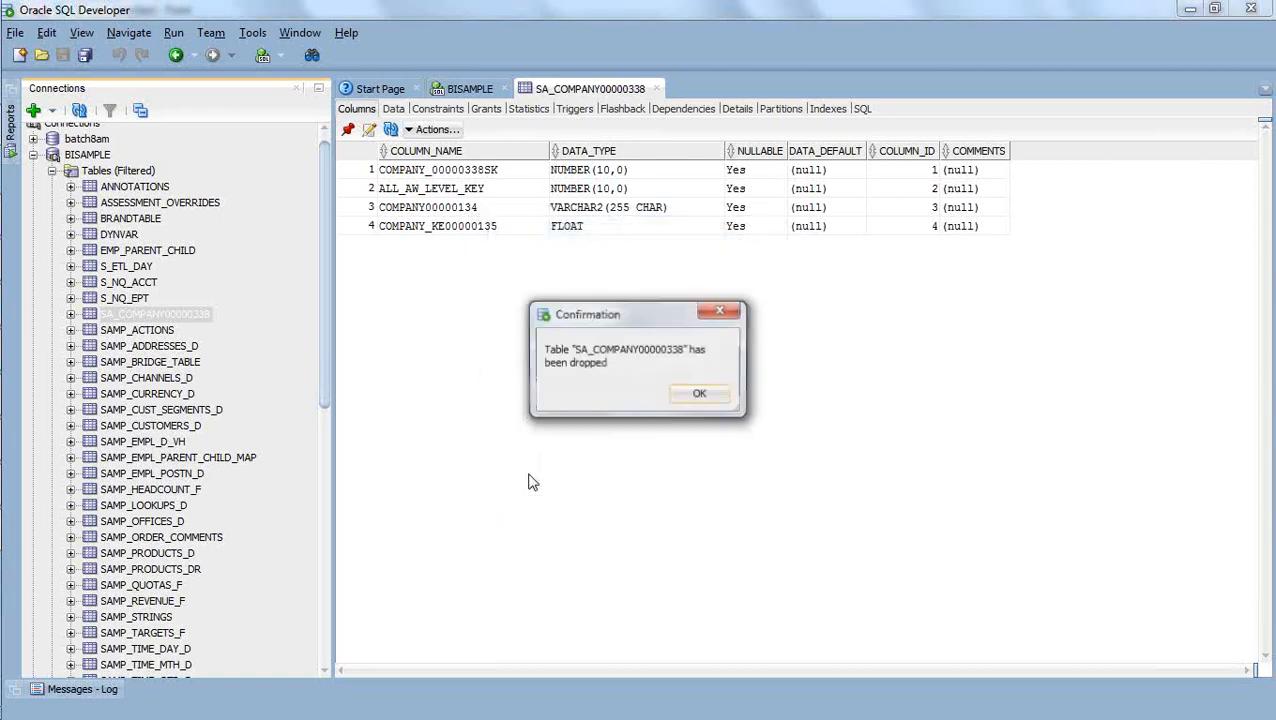
# Check the remaining BISAMPLE tables for leftover aggregate tables and collapse the connection.
pyautogui.click(700, 394)
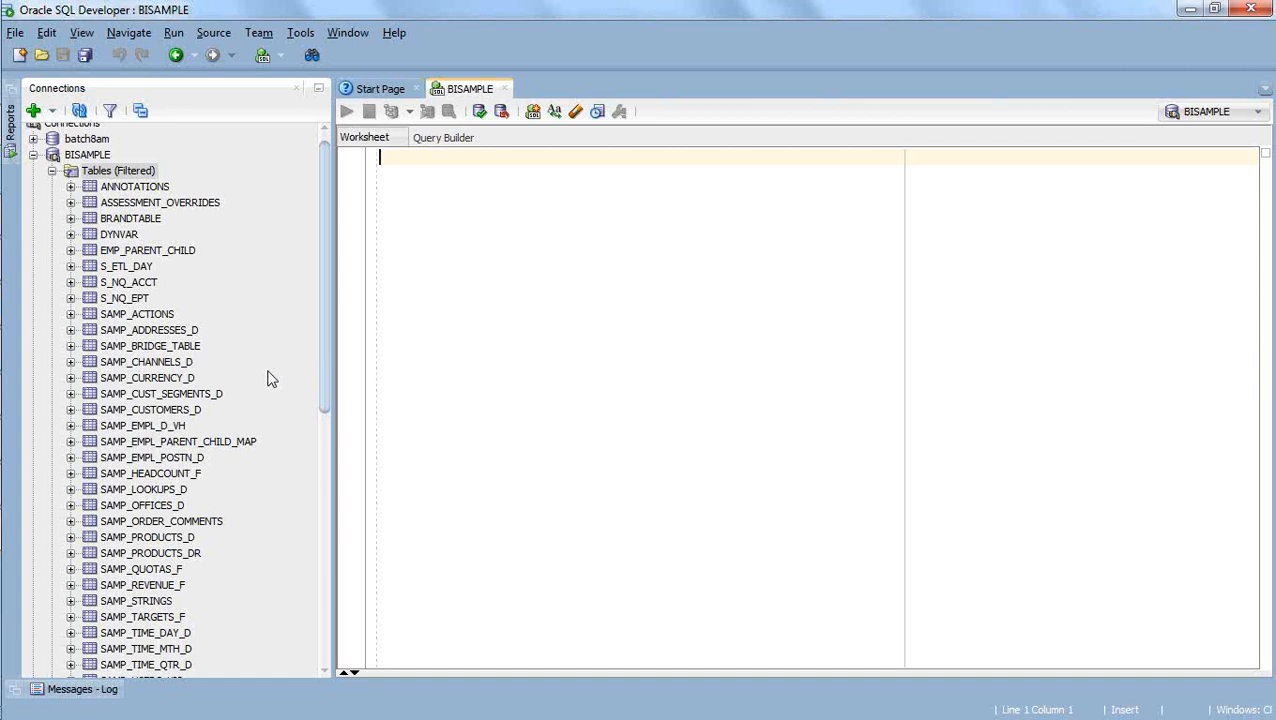
pyautogui.scroll(-4, 251, 338)
pyautogui.scroll(-1, 251, 338)
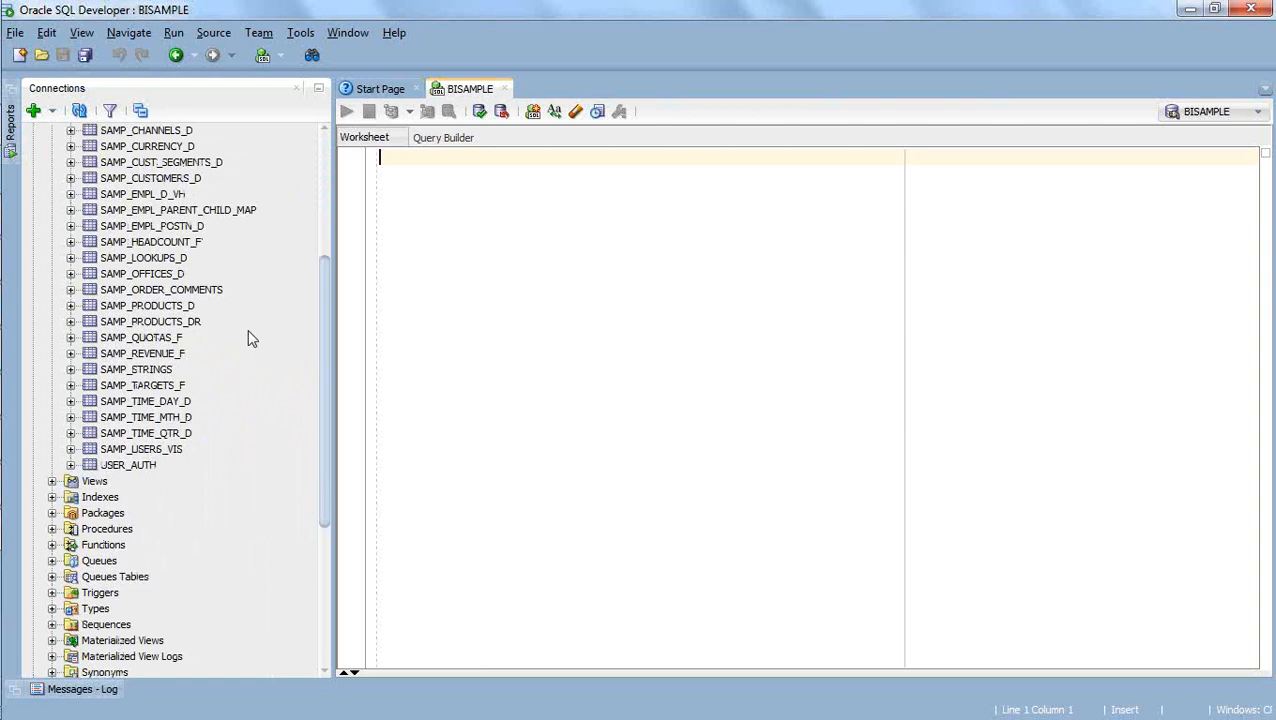
pyautogui.scroll(5, 251, 338)
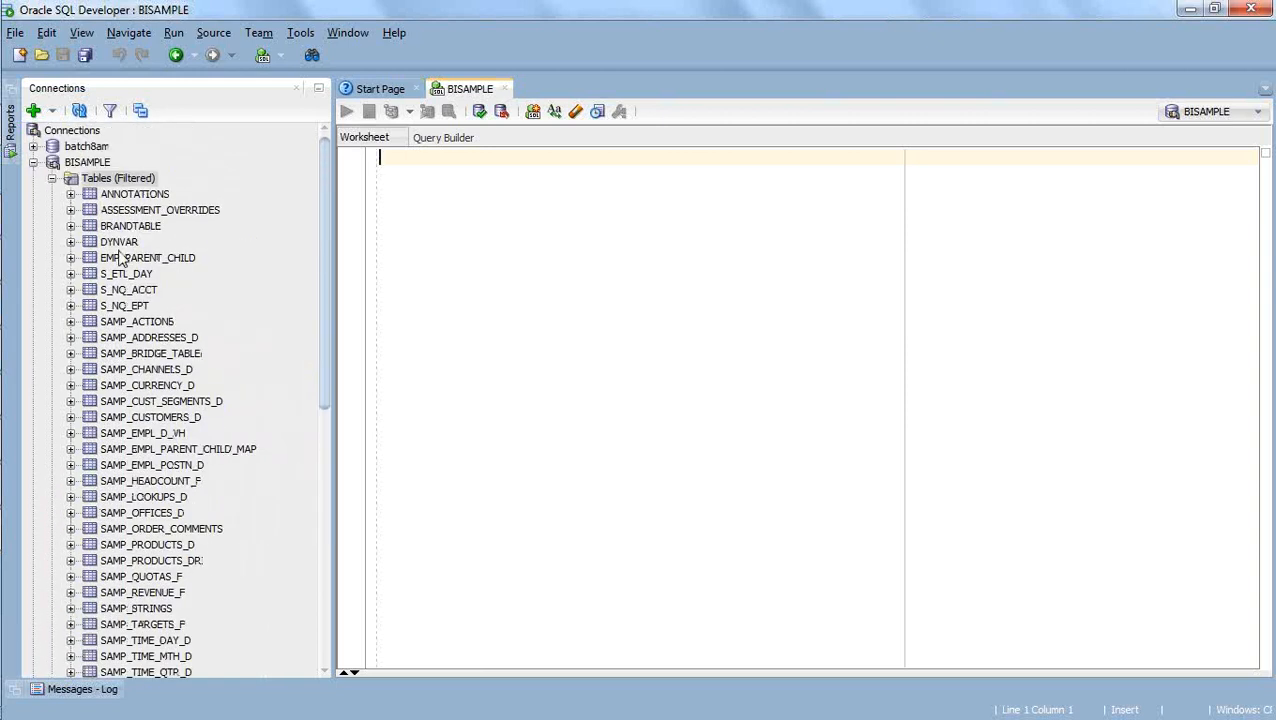
pyautogui.click(33, 162)
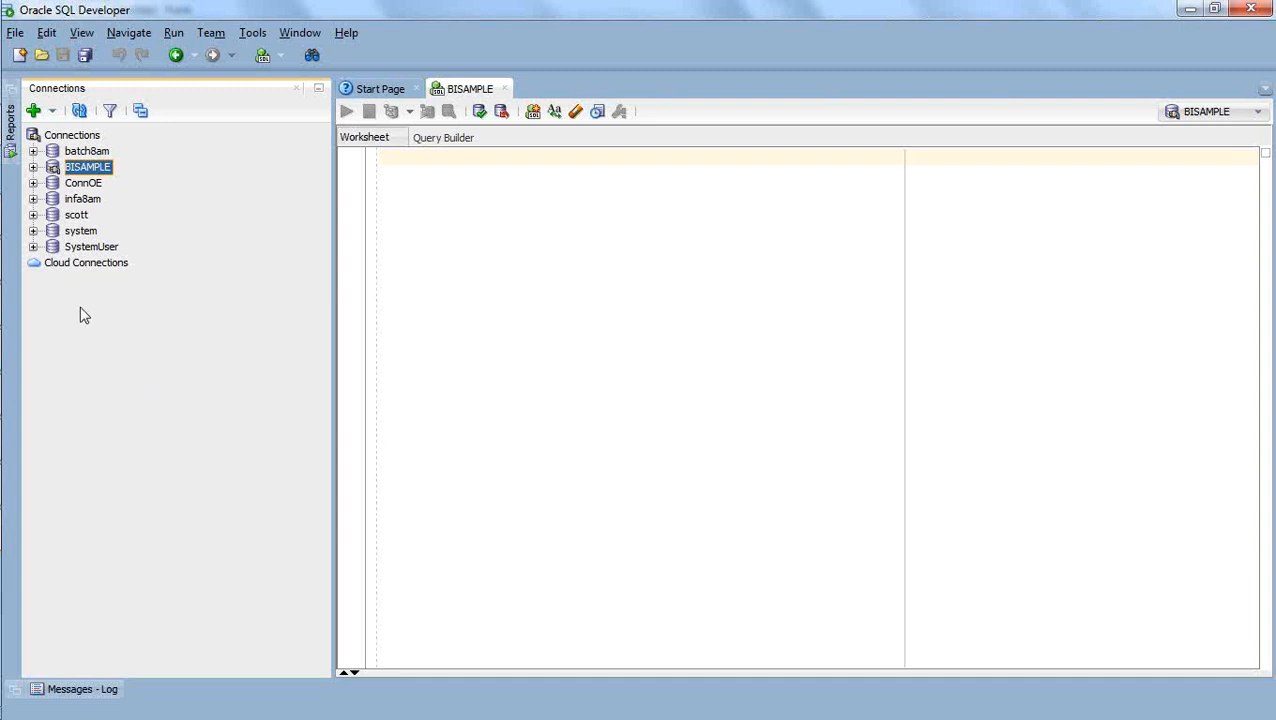
# View the AggrSales text file from the Desktop folder, close it, and open aggregate_command to review the nqcmd commands.
pyautogui.moveTo(3, 537)
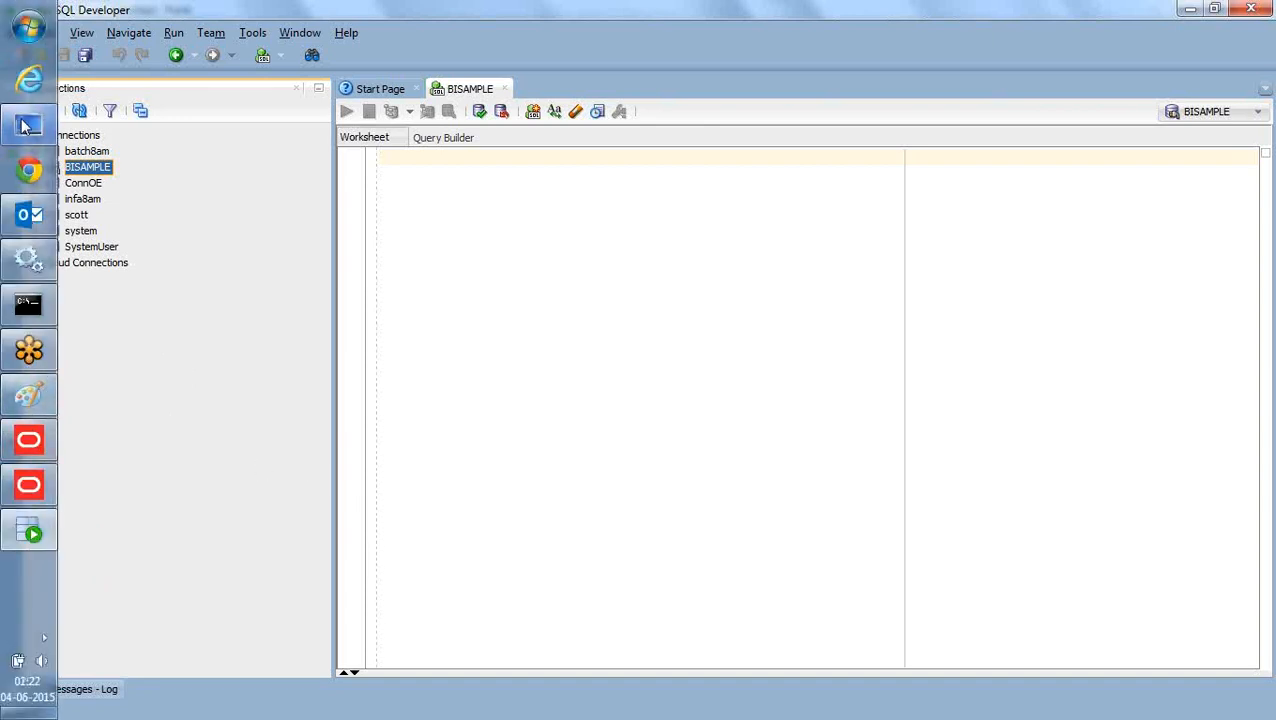
pyautogui.moveTo(25, 125)
pyautogui.click(175, 125)
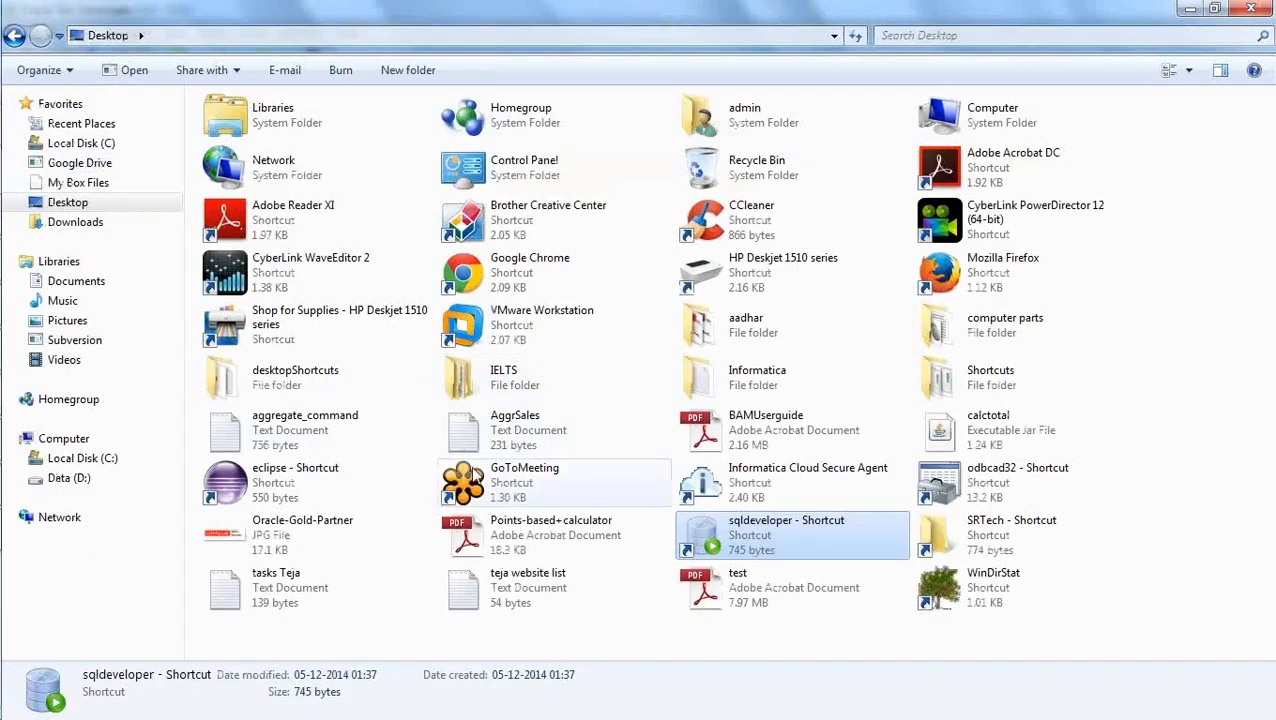
pyautogui.click(500, 437)
pyautogui.doubleClick(500, 437)
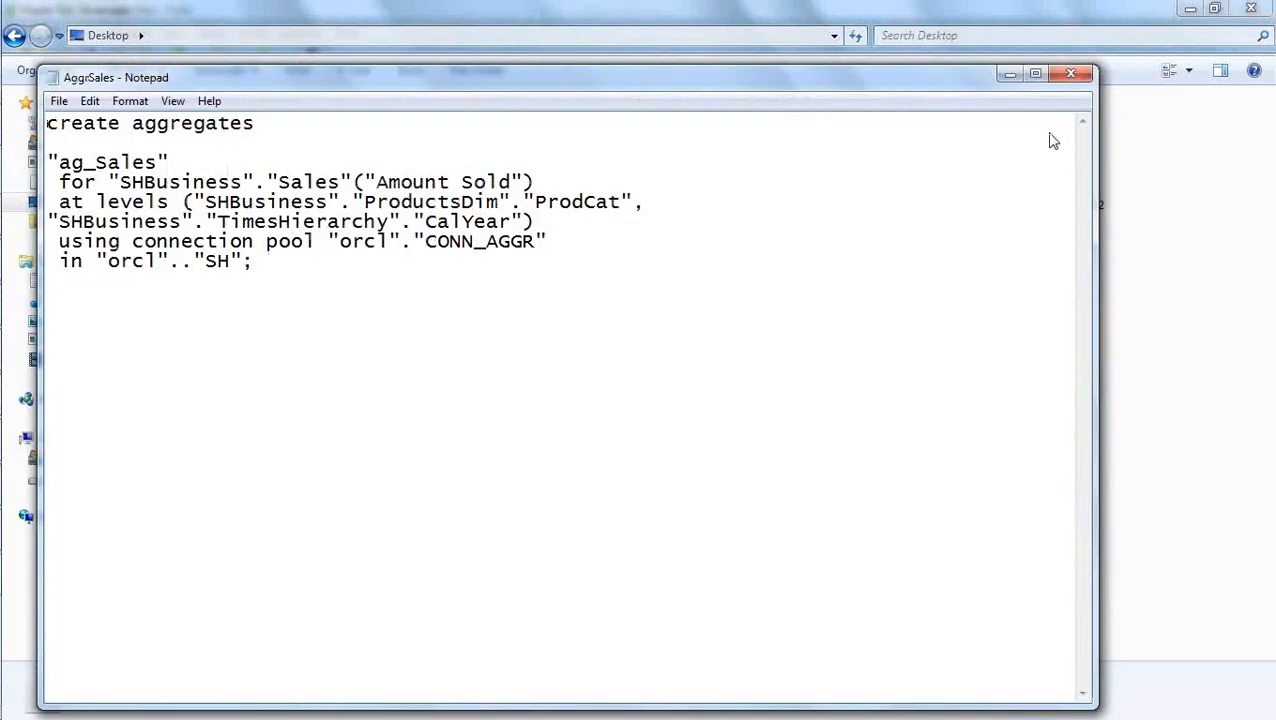
pyautogui.click(1070, 74)
pyautogui.click(300, 418)
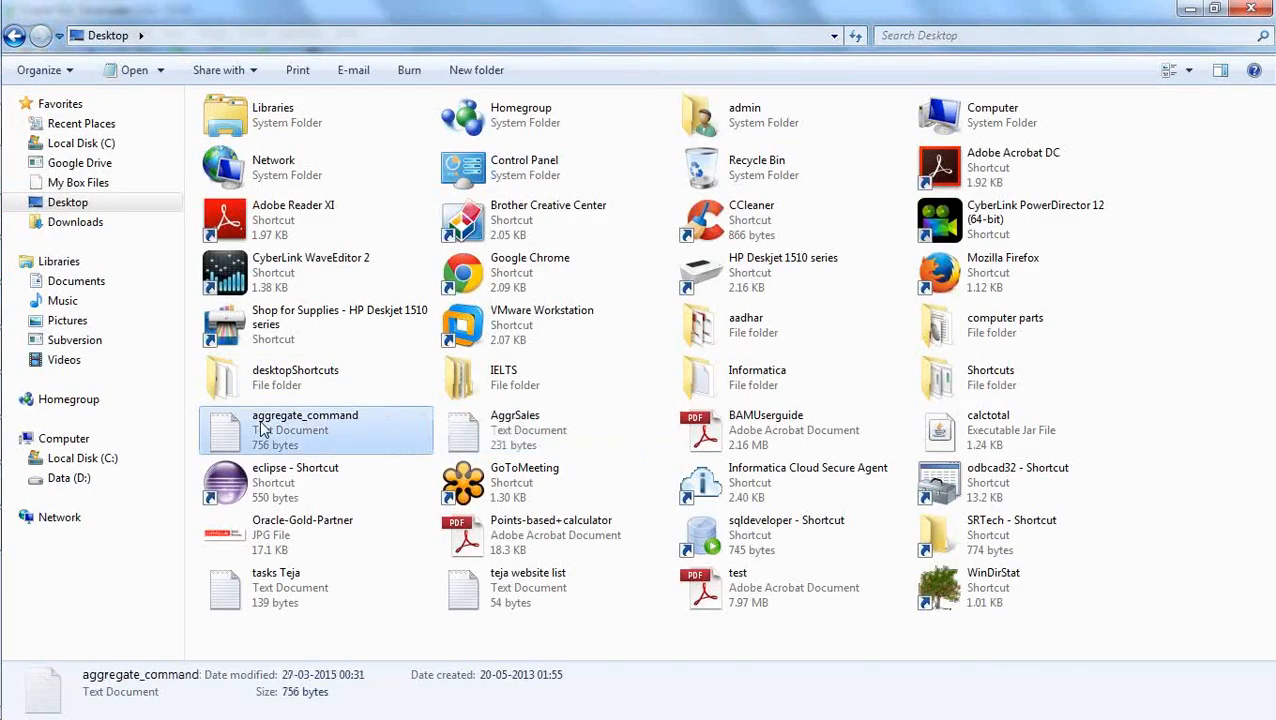
pyautogui.doubleClick(300, 418)
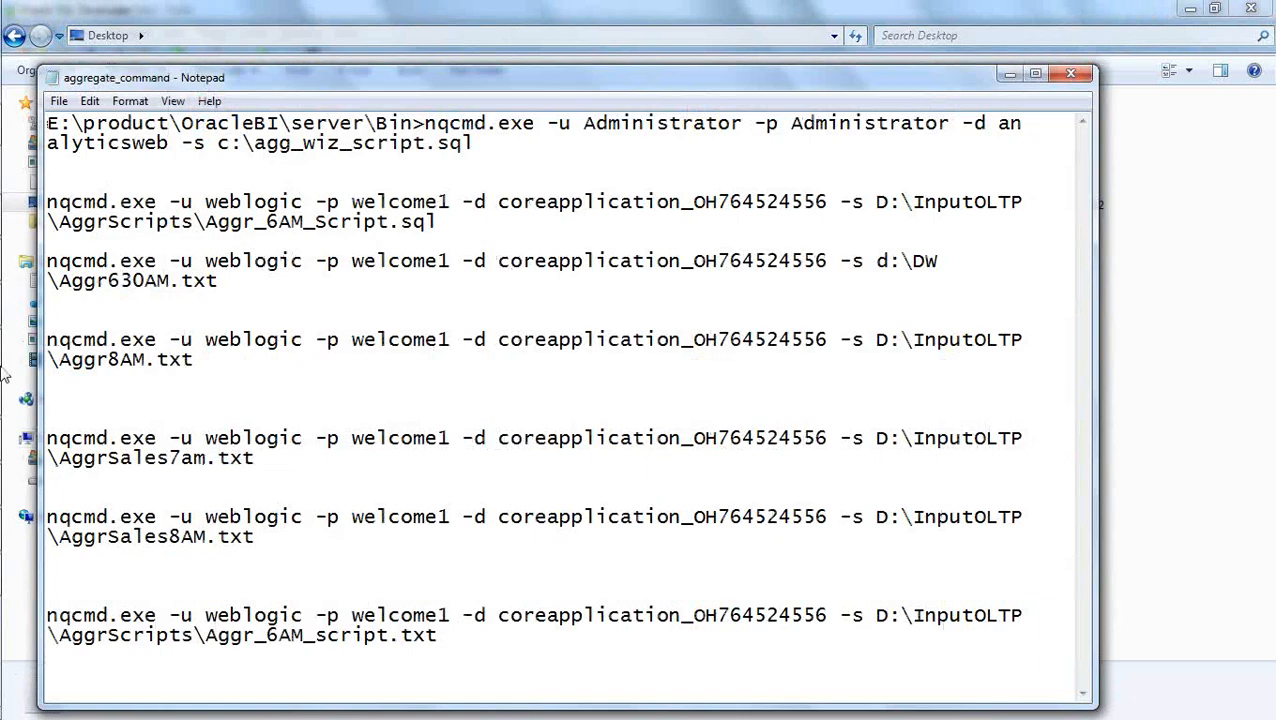
# Switch to the Paint diagram and underline the NQCMD label below the Script circle.
pyautogui.moveTo(3, 375)
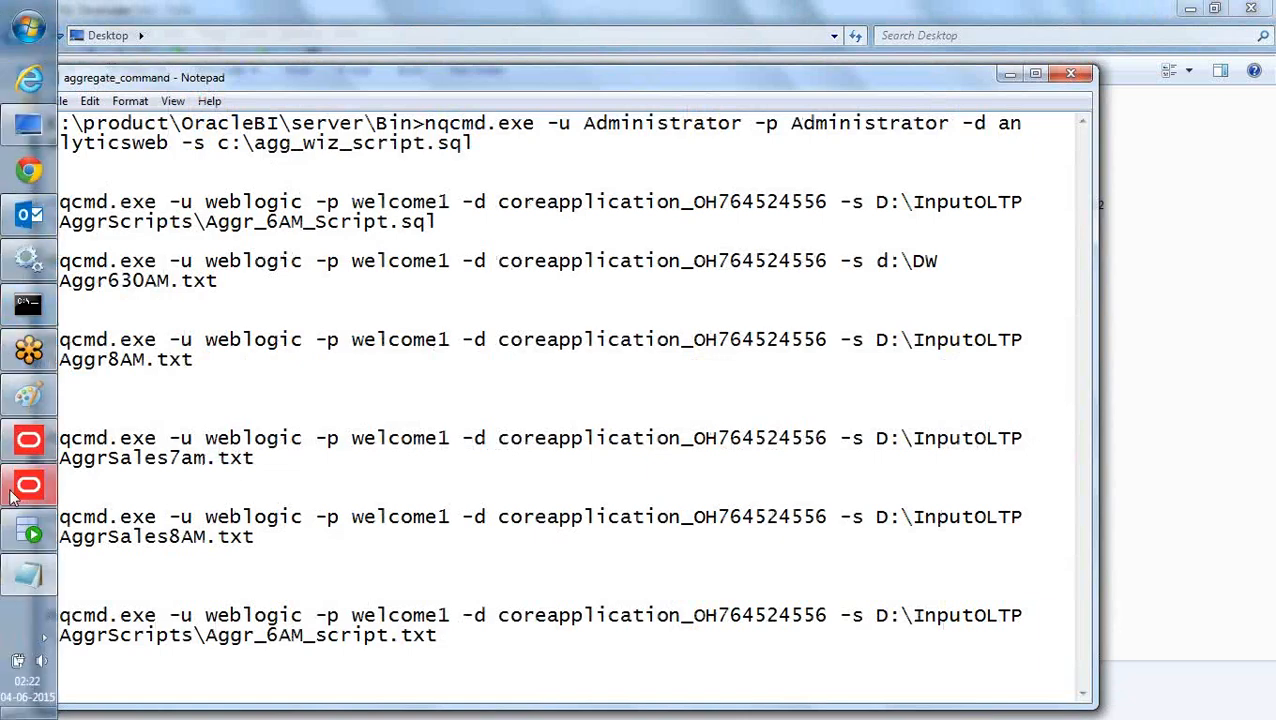
pyautogui.click(27, 396)
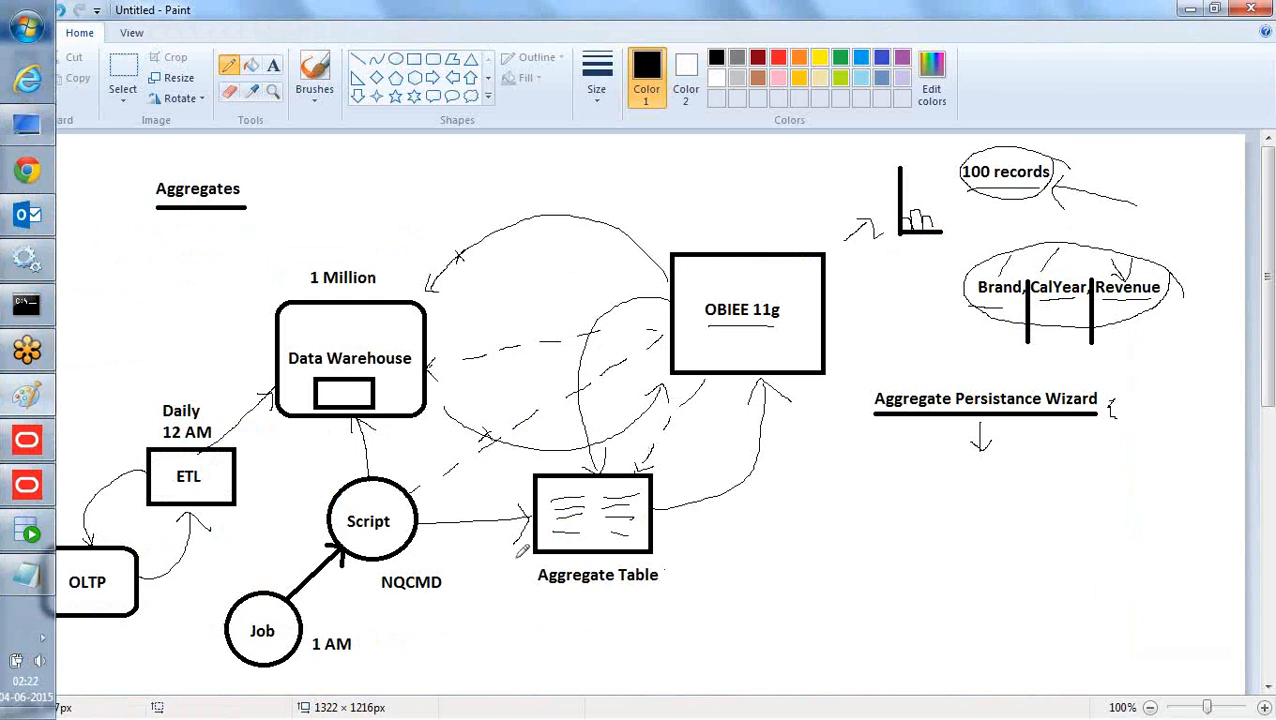
pyautogui.moveTo(388, 603)
pyautogui.mouseDown()
pyautogui.moveTo(455, 600)
pyautogui.moveTo(440, 614)
pyautogui.mouseUp()
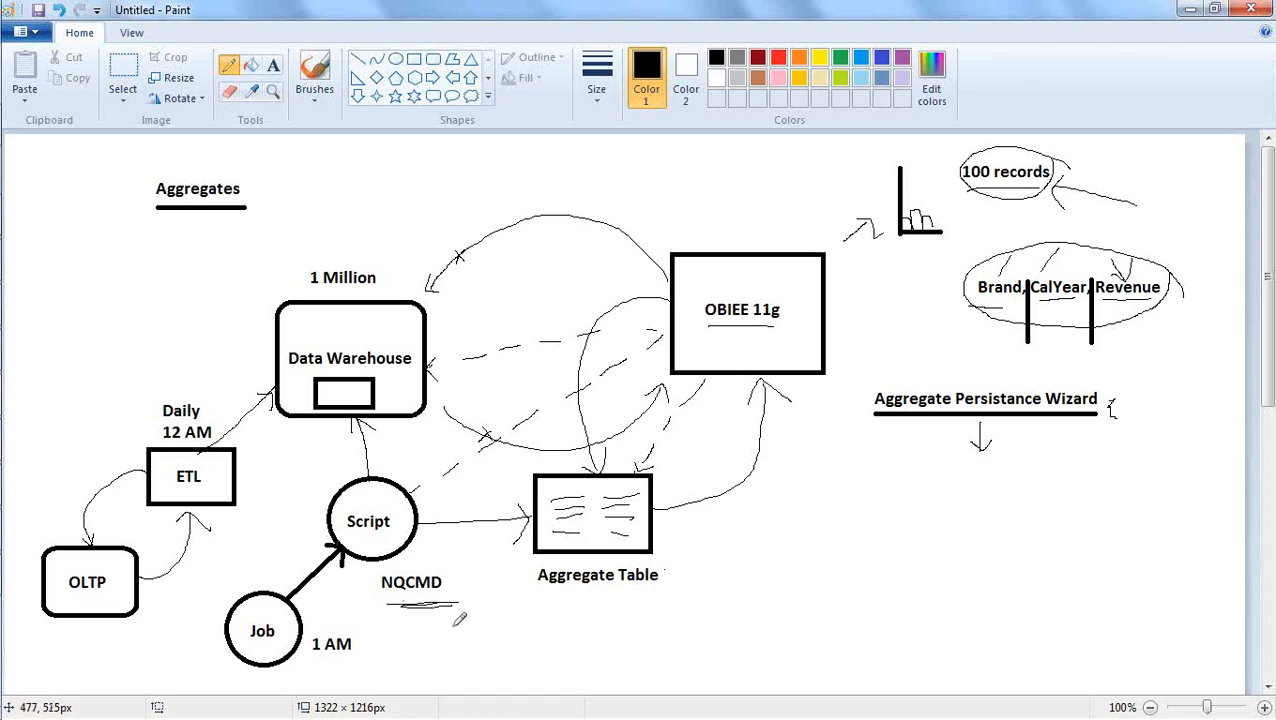
# Open a new Explorer window and browse to C:\OracleBI\Oracle_BI1\bifoundation\server\bin.
pyautogui.moveTo(10, 280)
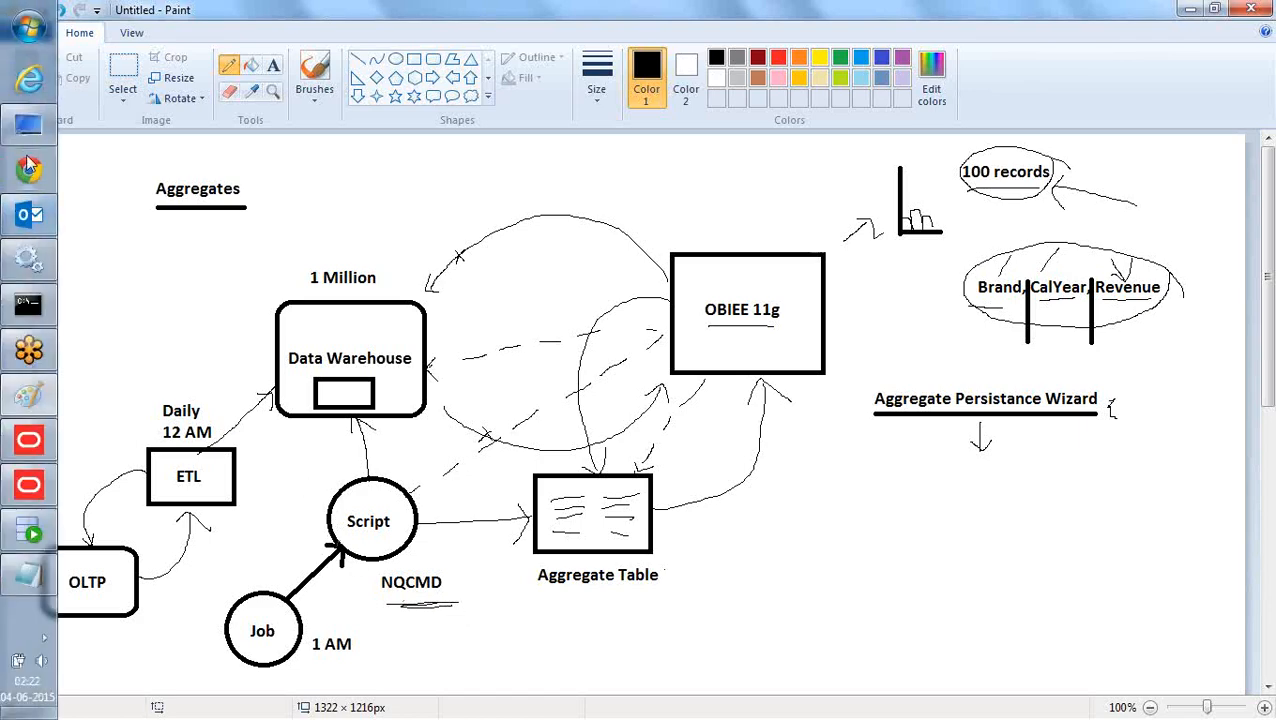
pyautogui.press('super+e')
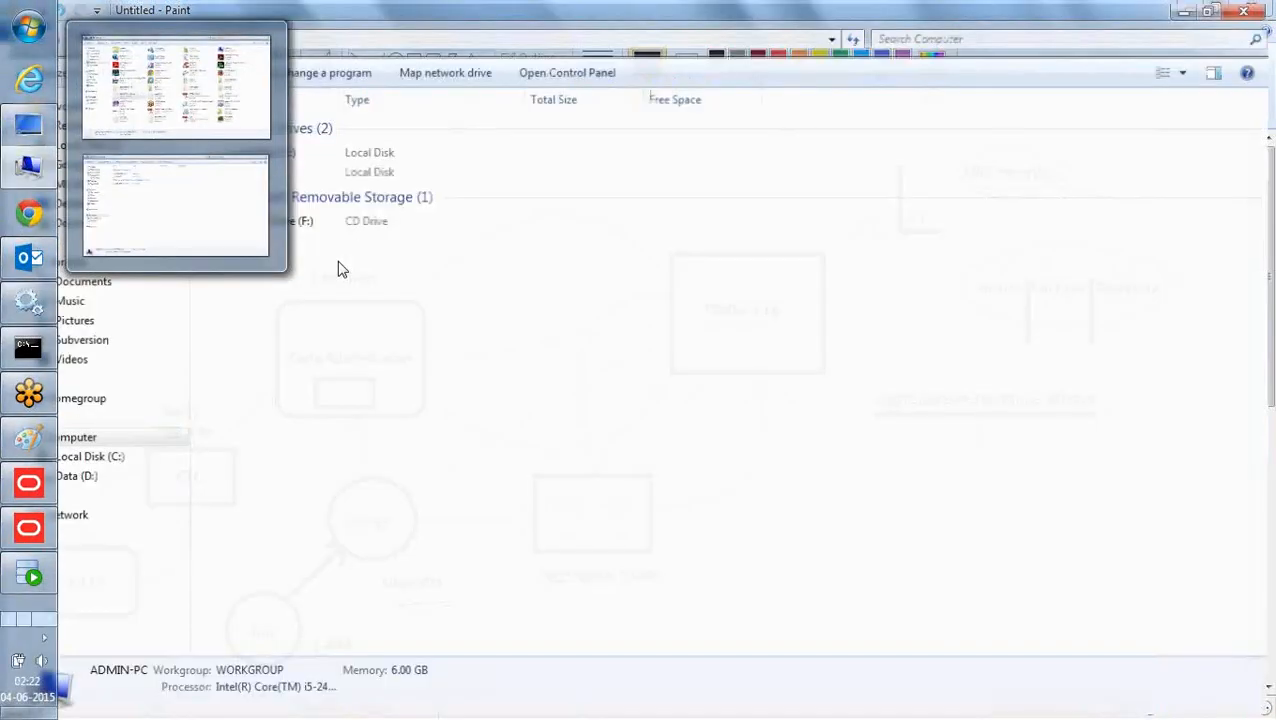
pyautogui.click(88, 458)
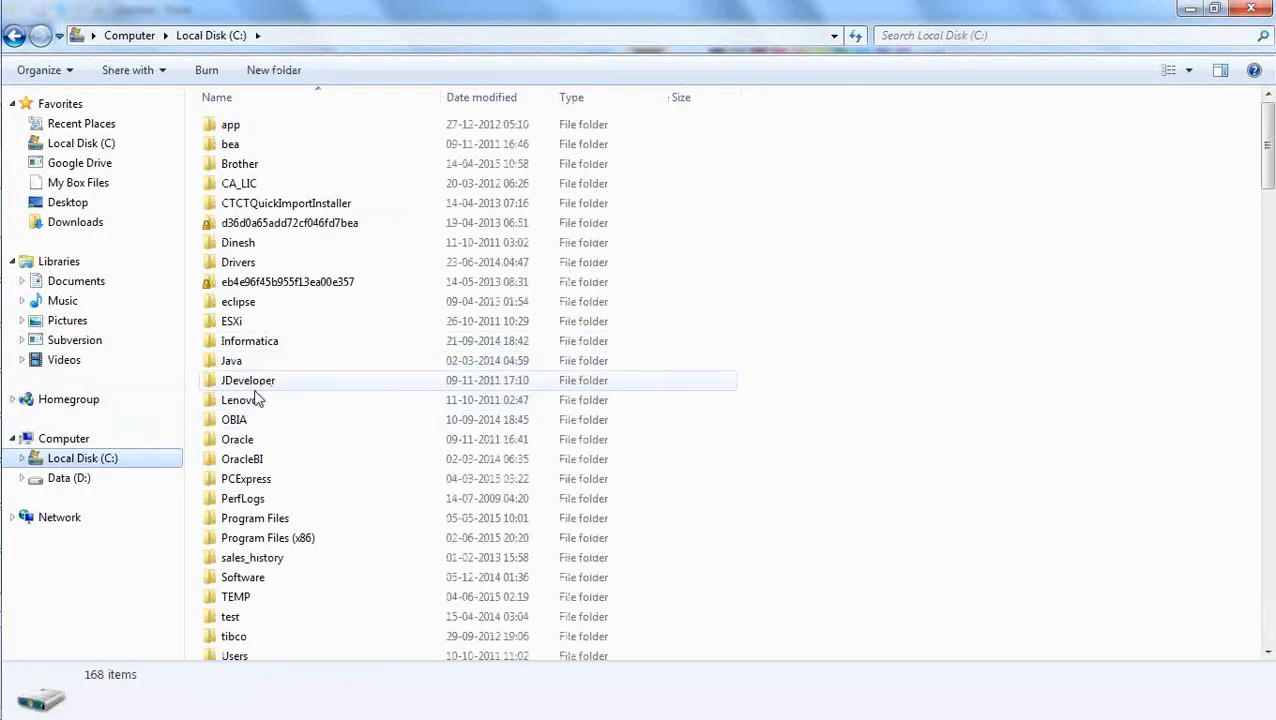
pyautogui.doubleClick(262, 460)
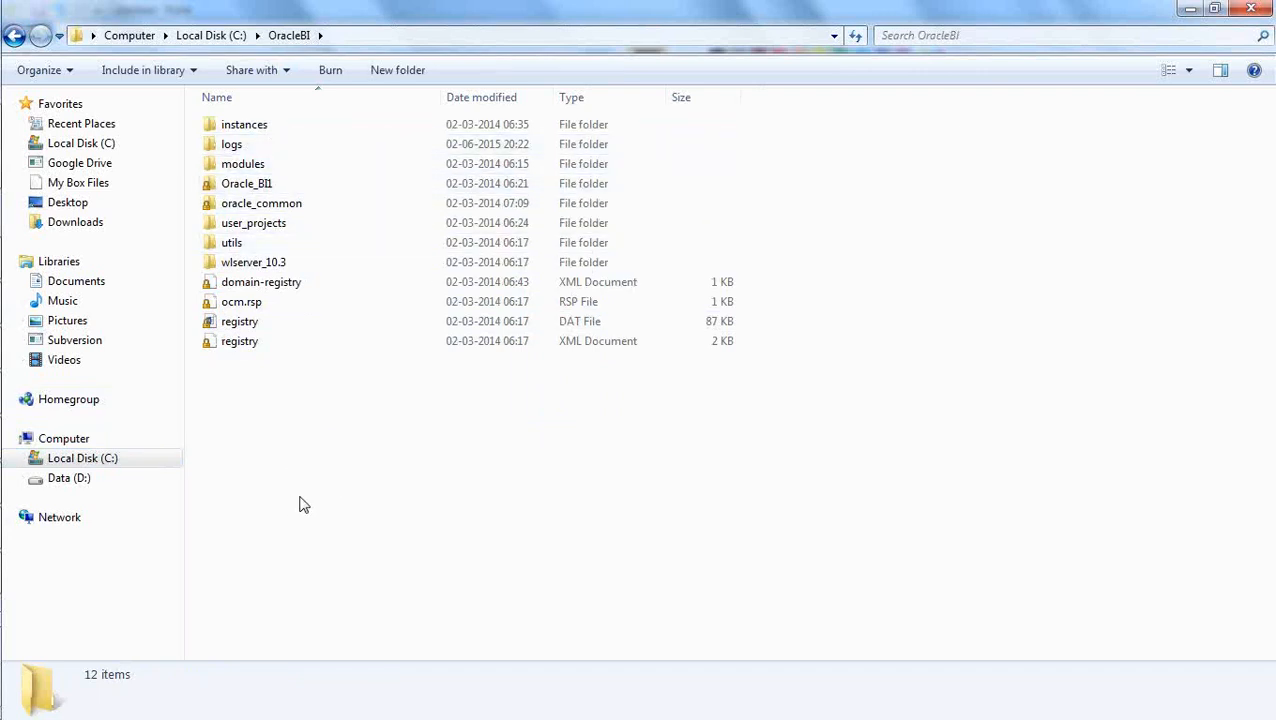
pyautogui.doubleClick(259, 185)
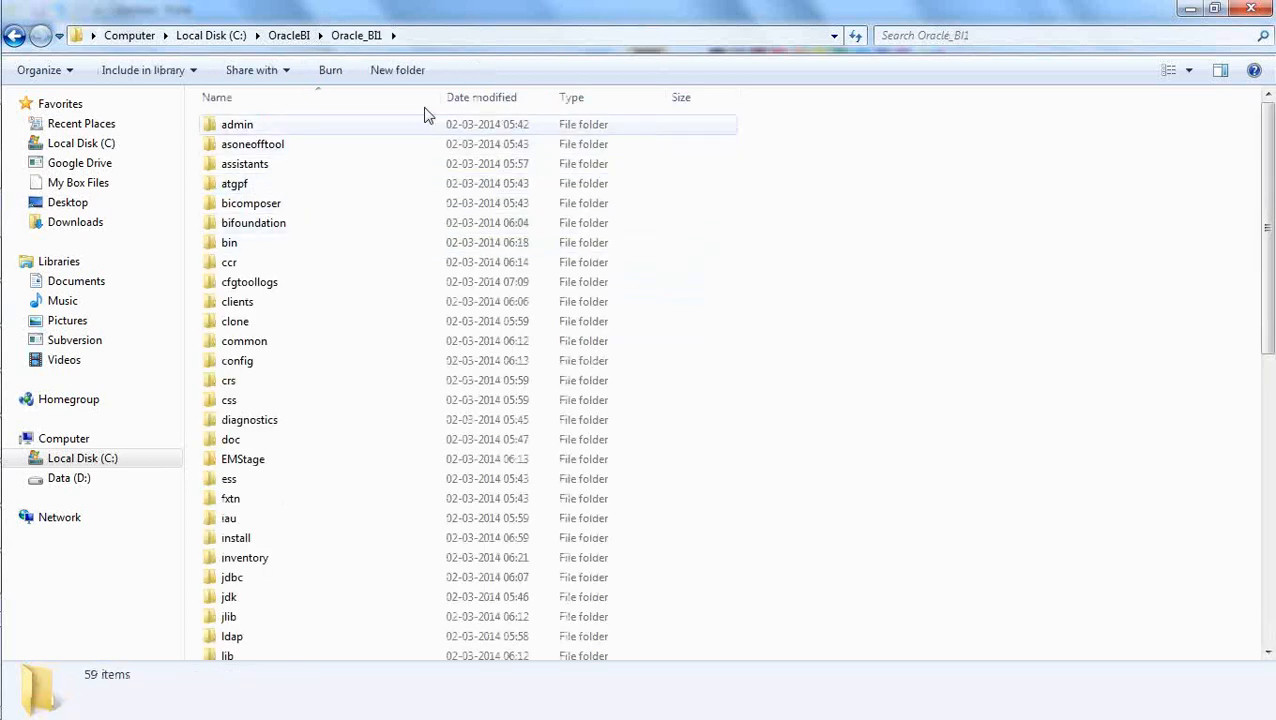
pyautogui.doubleClick(258, 222)
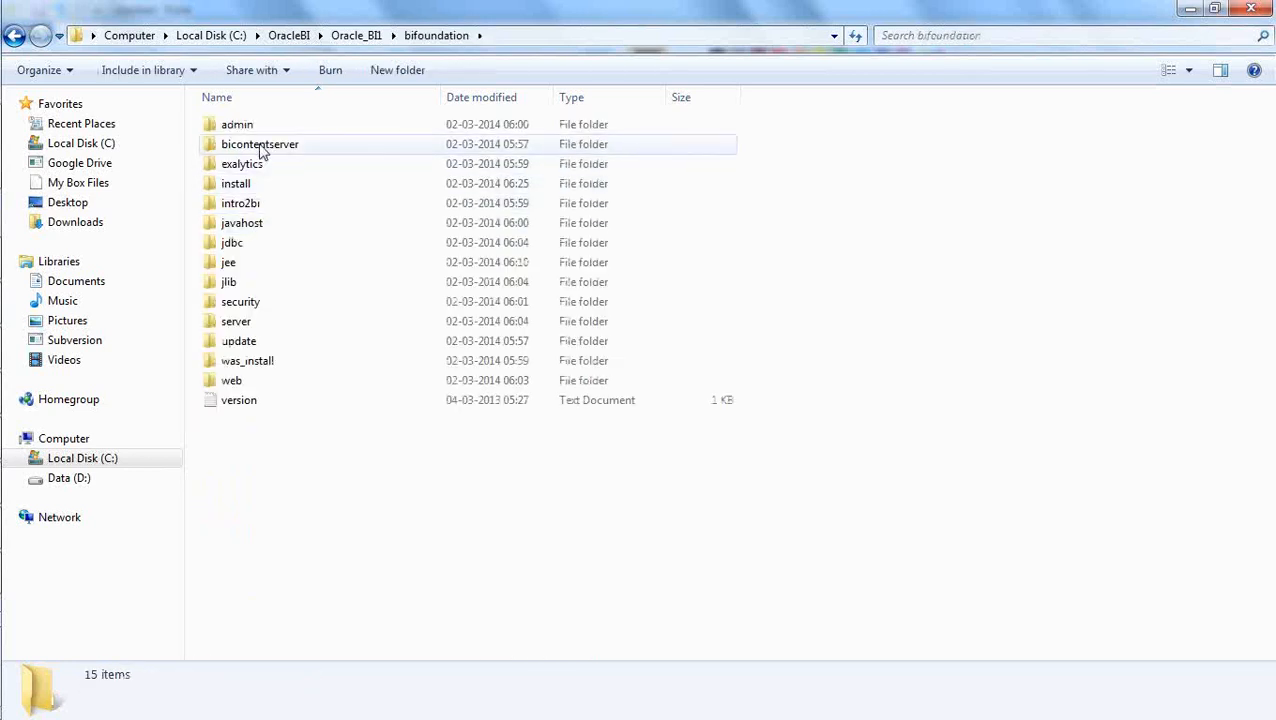
pyautogui.doubleClick(266, 321)
pyautogui.doubleClick(233, 128)
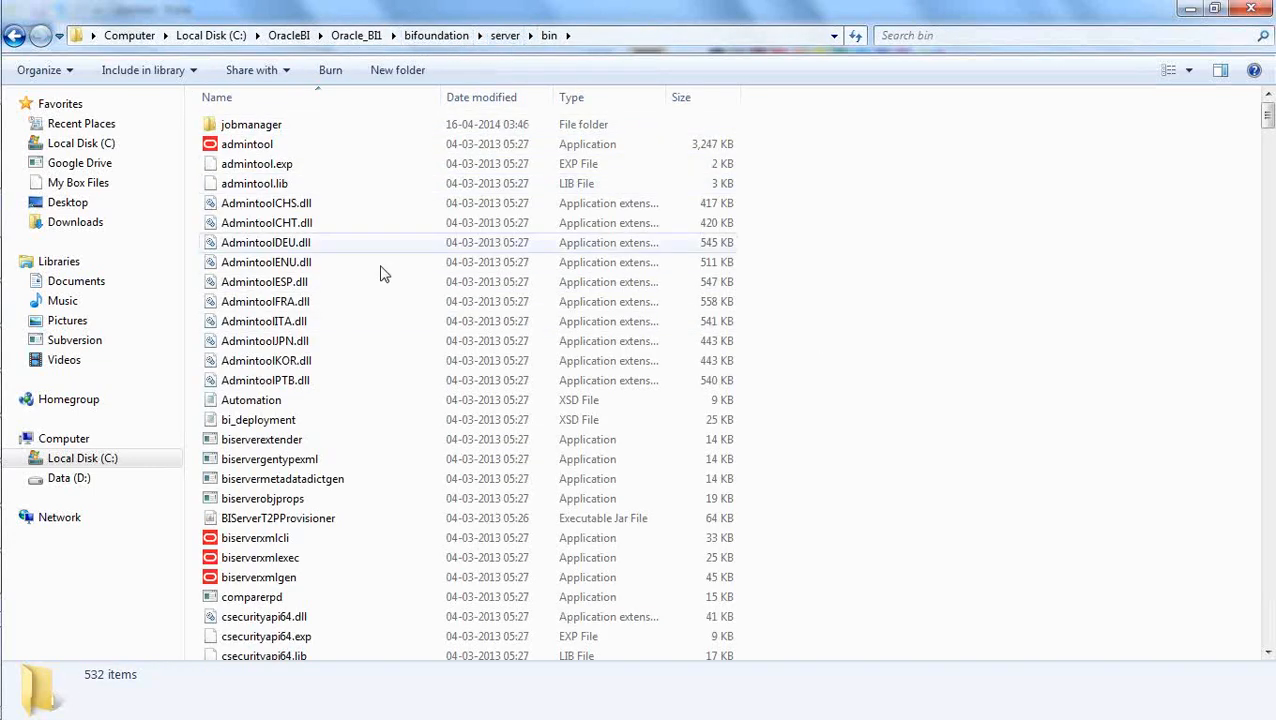
# Locate the nqcmd application in the bin folder and copy the folder's full path.
pyautogui.click(282, 321)
pyautogui.write('nq')
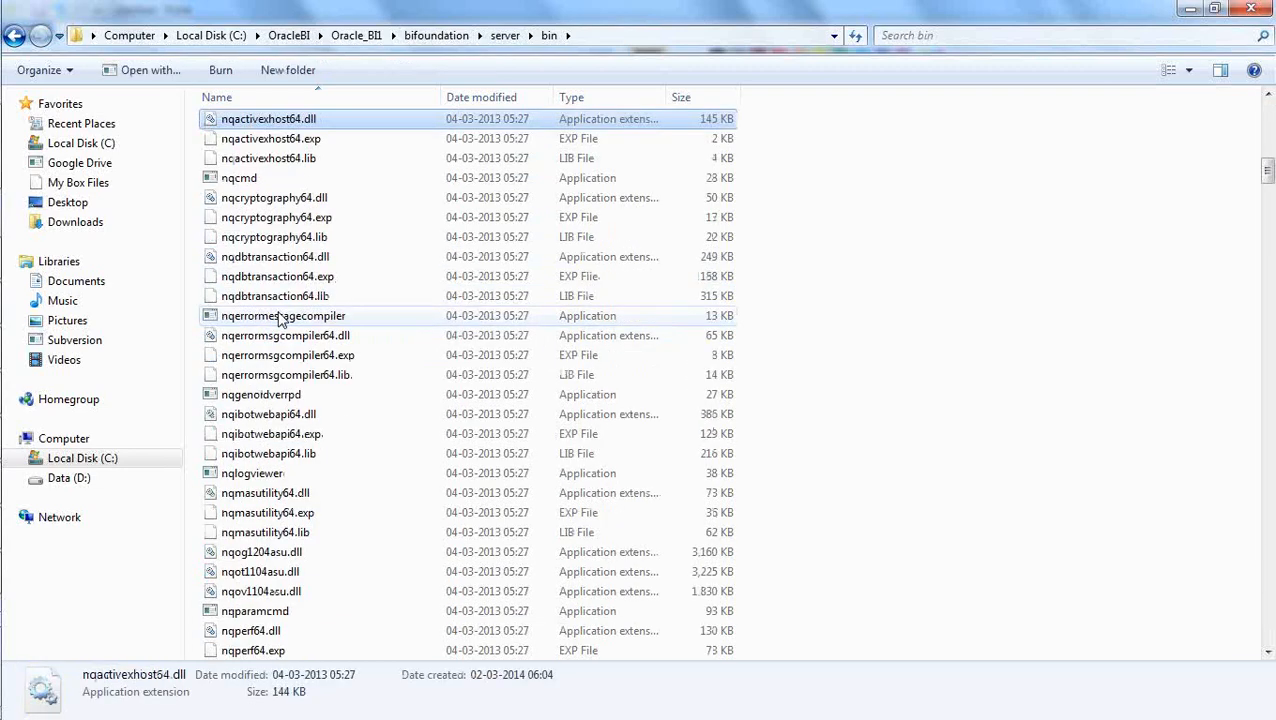
pyautogui.click(238, 178)
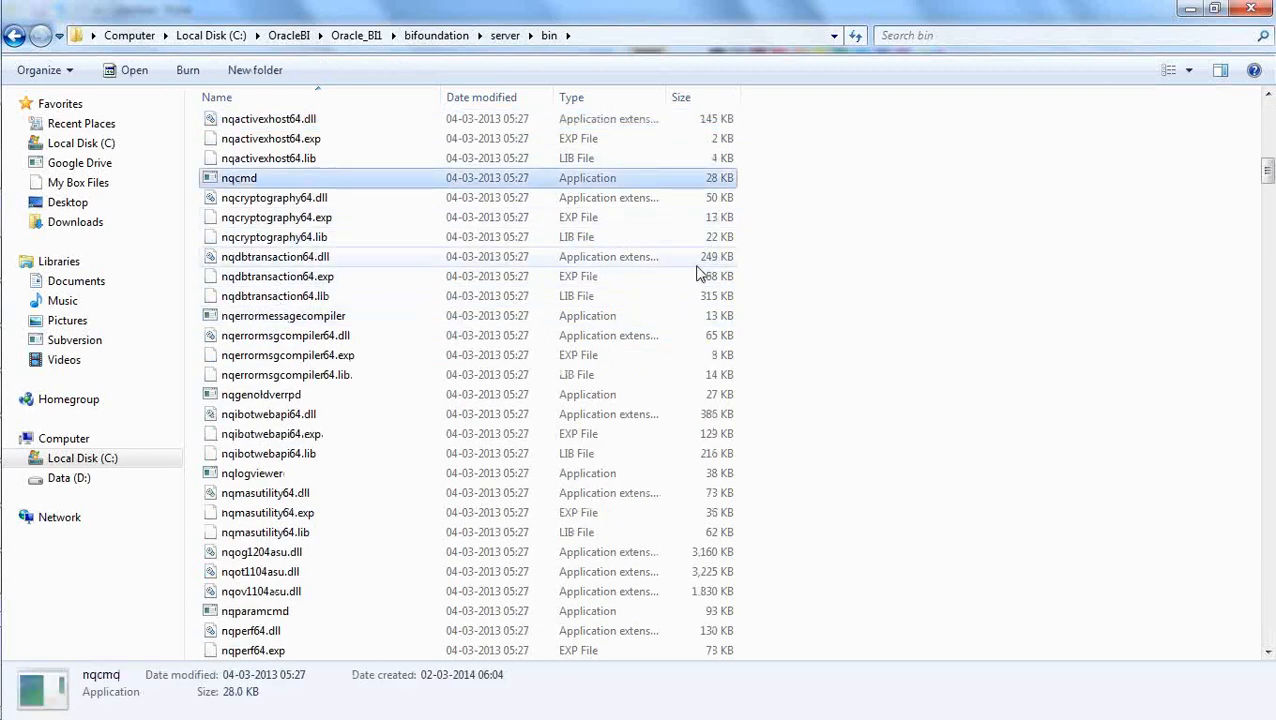
pyautogui.click(883, 299)
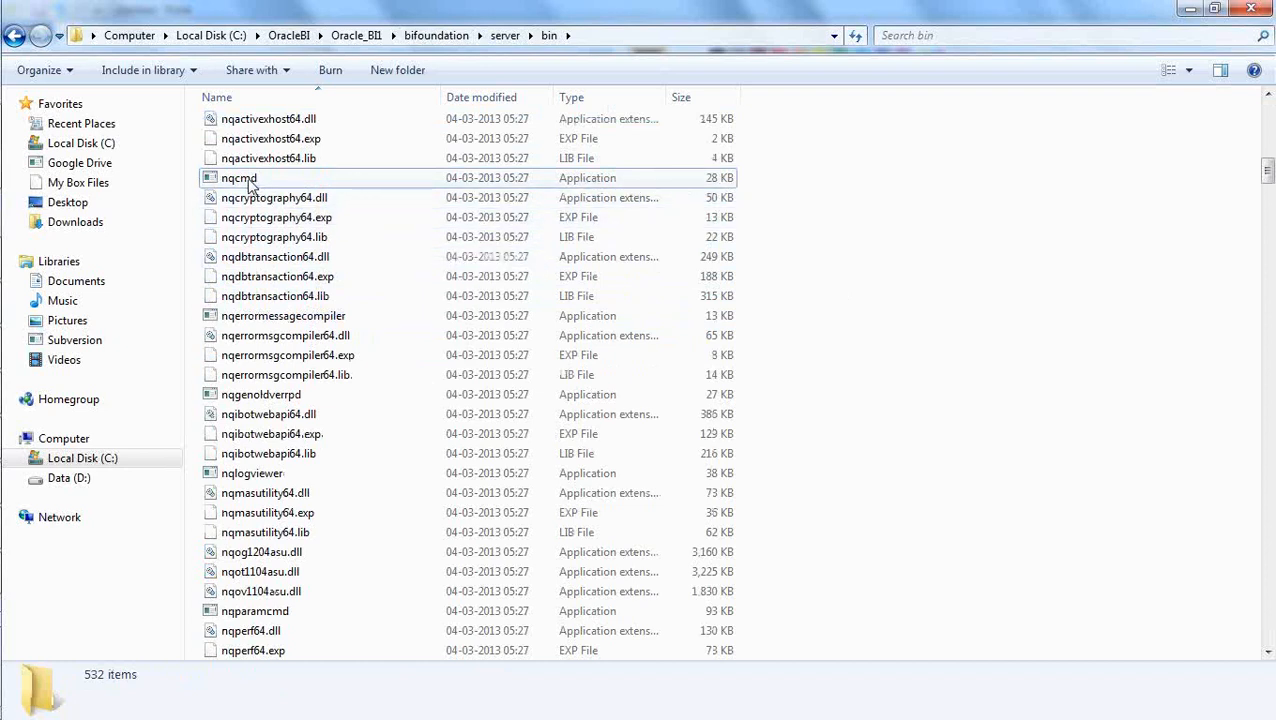
pyautogui.click(597, 35)
pyautogui.press('super+c')
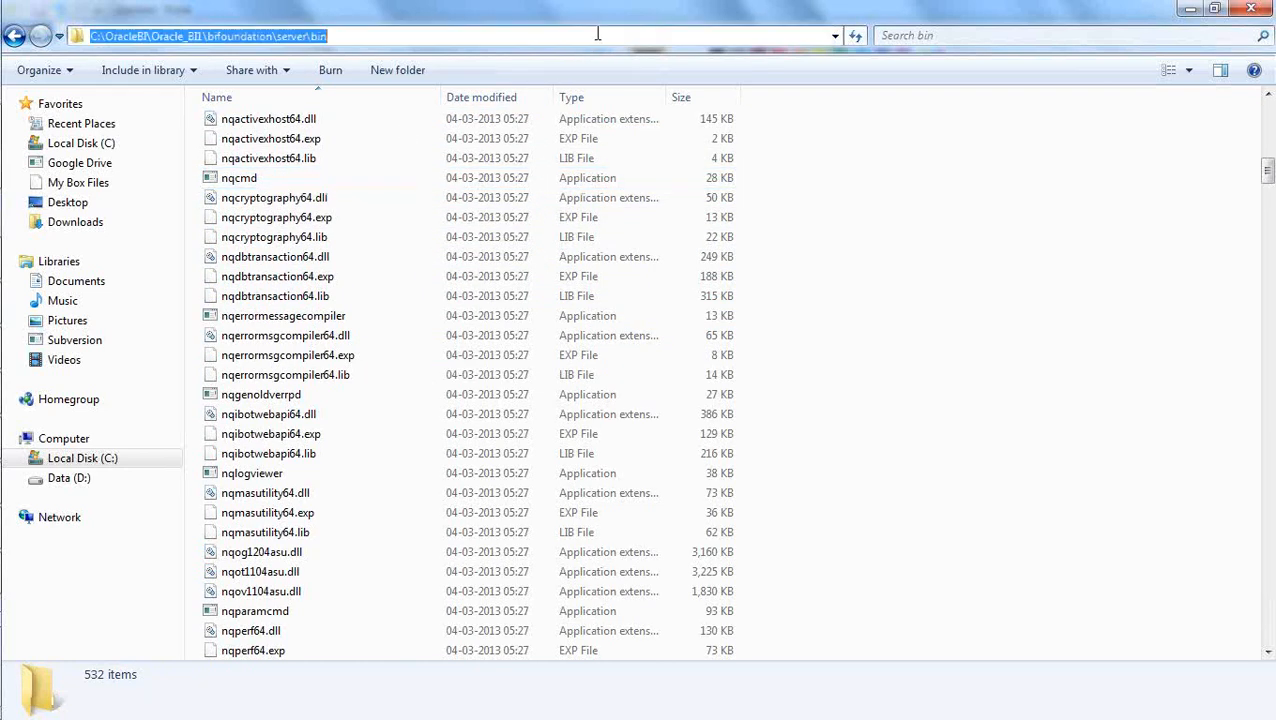
# Open a Command Prompt and change its directory to C:\OracleBI\Oracle_BI1\bifoundation\server\bin.
pyautogui.moveTo(4, 700)
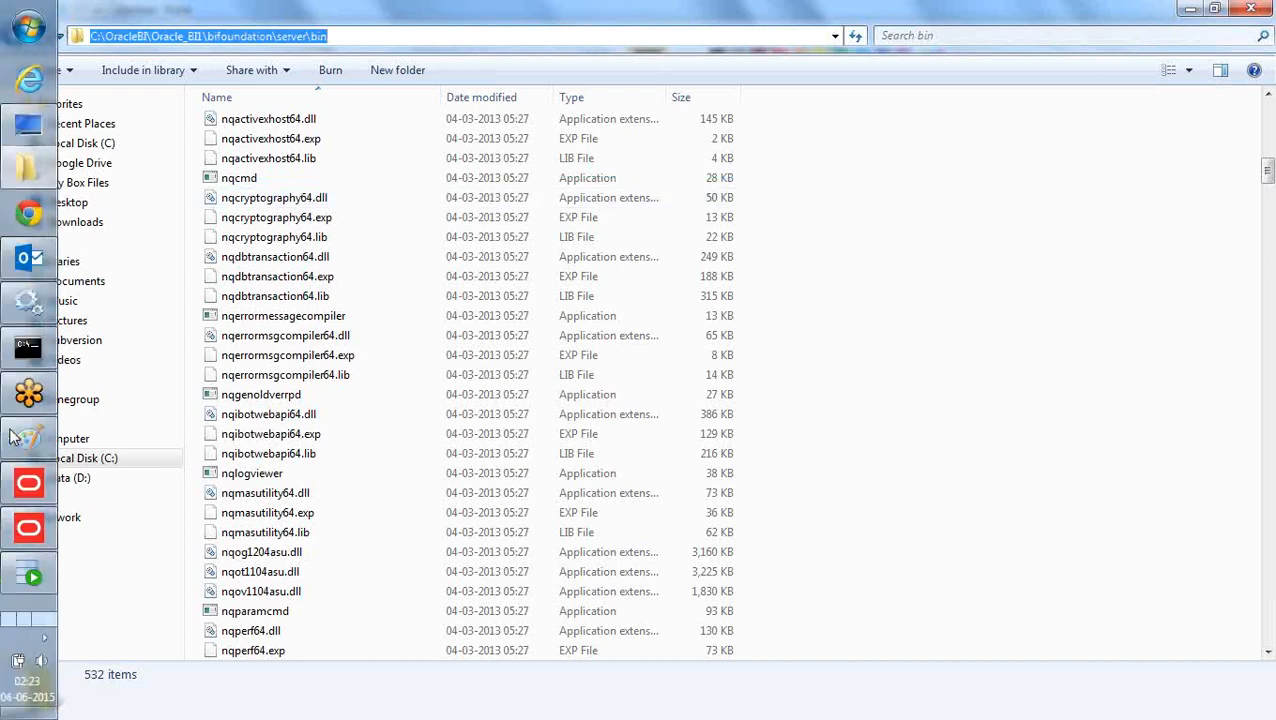
pyautogui.click(22, 24)
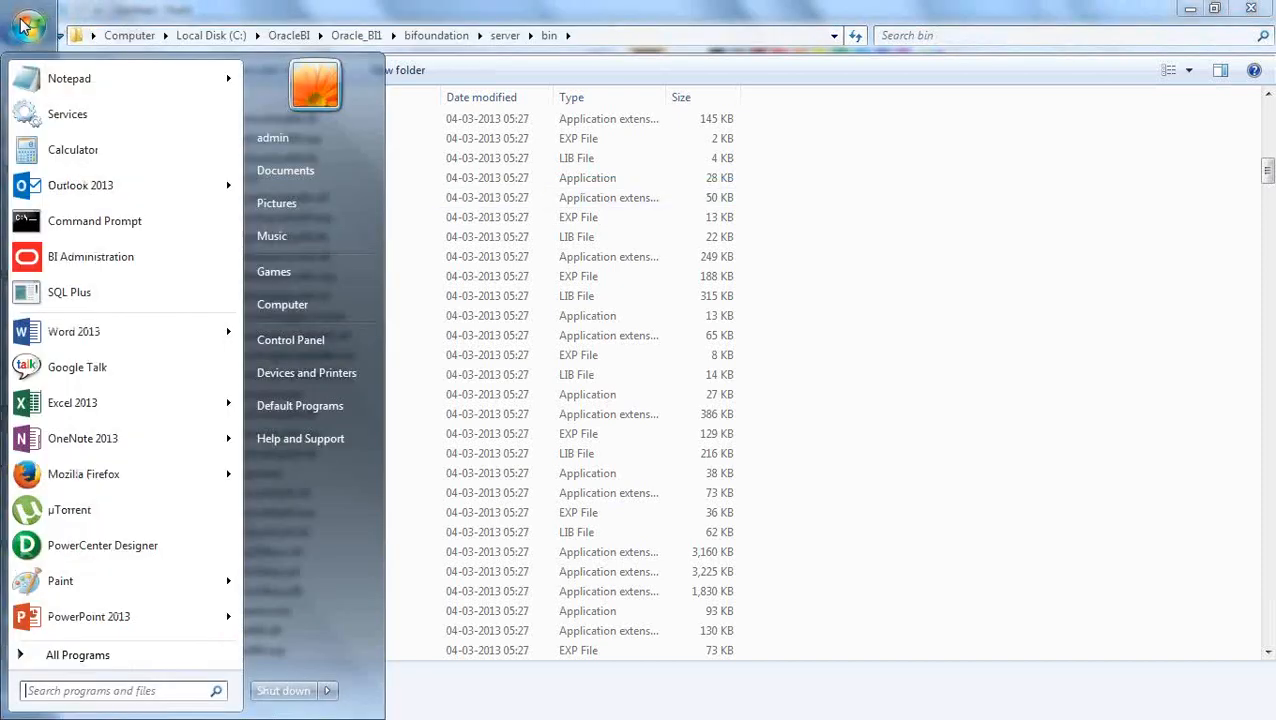
pyautogui.click(112, 222)
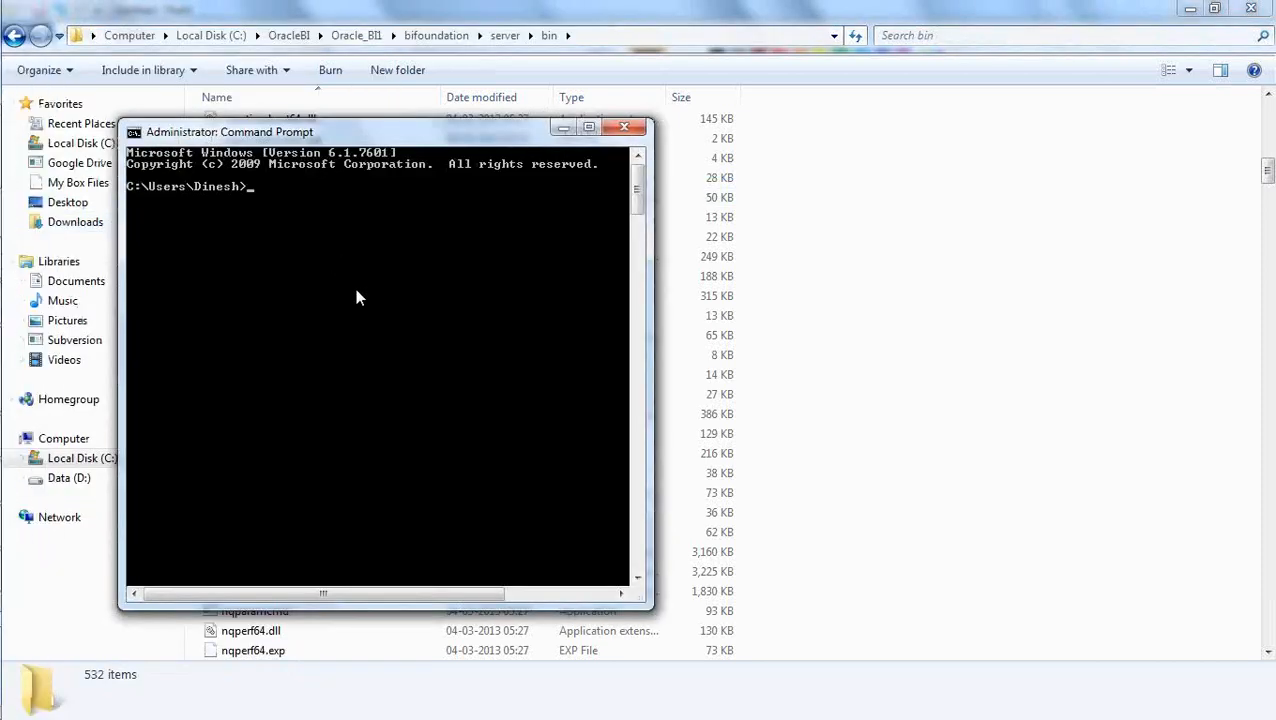
pyautogui.write('cd')
pyautogui.rightClick(358, 285)
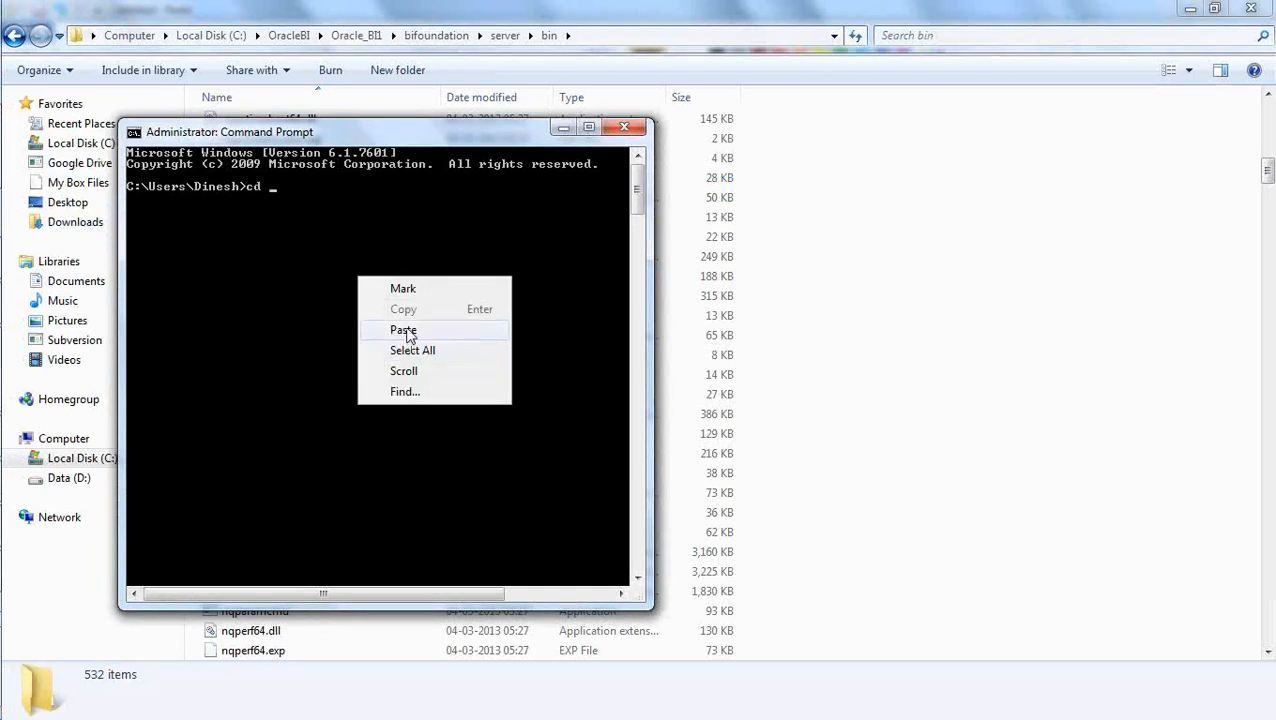
pyautogui.click(404, 331)
pyautogui.press('Return')
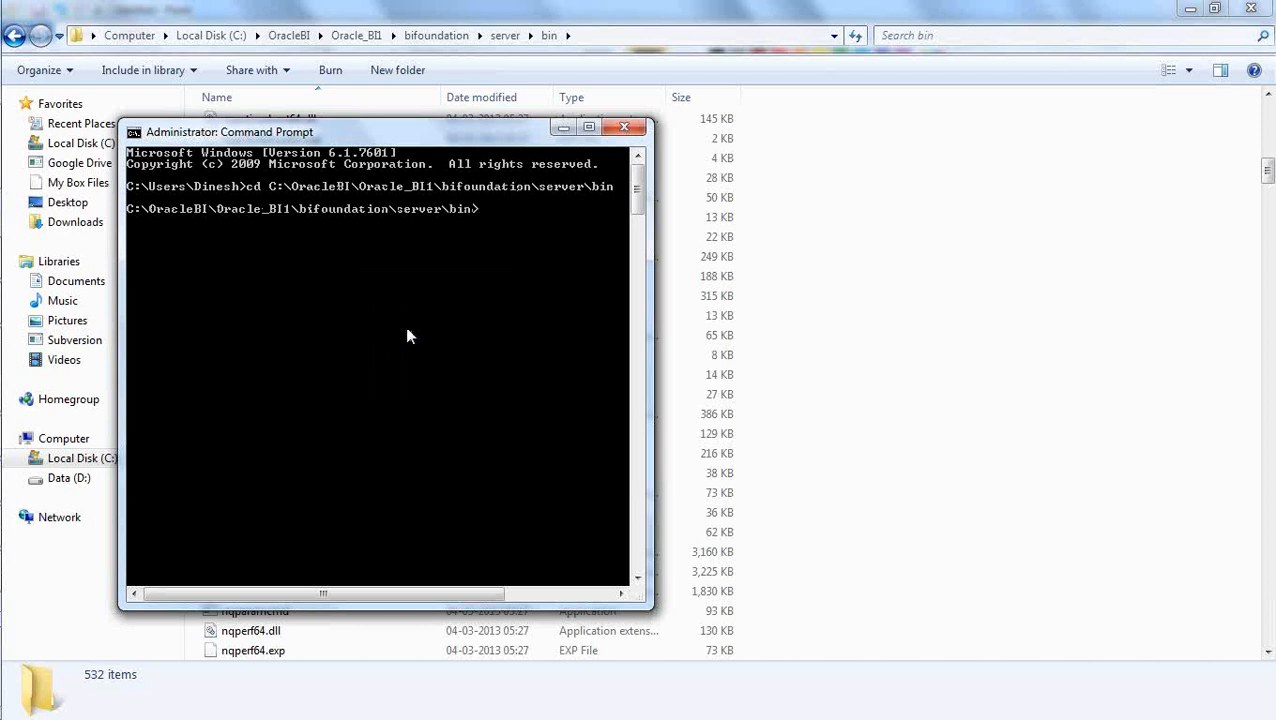
# Run nqcmd without arguments and widen the Command Prompt window.
pyautogui.write('nqcmd')
pyautogui.press('Return')
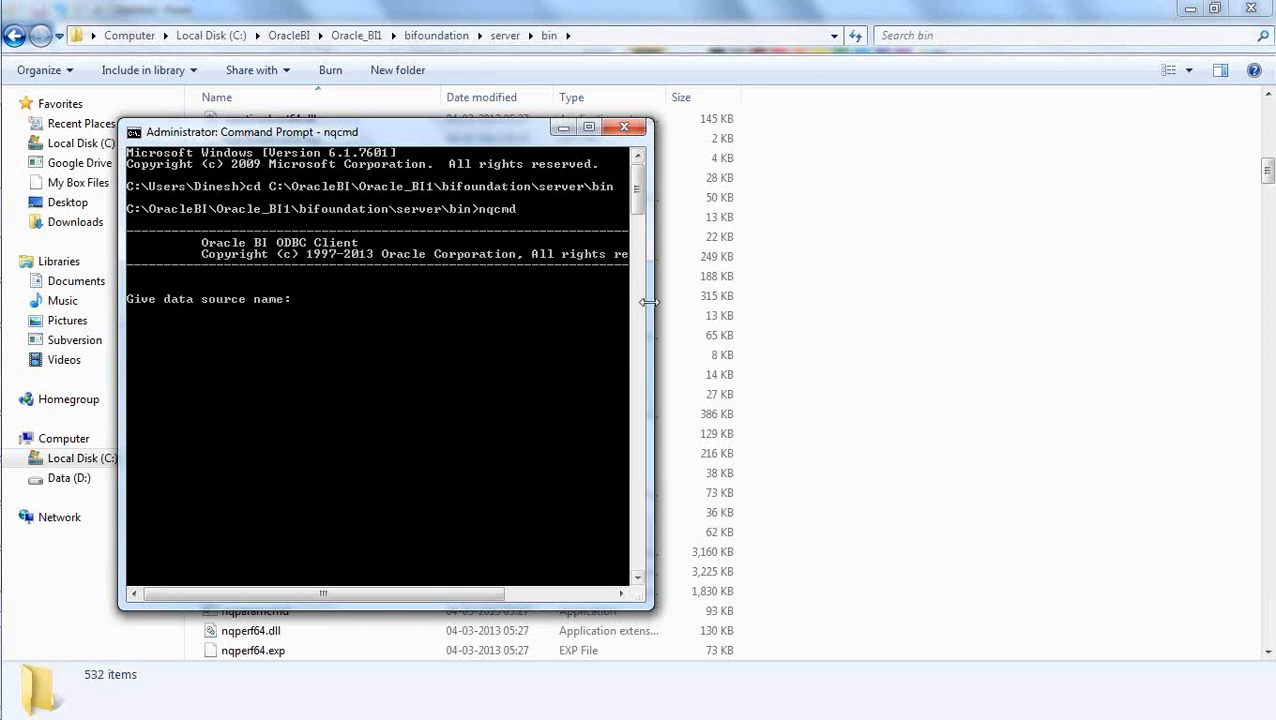
pyautogui.moveTo(651, 301); pyautogui.dragTo(852, 290)
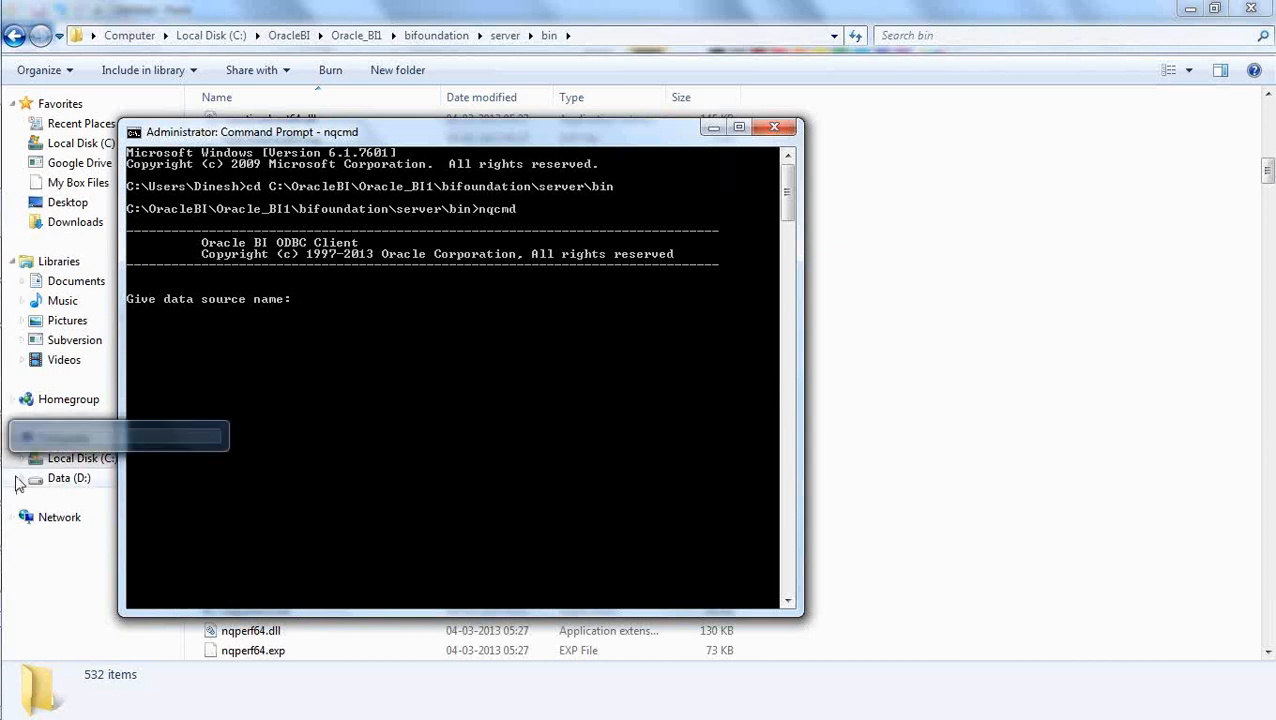
# Leave the Command Prompt and switch to SQL Developer.
pyautogui.moveTo(4, 388)
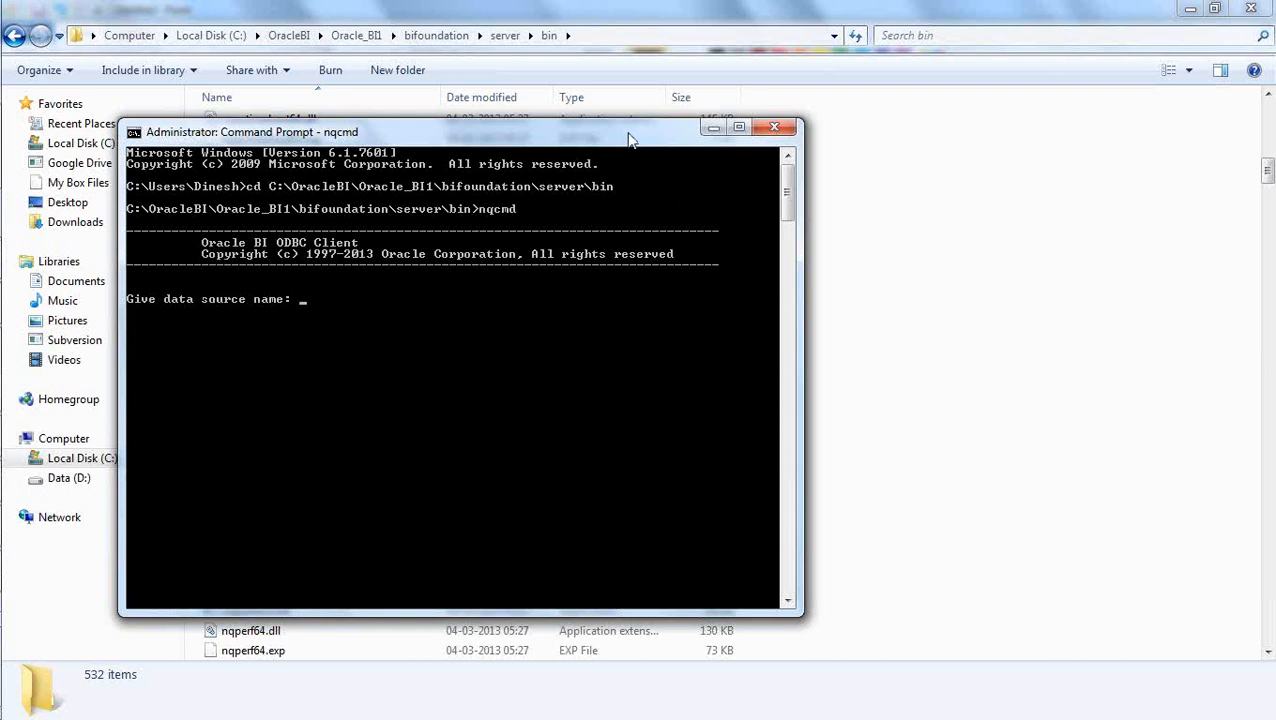
pyautogui.click(1008, 370)
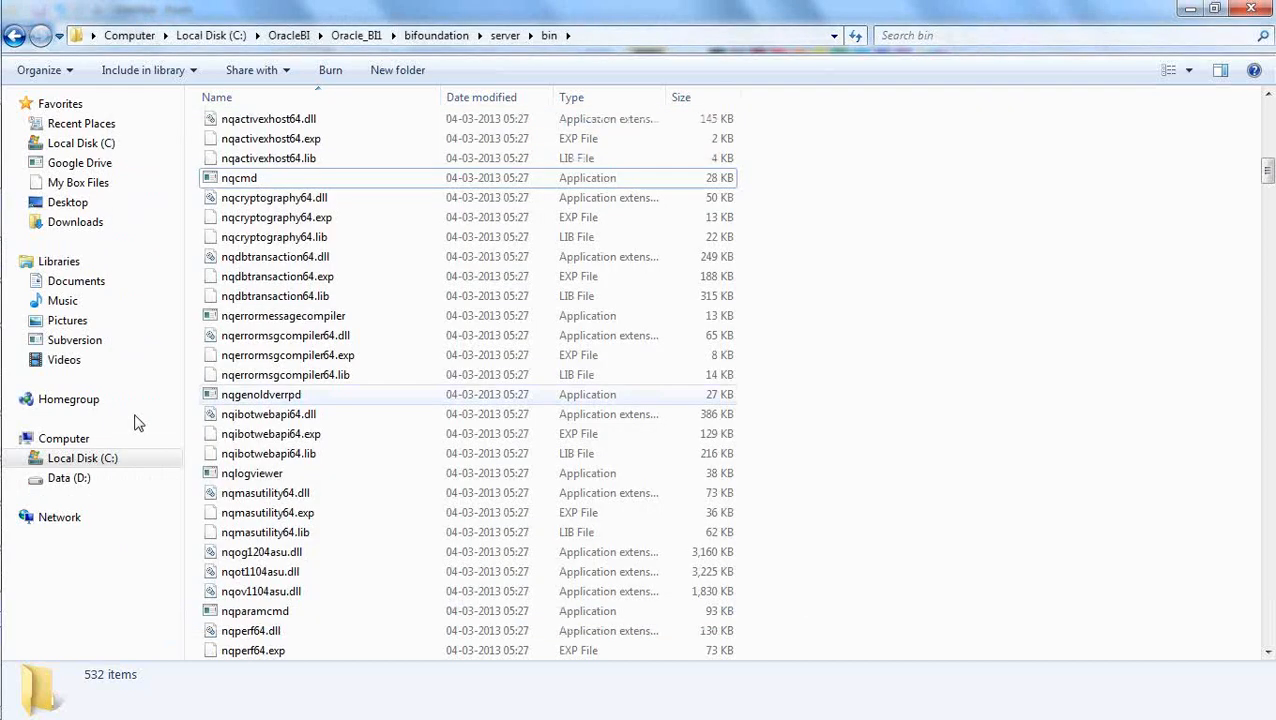
pyautogui.moveTo(2, 200)
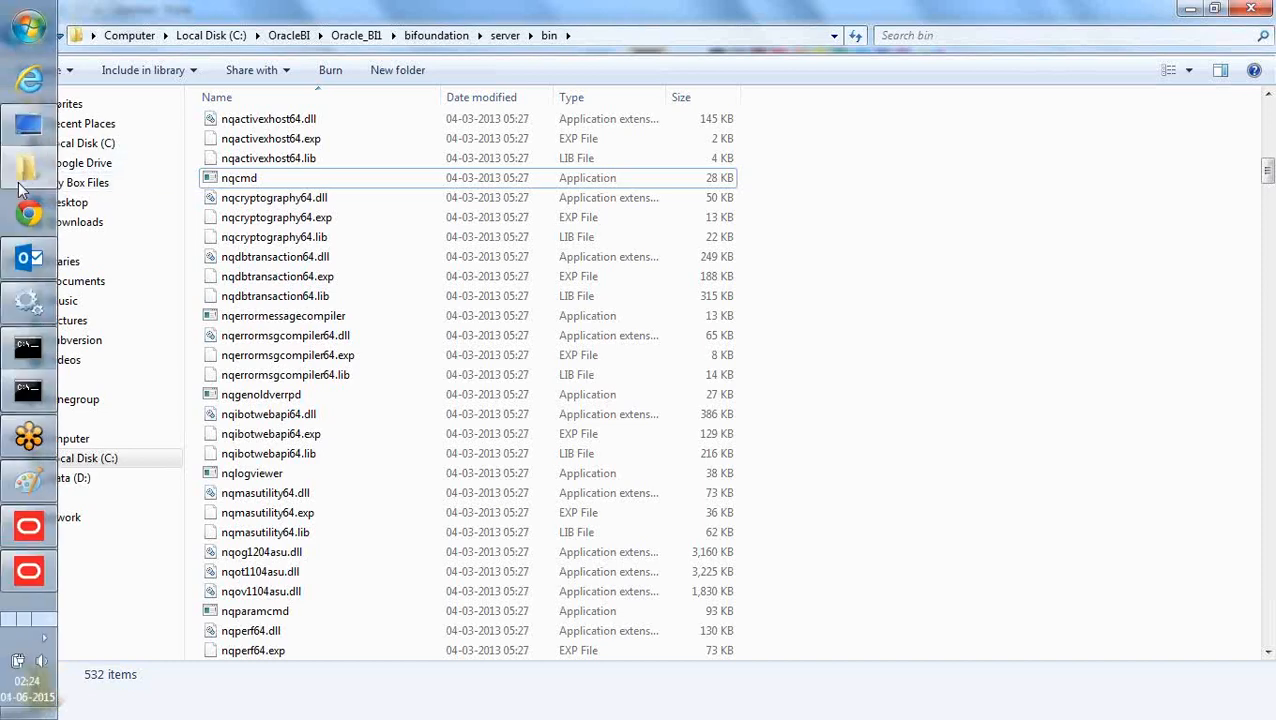
pyautogui.click(46, 620)
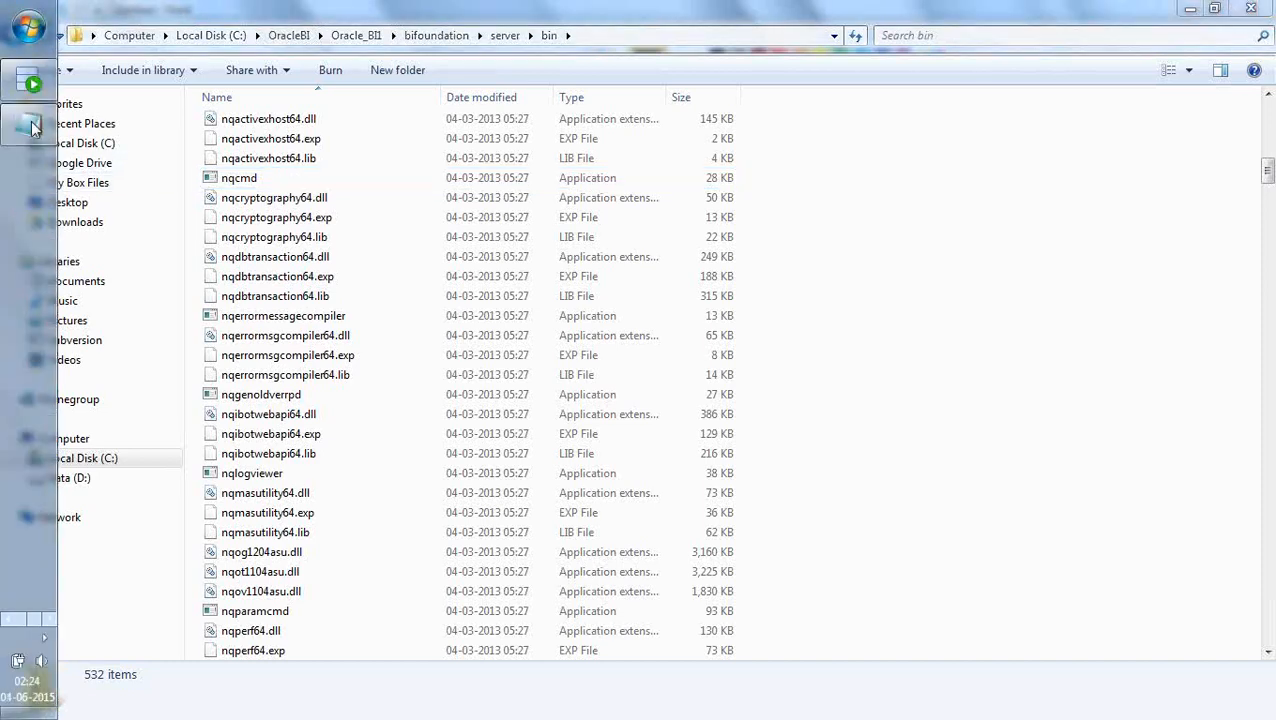
pyautogui.click(30, 87)
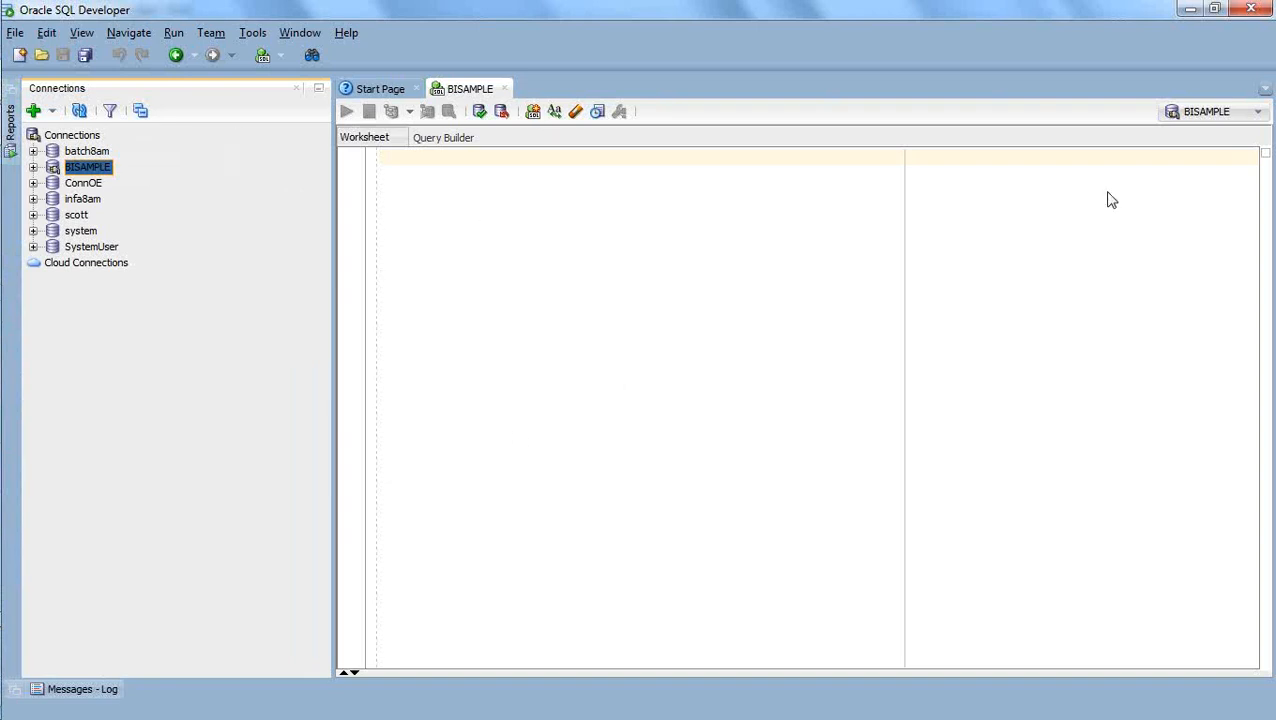
# Leave SQL Developer and open the system data sources in the Windows ODBC Data Source Administrator.
pyautogui.click(1188, 12)
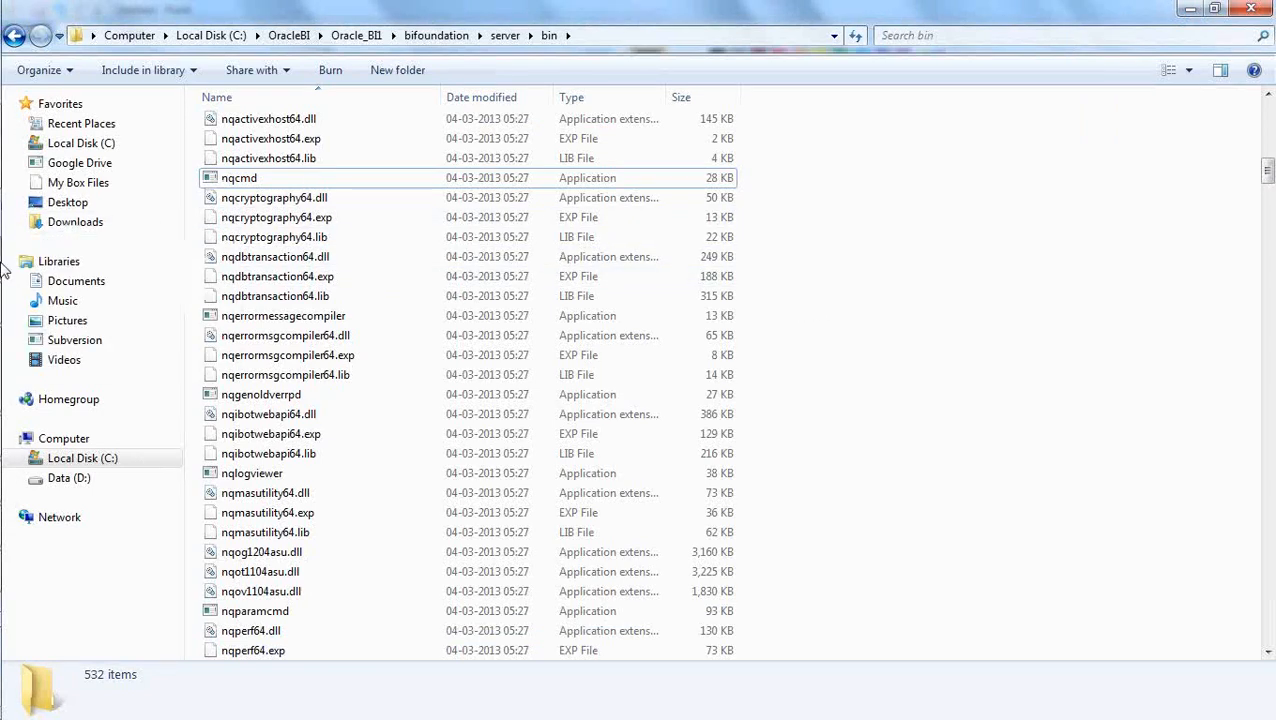
pyautogui.hotkey('alt', 'Tab')
pyautogui.hotkey('alt', 'Tab')
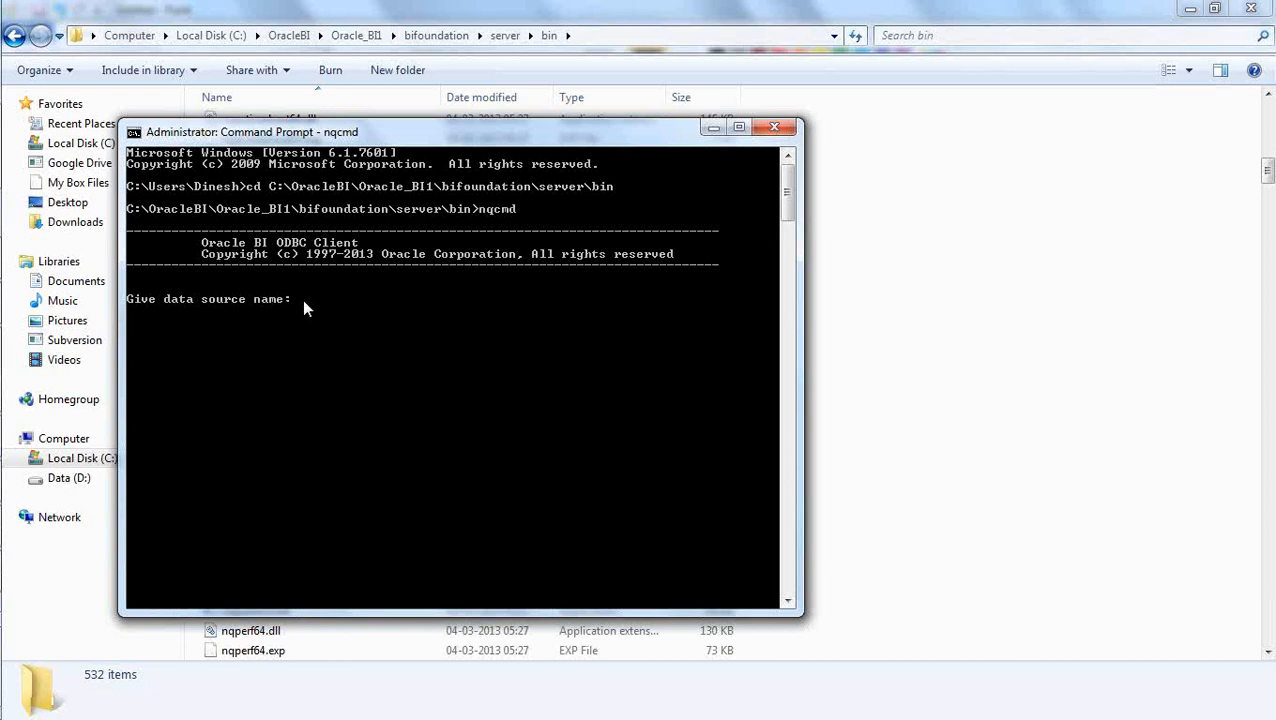
pyautogui.click(10, 24)
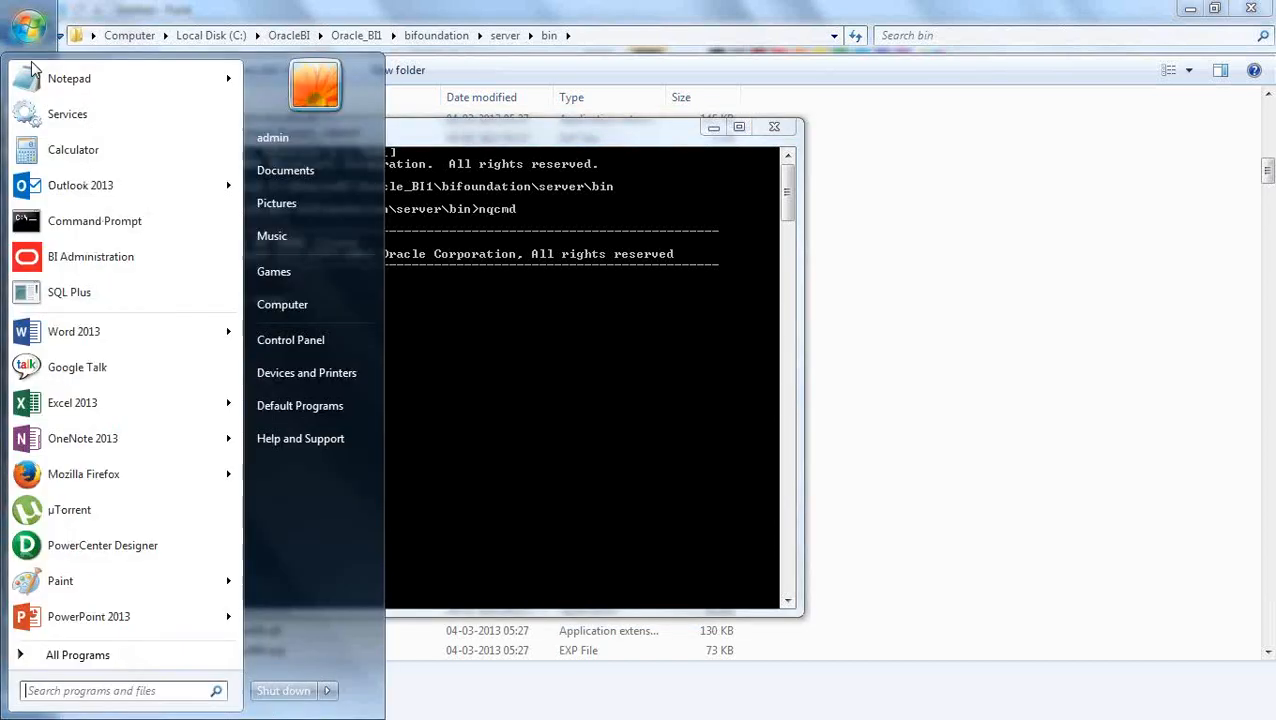
pyautogui.click(286, 340)
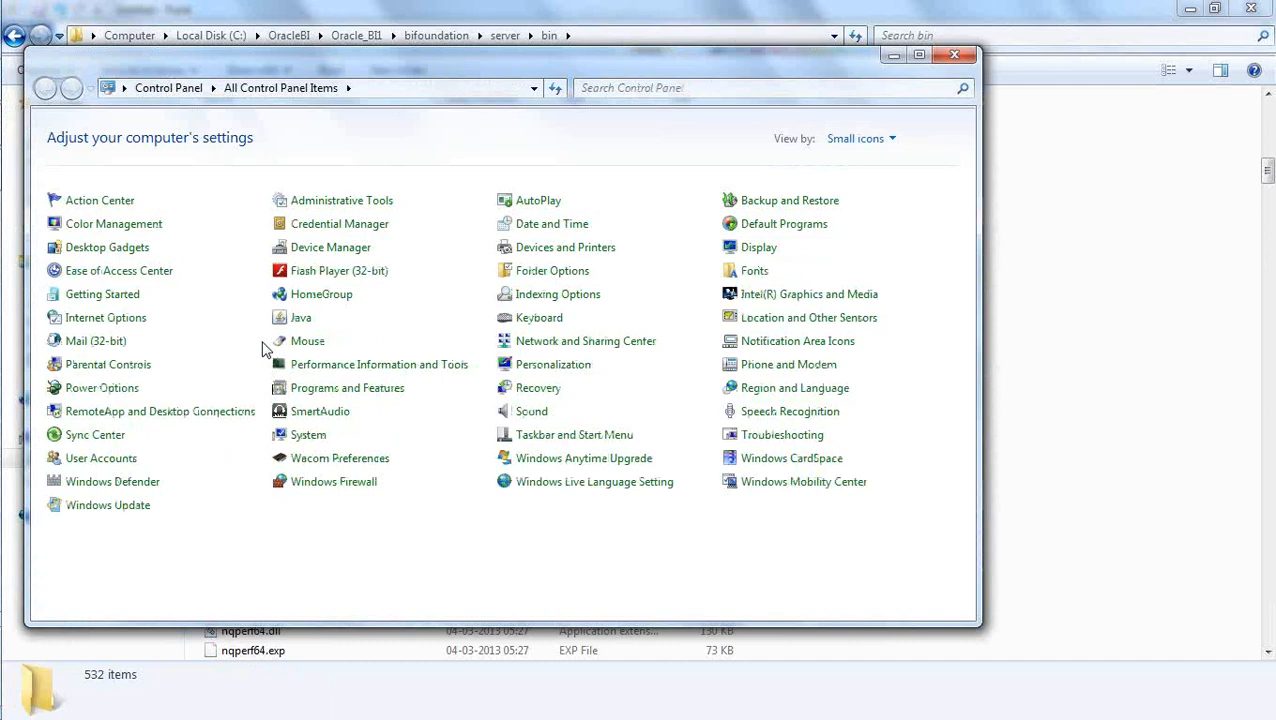
pyautogui.click(325, 210)
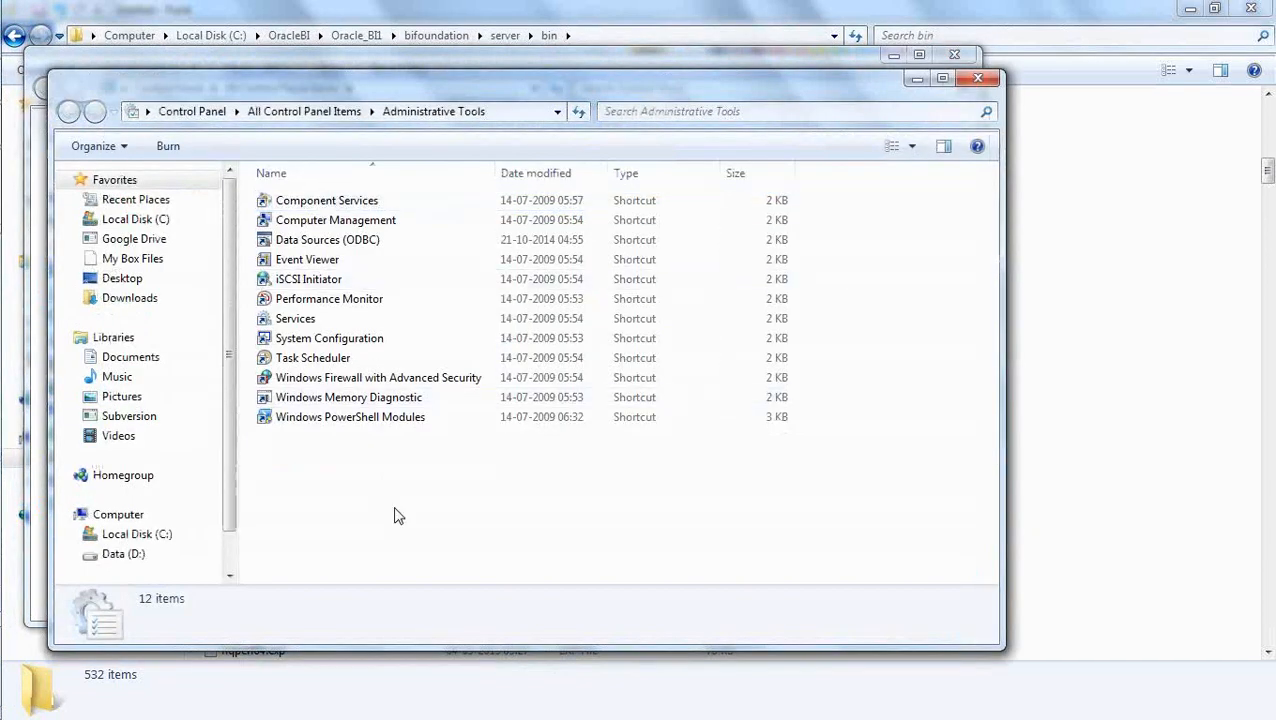
pyautogui.doubleClick(333, 245)
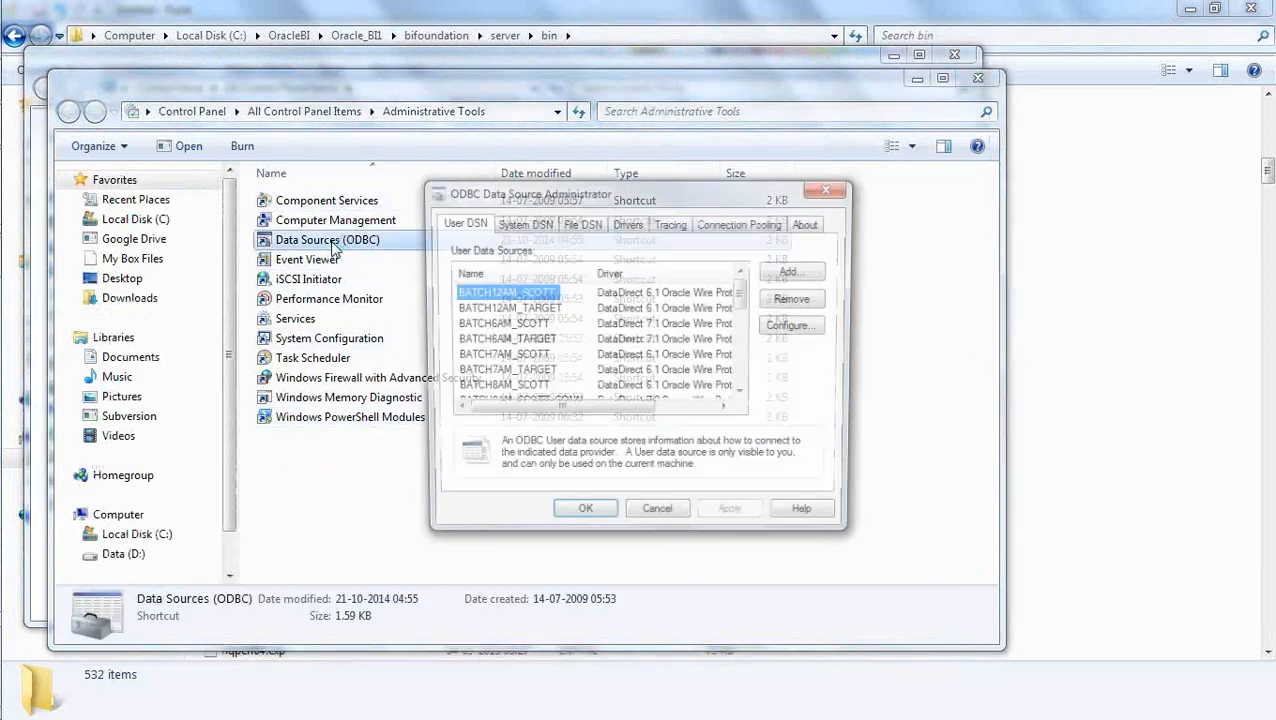
pyautogui.click(519, 228)
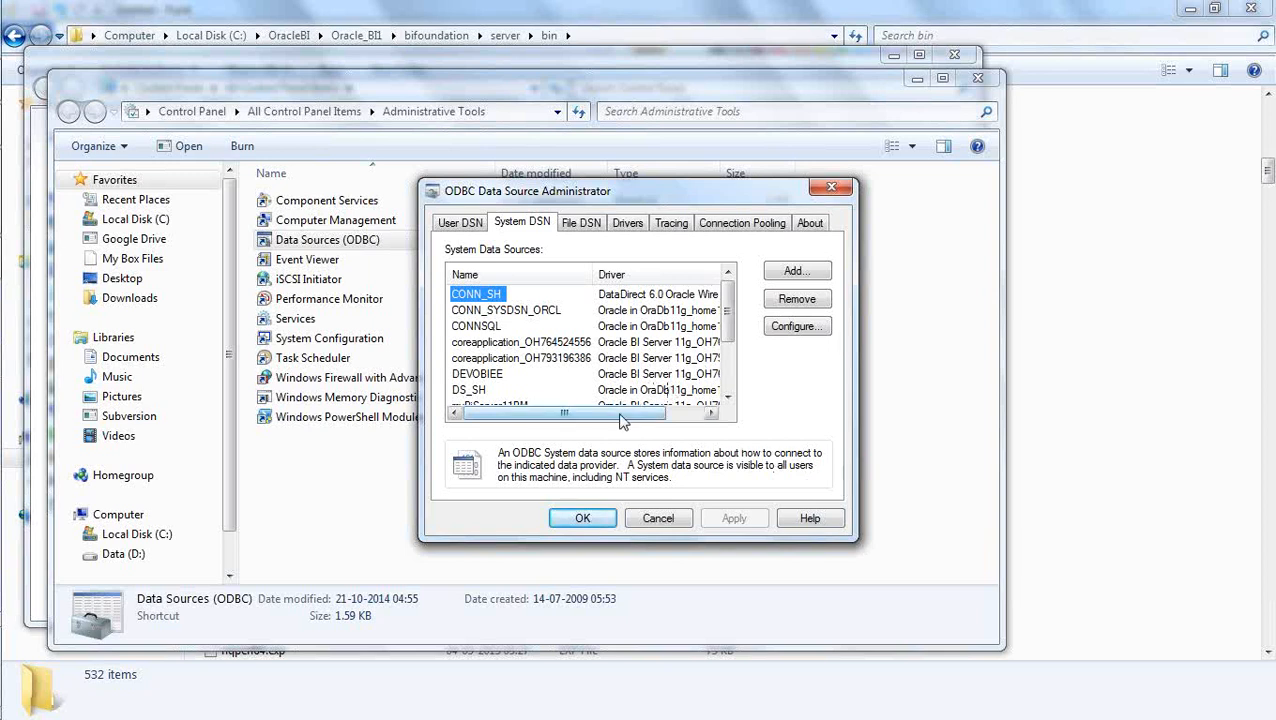
# Check the drivers of the system data sources and view the configuration of coreapplication_OH764524556 without changing it.
pyautogui.moveTo(620, 420); pyautogui.dragTo(650, 415)
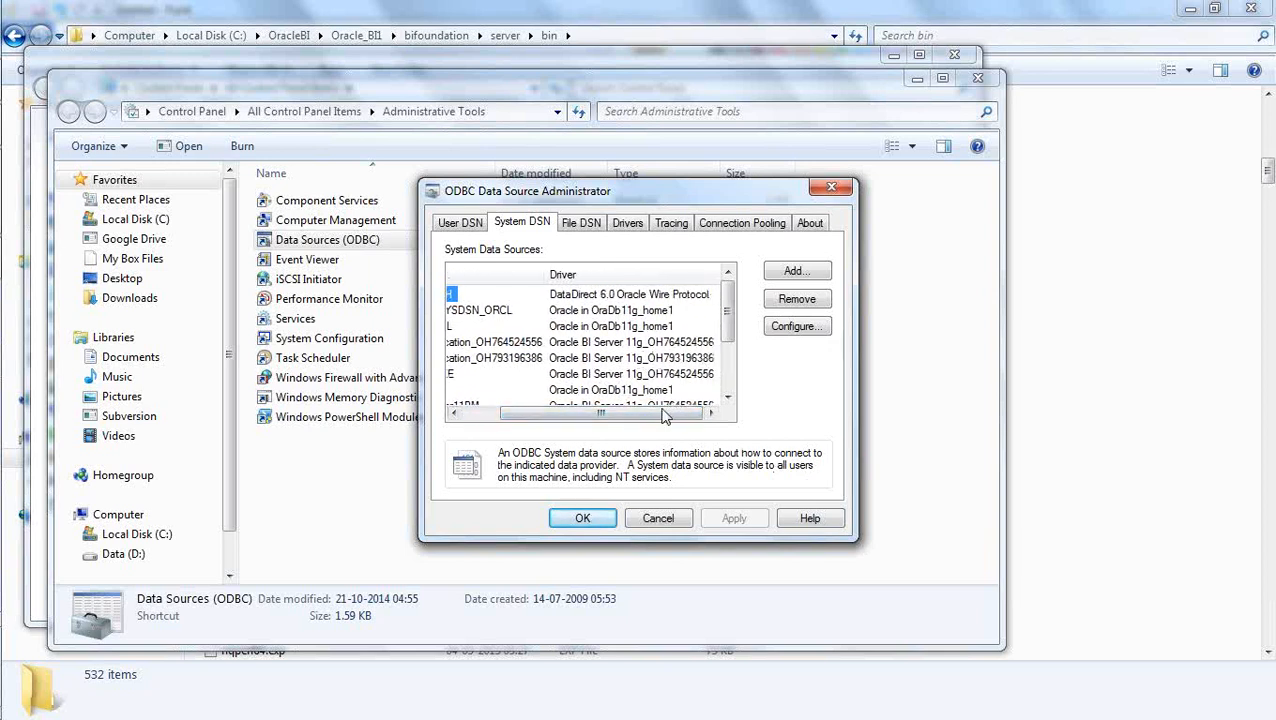
pyautogui.moveTo(665, 416); pyautogui.dragTo(590, 412)
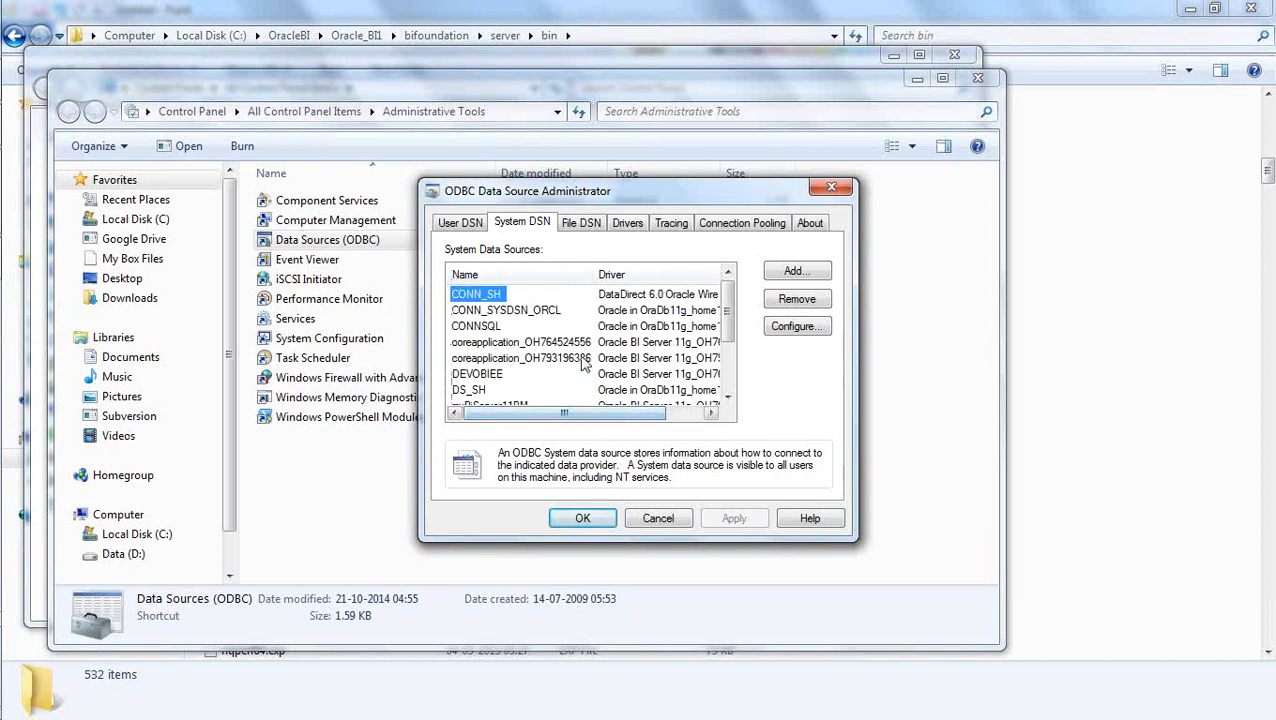
pyautogui.click(533, 342)
pyautogui.doubleClick(533, 342)
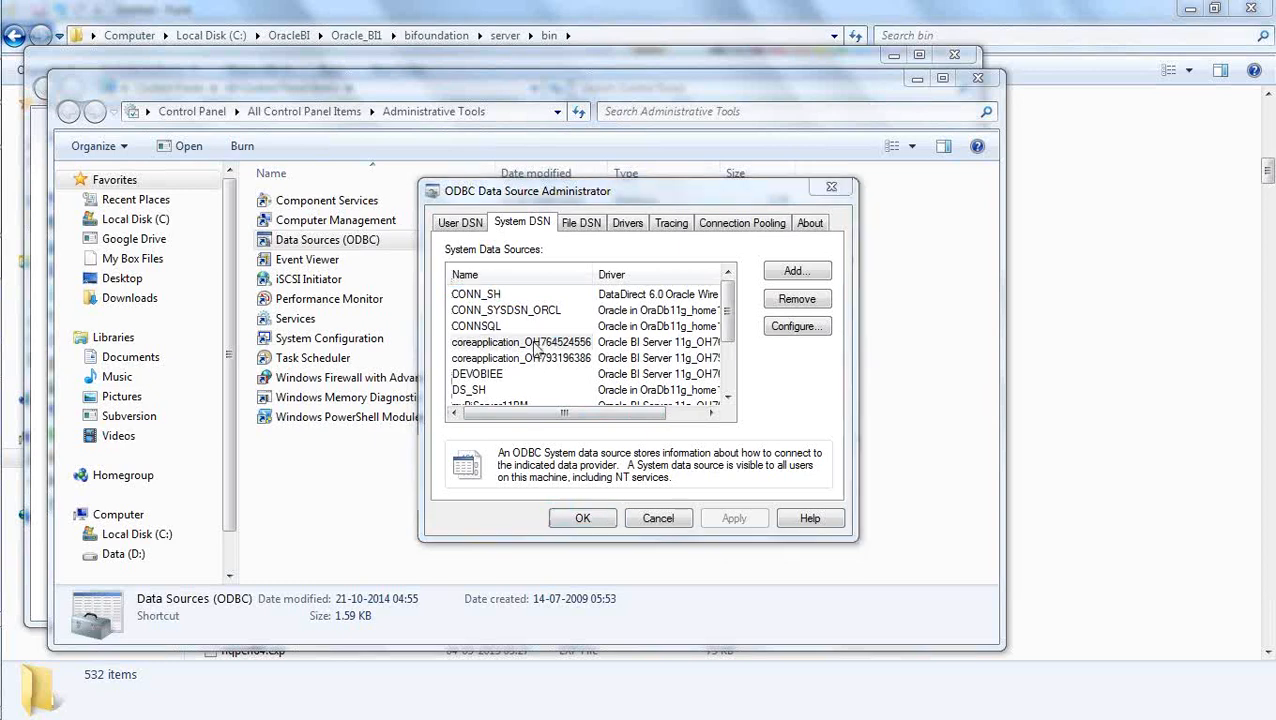
pyautogui.click(818, 444)
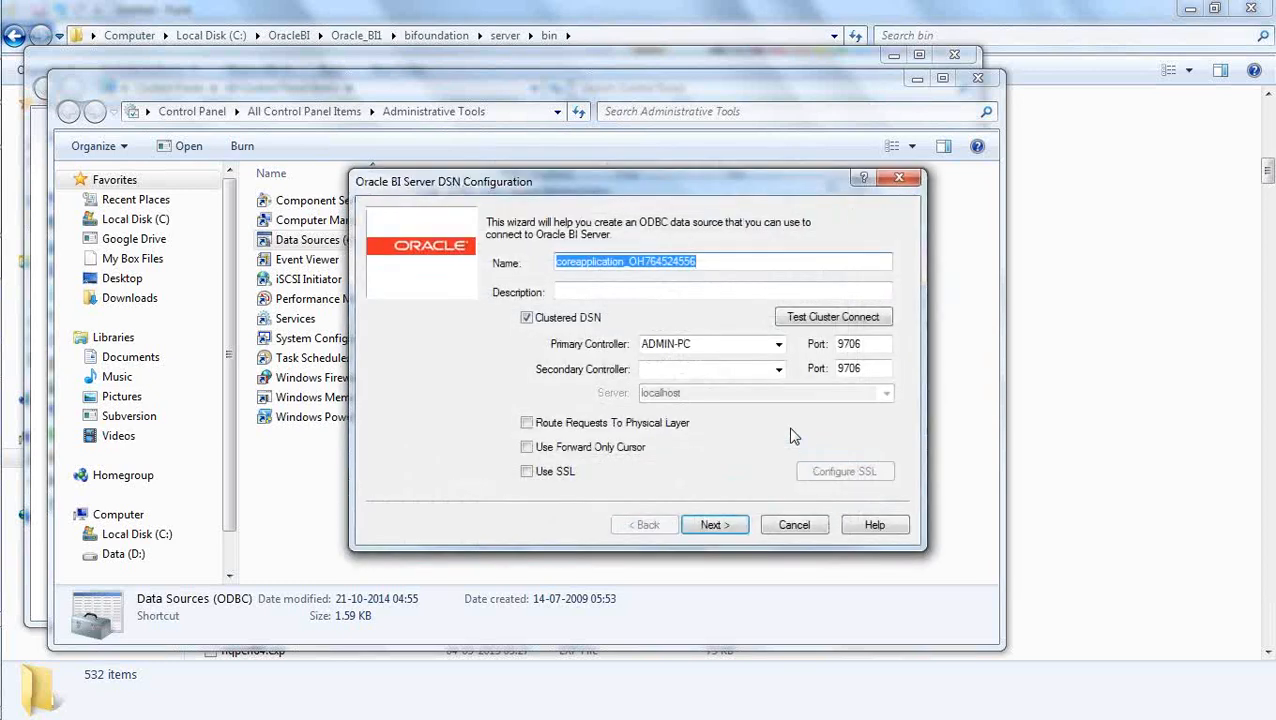
pyautogui.moveTo(683, 193); pyautogui.dragTo(803, 251)
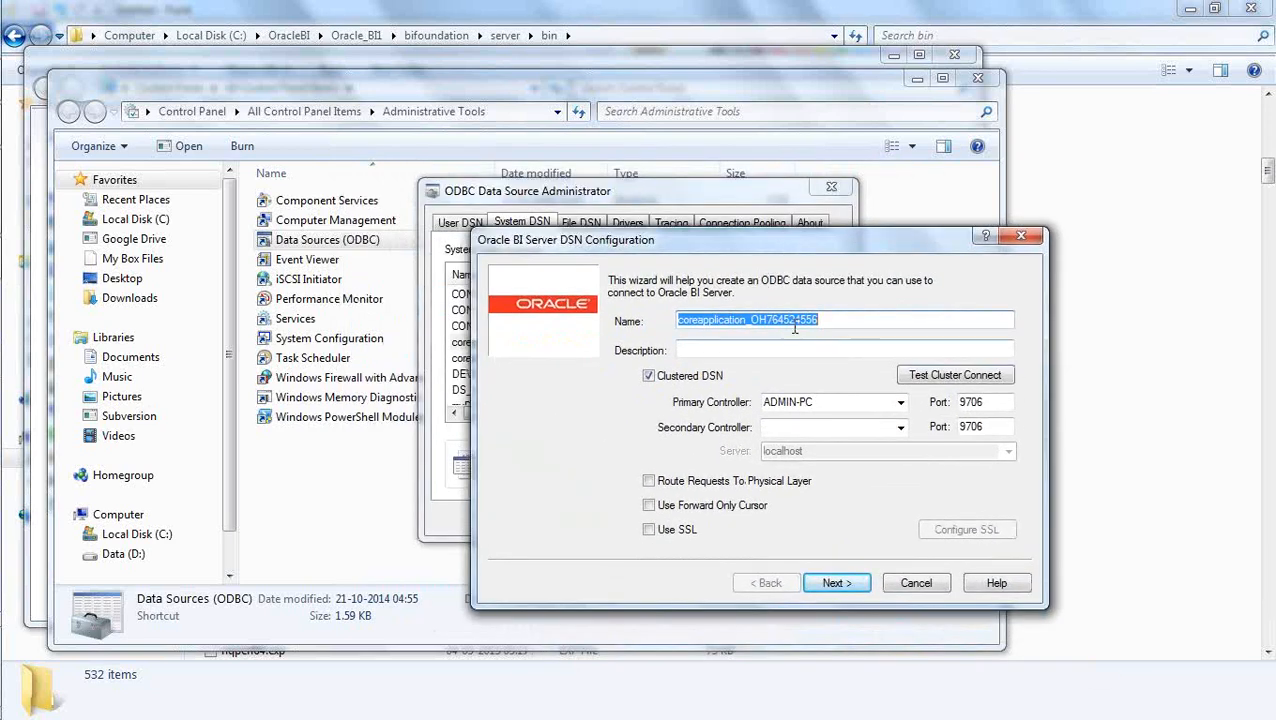
pyautogui.click(916, 583)
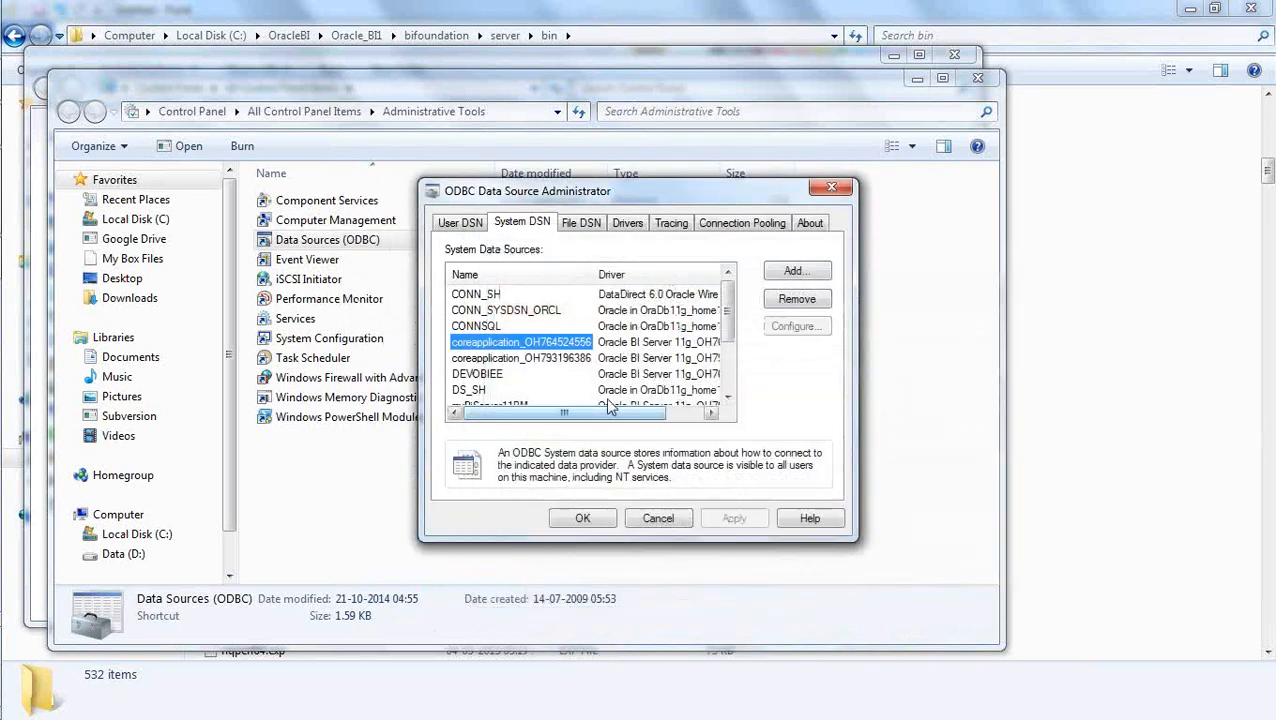
# Try to open the configuration of the coreapplication_OH793196386 data source.
pyautogui.doubleClick(560, 358)
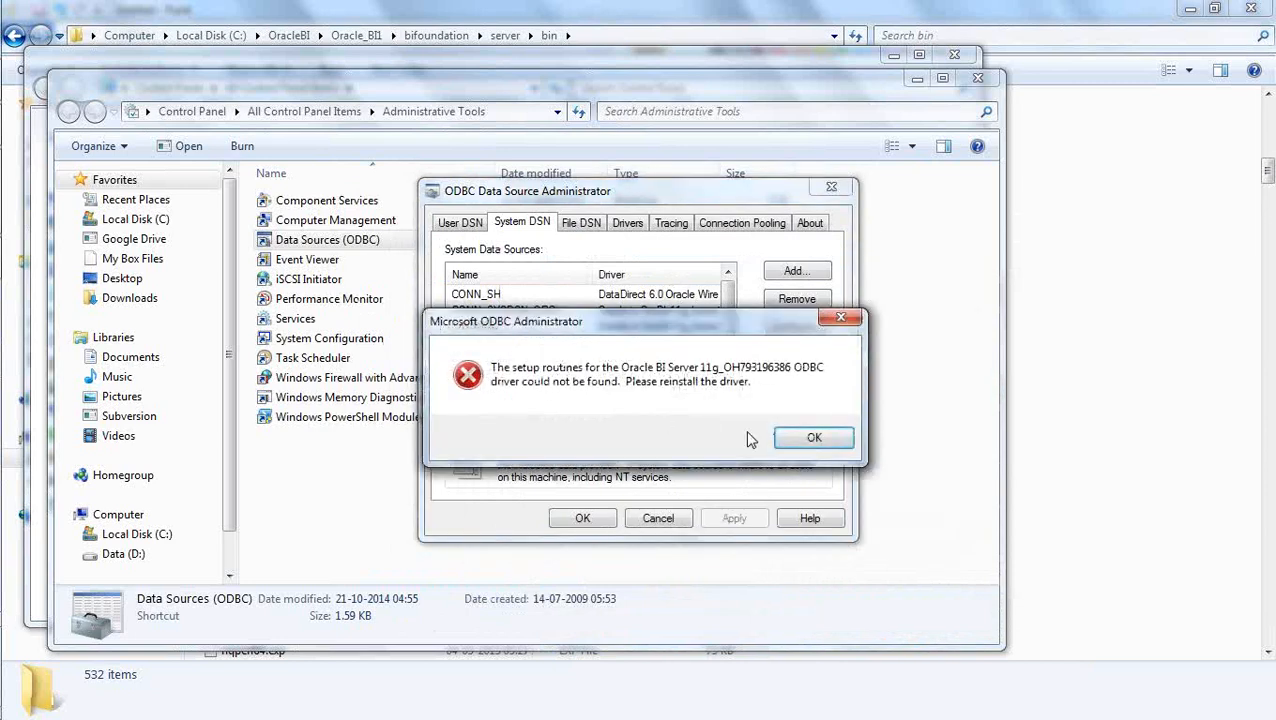
pyautogui.click(806, 441)
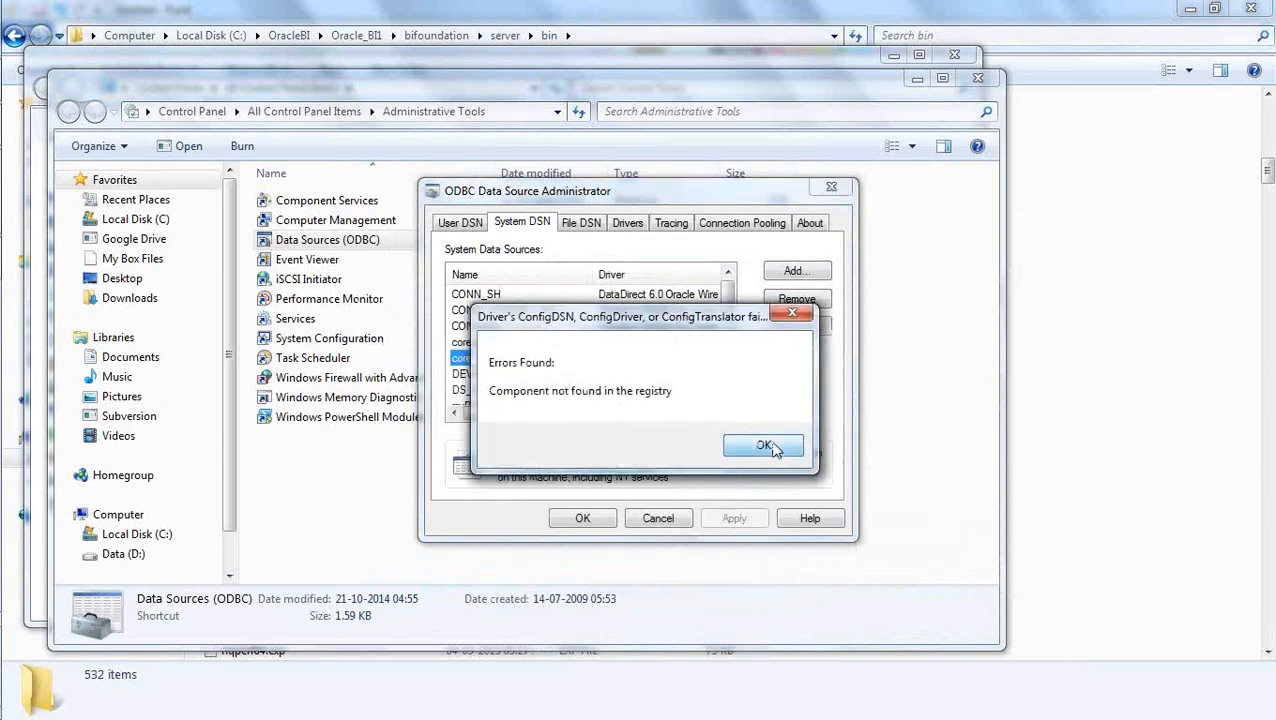
pyautogui.click(766, 447)
# Reopen the configuration of coreapplication_OH764524556 and copy its data source name.
pyautogui.doubleClick(537, 342)
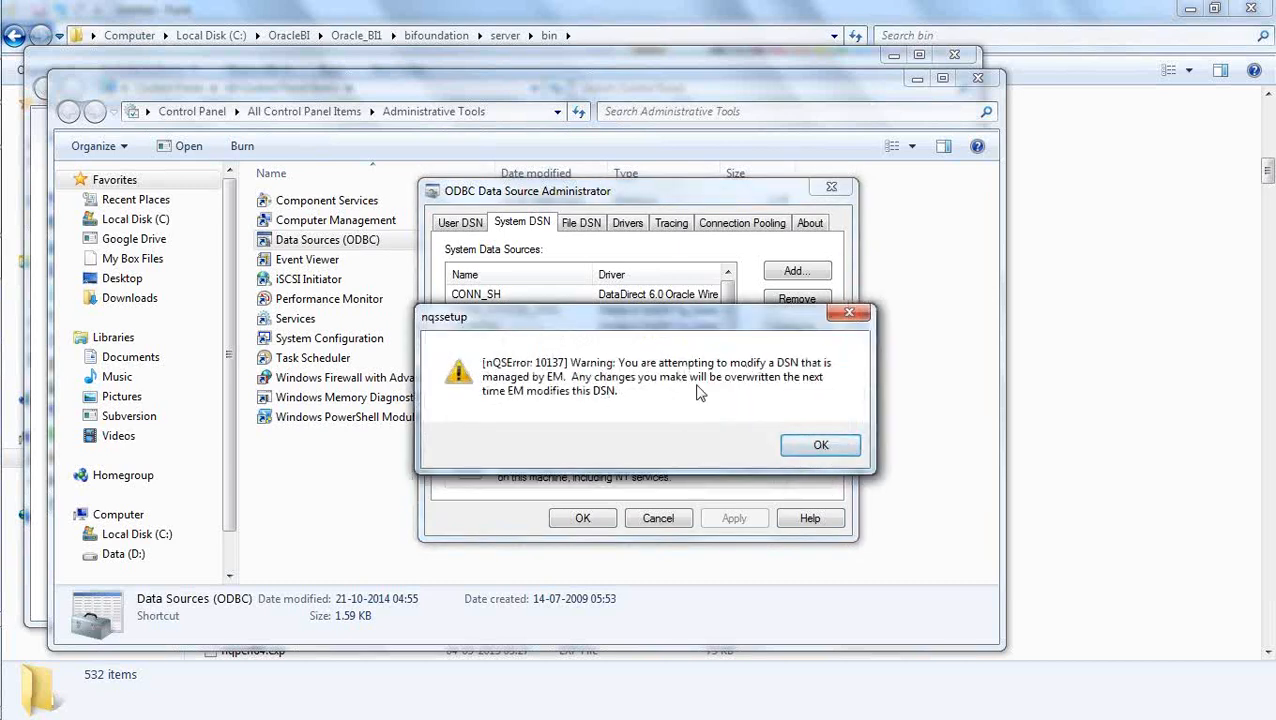
pyautogui.click(816, 447)
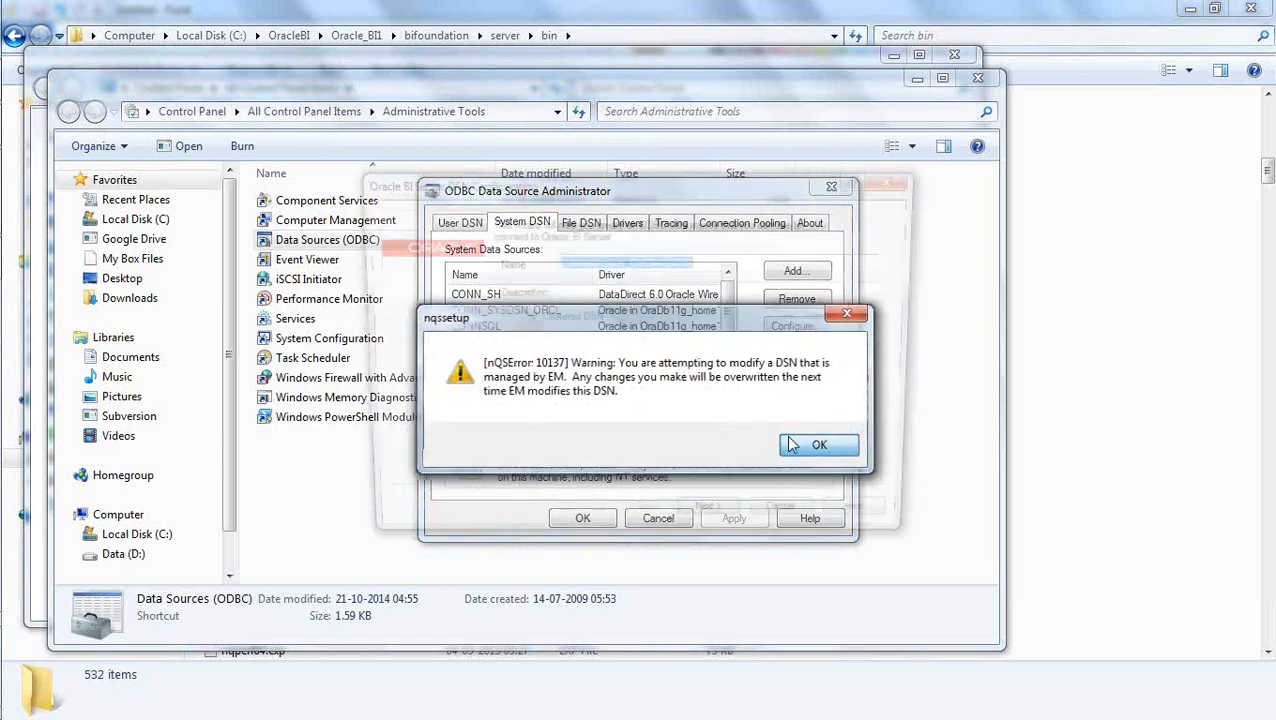
pyautogui.click(712, 263)
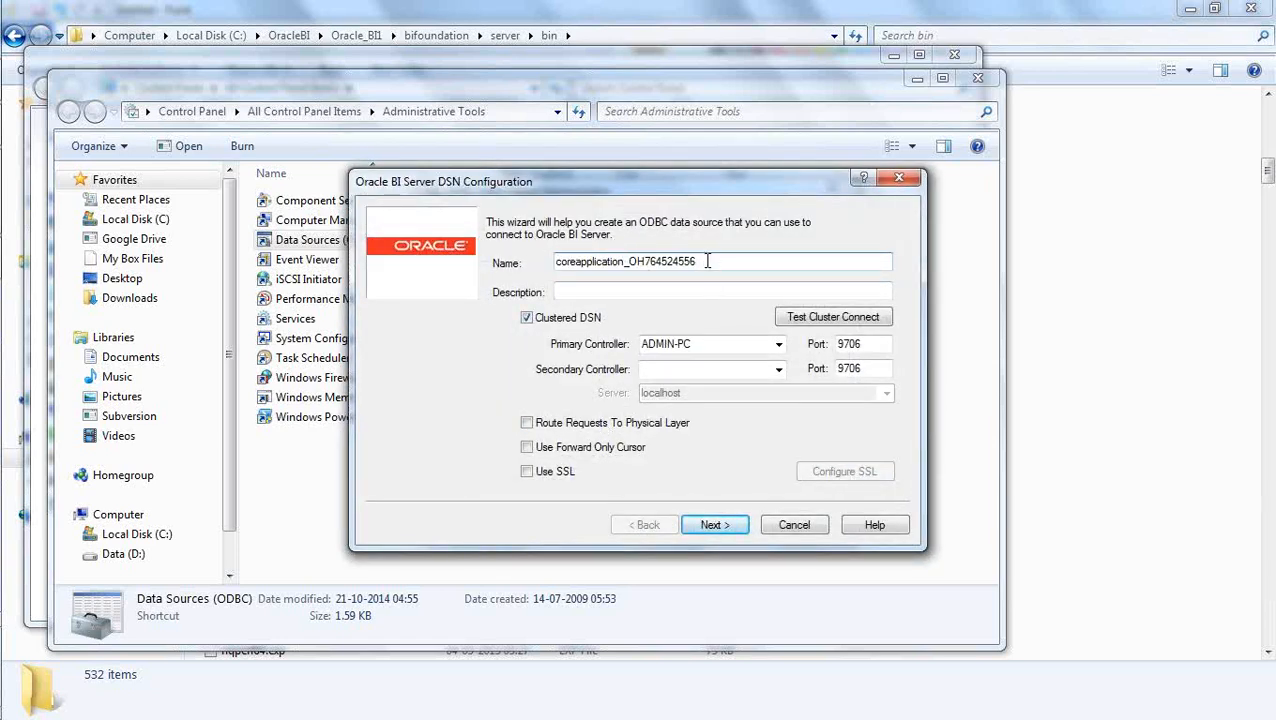
pyautogui.moveTo(698, 261); pyautogui.dragTo(536, 263)
pyautogui.press('super+c')
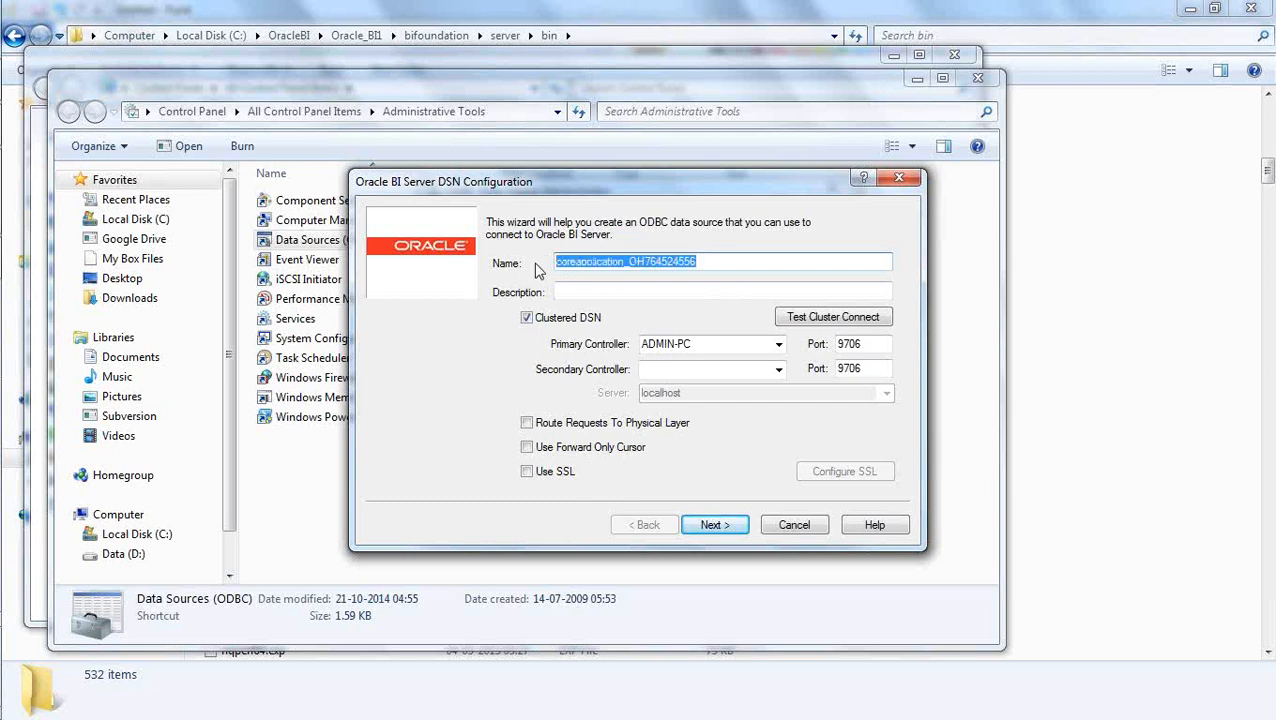
# Switch to the Command Prompt and give nqcmd the copied data source name coreapplication_OH764524556.
pyautogui.moveTo(4, 400)
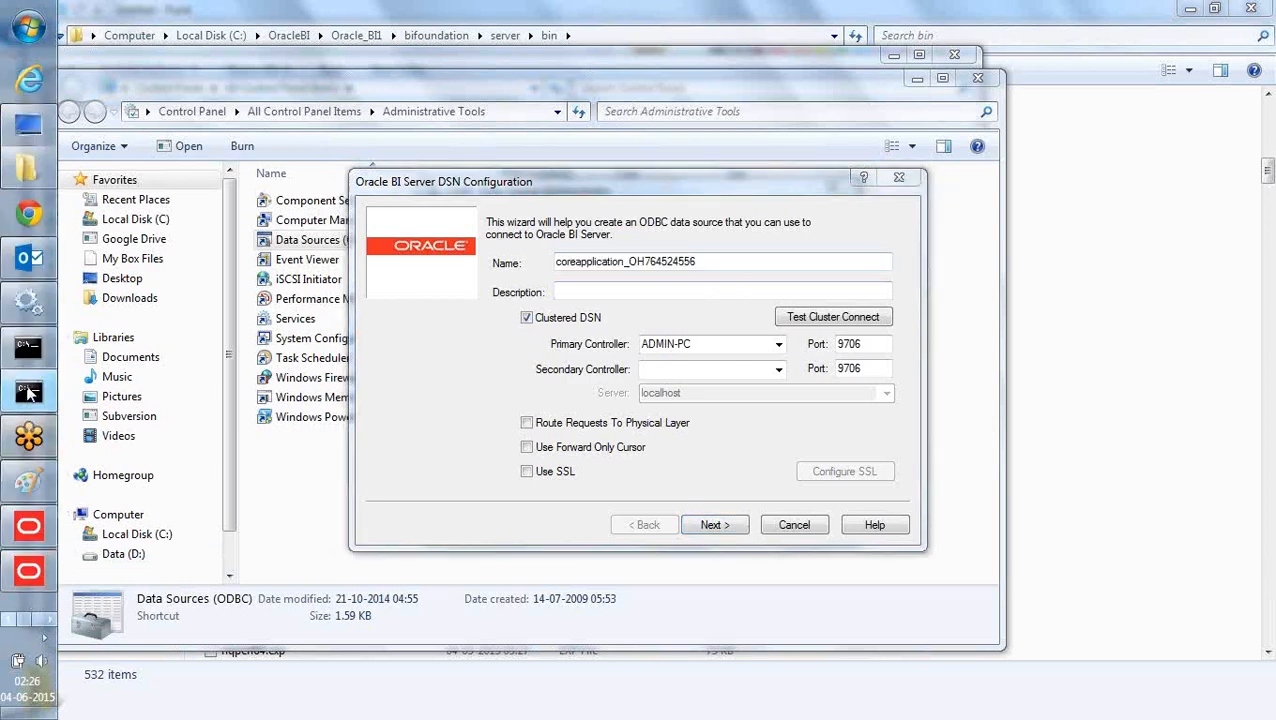
pyautogui.click(28, 392)
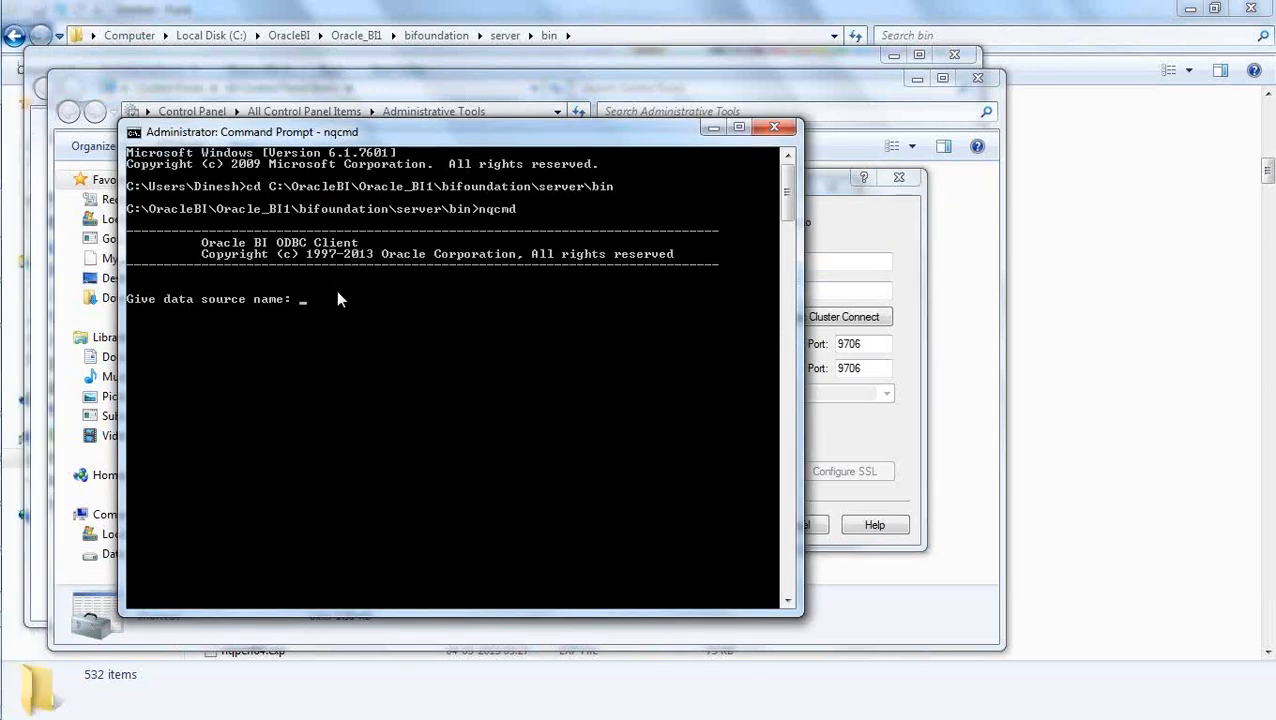
pyautogui.rightClick(212, 138)
pyautogui.moveTo(296, 287)
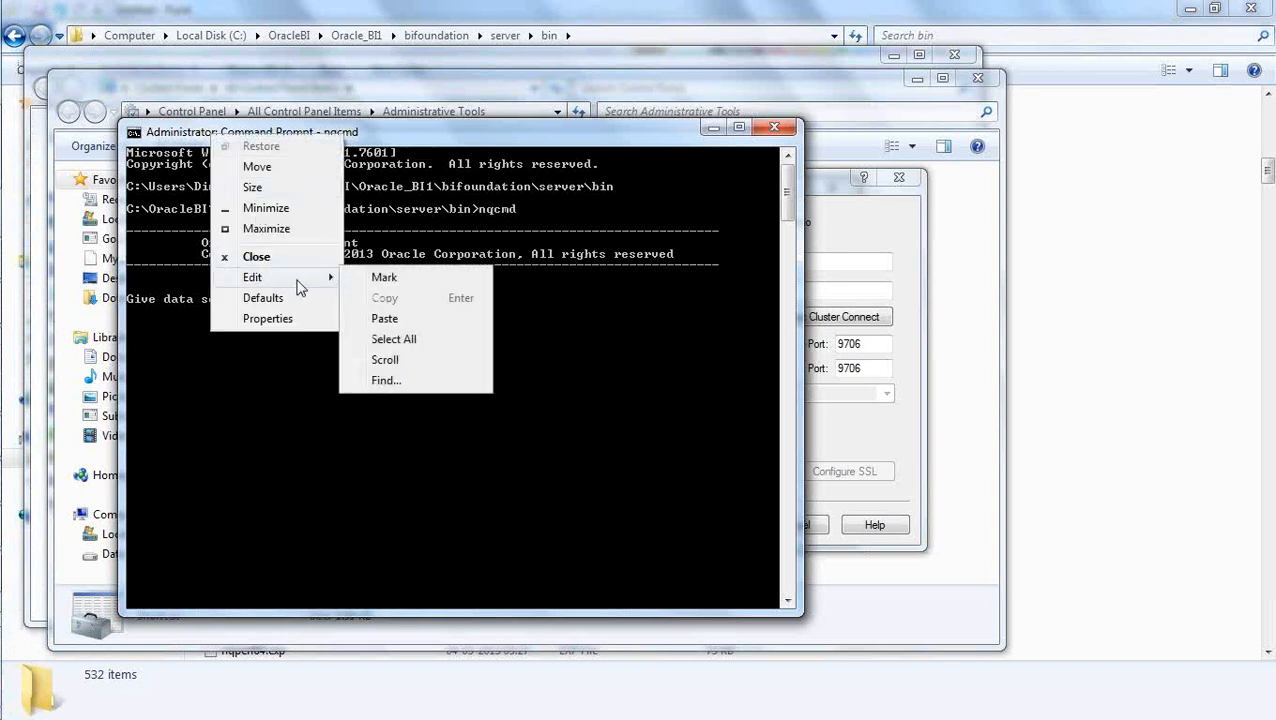
pyautogui.click(392, 316)
pyautogui.press('Return')
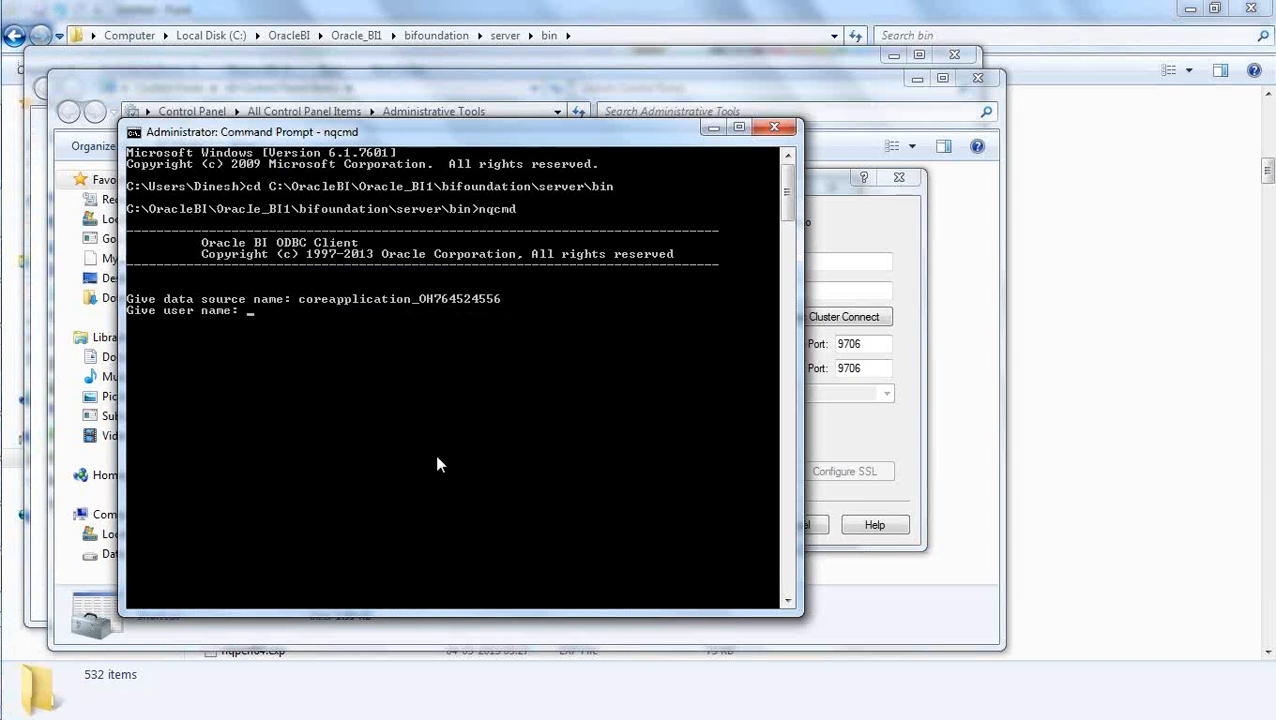
# Log in to nqcmd with the user name weblogic and the account password.
pyautogui.write('weblogic')
pyautogui.press('Return')
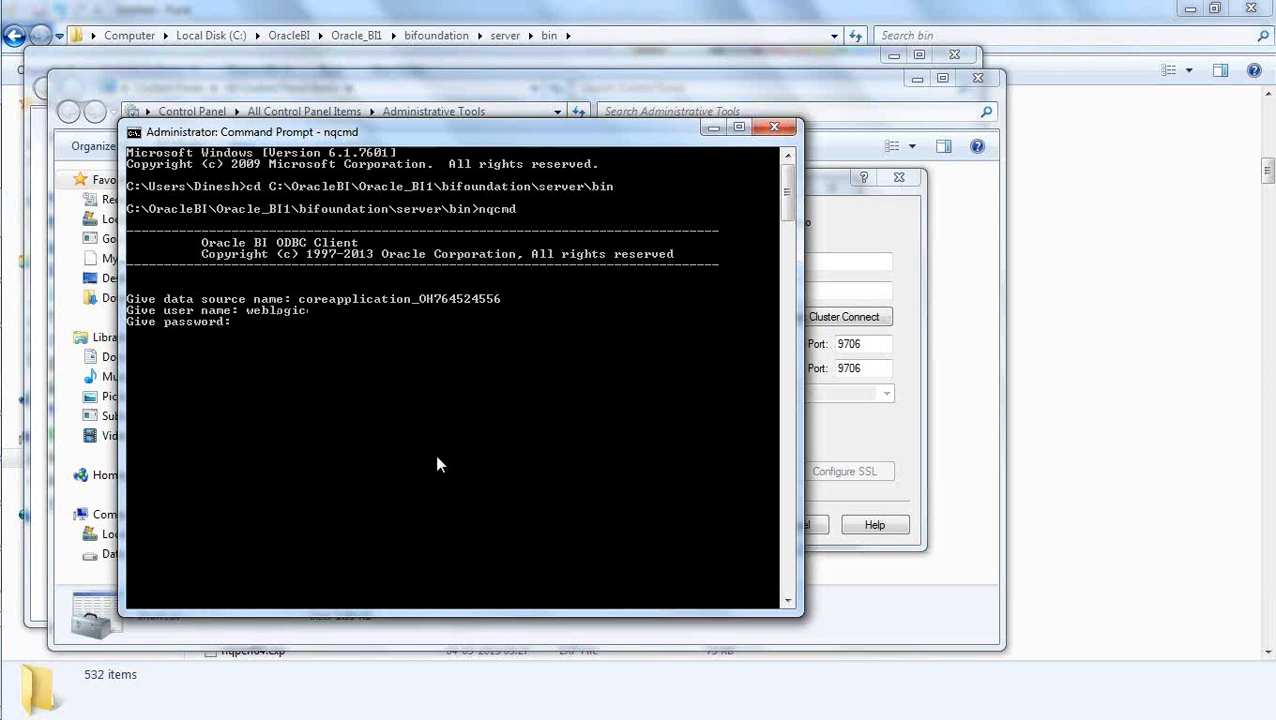
pyautogui.press('Return')
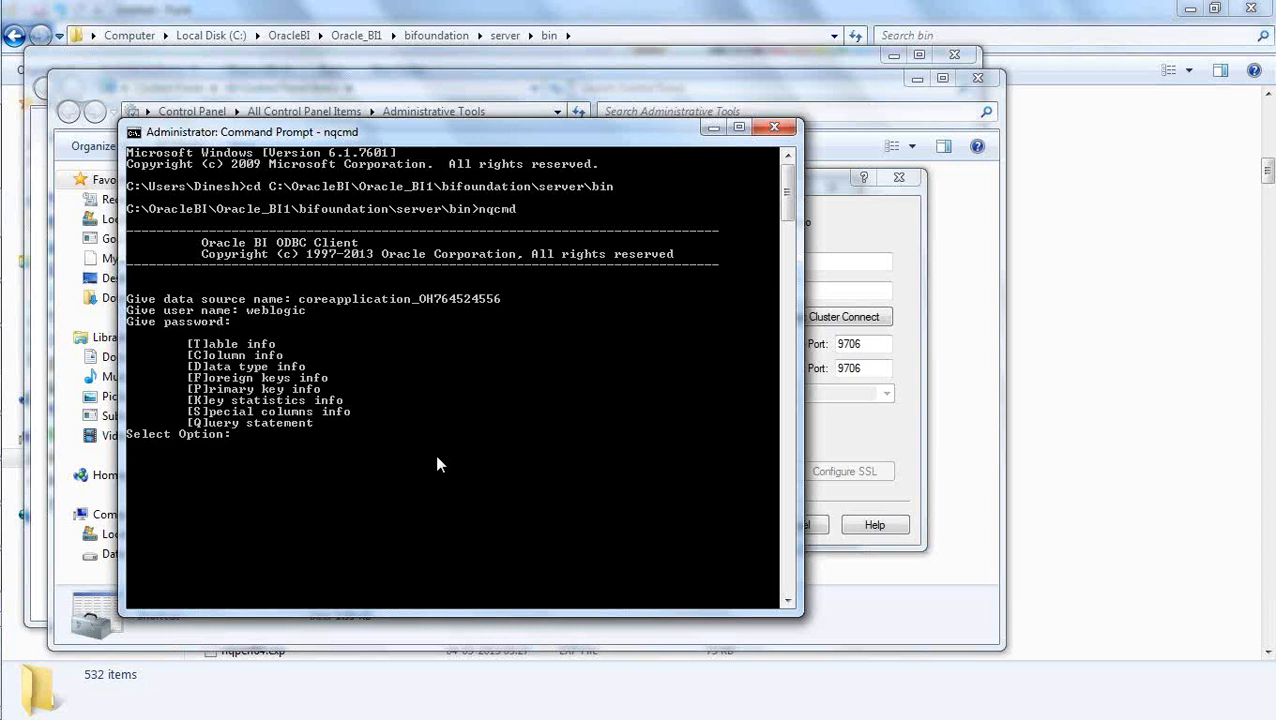
# Request table info in nqcmd with the catalog pattern sh*.
pyautogui.write('T')
pyautogui.press('Return')
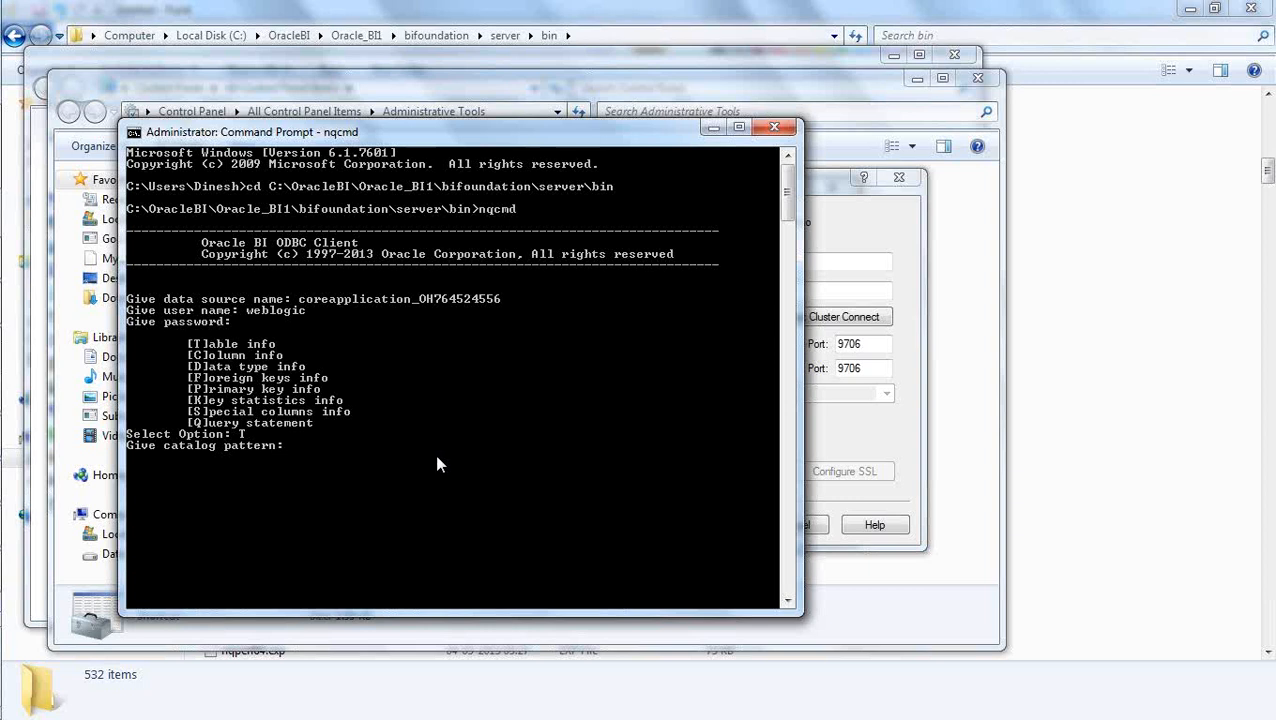
pyautogui.write('sh*')
pyautogui.press('Return')
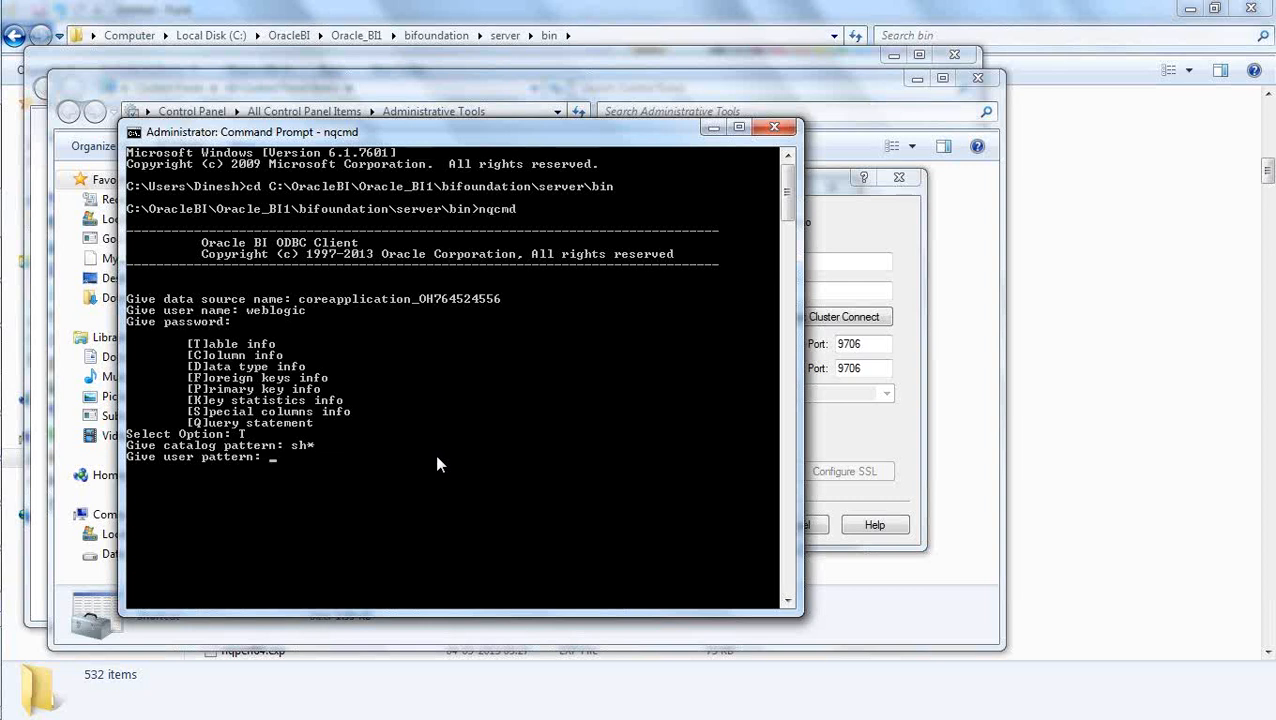
# Interrupt the table info request and try to exit nqcmd.
pyautogui.hotkey('ctrl', 'c')
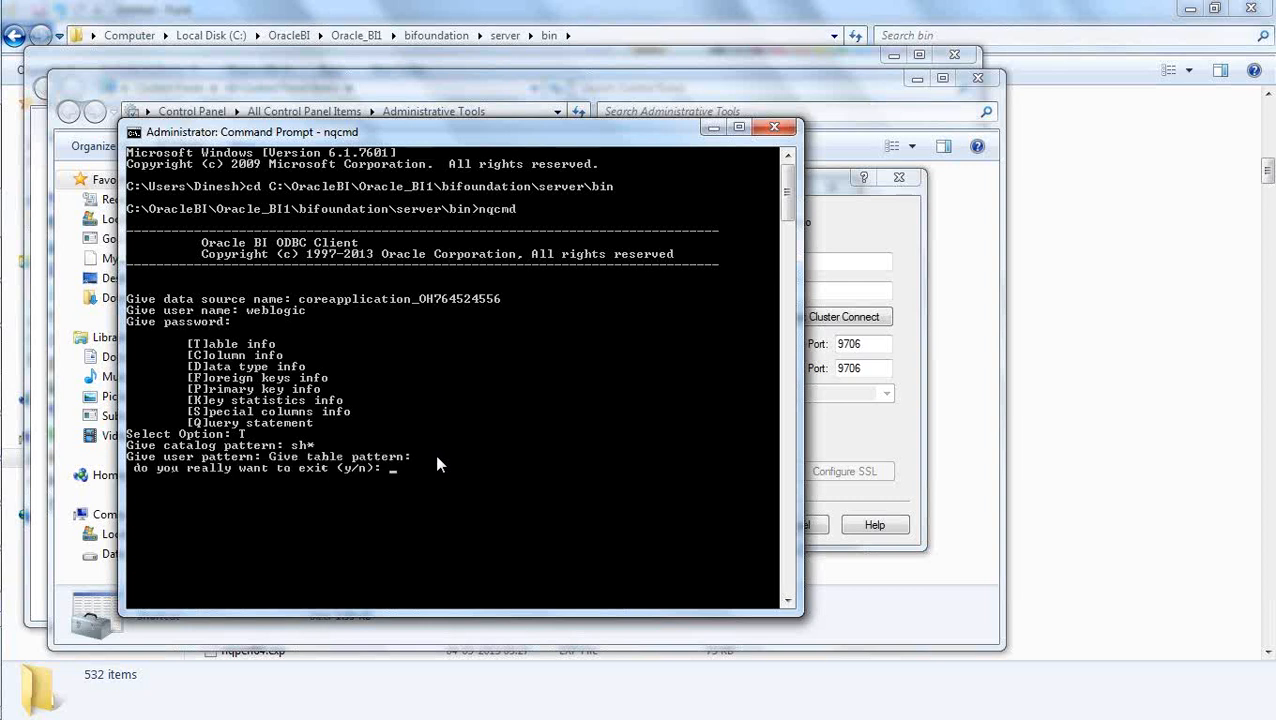
pyautogui.write('y')
pyautogui.press('Return')
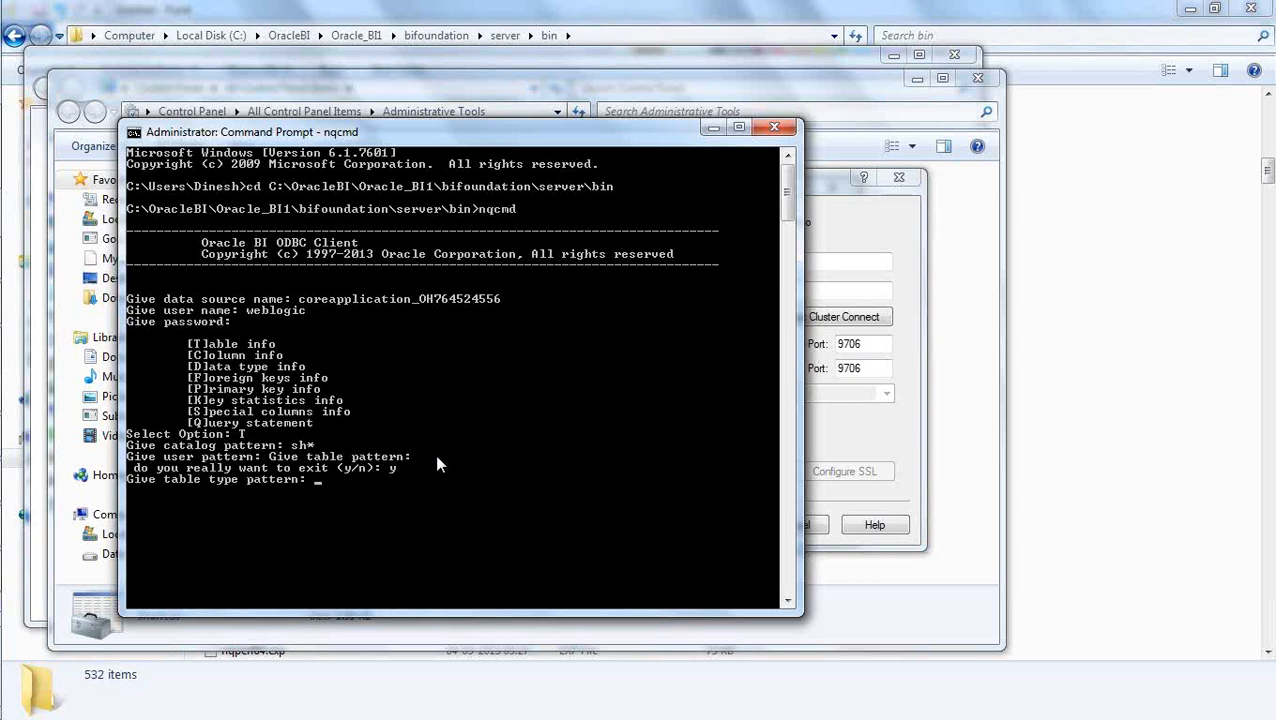
pyautogui.write('y')
pyautogui.press('BackSpace')
pyautogui.press('Return')
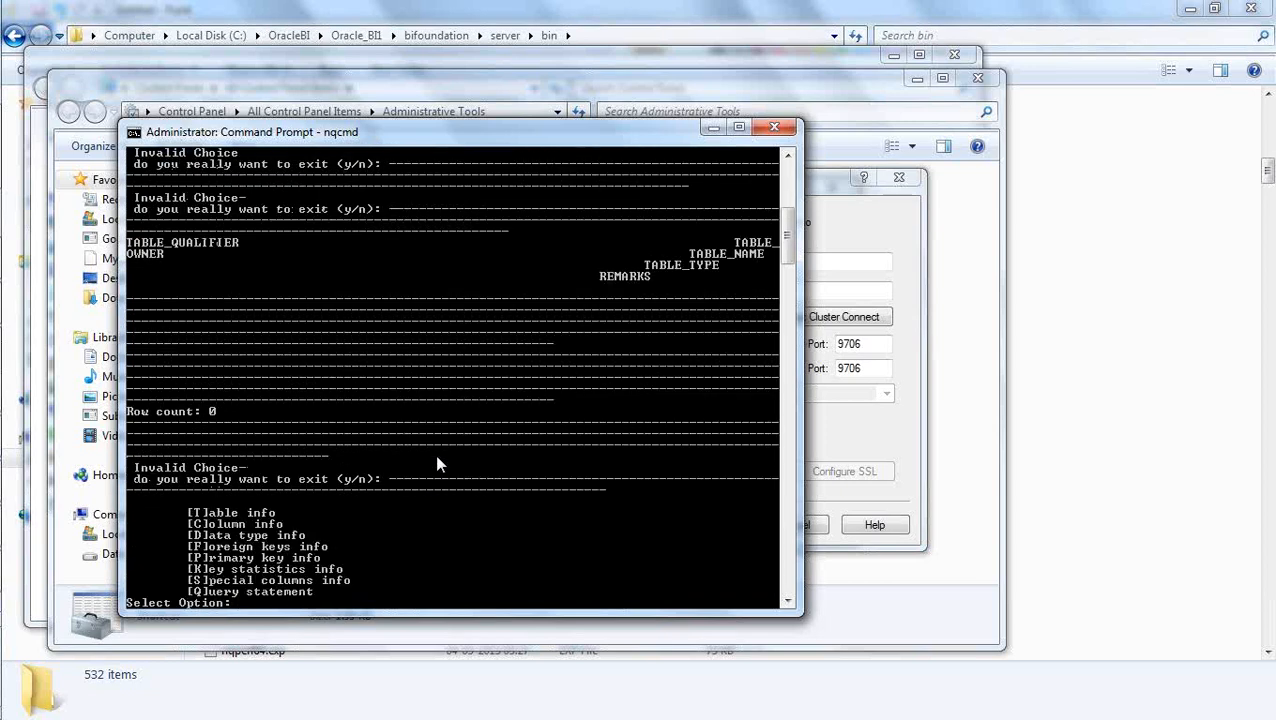
pyautogui.press('Return')
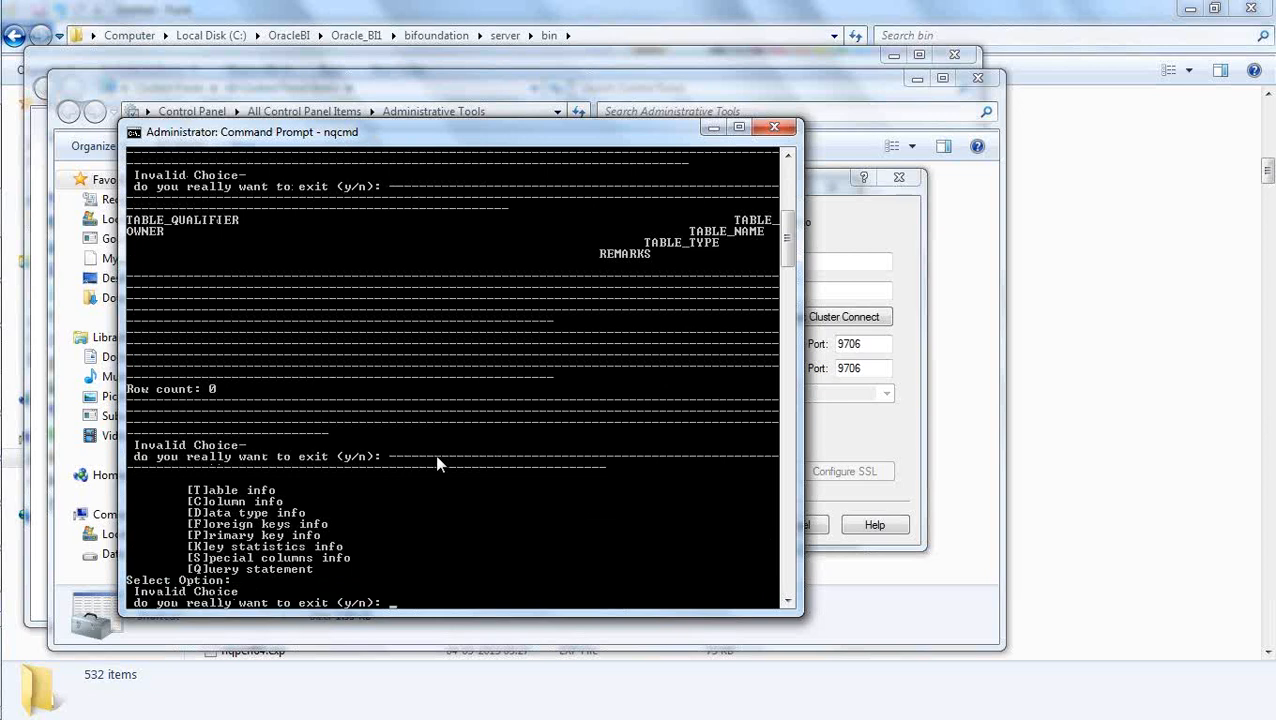
pyautogui.write('y')
pyautogui.press('Return')
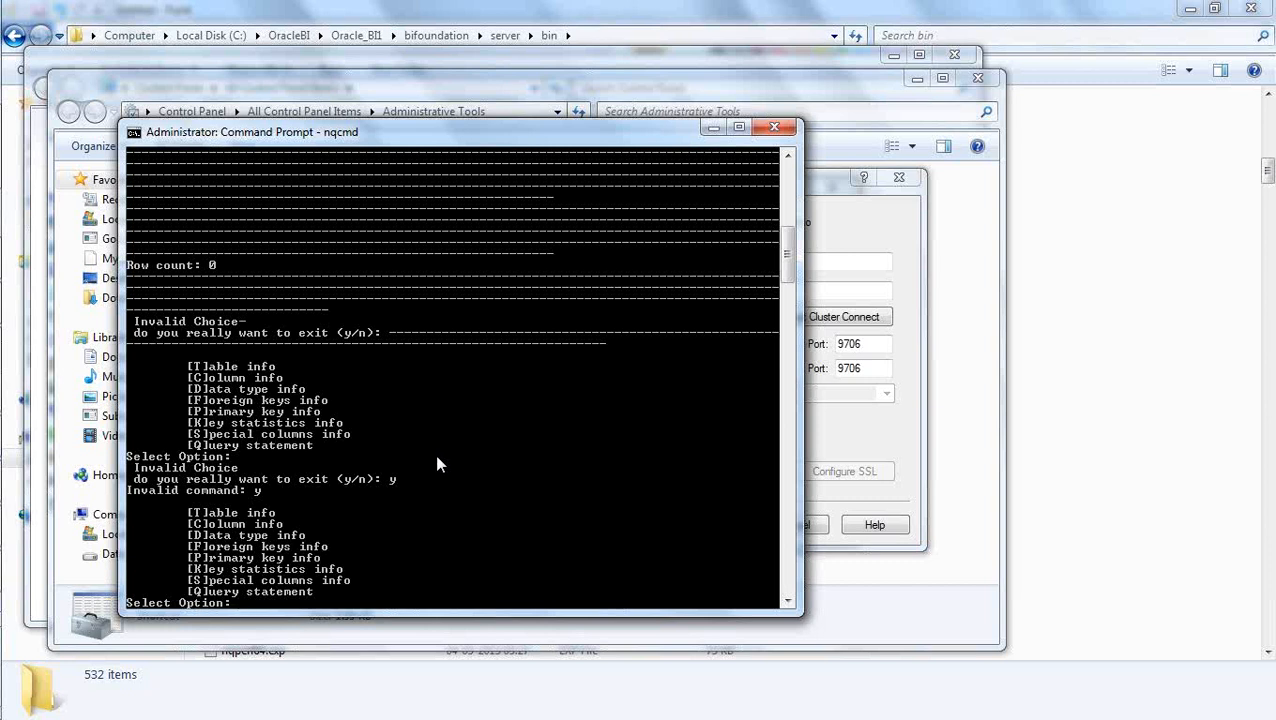
# Request column info in nqcmd and look through the listed columns from the beginning of the output.
pyautogui.write('cccc')
pyautogui.press('Return')
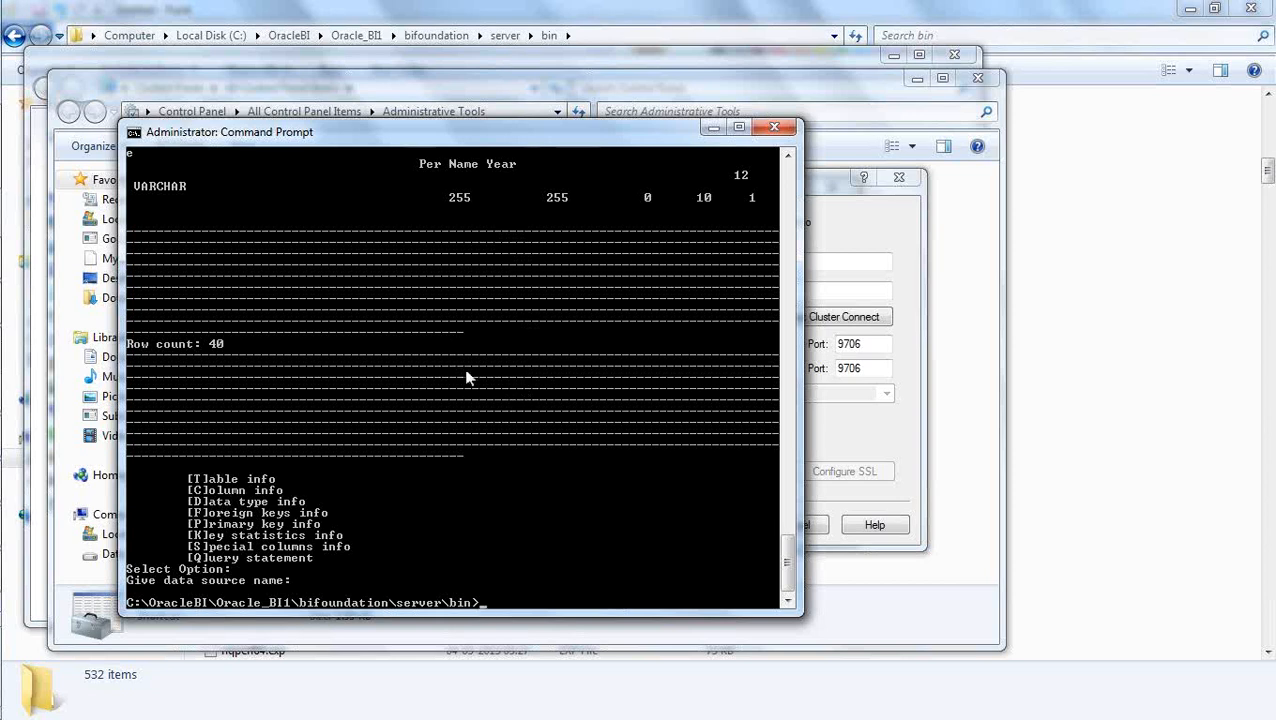
pyautogui.scroll(14, 464, 298)
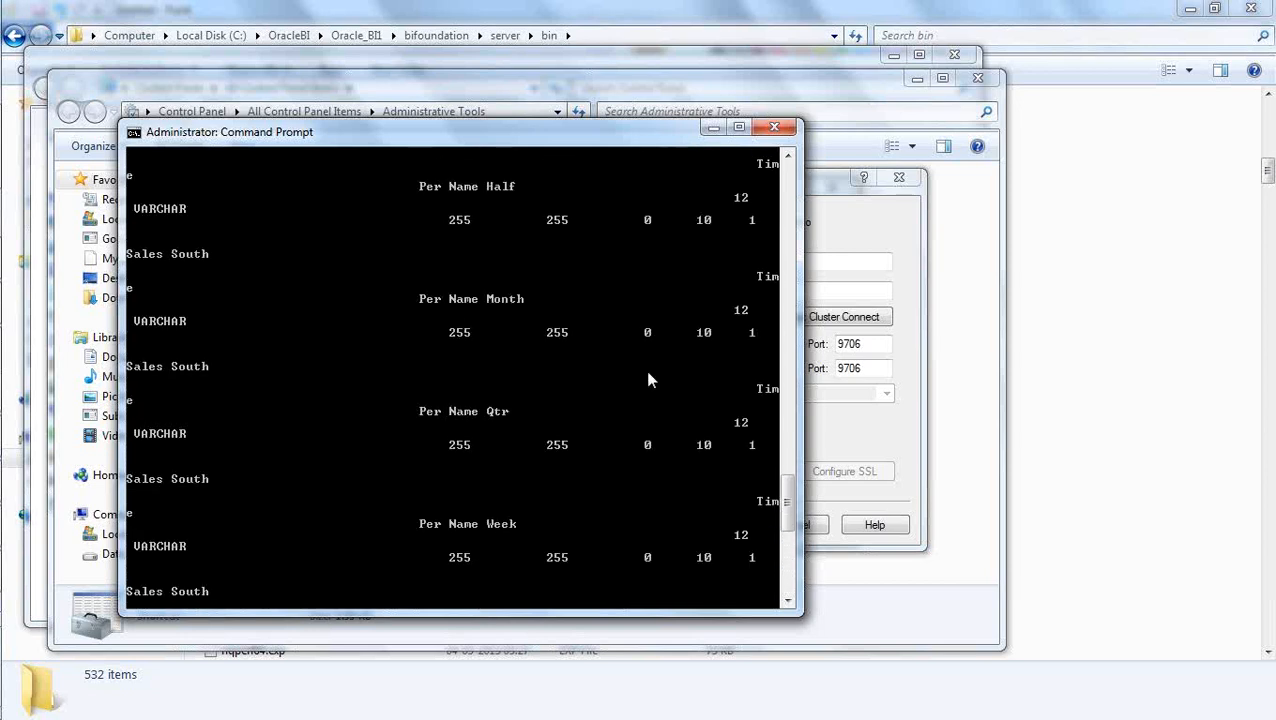
pyautogui.moveTo(789, 507); pyautogui.dragTo(752, 190)
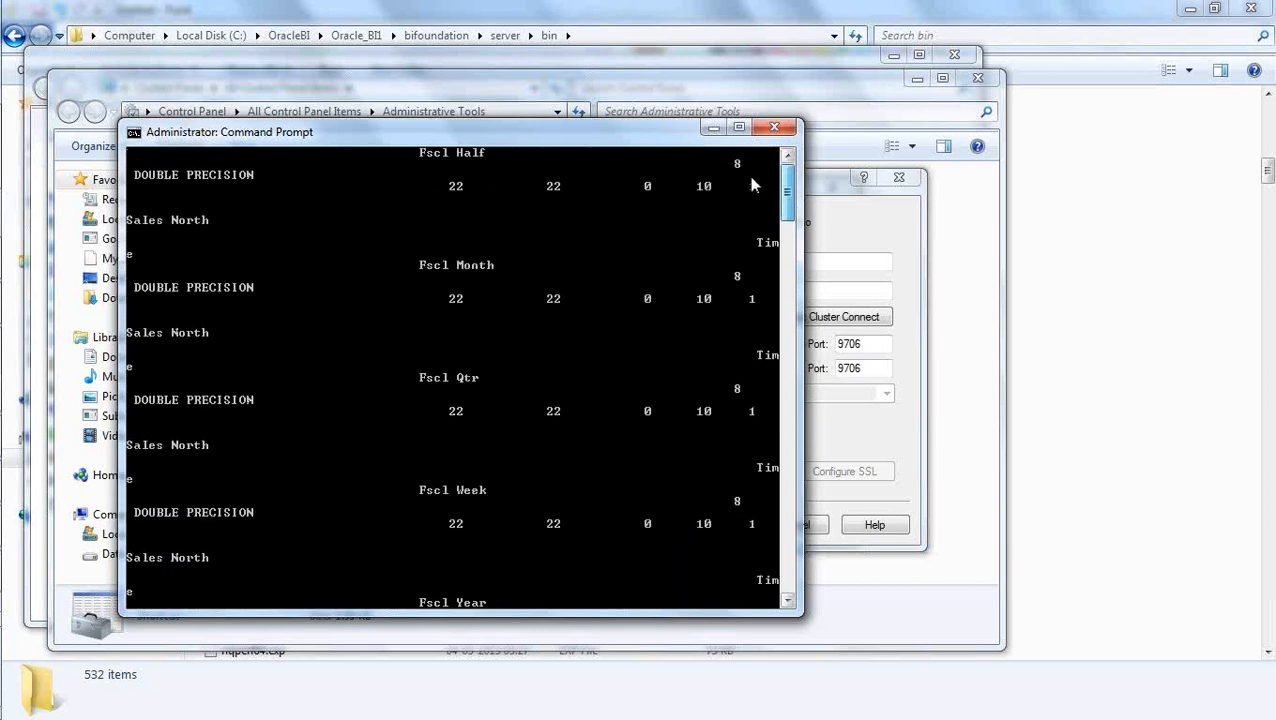
# Look through the column info output to its end, leave nqcmd, and clear the command prompt screen with cls.
pyautogui.moveTo(748, 388); pyautogui.dragTo(763, 614)
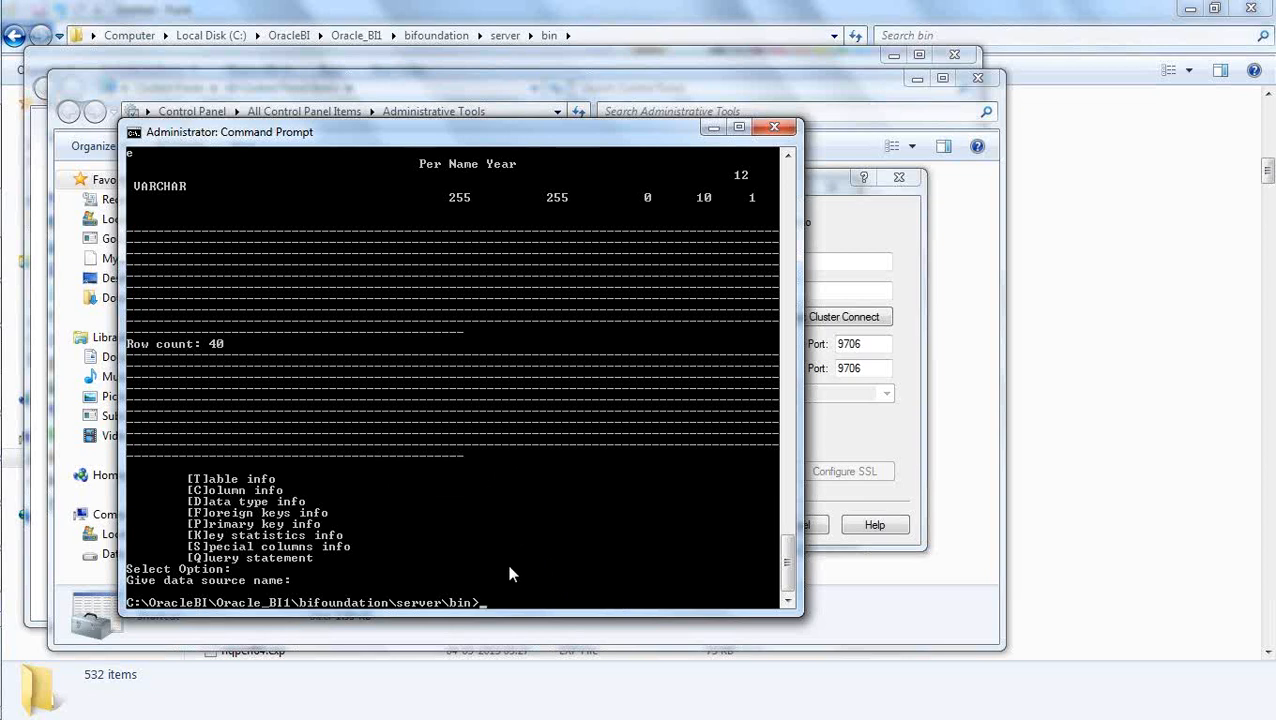
pyautogui.write('cls')
pyautogui.press('Return')
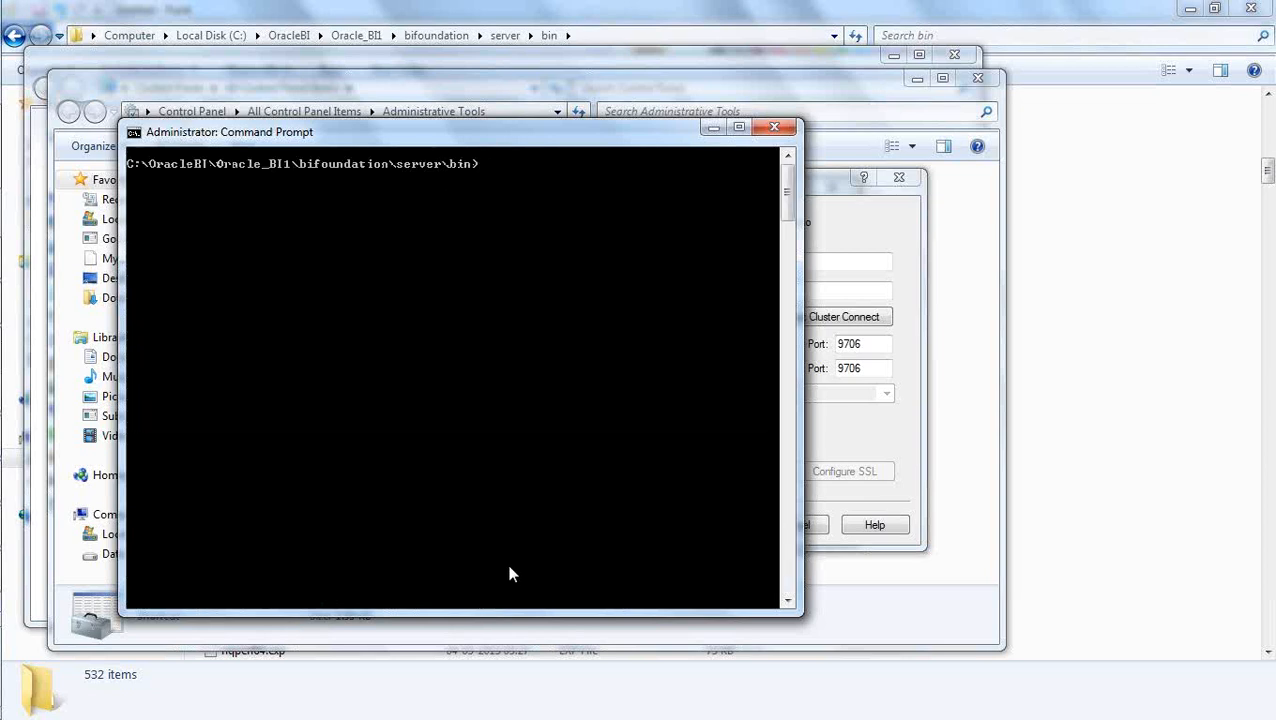
# Cancel the Oracle BI Server DSN configuration and close the ODBC Data Source Administrator without saving.
pyautogui.hotkey('alt', 'Tab')
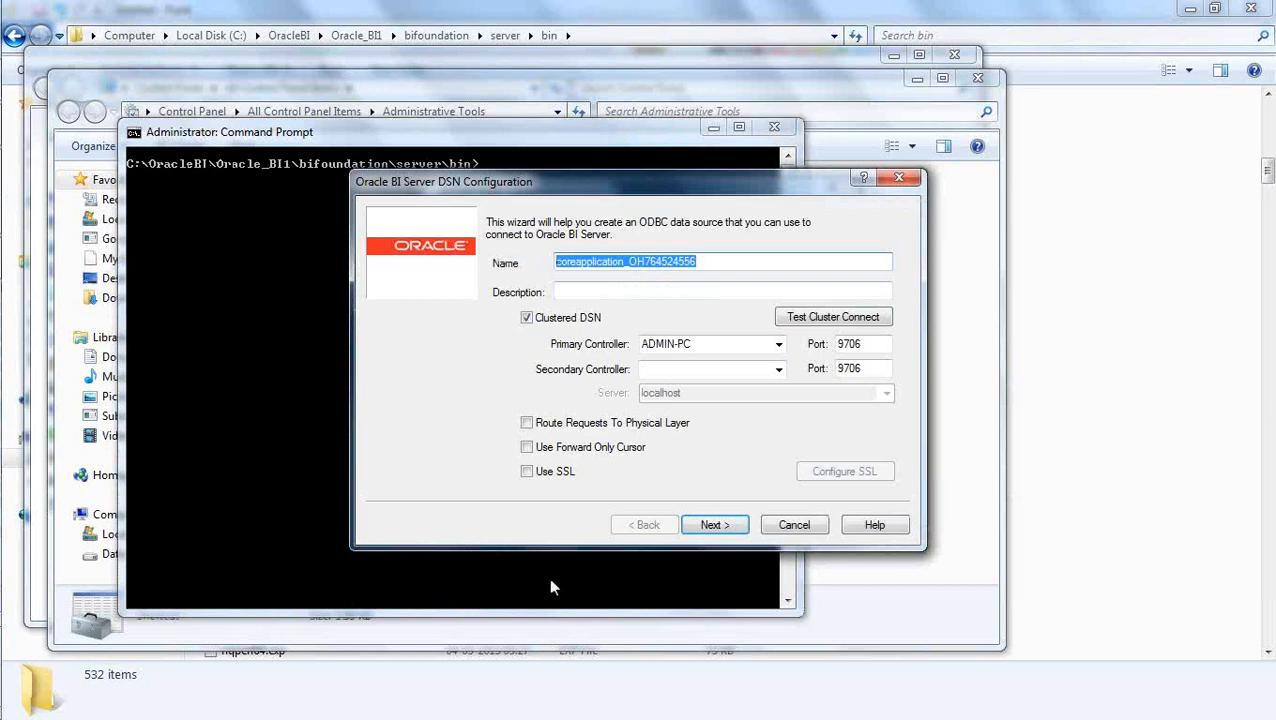
pyautogui.click(793, 527)
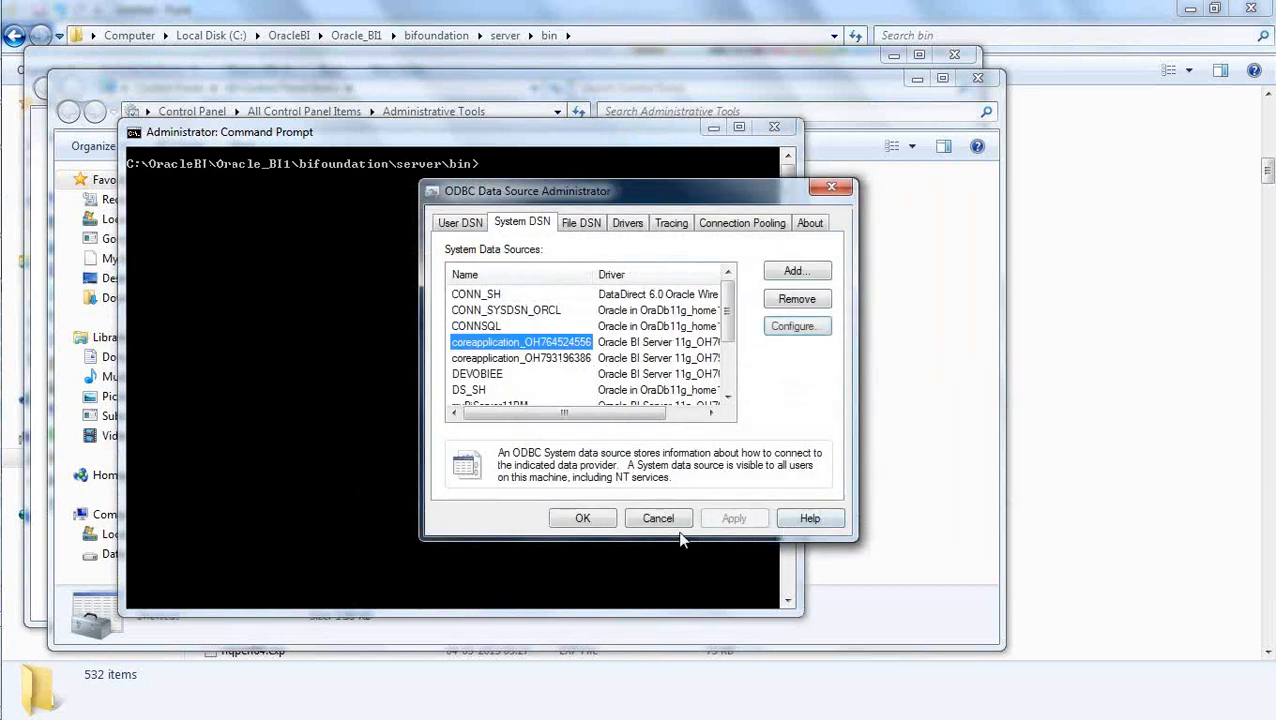
pyautogui.click(662, 522)
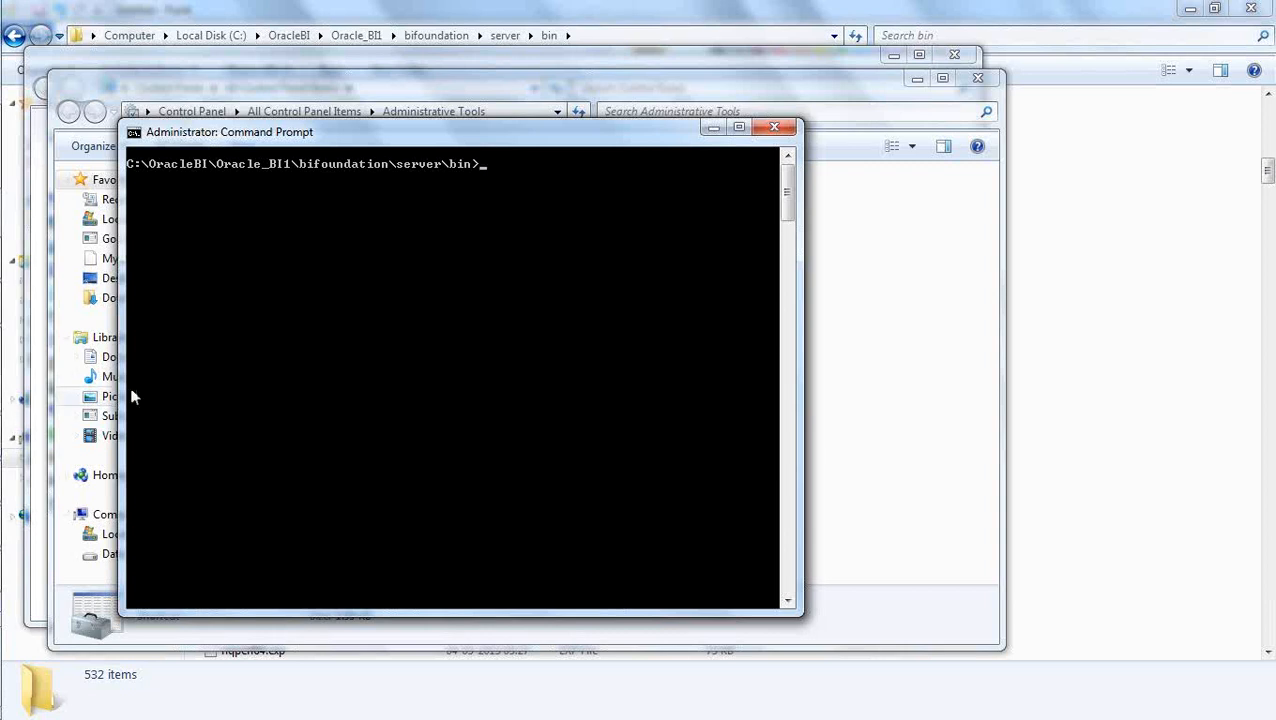
# Close the Administrative Tools and Control Panel windows.
pyautogui.moveTo(50, 505)
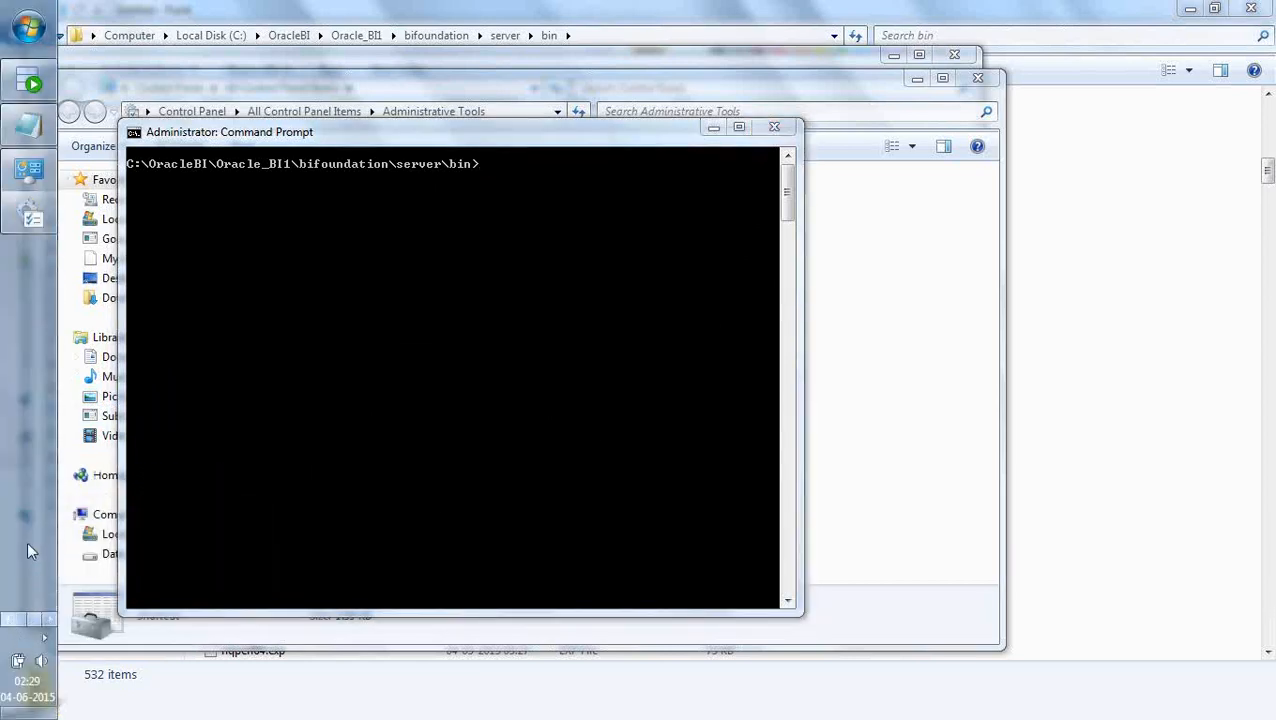
pyautogui.click(16, 215)
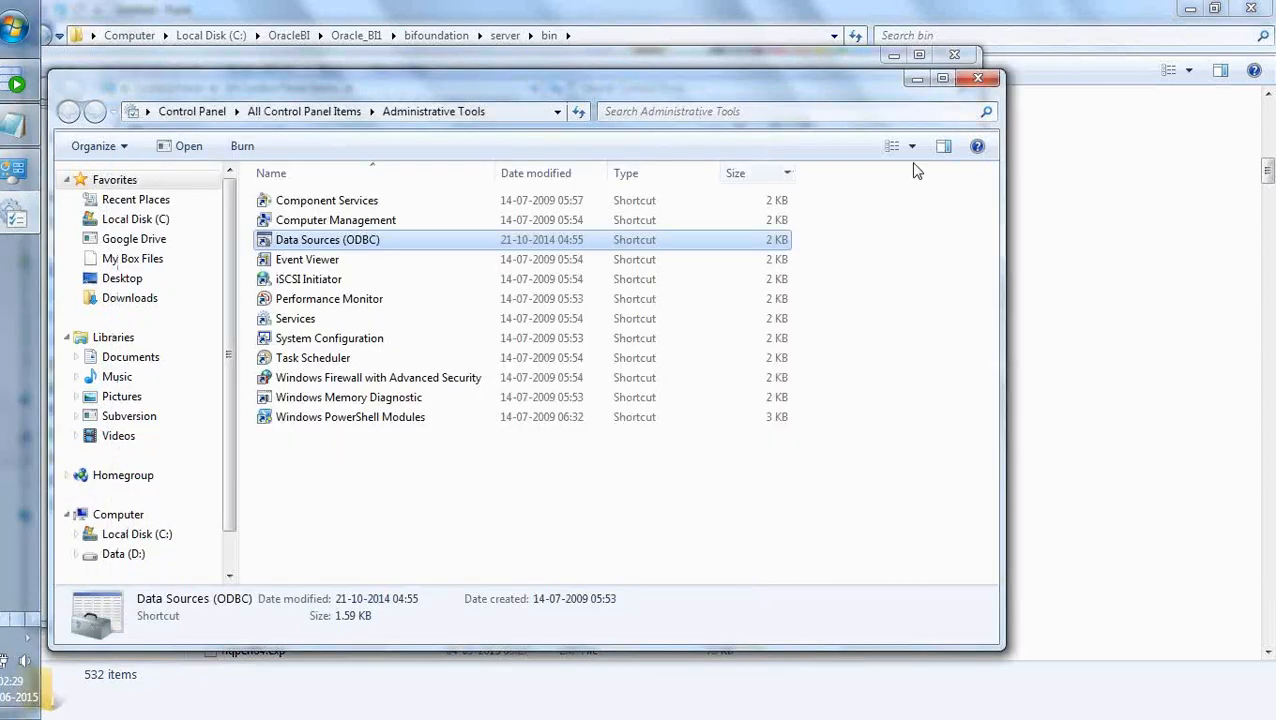
pyautogui.click(977, 78)
pyautogui.click(24, 178)
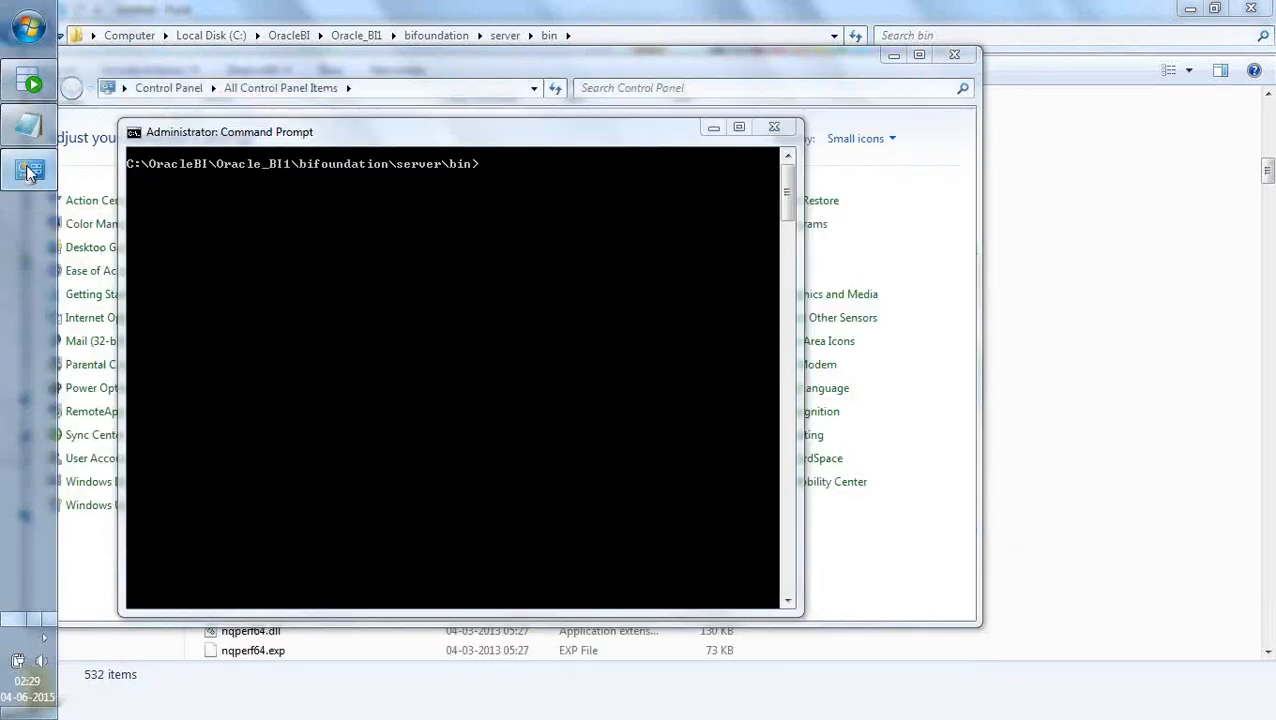
pyautogui.click(26, 172)
pyautogui.click(942, 61)
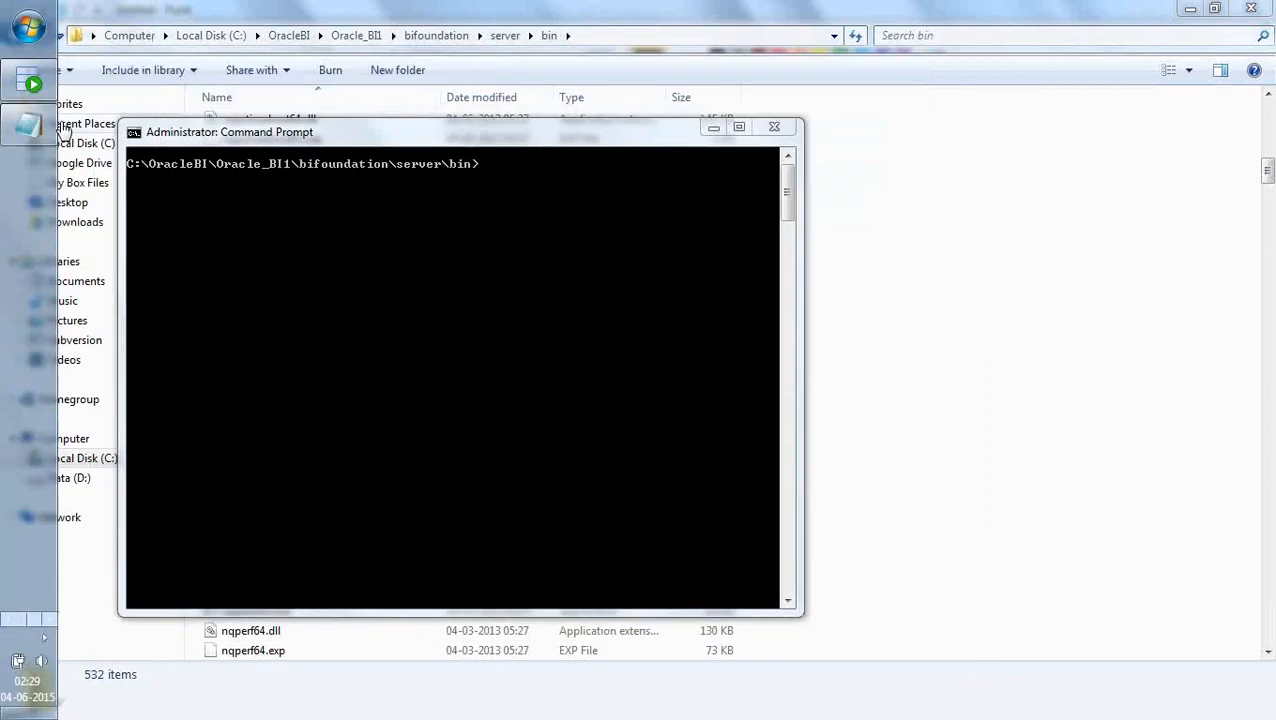
# In the aggregate_command Notepad file, duplicate the Aggr_6AM_script.txt nqcmd command, including its account password, below a separator line of equals signs.
pyautogui.click(22, 125)
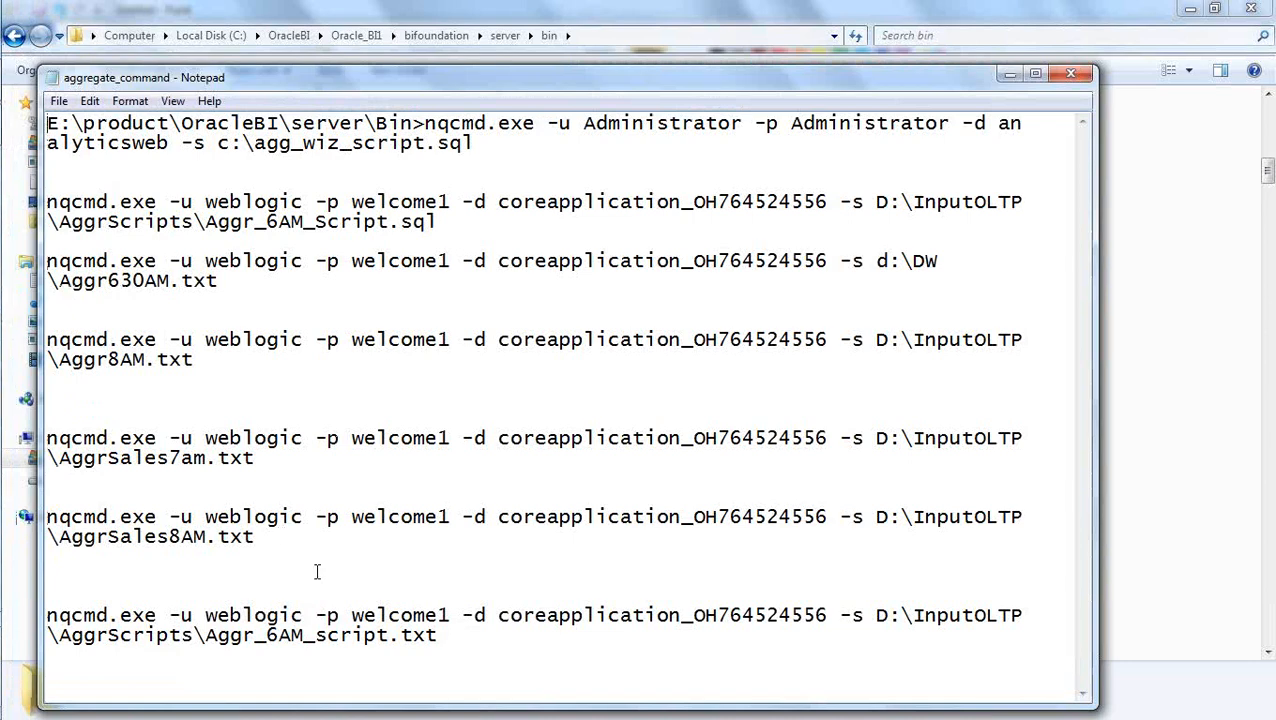
pyautogui.moveTo(453, 638); pyautogui.dragTo(41, 610)
pyautogui.hotkey('ctrl', 'c')
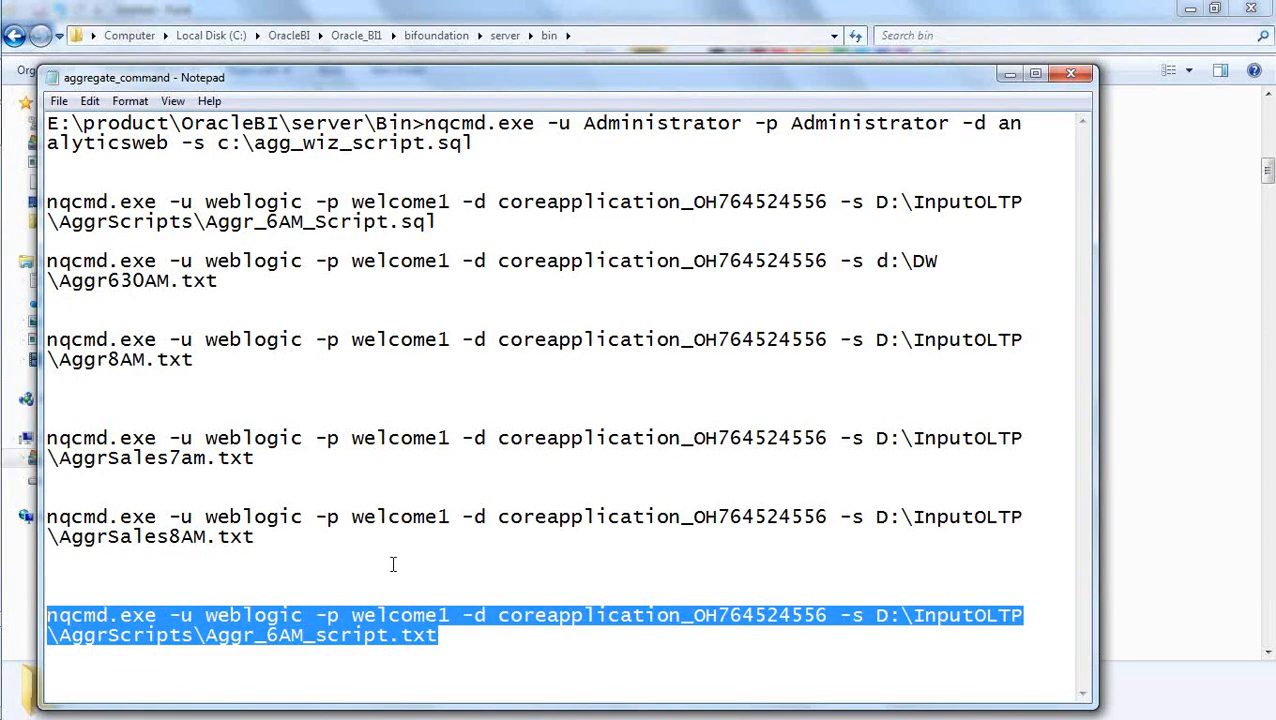
pyautogui.click(467, 641)
pyautogui.press('Return')
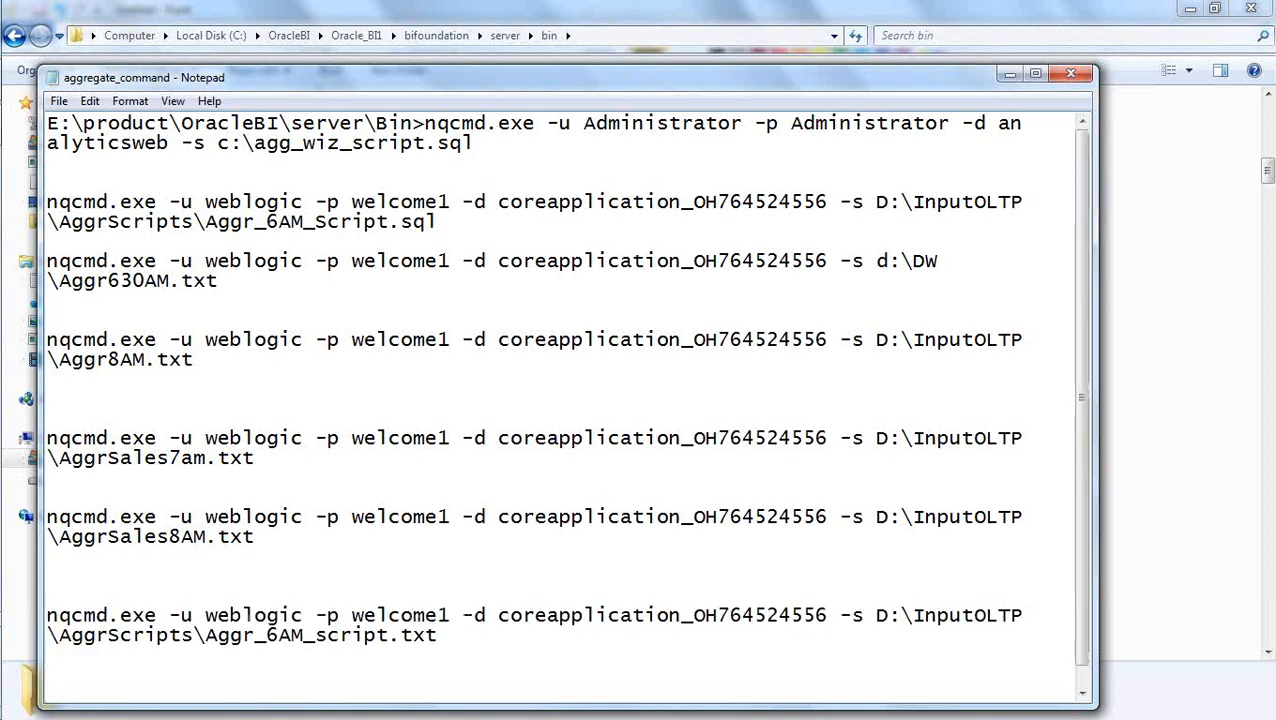
pyautogui.write('========================')
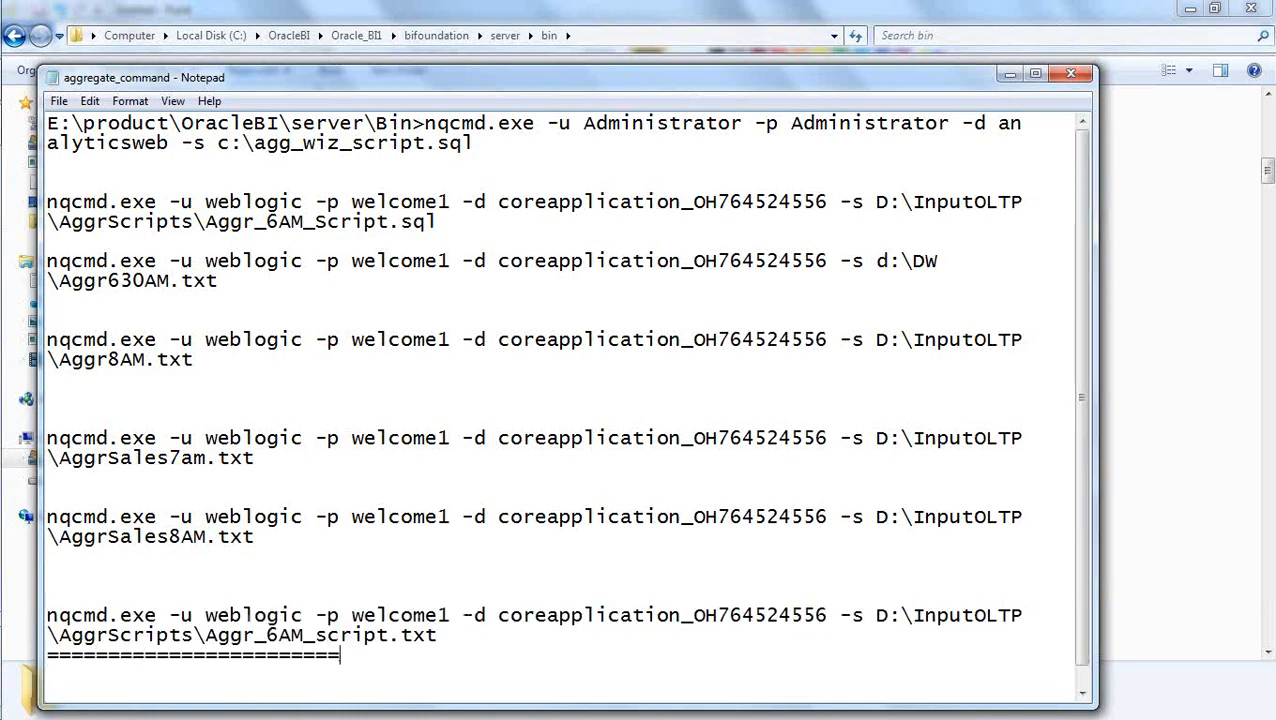
pyautogui.press('Return')
pyautogui.hotkey('ctrl', 'v')
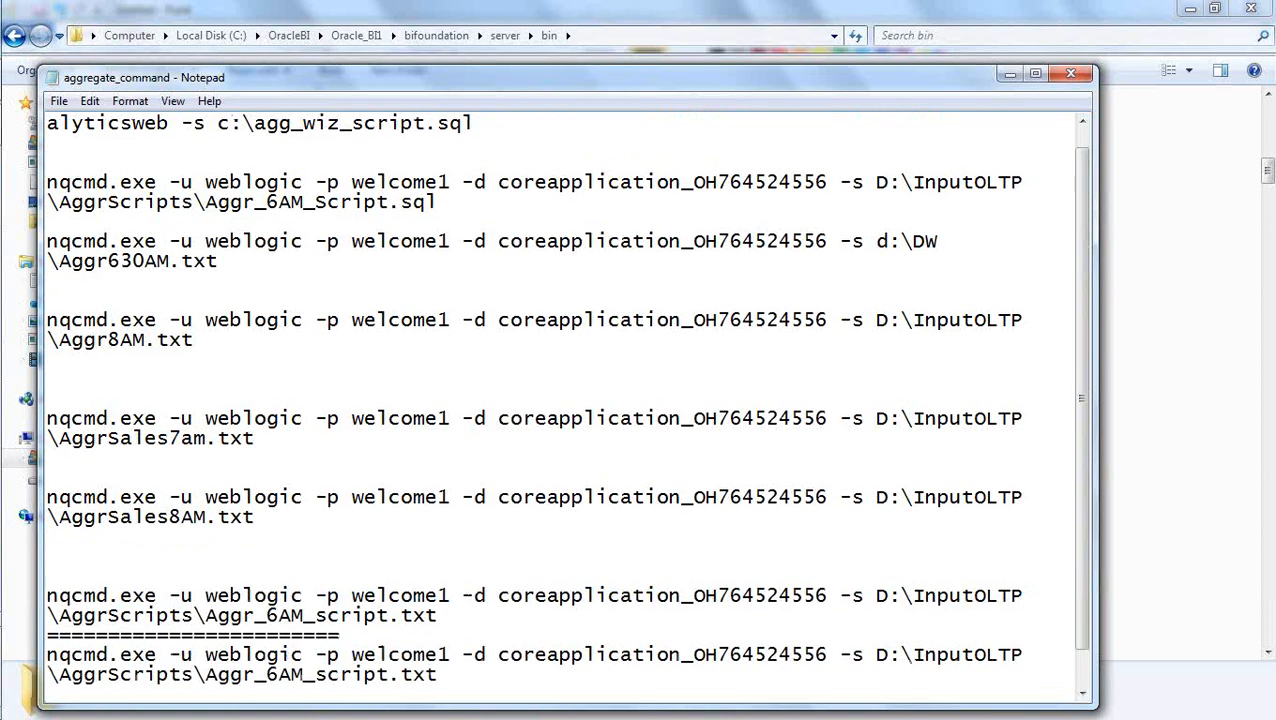
# Delete the old commands above the AggrSales7am.txt command, along with the surplus blank lines.
pyautogui.click(109, 546)
pyautogui.press('Delete')
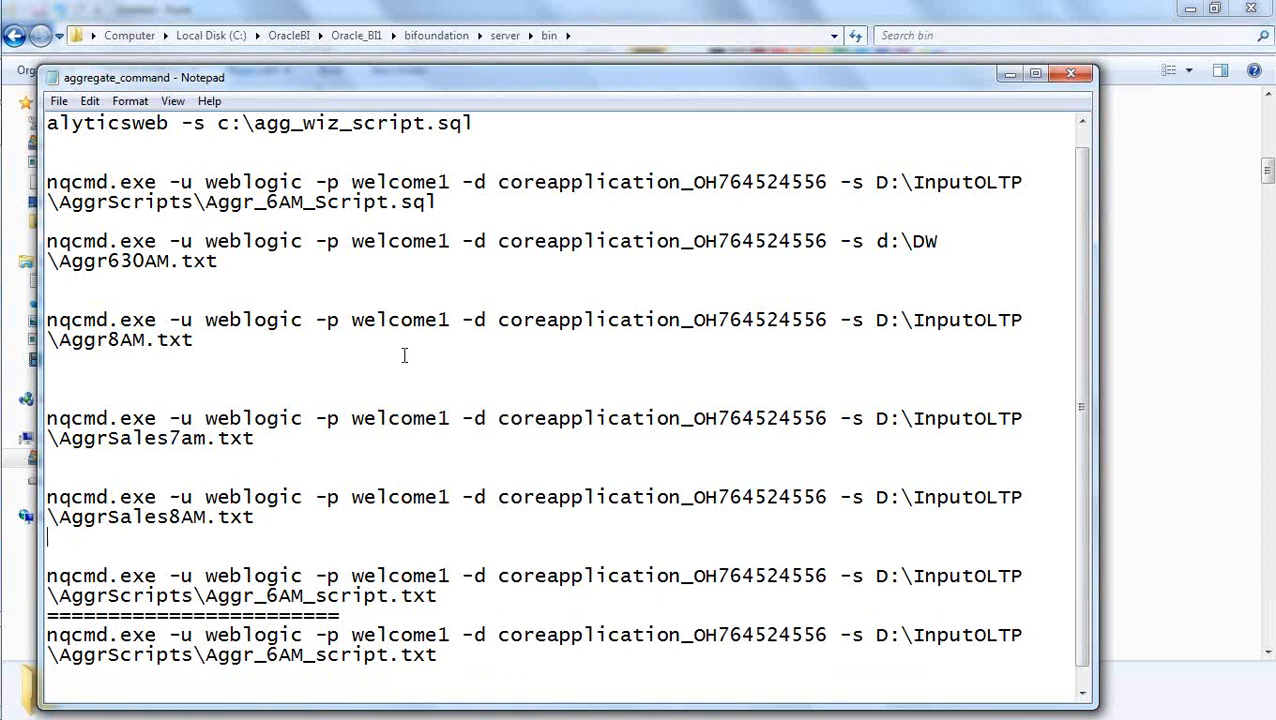
pyautogui.moveTo(195, 340); pyautogui.dragTo(33, 103)
pyautogui.press('Delete')
pyautogui.press('Delete')
pyautogui.press('Delete')
pyautogui.press('Delete')
pyautogui.press('Delete')
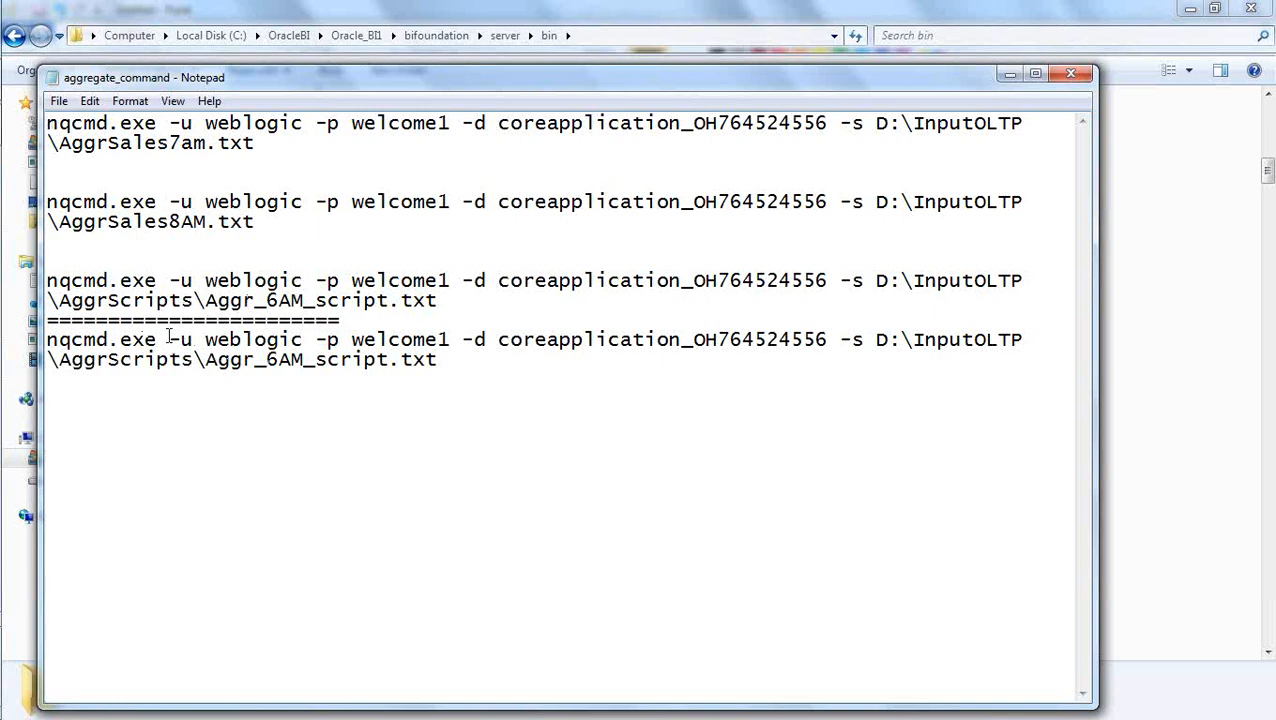
# Examine the parts of the duplicated nqcmd command: executable, user name, account password, DSN name and the -s script option.
pyautogui.moveTo(158, 340); pyautogui.dragTo(48, 348)
pyautogui.moveTo(192, 340); pyautogui.dragTo(167, 341)
pyautogui.click(199, 392)
pyautogui.moveTo(204, 341); pyautogui.dragTo(297, 342)
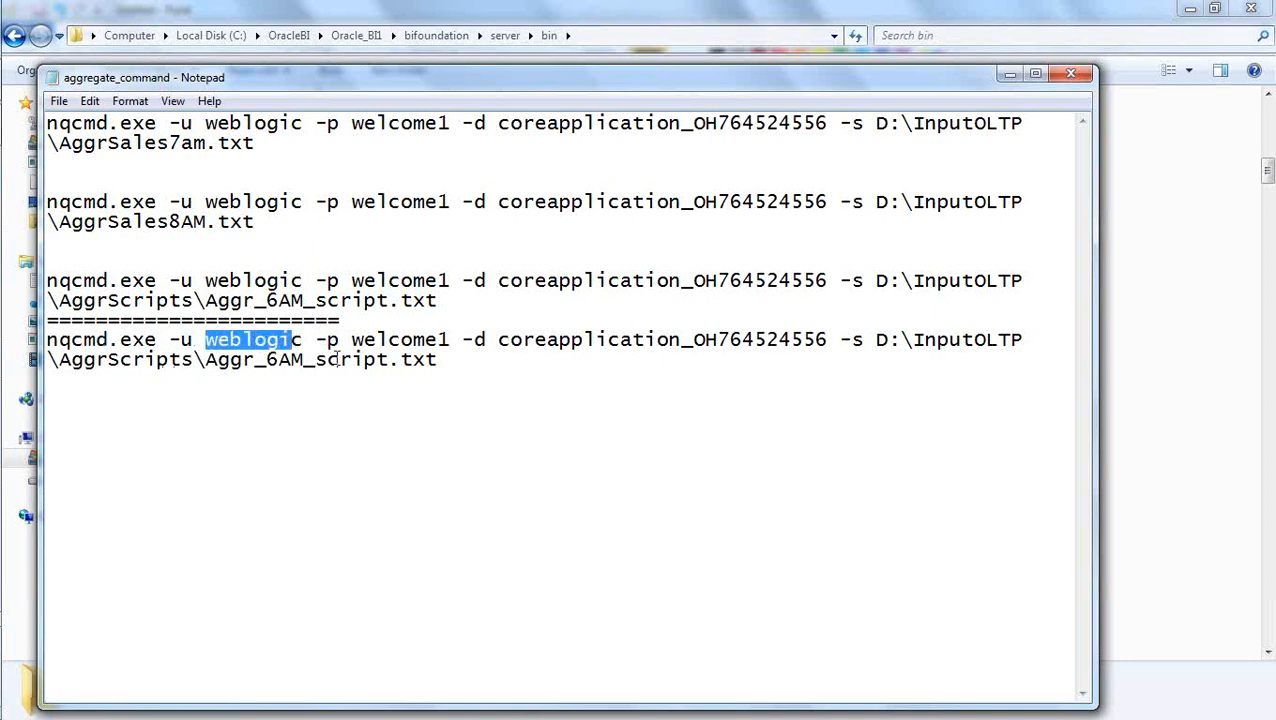
pyautogui.moveTo(451, 341); pyautogui.dragTo(350, 341)
pyautogui.click(425, 407)
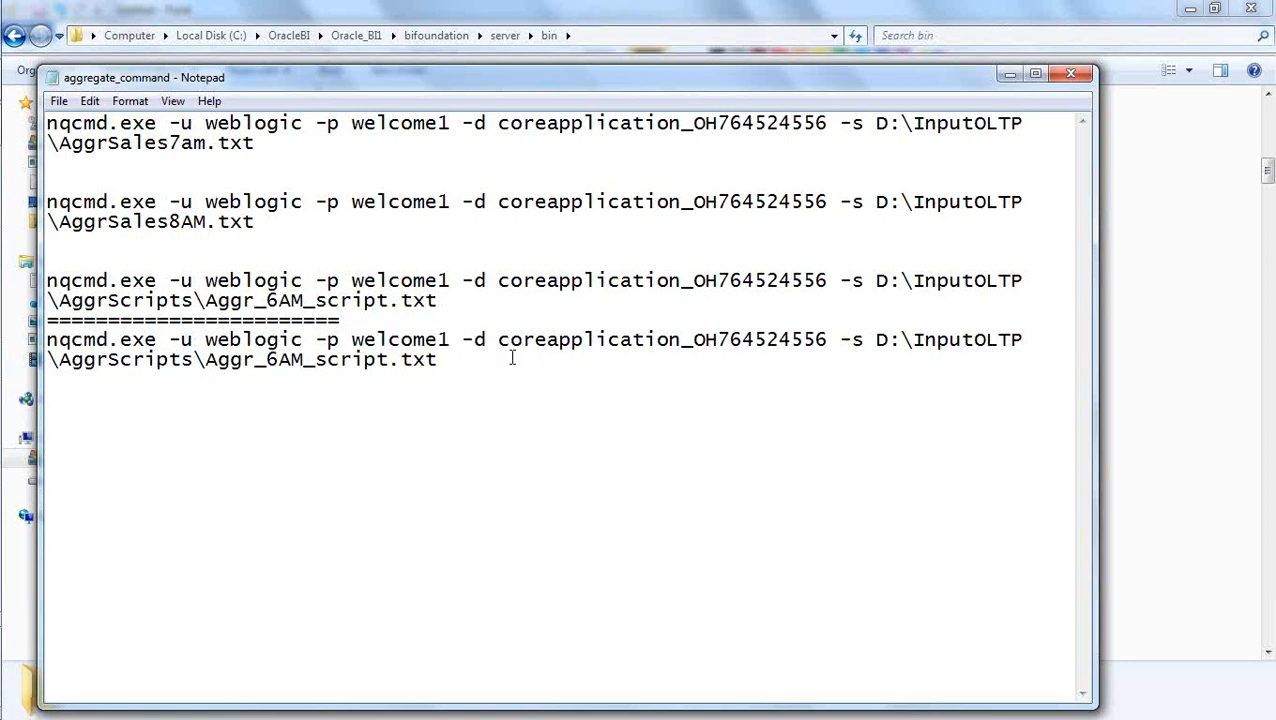
pyautogui.moveTo(827, 339); pyautogui.dragTo(500, 340)
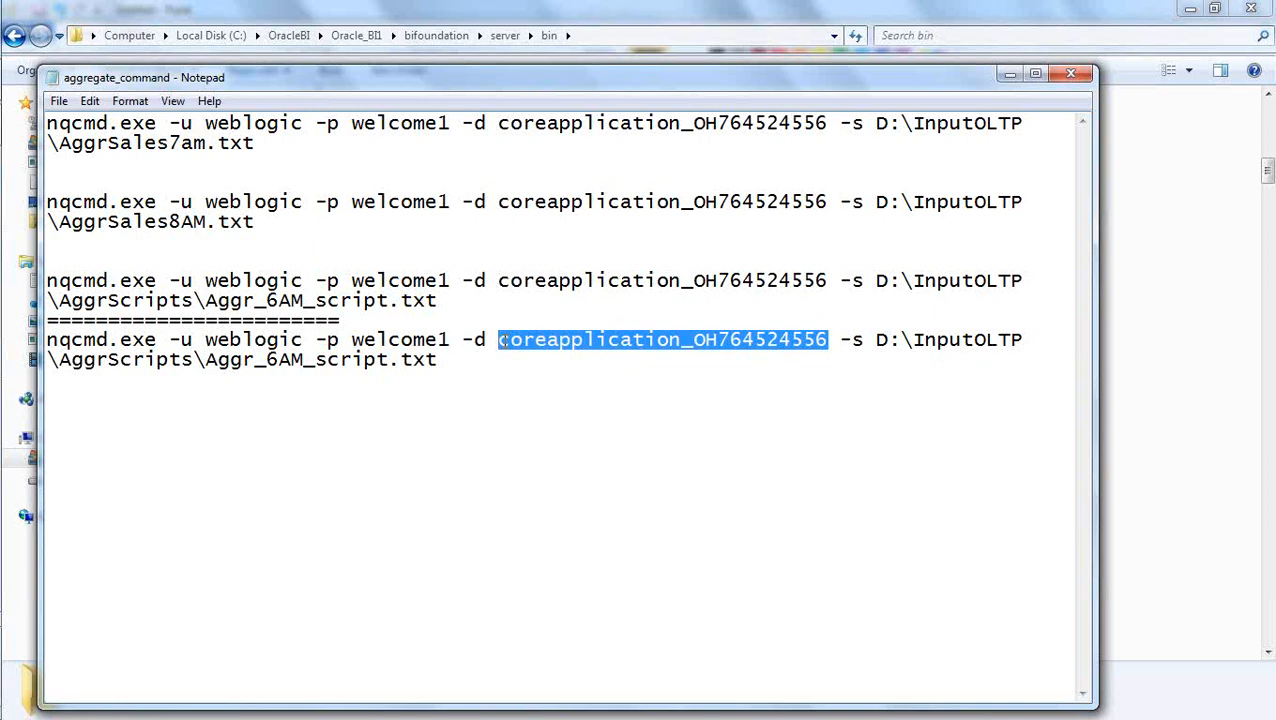
pyautogui.moveTo(826, 340); pyautogui.dragTo(47, 340)
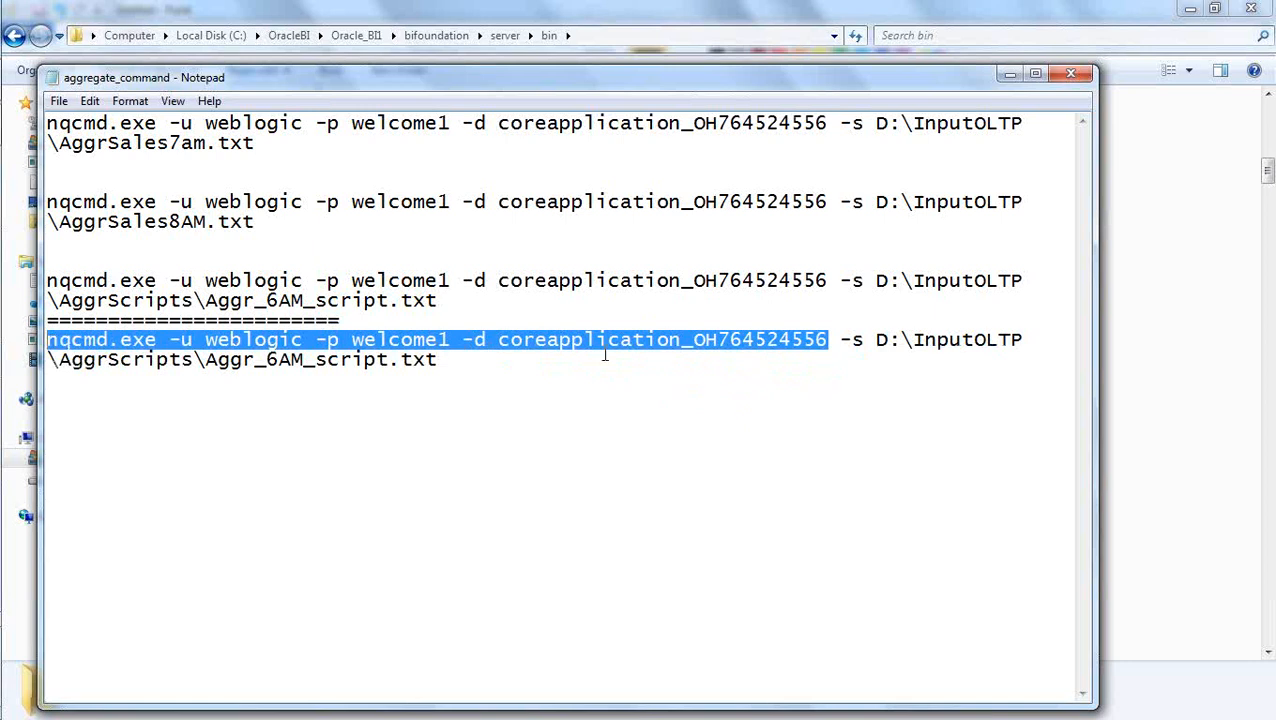
pyautogui.click(861, 340)
pyautogui.moveTo(864, 340); pyautogui.dragTo(842, 340)
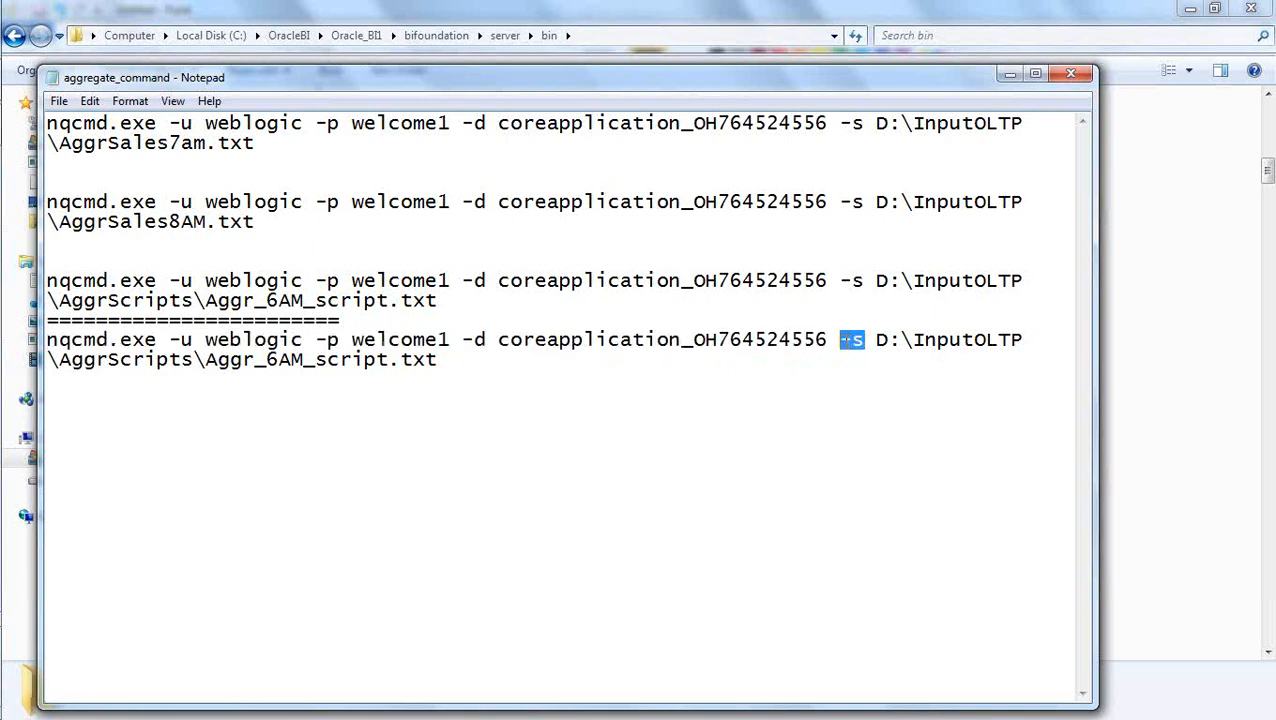
pyautogui.click(853, 359)
# Switch to the file explorer and open the D:\InputOLTP\AggrScripts folder.
pyautogui.hotkey('alt', 'Tab')
pyautogui.hotkey('alt', 'Tab')
pyautogui.hotkey('alt', 'Tab')
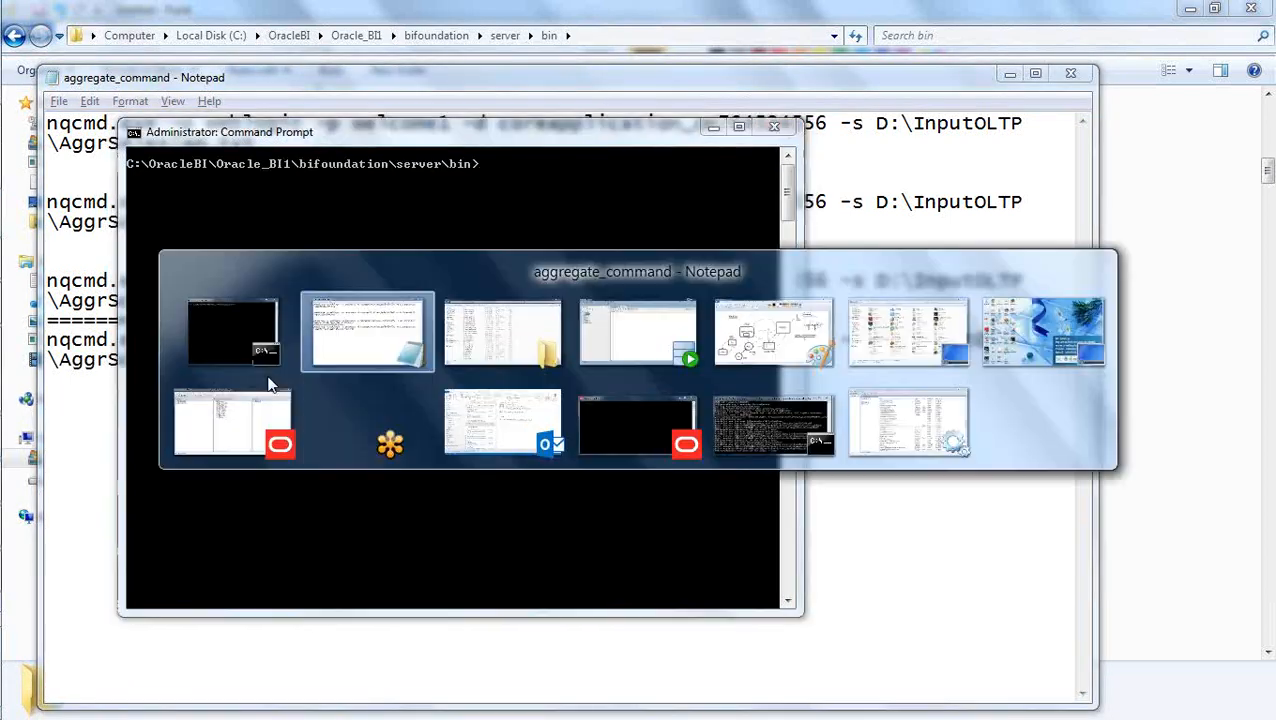
pyautogui.hotkey('alt', 'Tab')
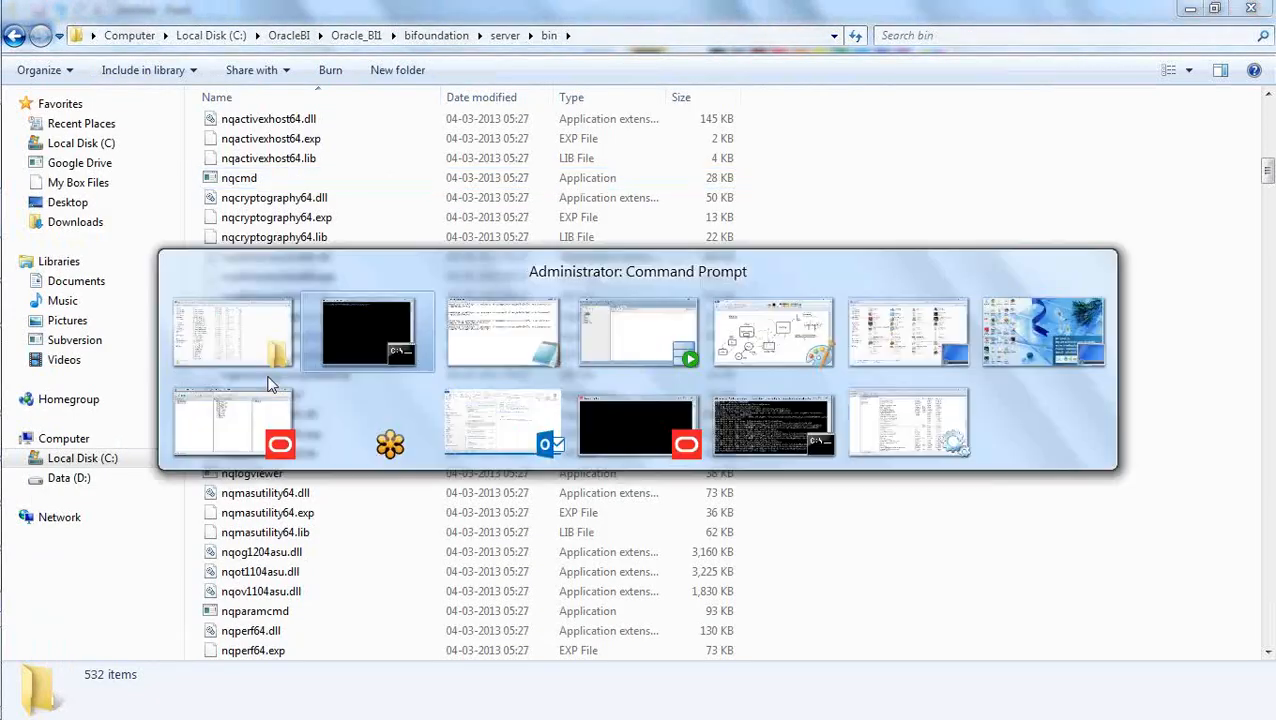
pyautogui.hotkey('alt', 'Tab')
pyautogui.hotkey('alt', 'Tab')
pyautogui.hotkey('alt', 'Tab')
pyautogui.hotkey('alt', 'Tab')
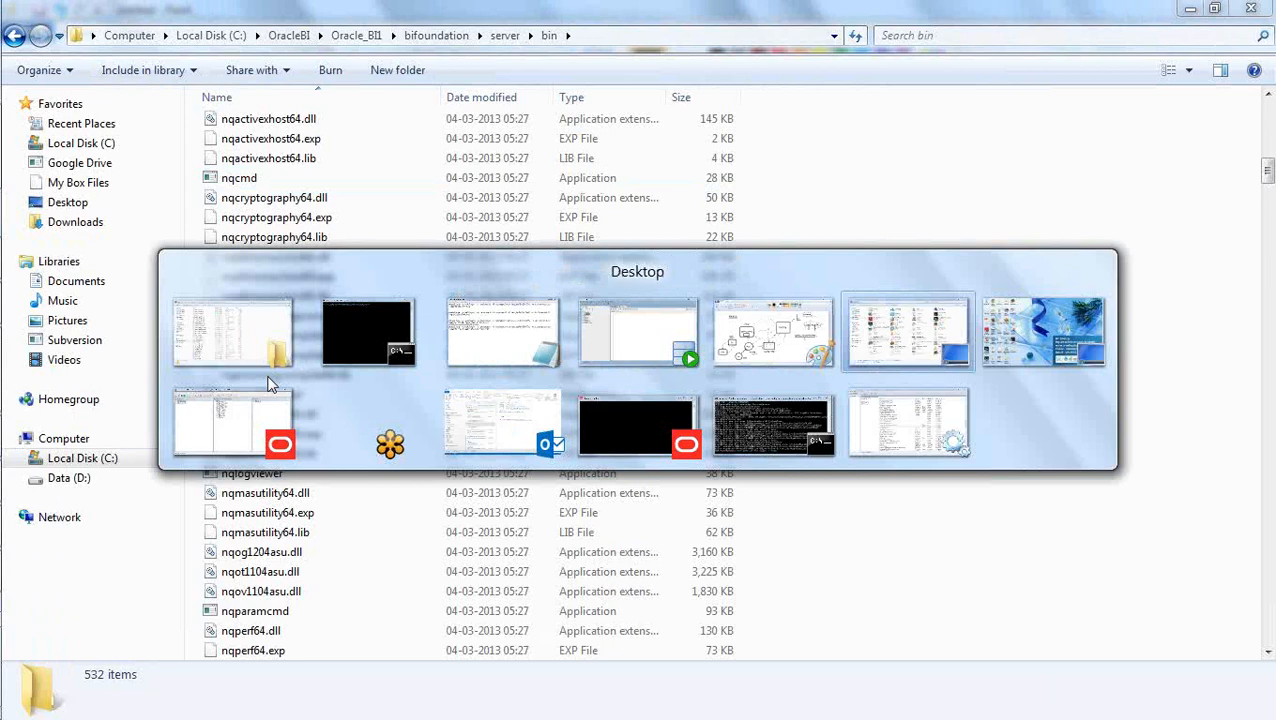
pyautogui.hotkey('alt', 'Tab')
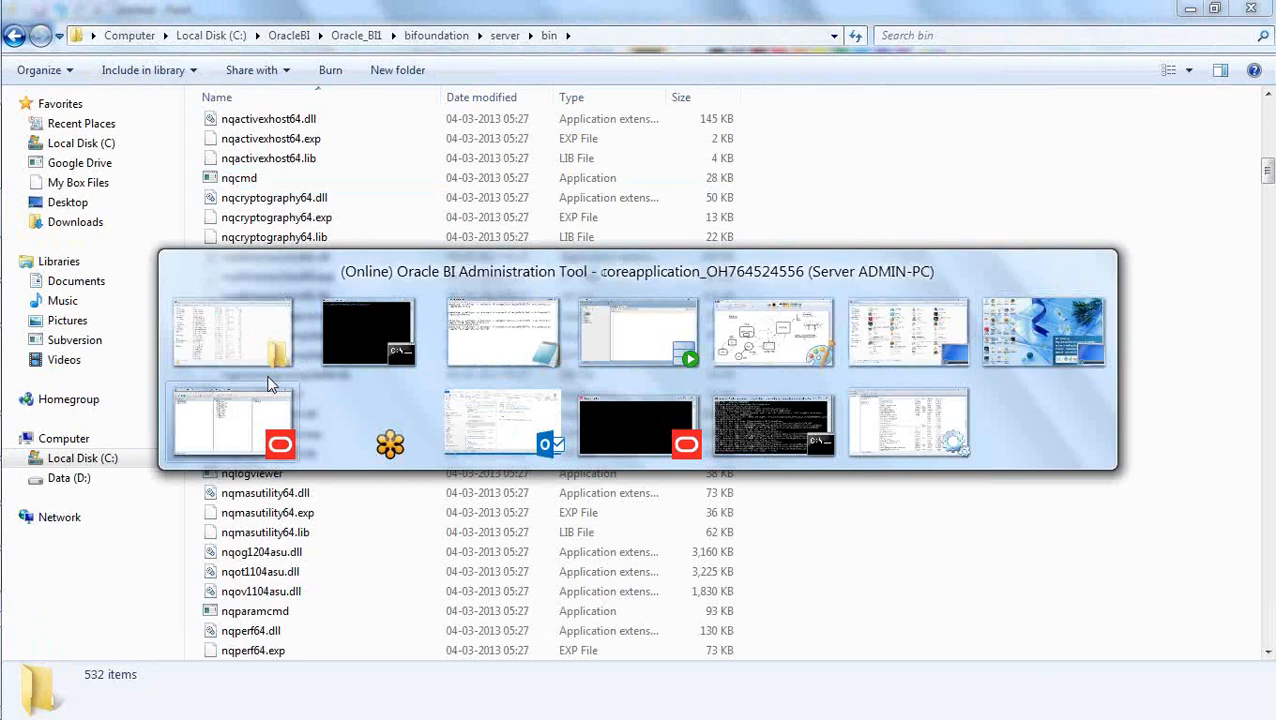
pyautogui.hotkey('alt', 'Tab')
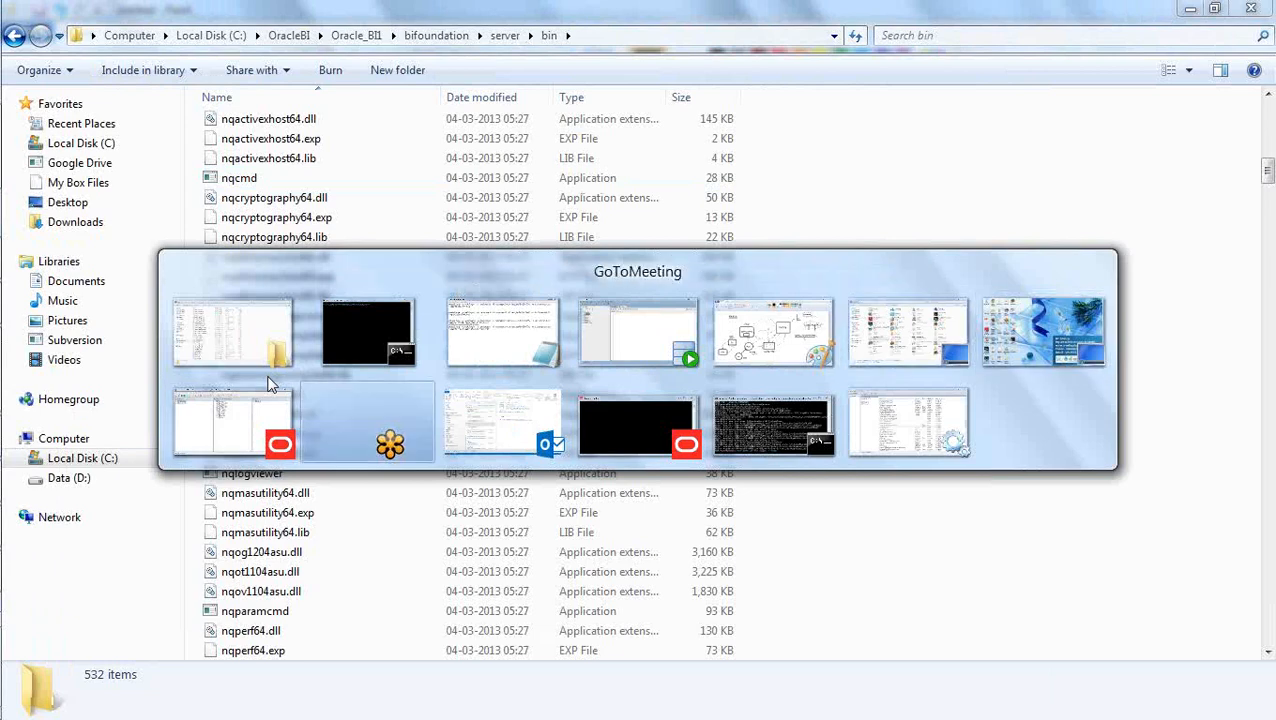
pyautogui.hotkey('alt', 'Tab')
pyautogui.hotkey('alt', 'Tab')
pyautogui.hotkey('alt', 'Tab')
pyautogui.hotkey('alt', 'Tab')
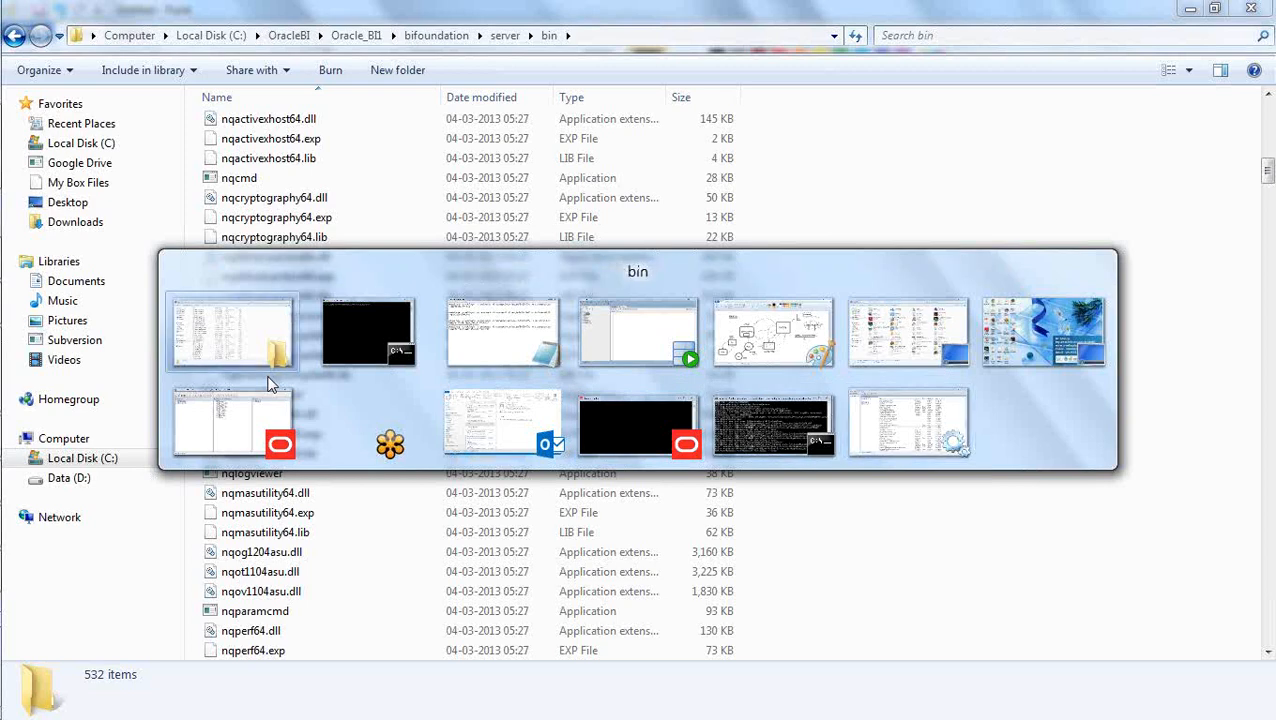
pyautogui.click(70, 478)
pyautogui.doubleClick(280, 282)
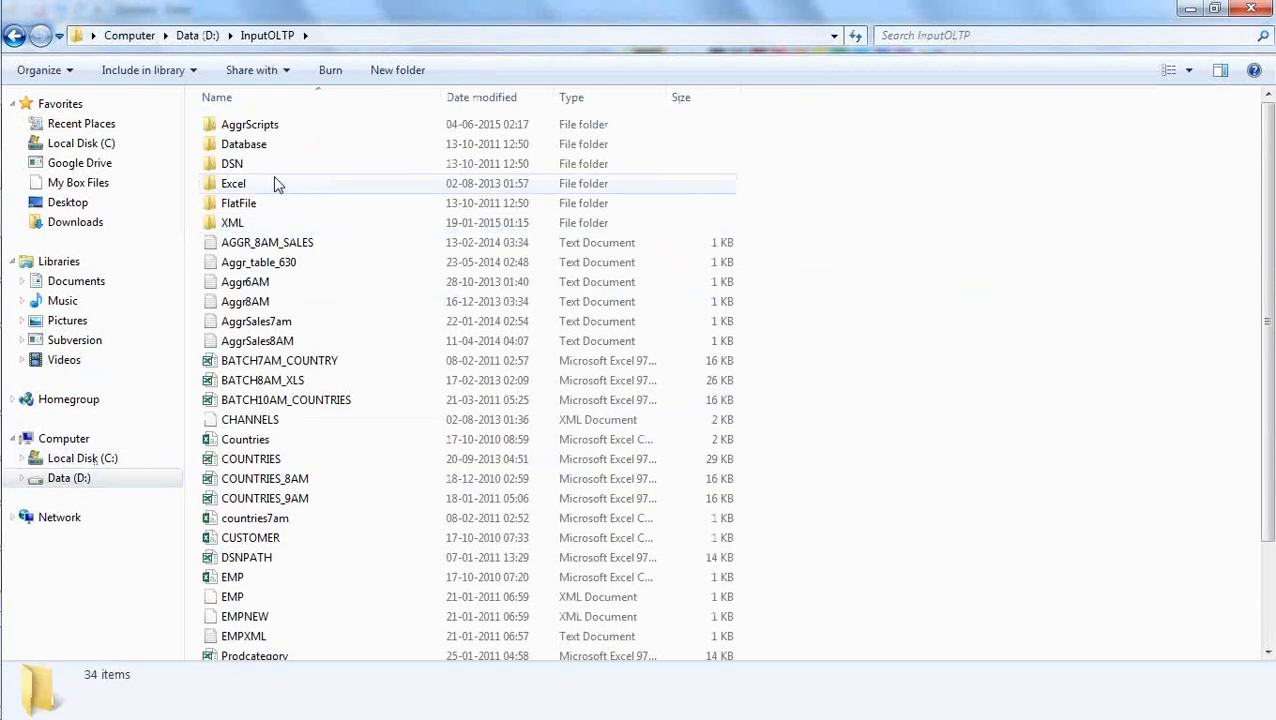
pyautogui.doubleClick(260, 125)
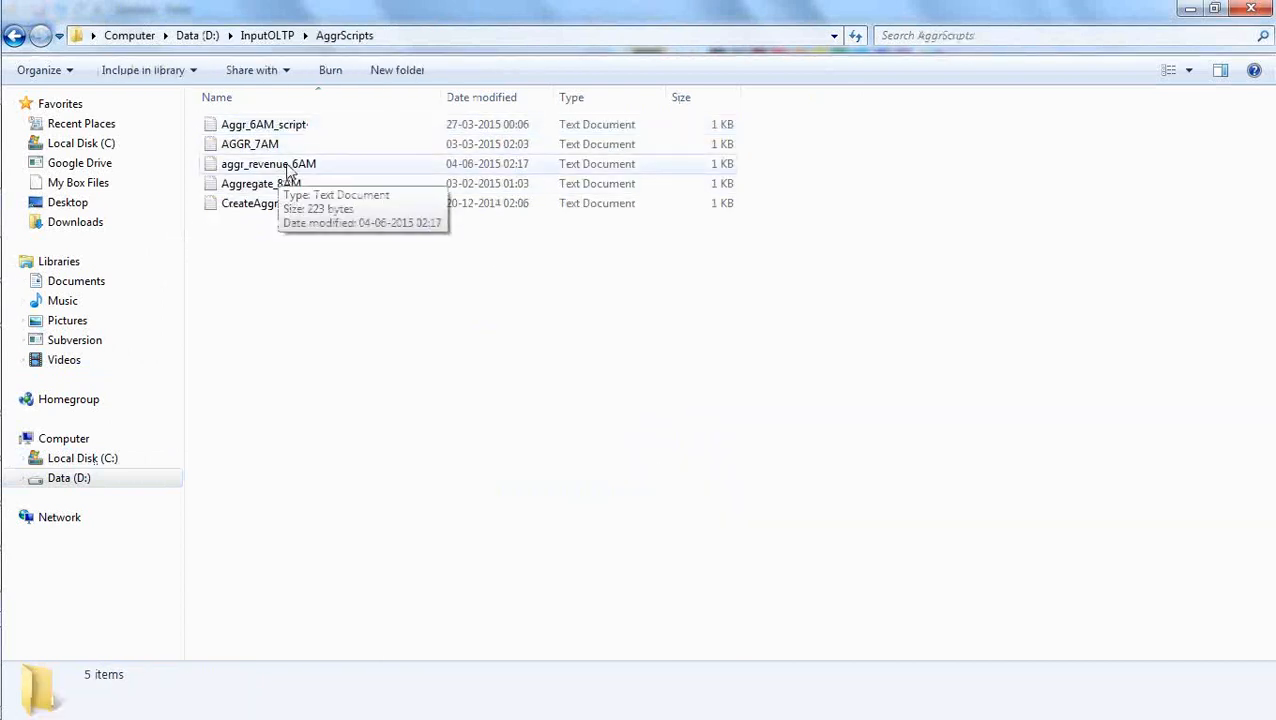
# Copy the name of the aggr_revenue_6AM text file without renaming it.
pyautogui.click(285, 166)
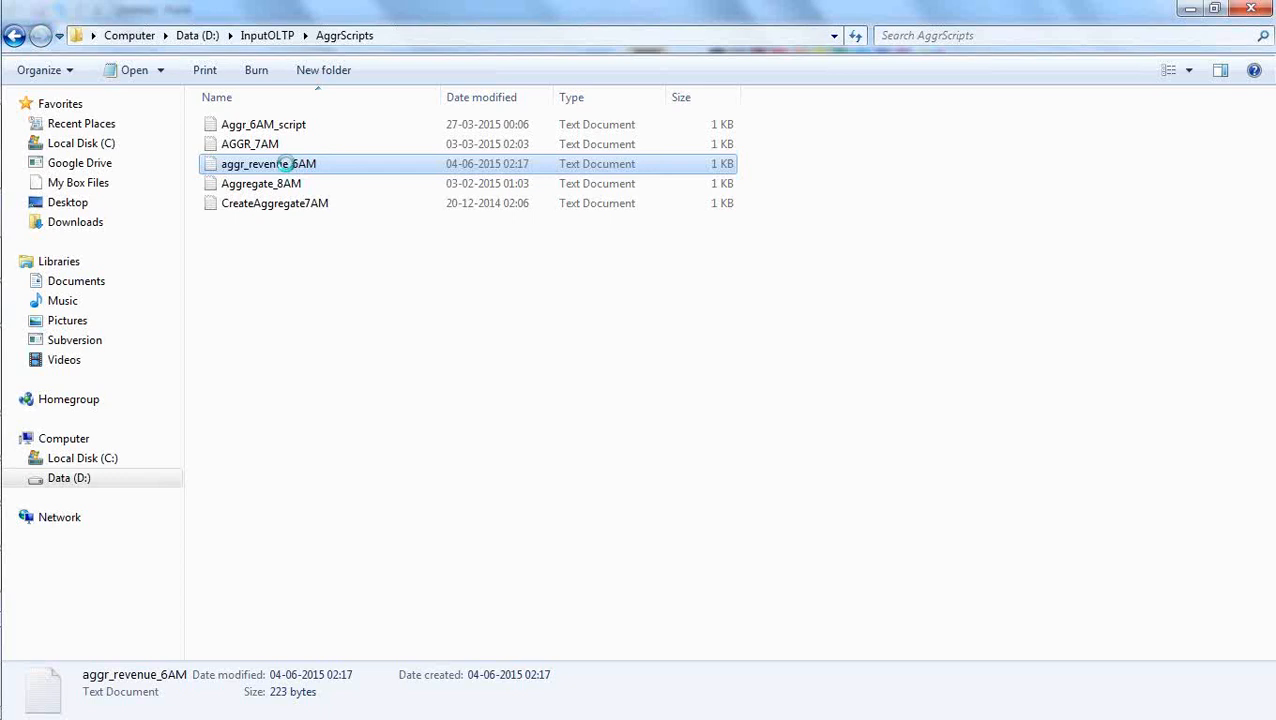
pyautogui.rightClick(286, 165)
pyautogui.click(380, 622)
pyautogui.hotkey('ctrl', 'c')
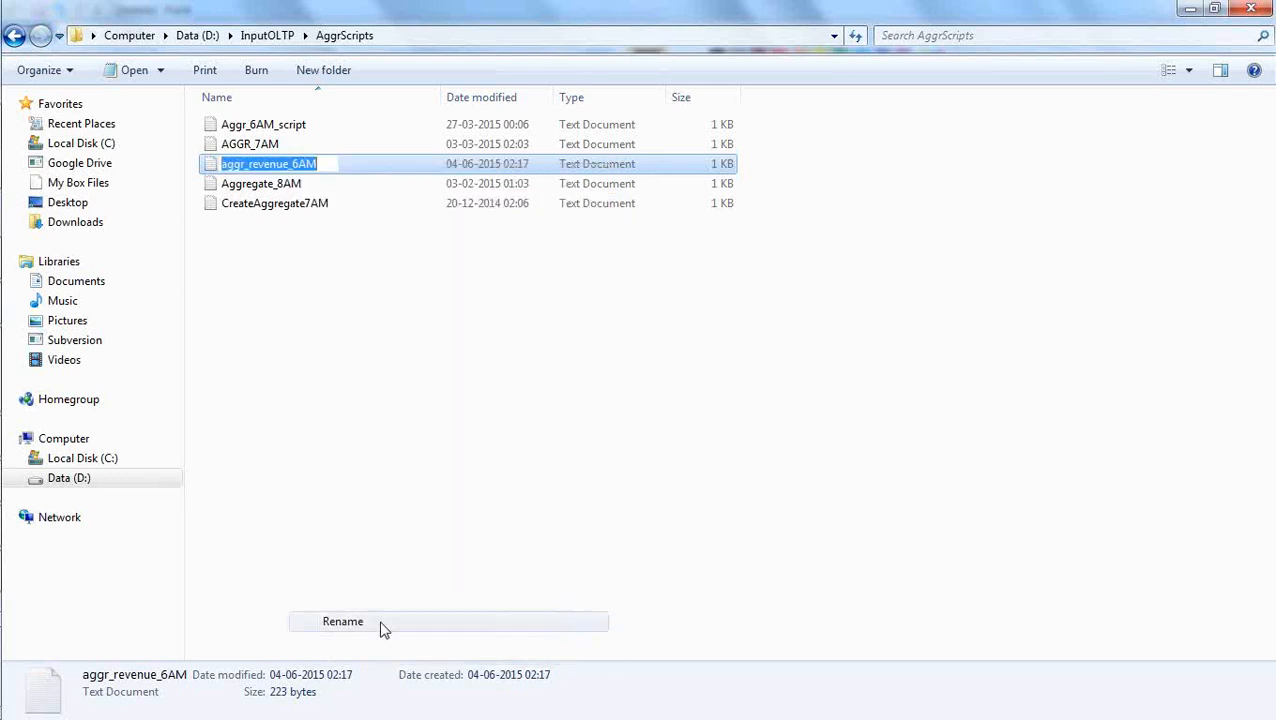
pyautogui.click(410, 370)
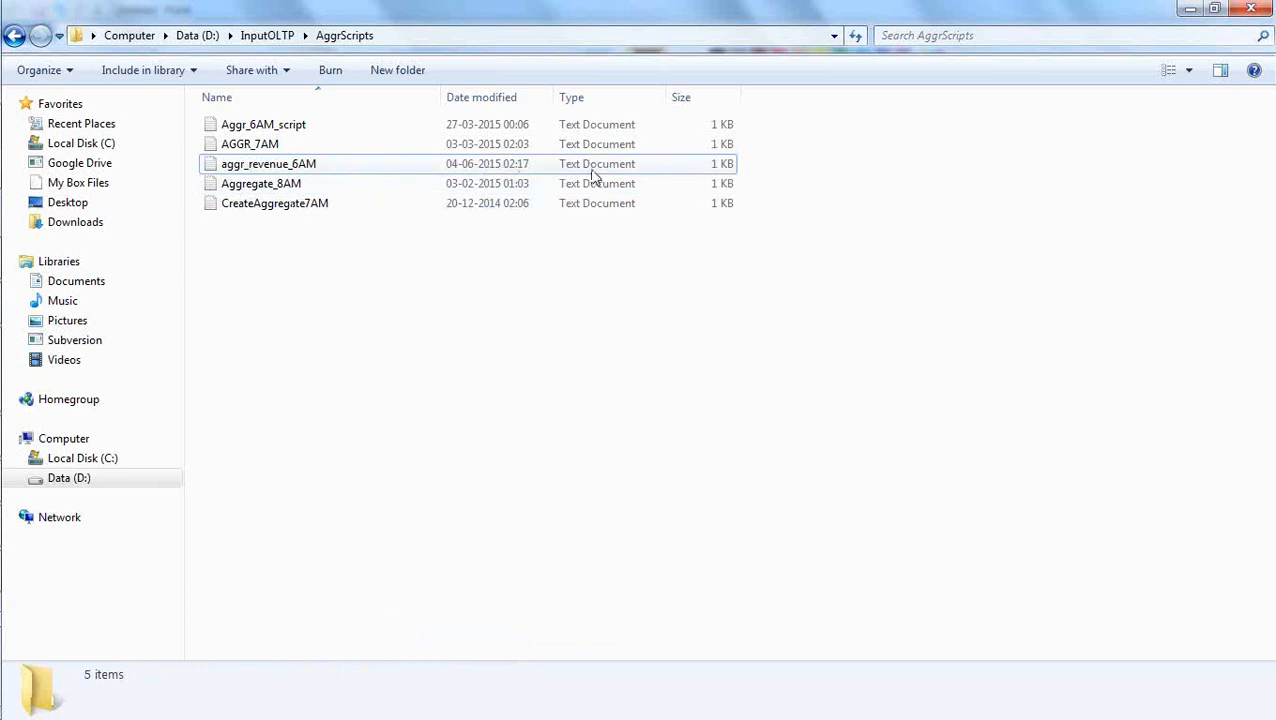
# Back in the aggregate_command file, replace the script name in the last nqcmd command with aggr_revenue_6AM.
pyautogui.hotkey('alt', 'Tab')
pyautogui.hotkey('alt', 'Tab')
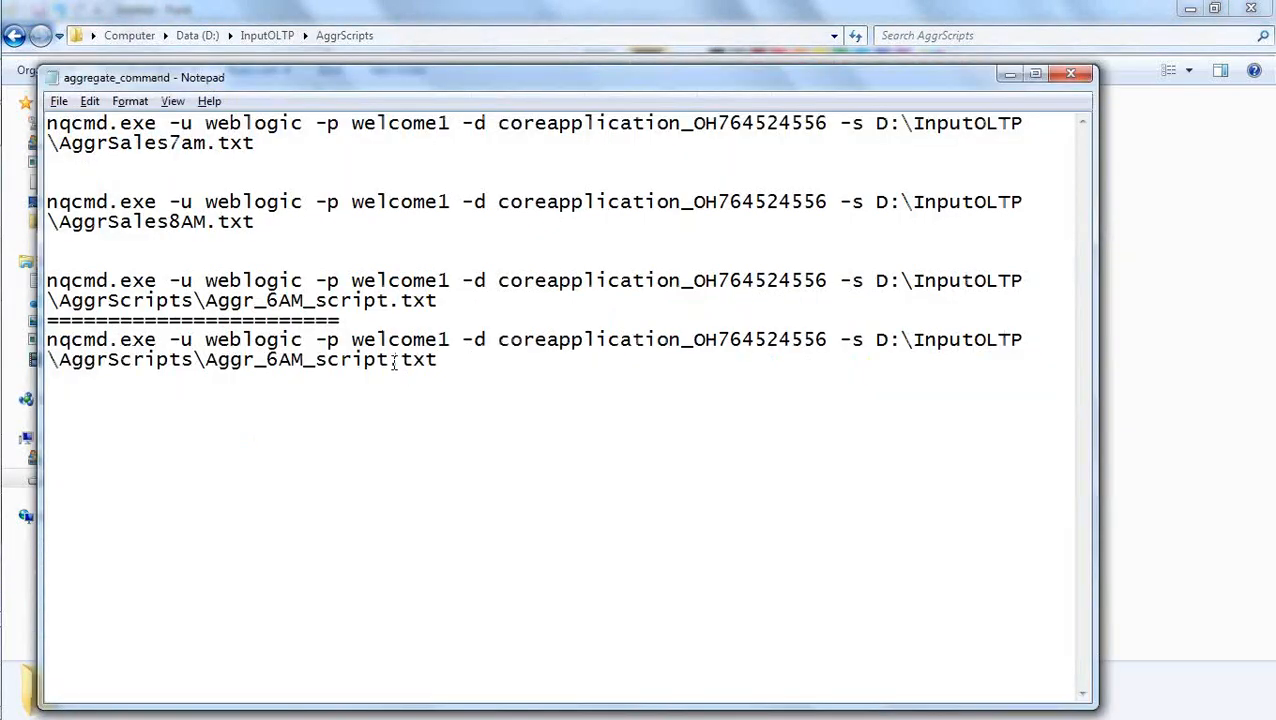
pyautogui.moveTo(389, 360); pyautogui.dragTo(207, 360)
pyautogui.hotkey('ctrl', 'v')
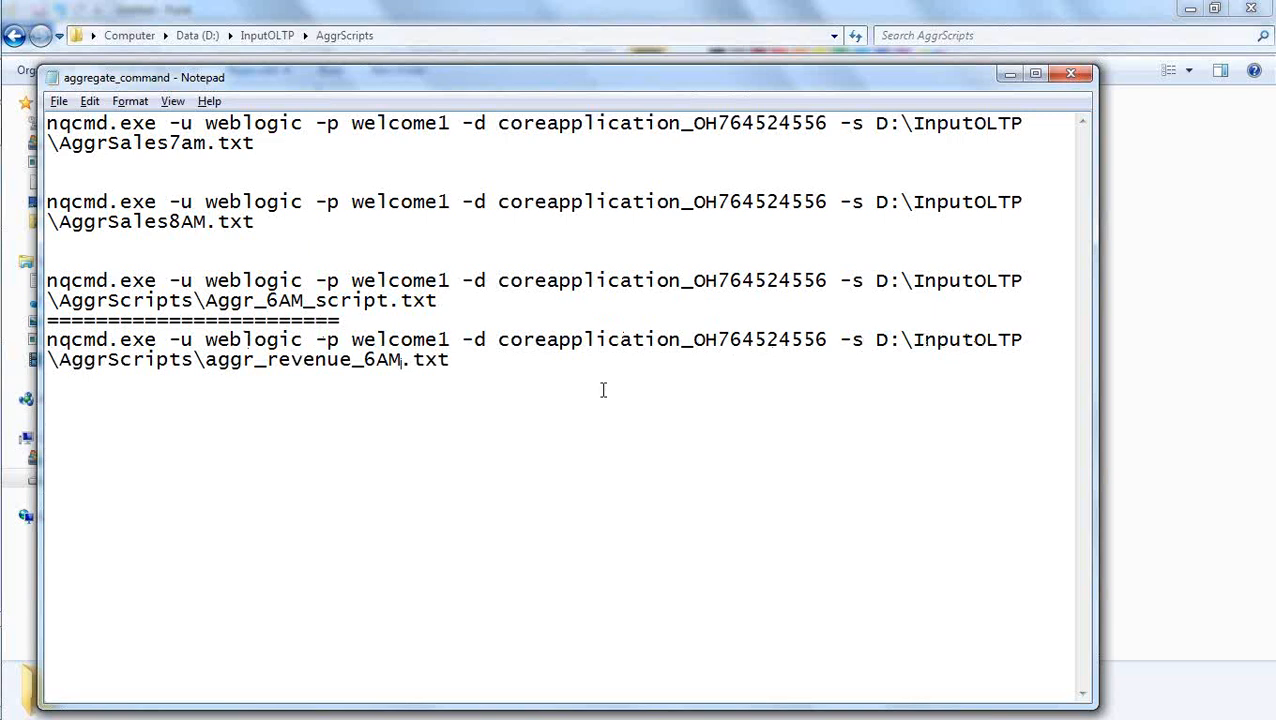
# Copy the last nqcmd command for aggr_revenue_6AM.txt, including its account password, and run it in the Command Prompt.
pyautogui.moveTo(473, 365); pyautogui.dragTo(335, 358)
pyautogui.moveTo(150, 360); pyautogui.dragTo(44, 338)
pyautogui.press('super+c')
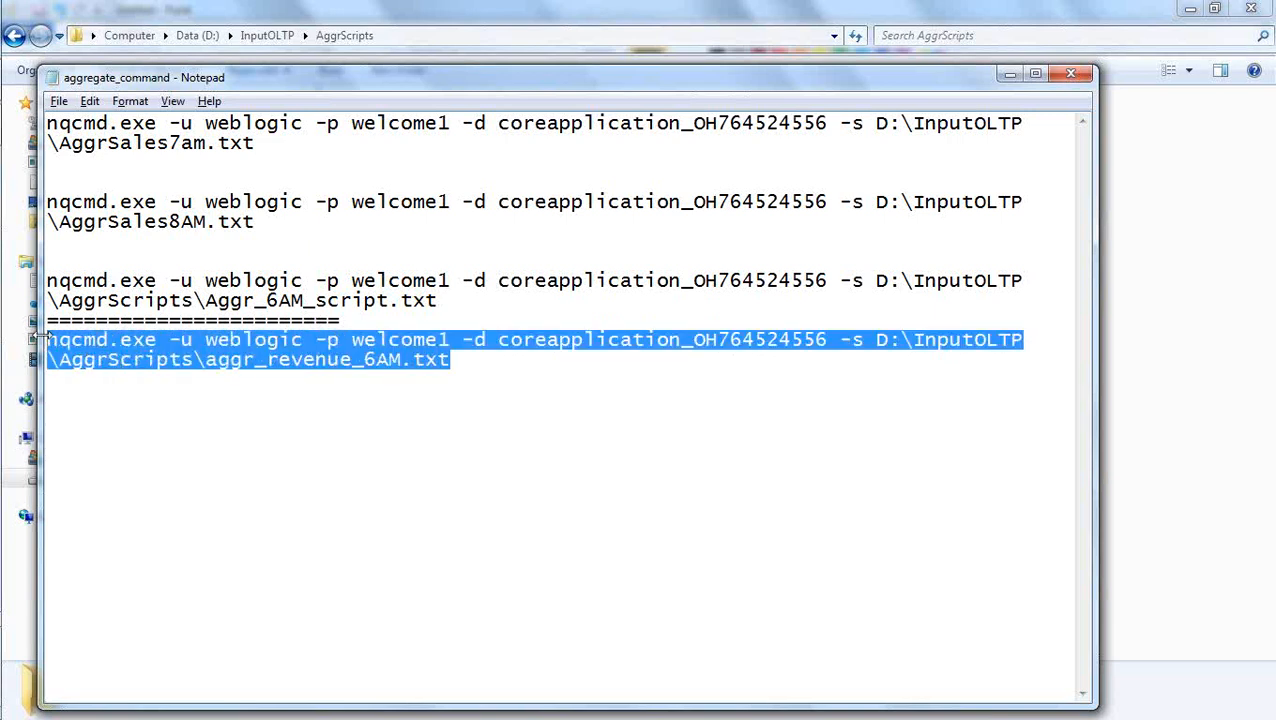
pyautogui.hotkey('alt', 'Tab')
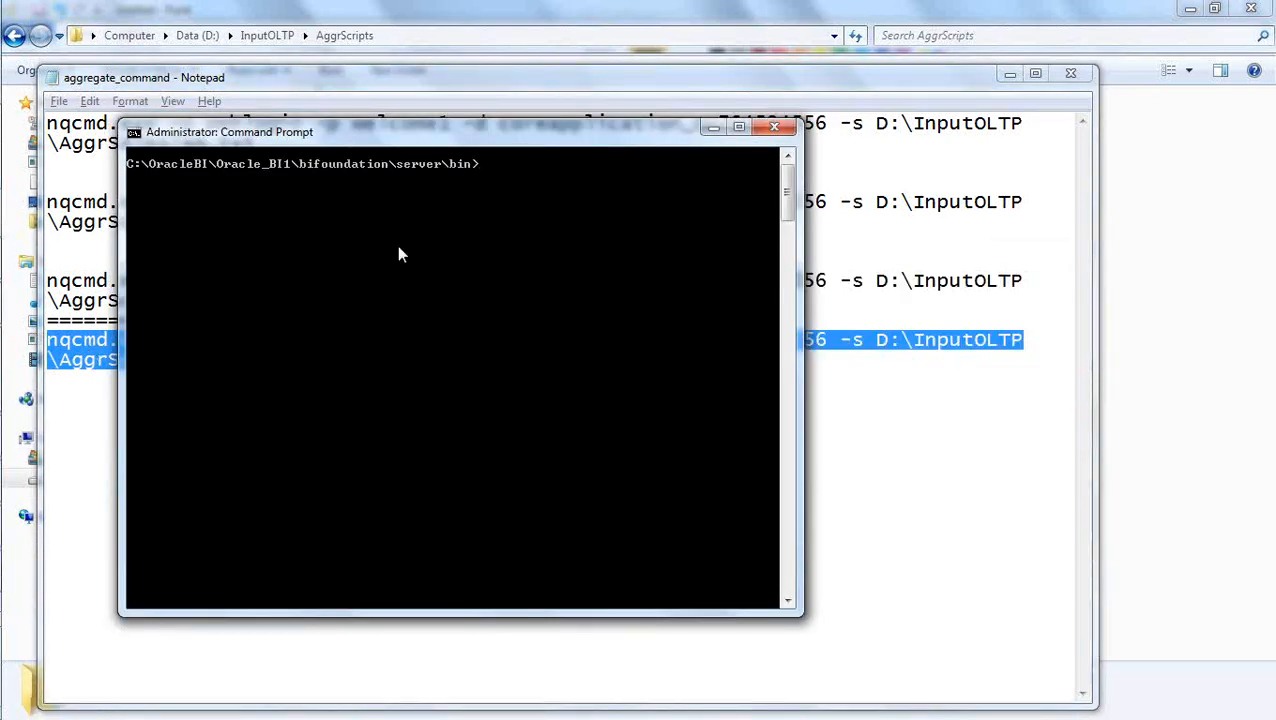
pyautogui.rightClick(515, 176)
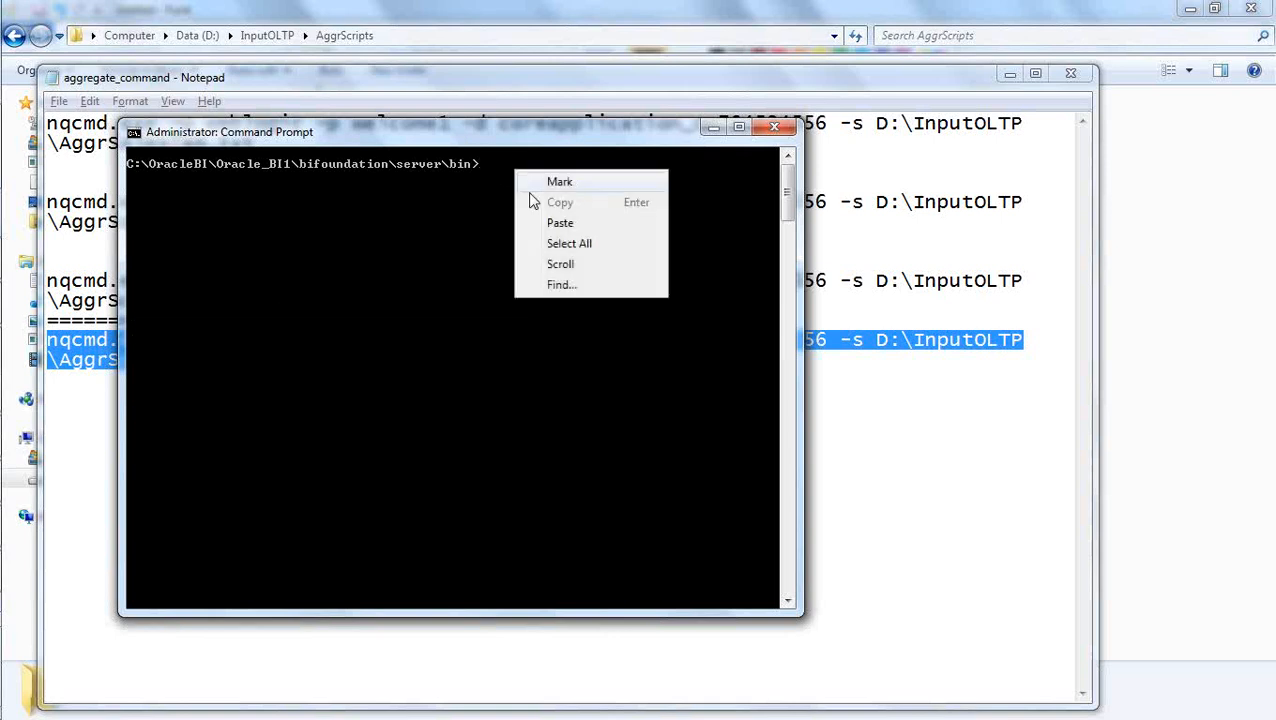
pyautogui.click(562, 220)
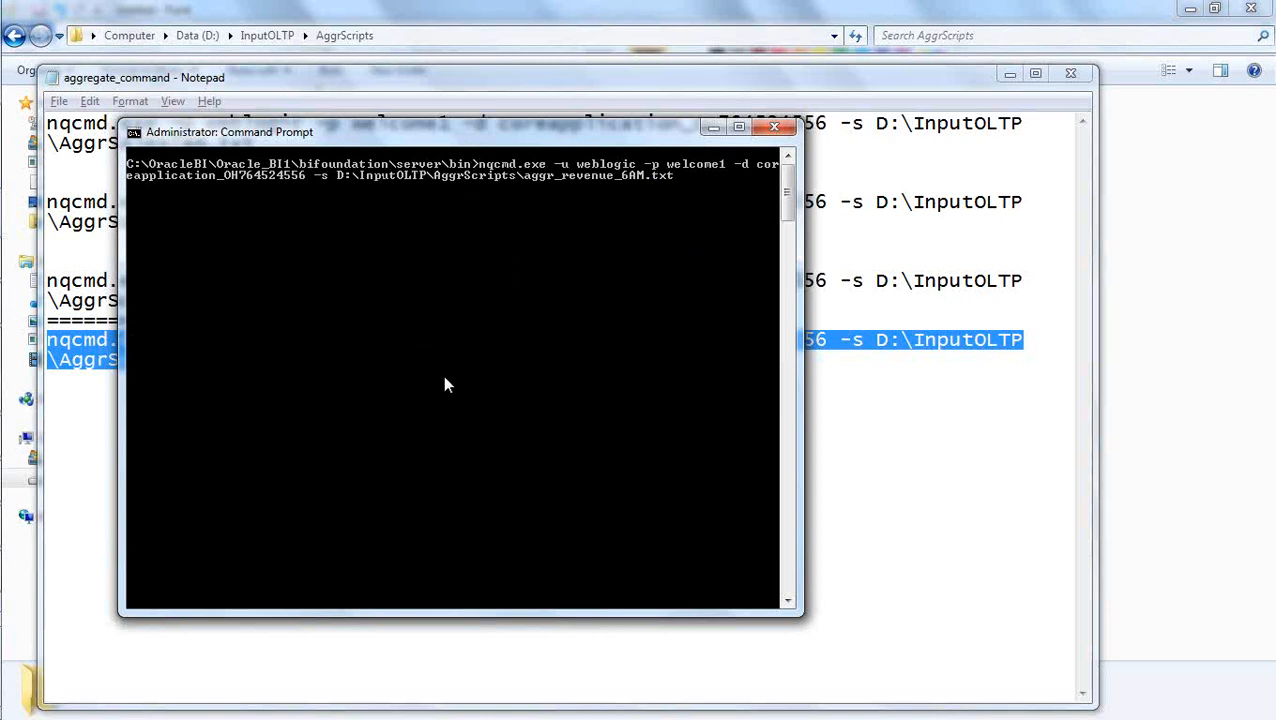
pyautogui.press('Return')
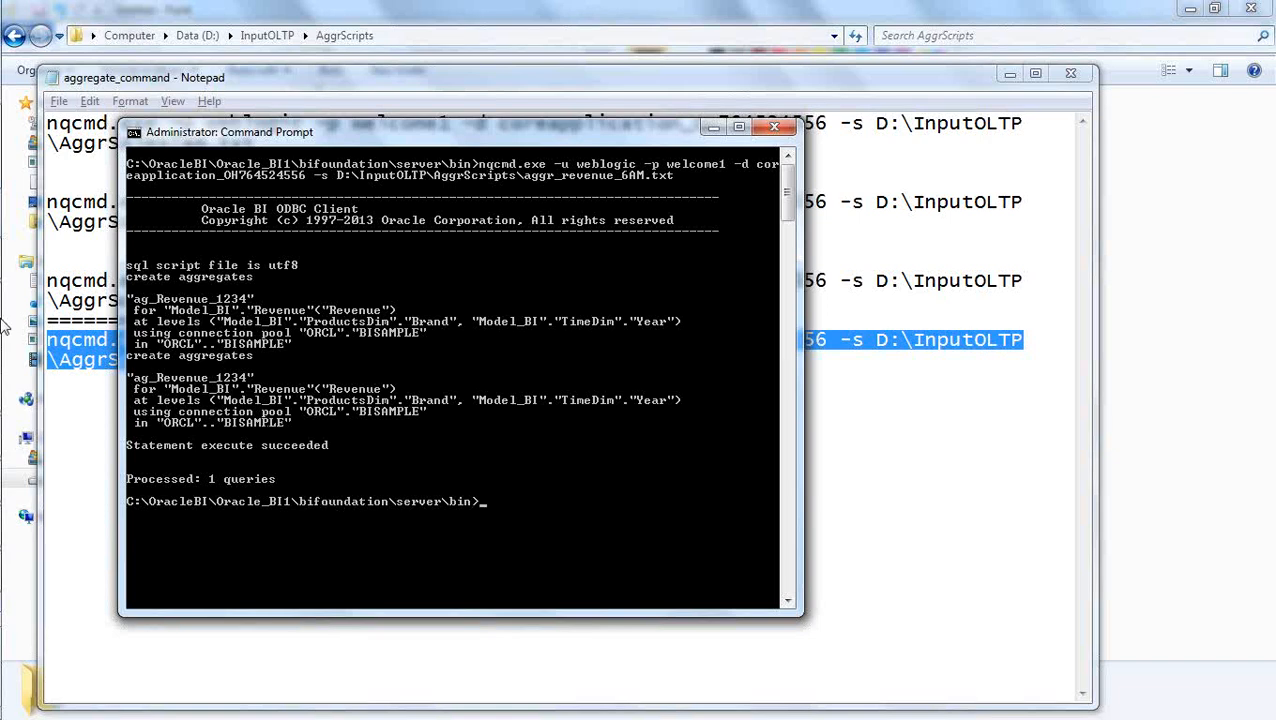
# Switch to Oracle SQL Developer, expand the BISAMPLE connection and refresh its table list.
pyautogui.click(1132, 418)
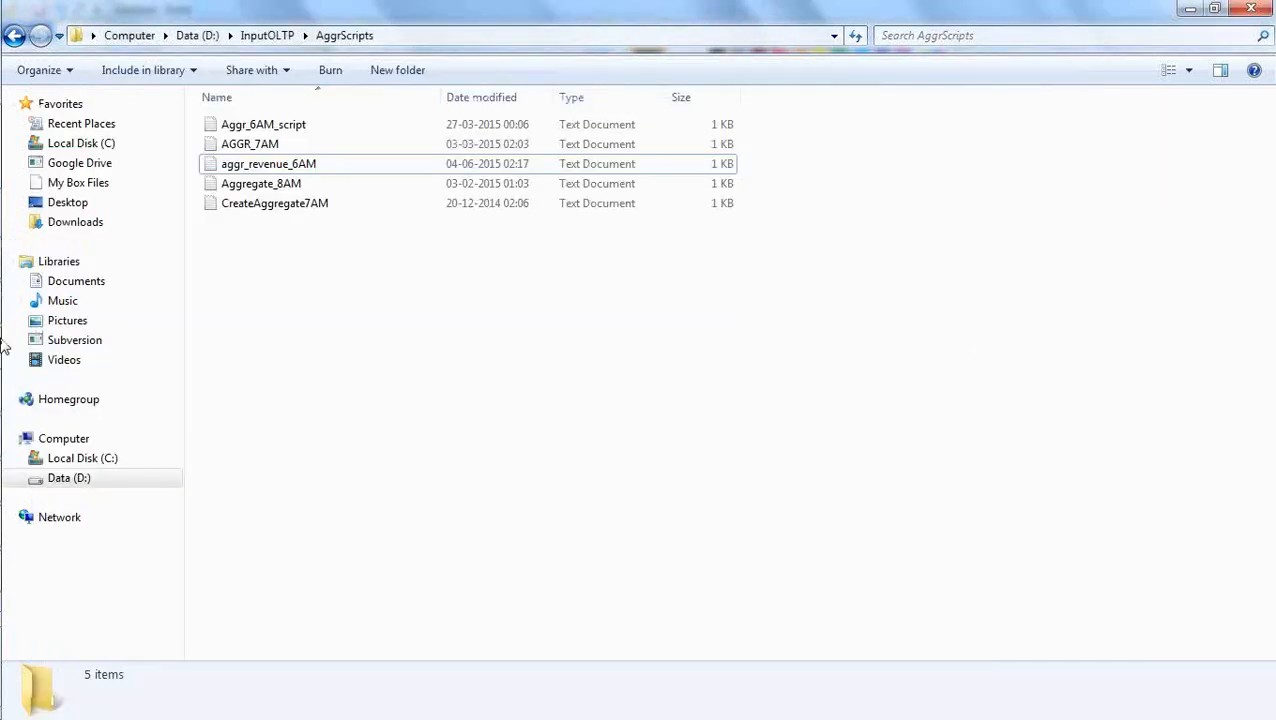
pyautogui.moveTo(48, 268)
pyautogui.hotkey('alt', 'Tab')
pyautogui.hotkey('alt', 'Tab')
pyautogui.hotkey('alt', 'Tab')
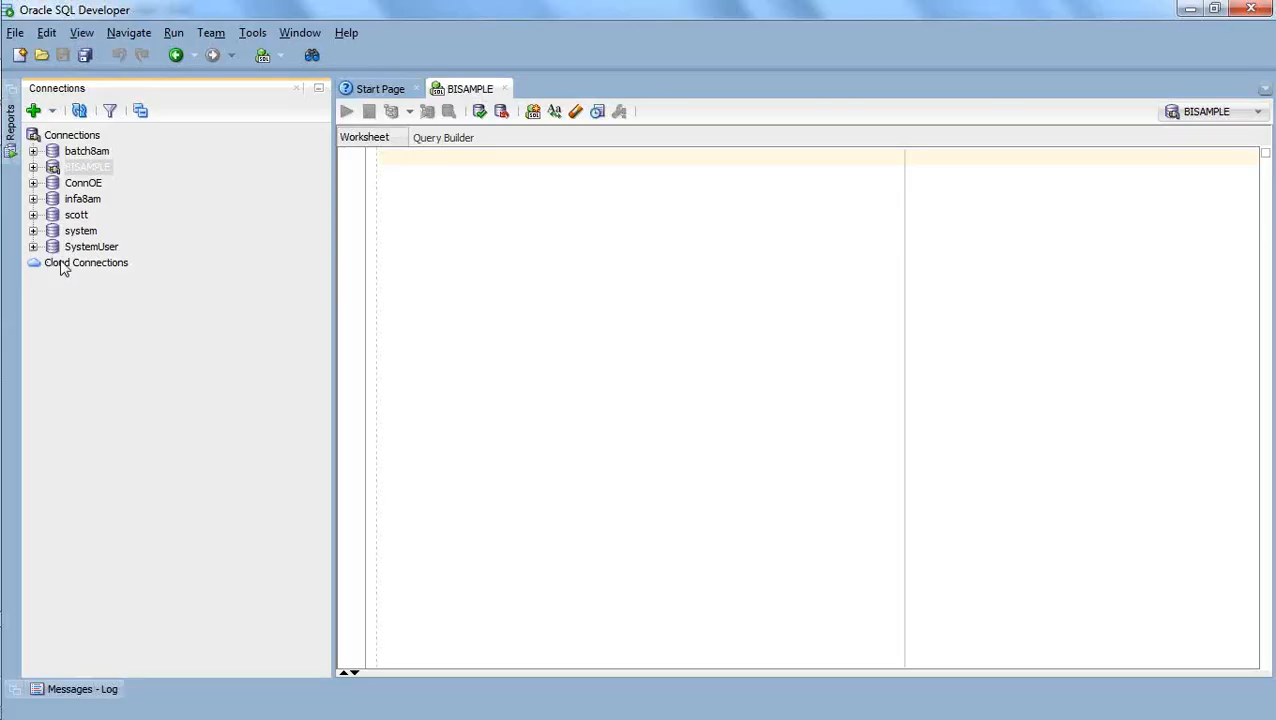
pyautogui.click(34, 167)
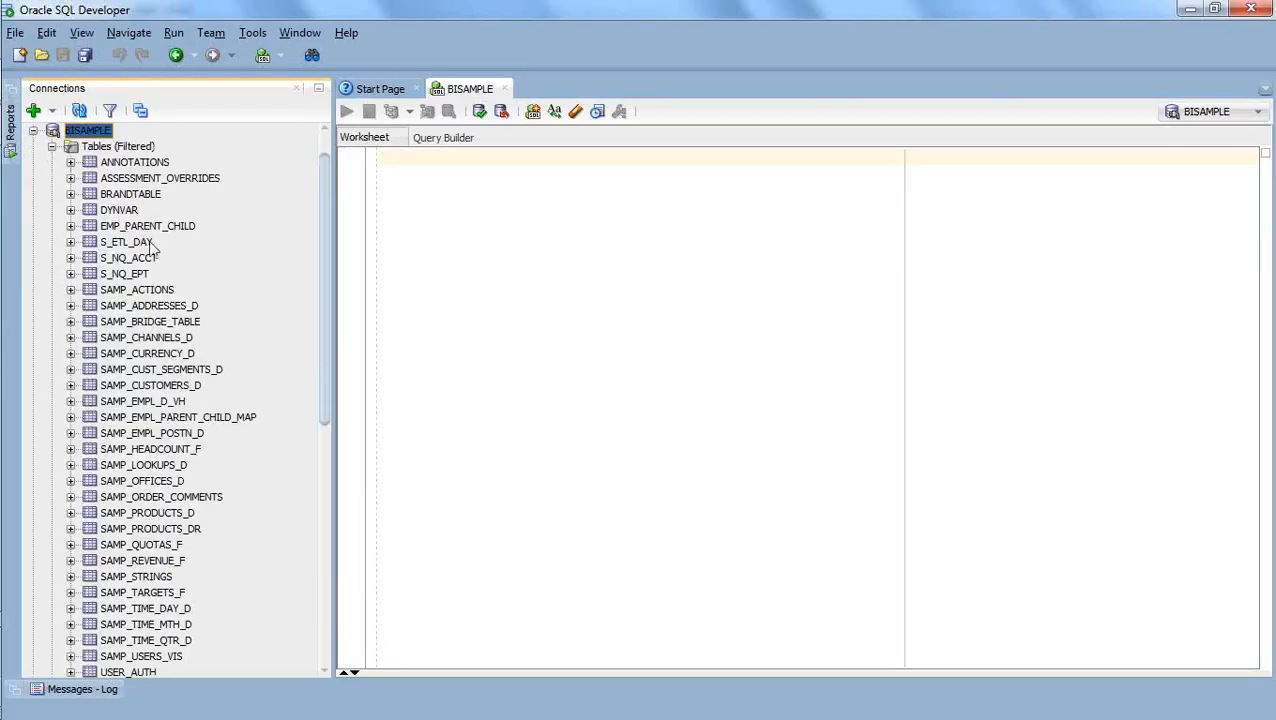
pyautogui.click(79, 111)
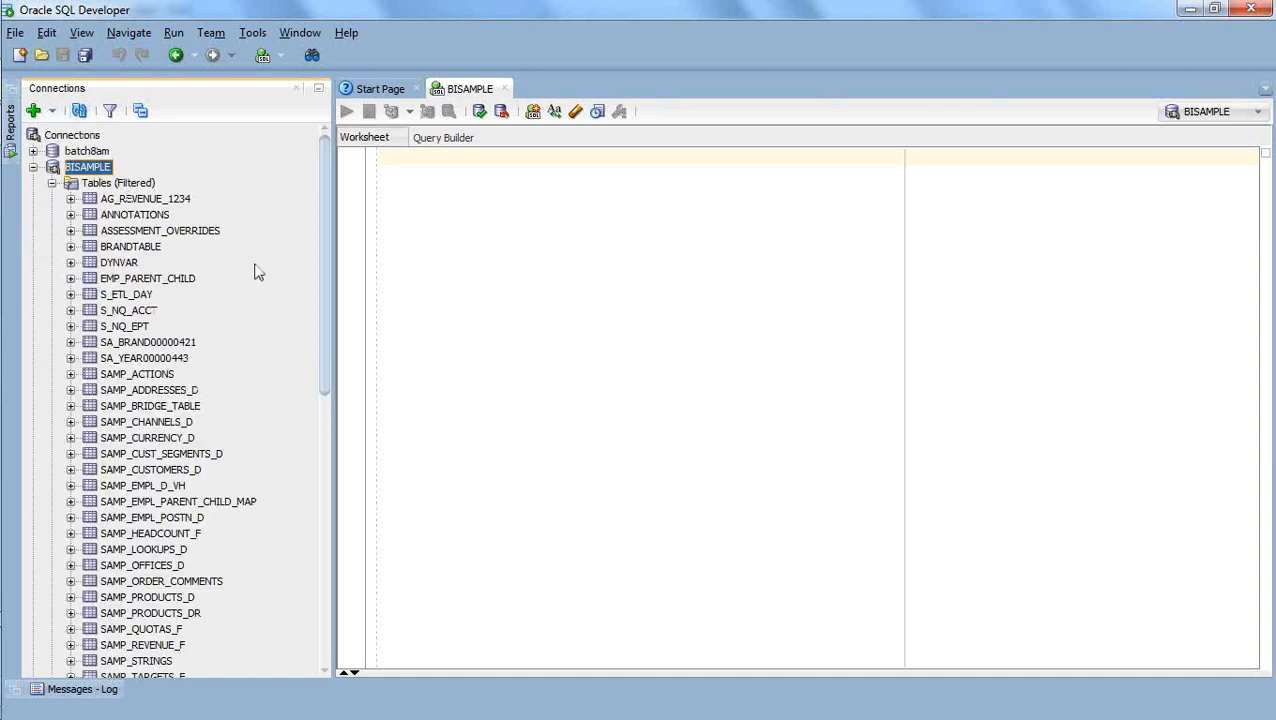
# Show the data of the AG_REVENUE_1234 table and move its revenue column after the PER_NAME year column.
pyautogui.click(120, 205)
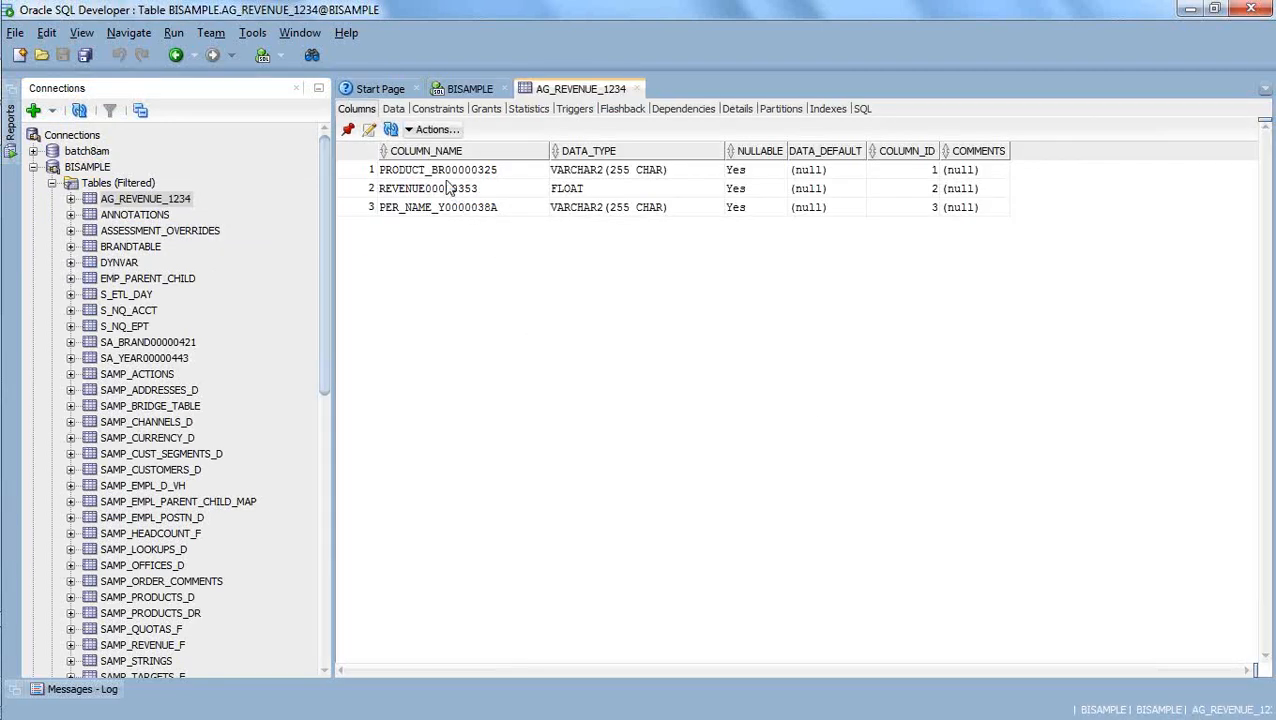
pyautogui.click(393, 109)
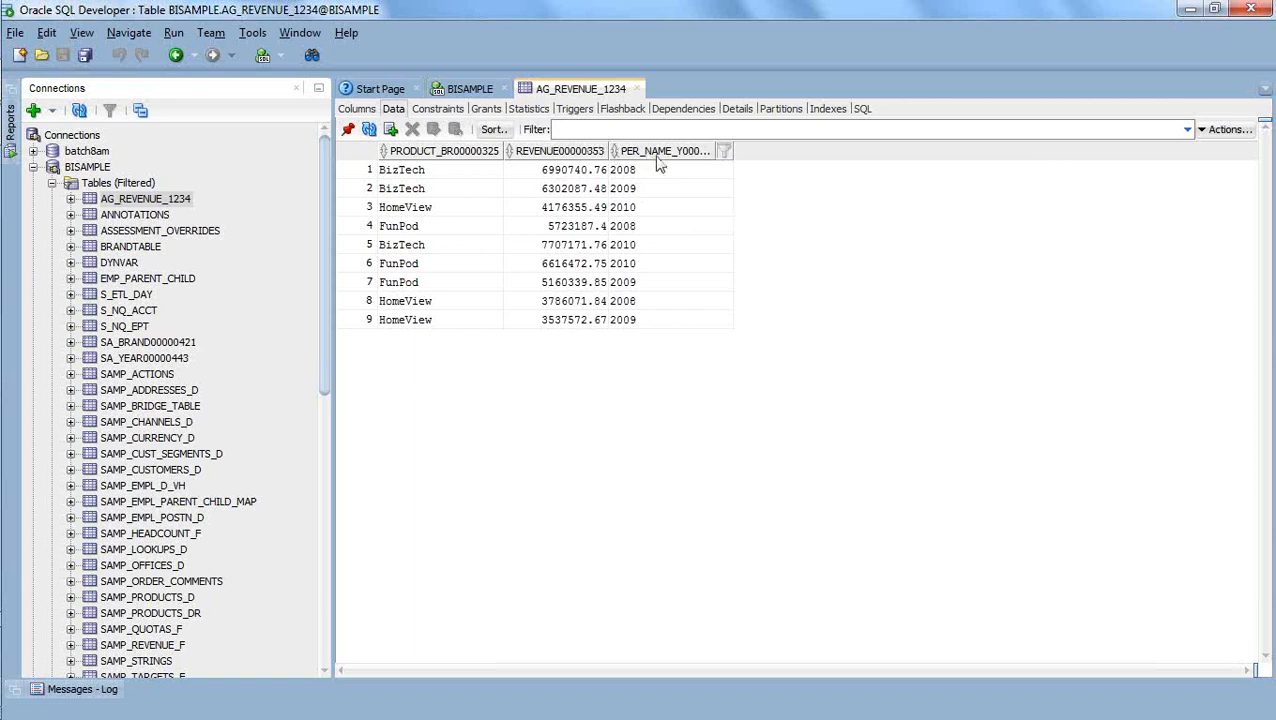
pyautogui.moveTo(612, 151); pyautogui.dragTo(753, 156)
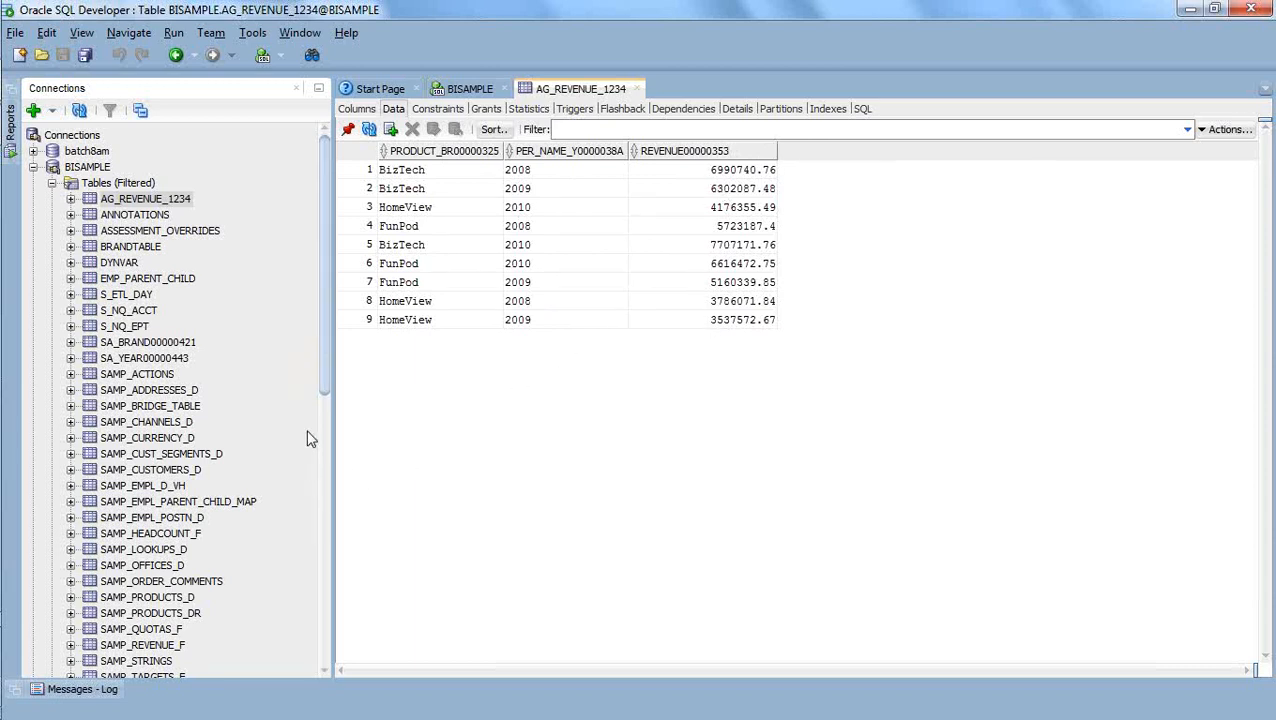
# Review the data in SA_BRAND00000421, SA_YEAR00000443 and AG_REVENUE_1234, closing the table view and collapsing the Tables node at the end.
pyautogui.click(143, 343)
pyautogui.doubleClick(143, 343)
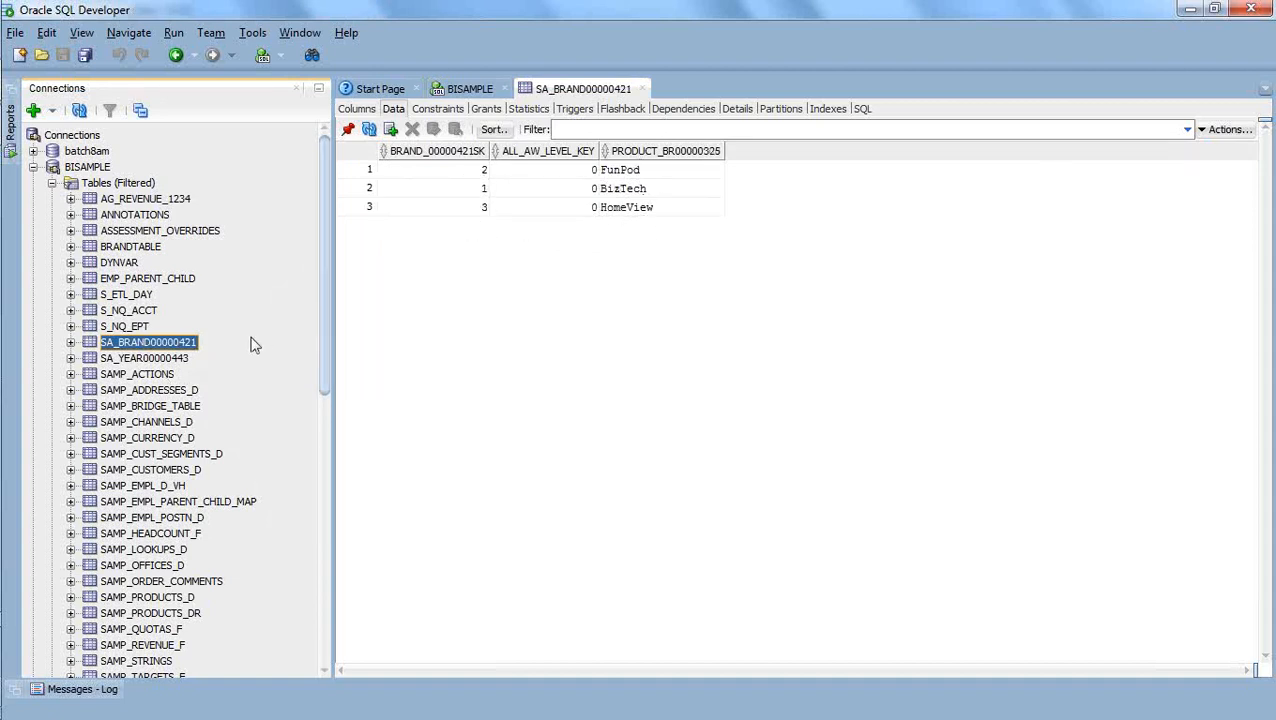
pyautogui.click(182, 360)
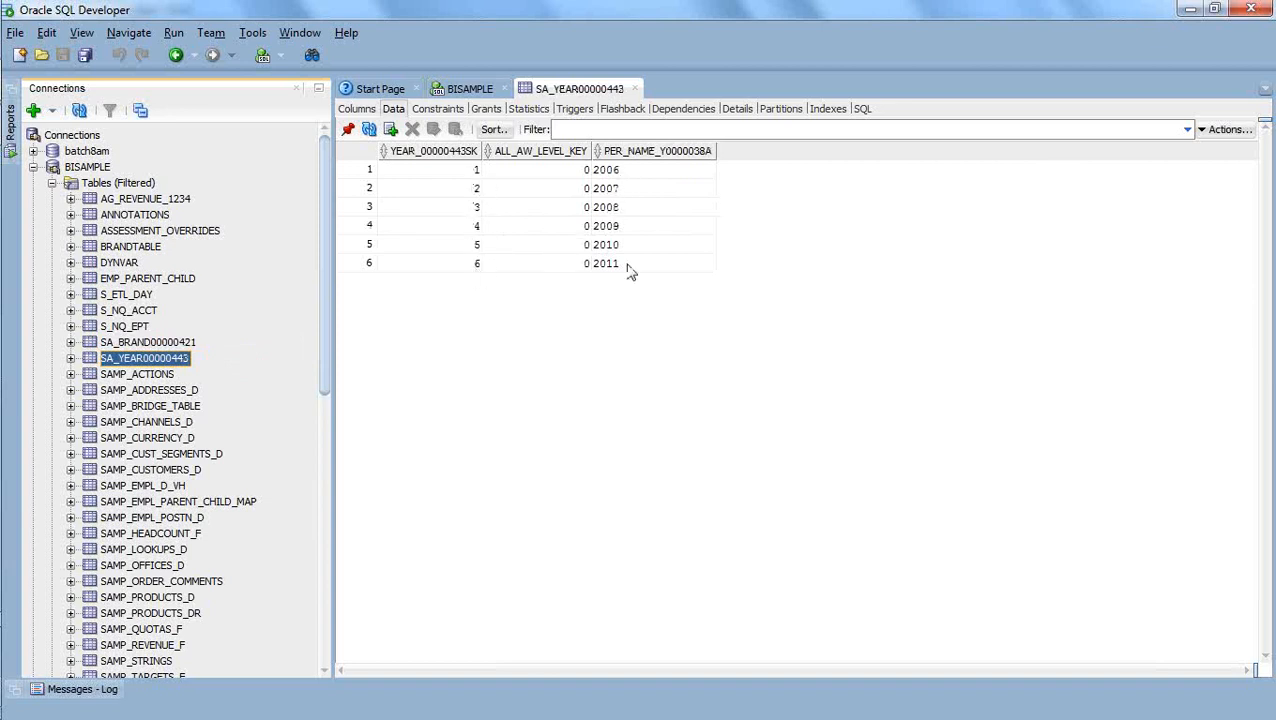
pyautogui.click(152, 200)
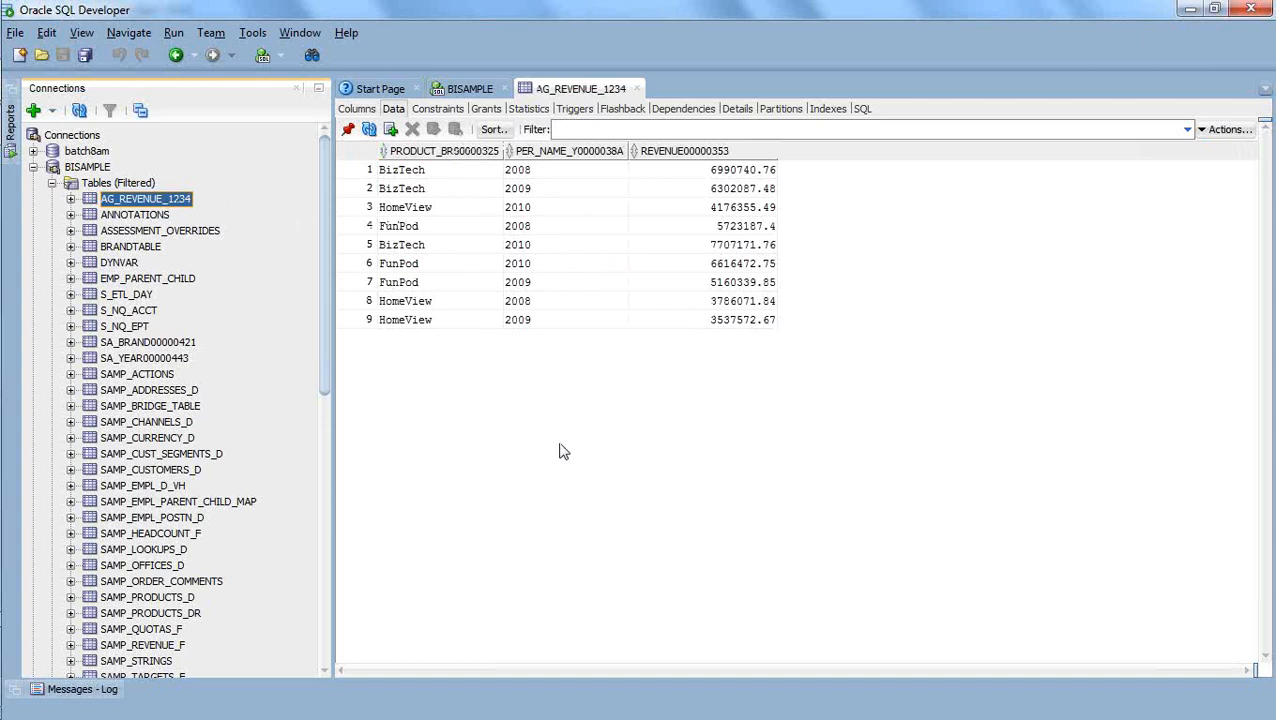
pyautogui.click(636, 89)
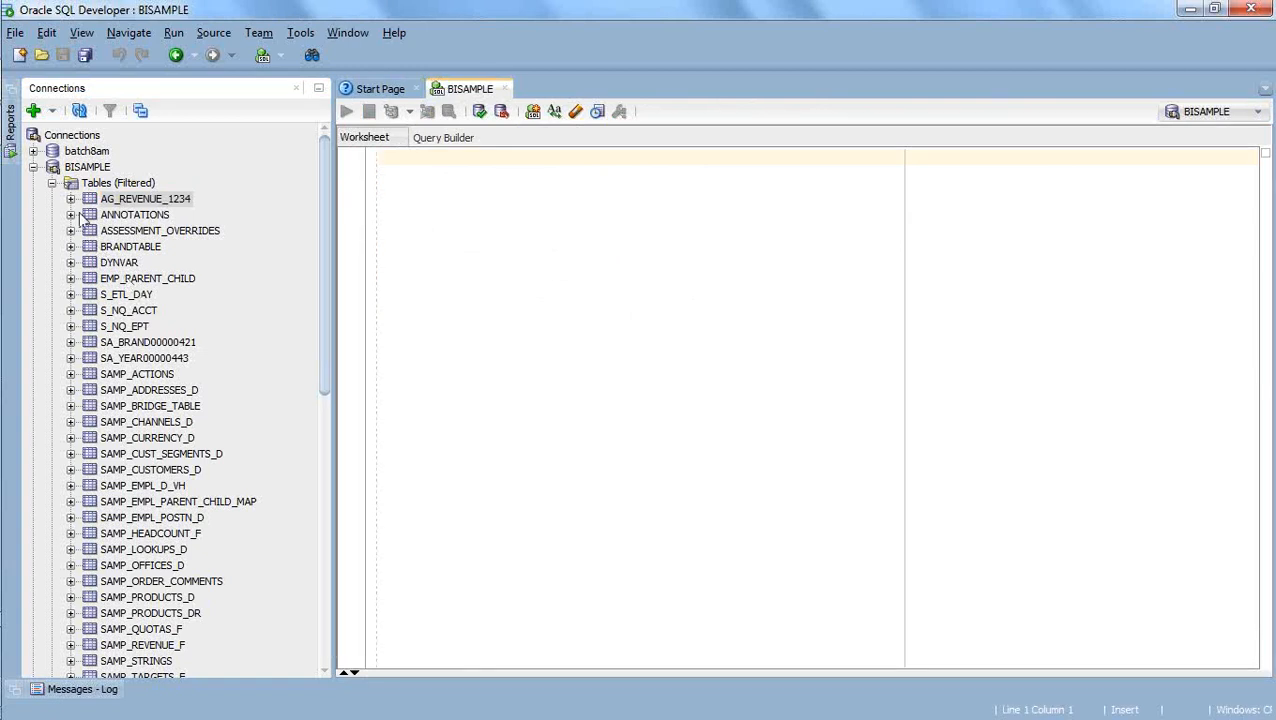
pyautogui.click(52, 183)
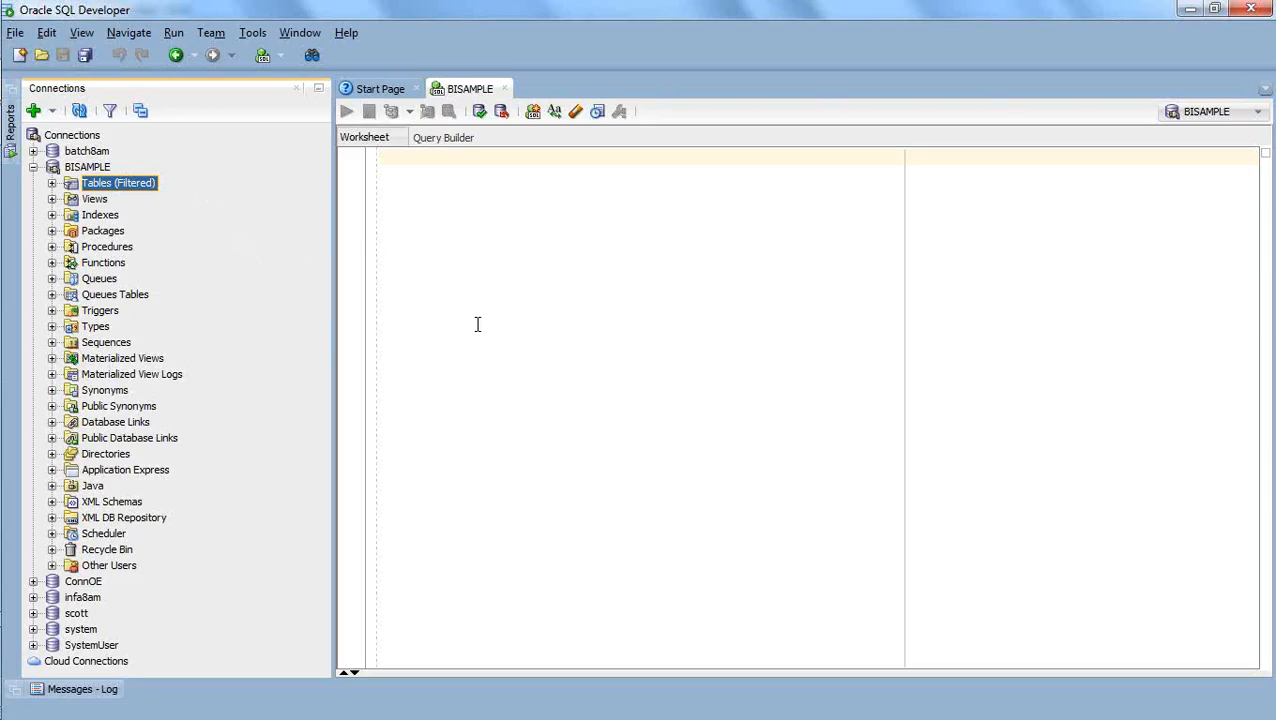
# Switch to the Oracle BI Administration Tool and look through the BISAMPLE schema under ORCL in the Physical layer.
pyautogui.hotkey('alt', 'Tab')
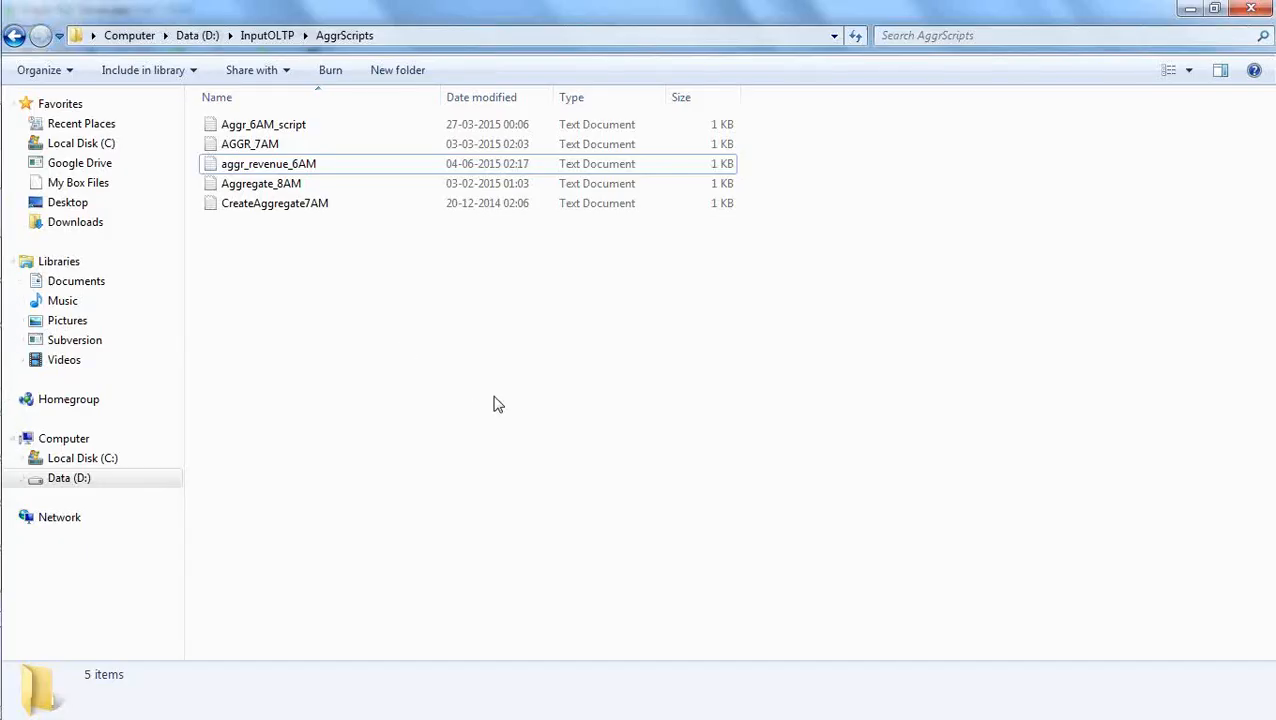
pyautogui.hotkey('alt', 'Tab')
pyautogui.hotkey('alt', 'Tab')
pyautogui.hotkey('alt', 'Tab')
pyautogui.hotkey('alt', 'Tab')
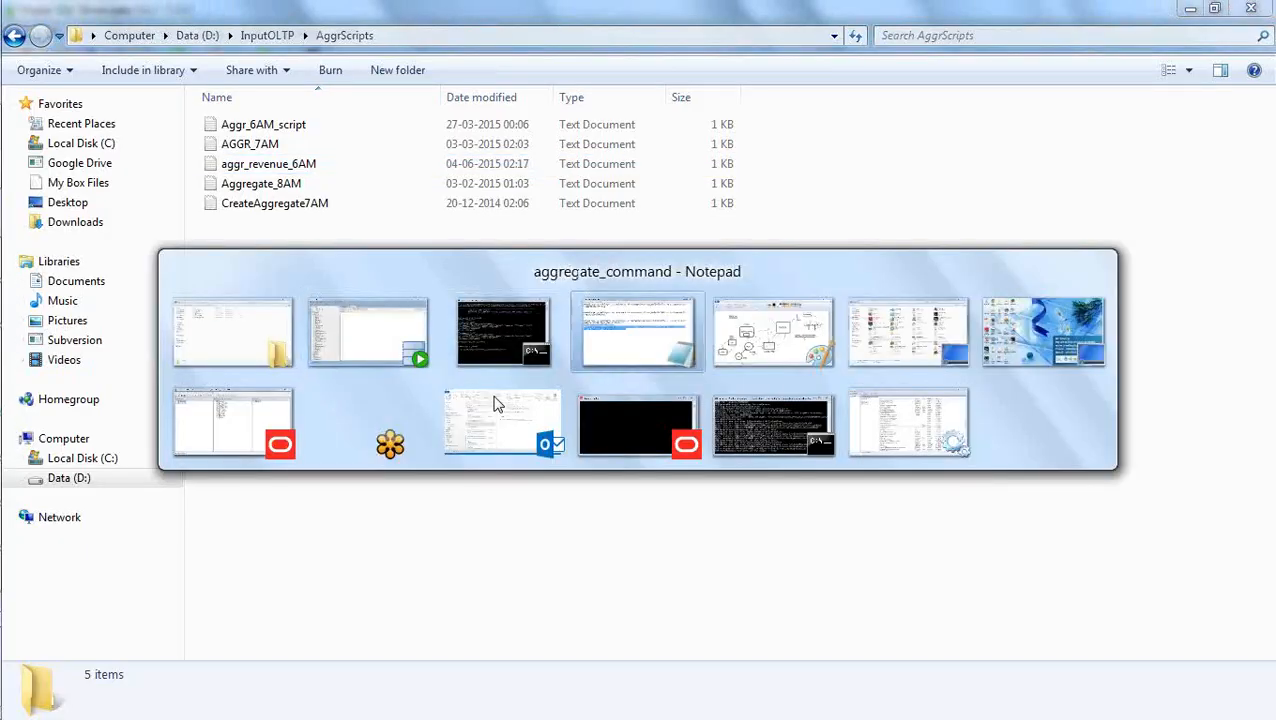
pyautogui.hotkey('alt', 'Tab')
pyautogui.hotkey('alt', 'Tab')
pyautogui.hotkey('alt', 'Tab')
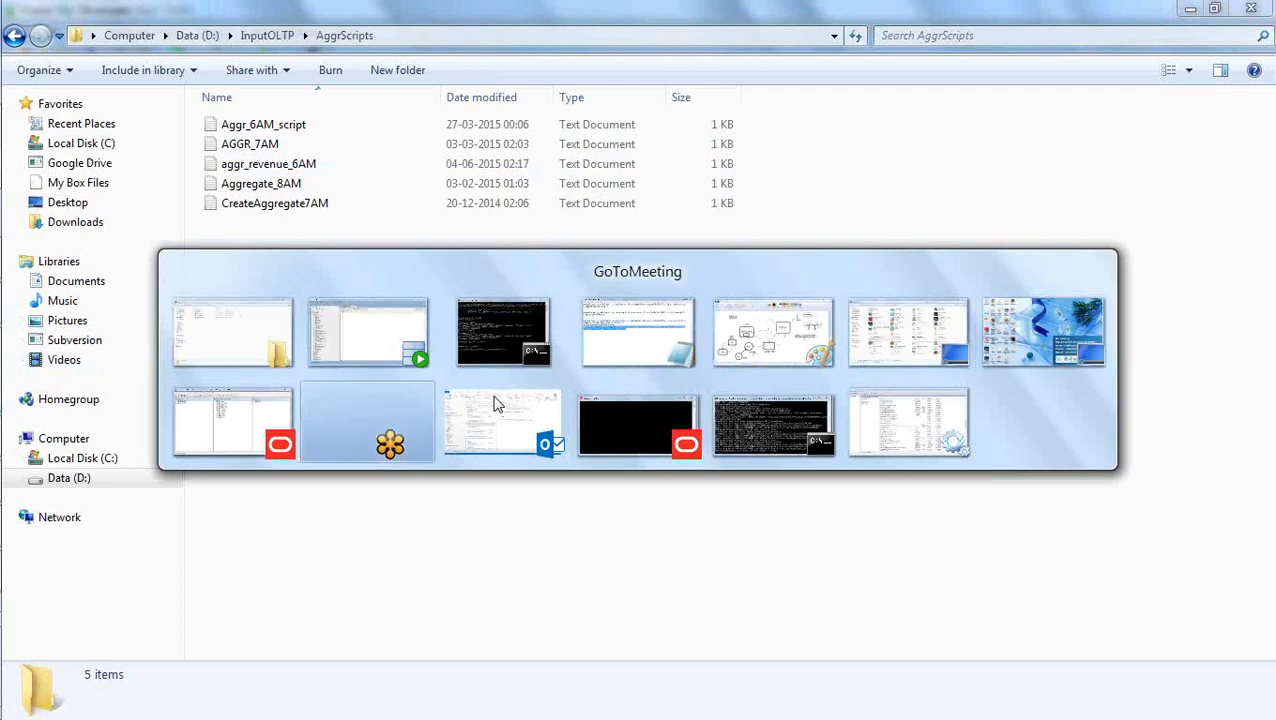
pyautogui.hotkey('alt', 'Tab')
pyautogui.hotkey('alt', 'Tab')
pyautogui.hotkey('alt', 'Tab')
pyautogui.hotkey('alt', 'Tab')
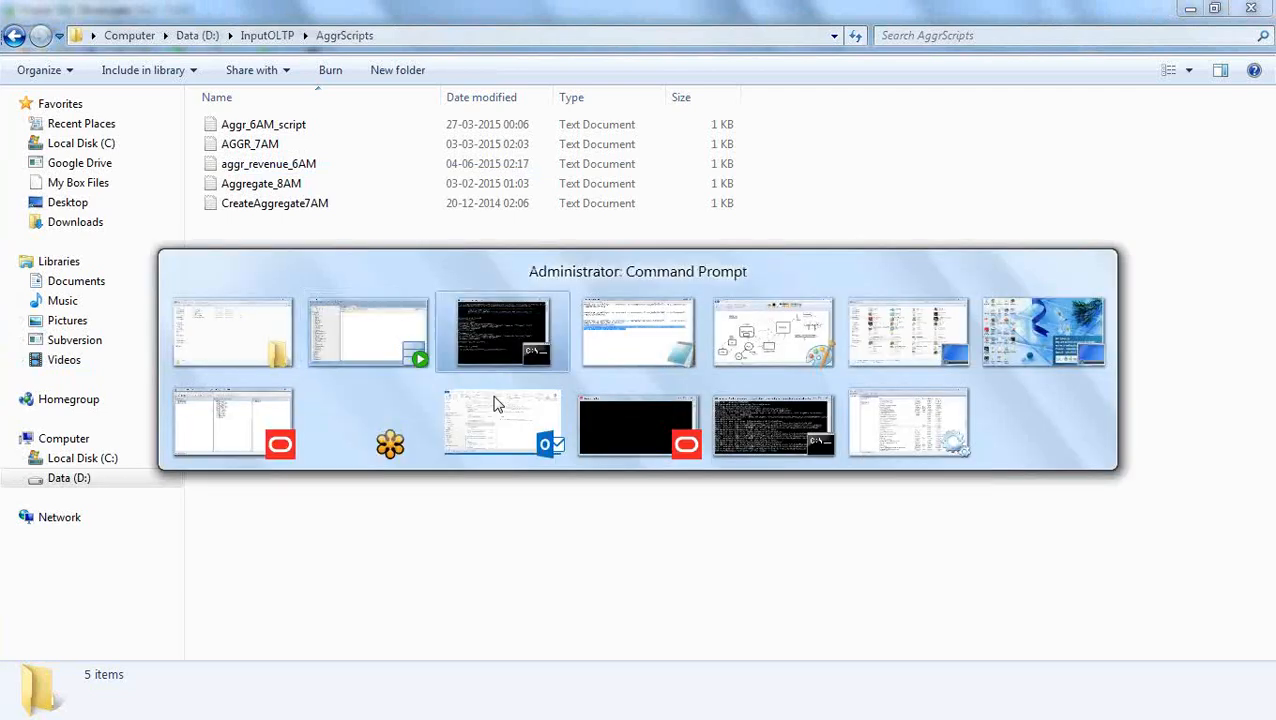
pyautogui.hotkey('alt', 'Tab')
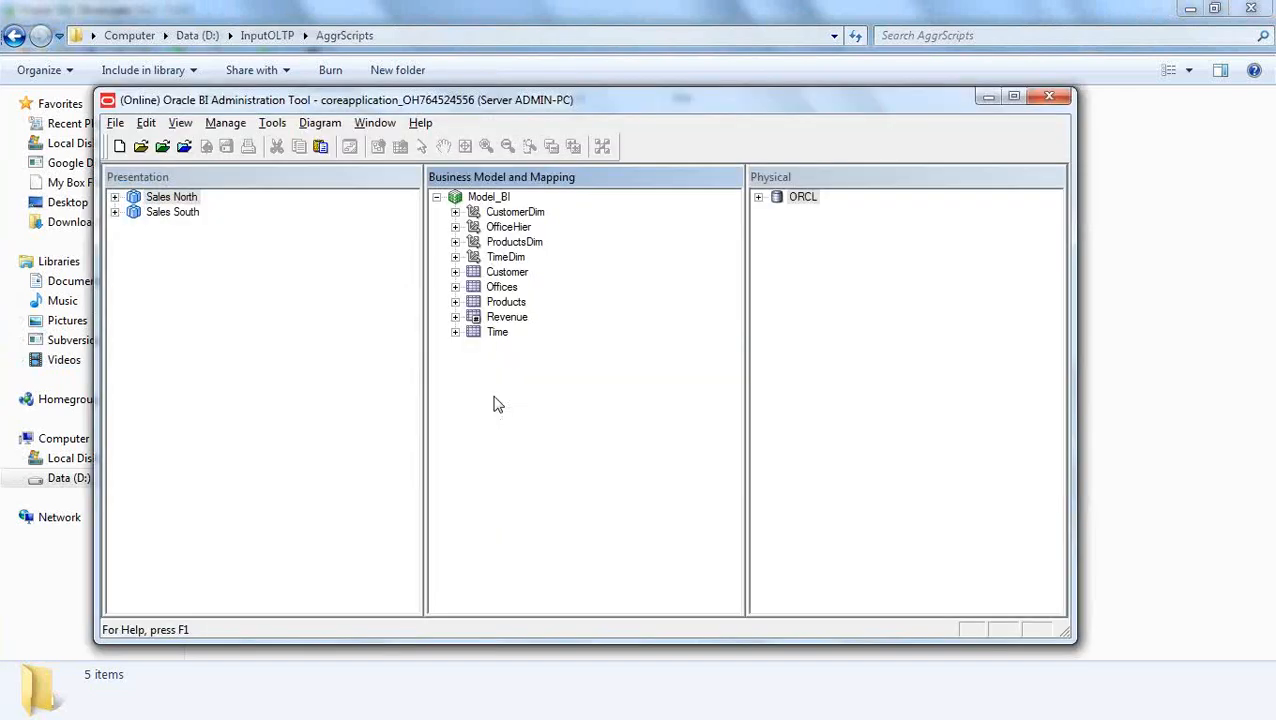
pyautogui.click(792, 265)
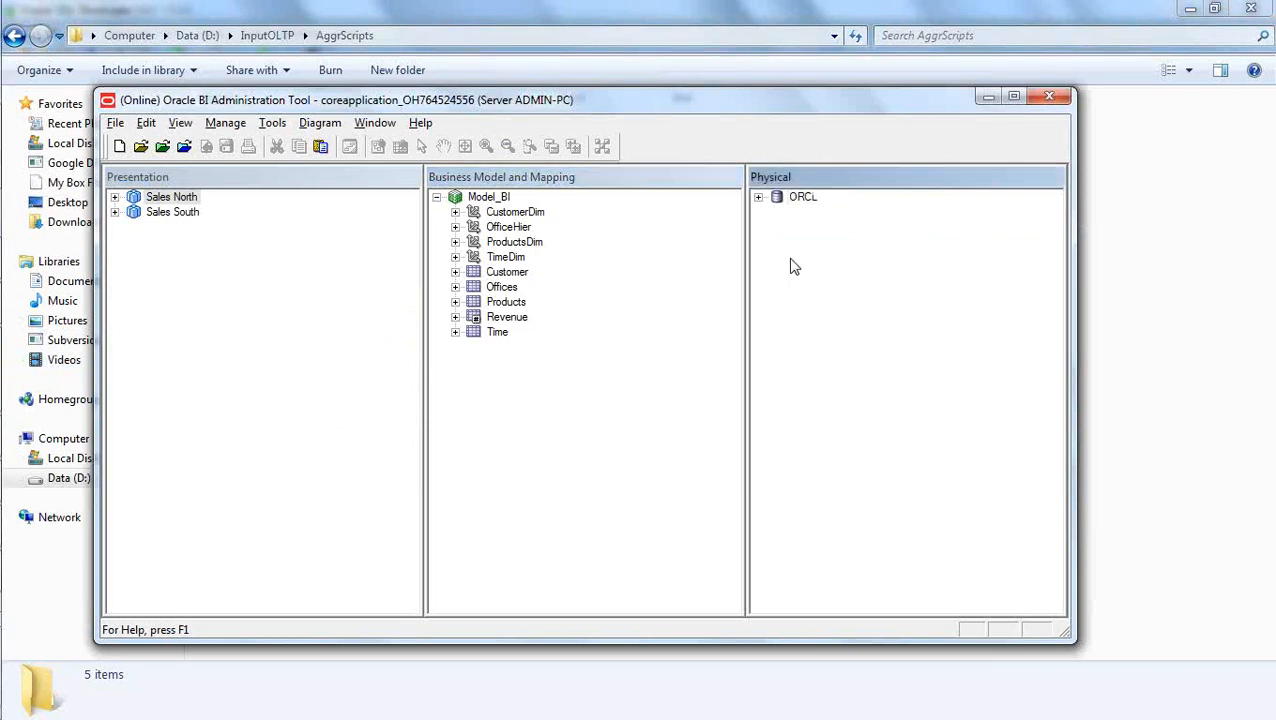
pyautogui.click(758, 197)
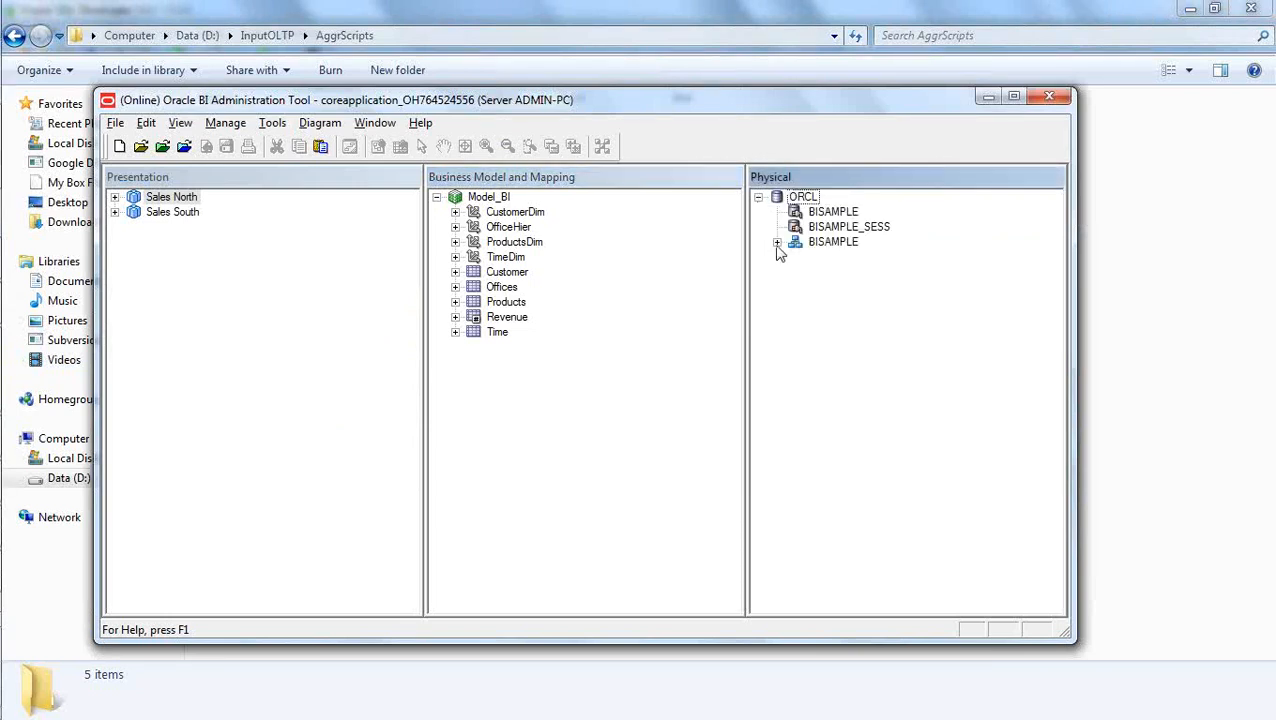
pyautogui.click(777, 243)
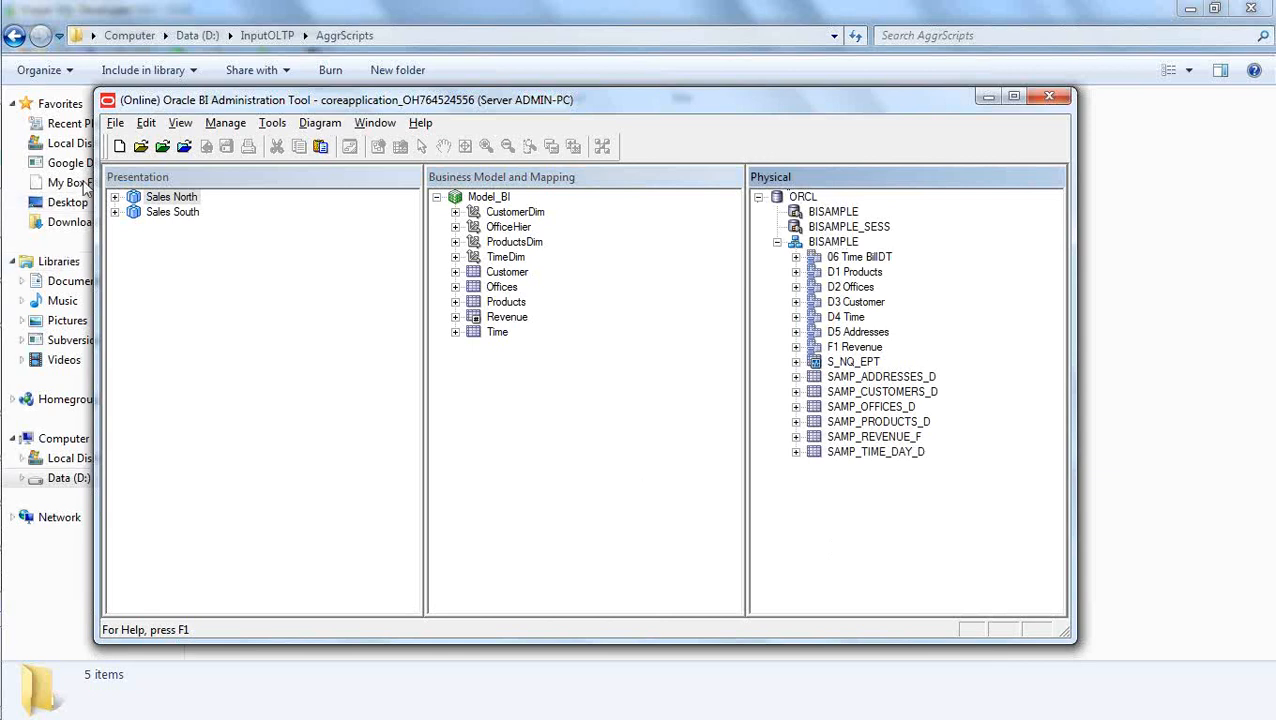
# Close the repository and reopen it online on coreapplication_OH764524556 with the repository password and the account password.
pyautogui.click(116, 123)
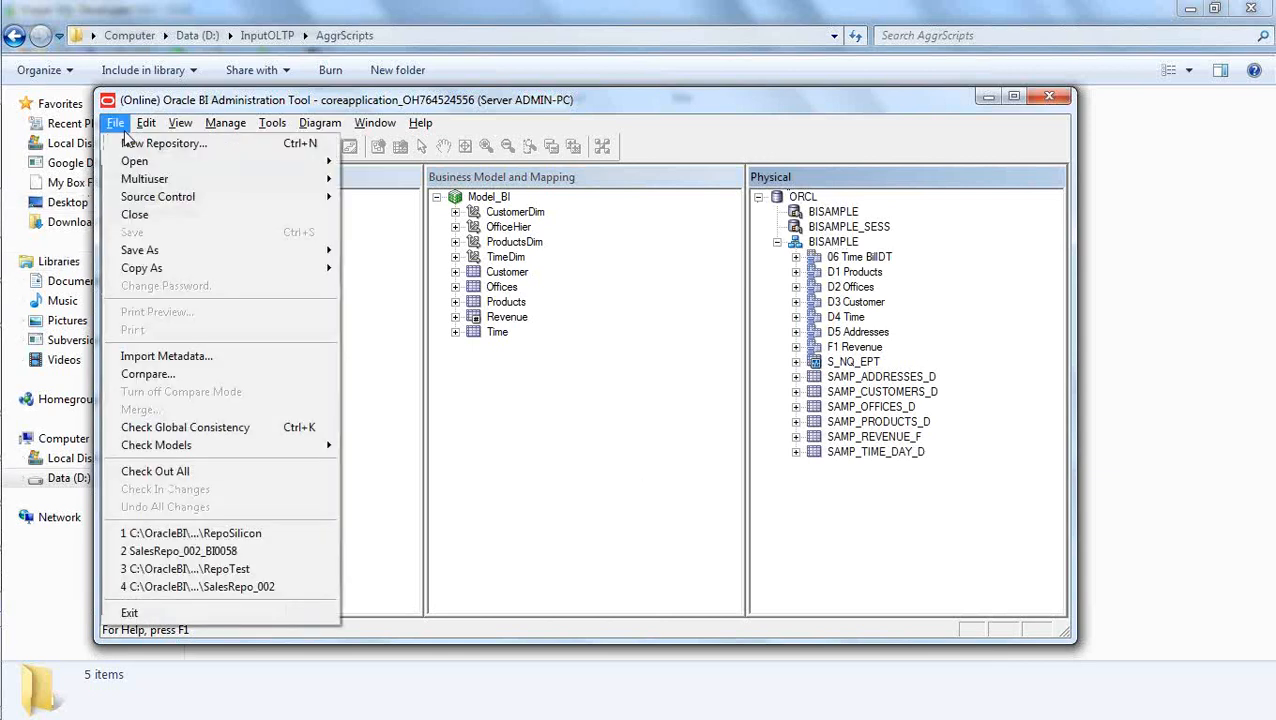
pyautogui.click(135, 214)
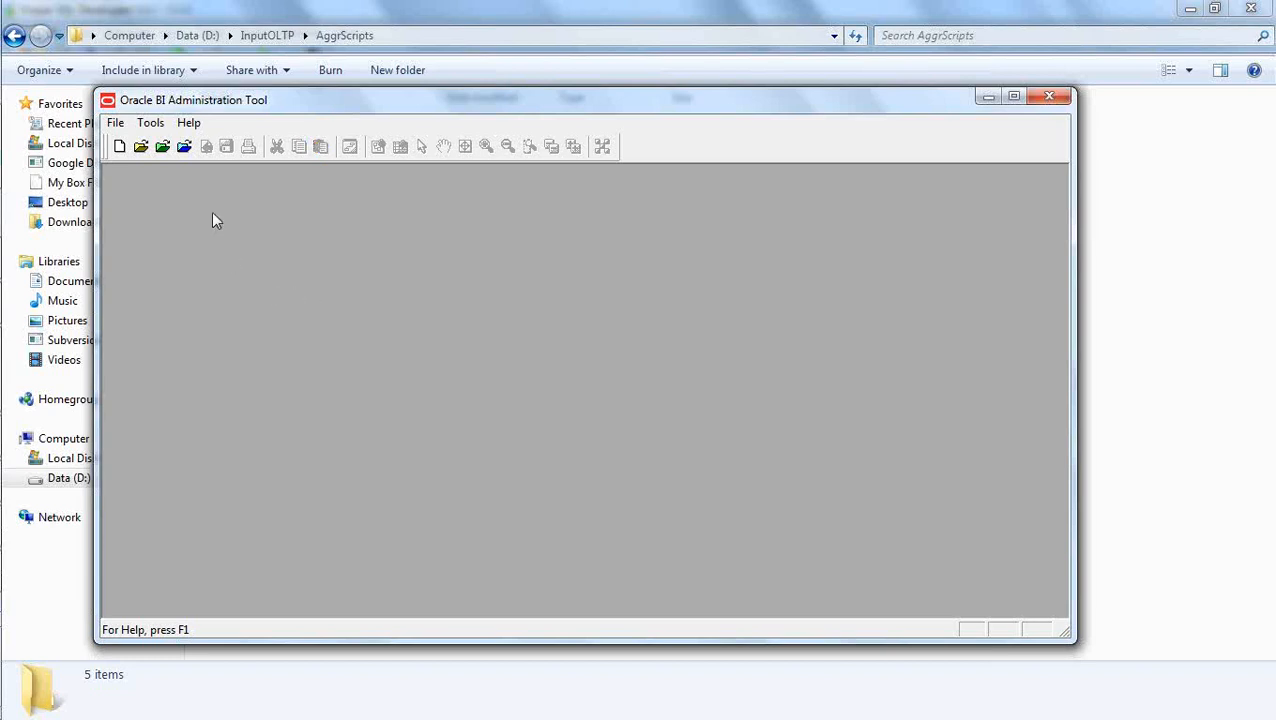
pyautogui.click(184, 146)
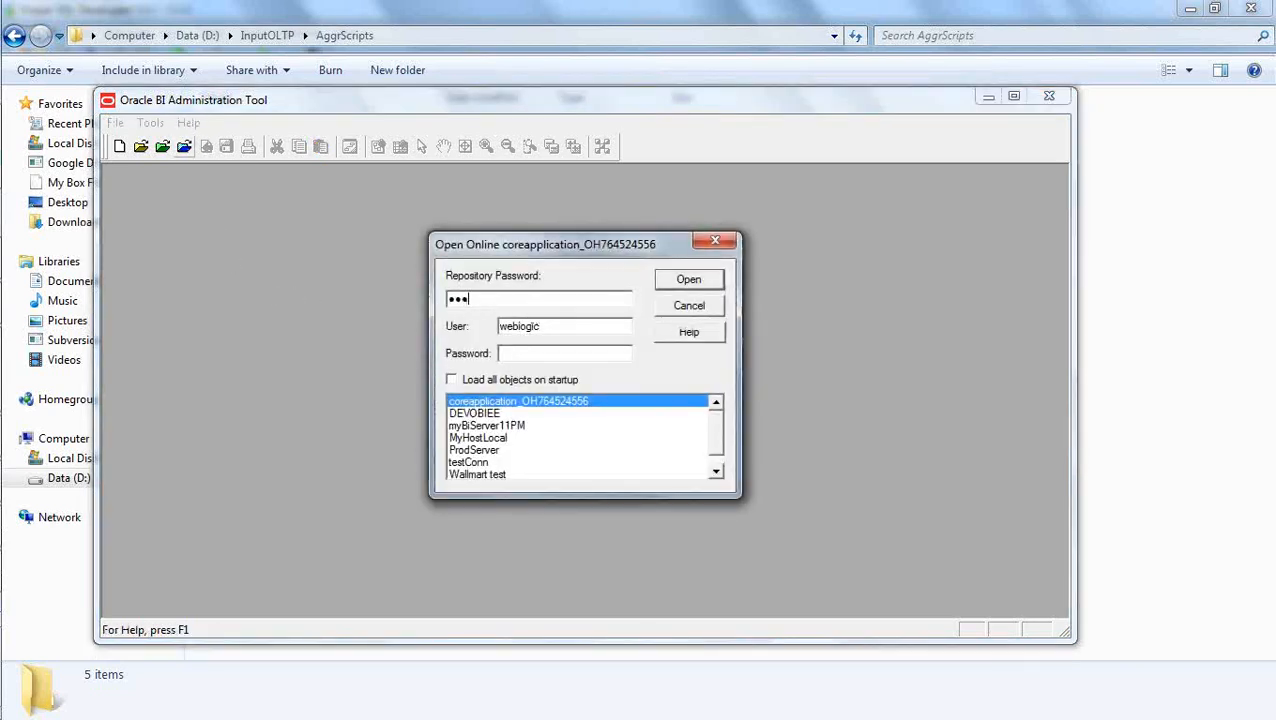
pyautogui.write('3')
pyautogui.press('Tab')
pyautogui.press('Tab')
pyautogui.click(688, 283)
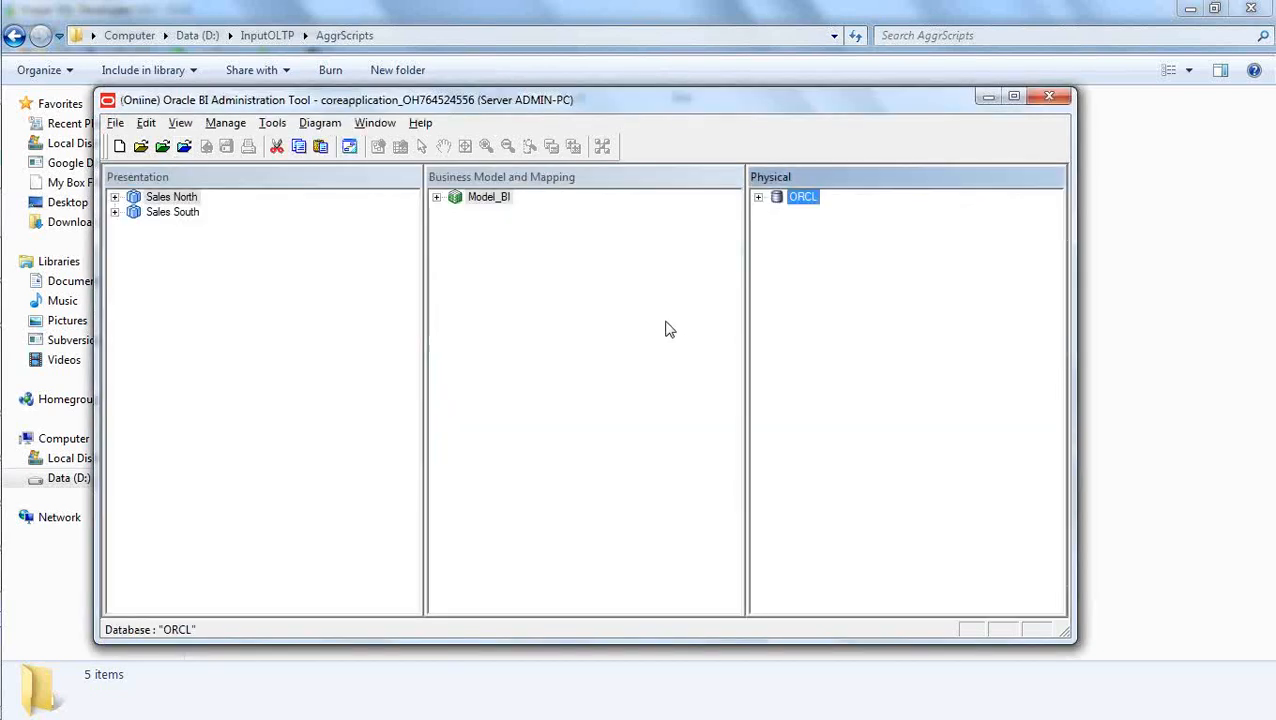
# Inspect the columns of ag_Revenue_1234, SA_Brand00000421 and SA_Year00000443 under BISAMPLE in the Physical layer.
pyautogui.click(758, 198)
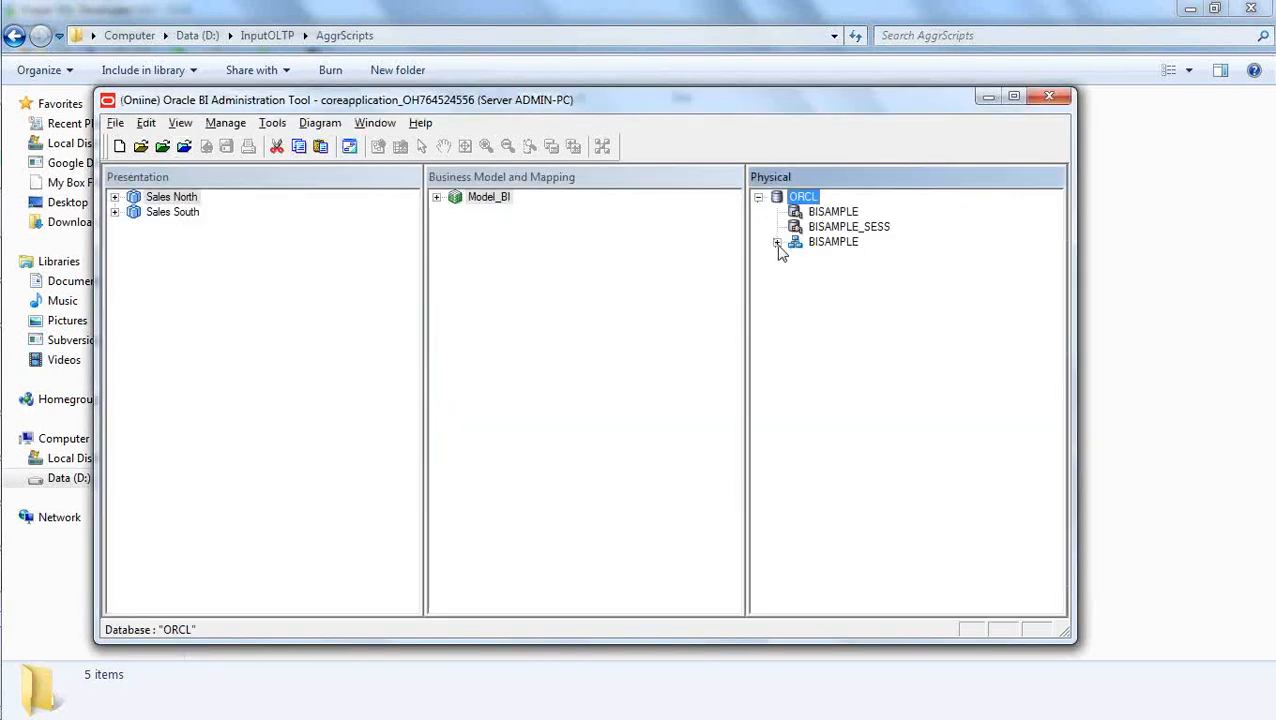
pyautogui.click(777, 243)
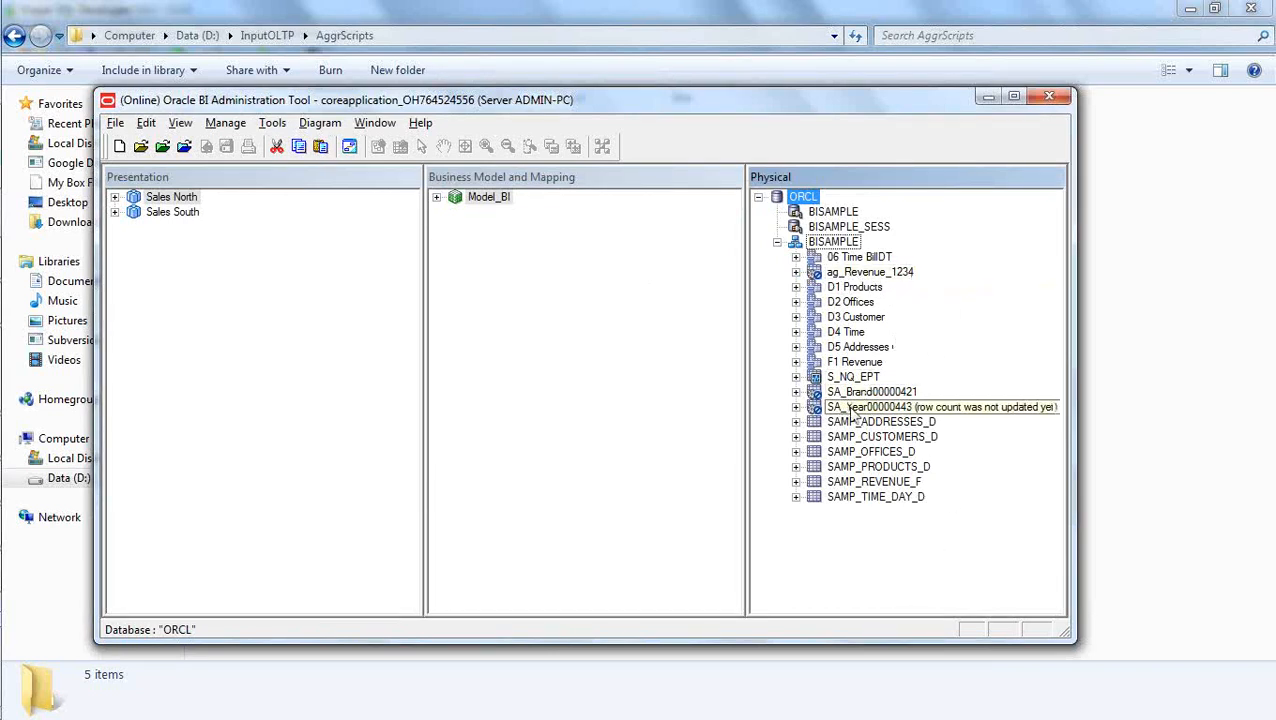
pyautogui.click(796, 272)
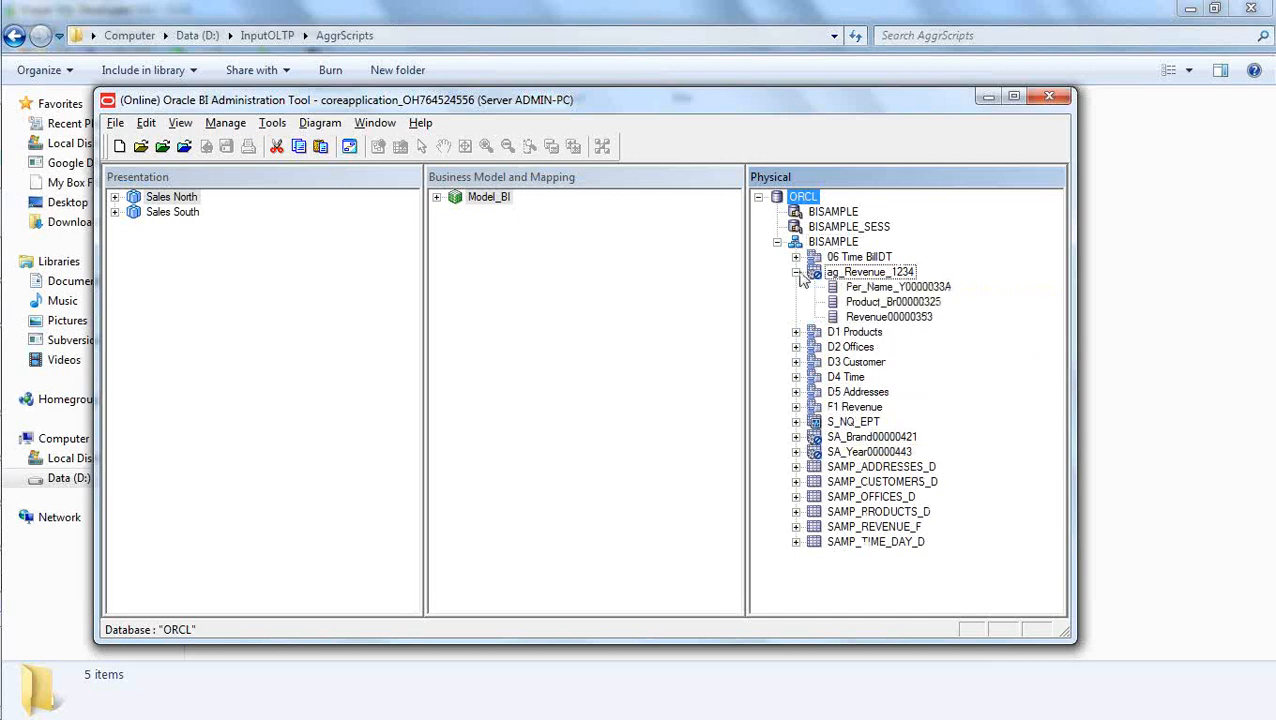
pyautogui.click(797, 438)
pyautogui.click(796, 497)
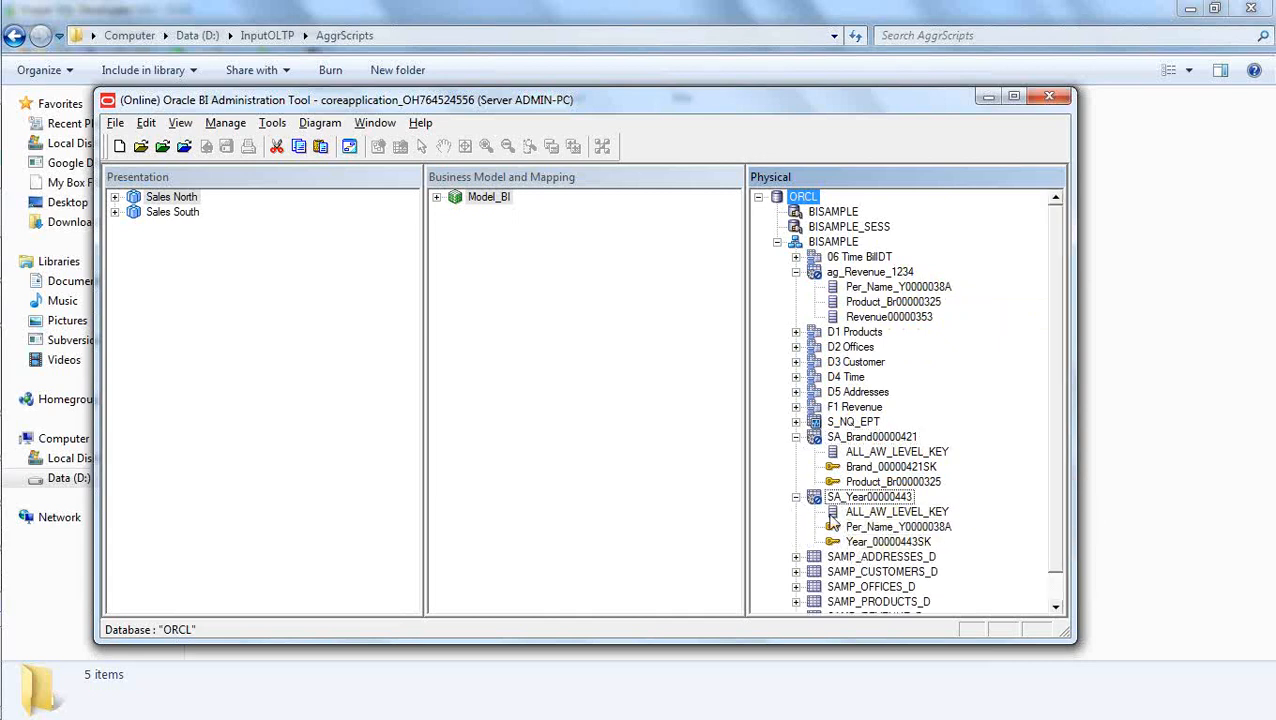
pyautogui.click(796, 497)
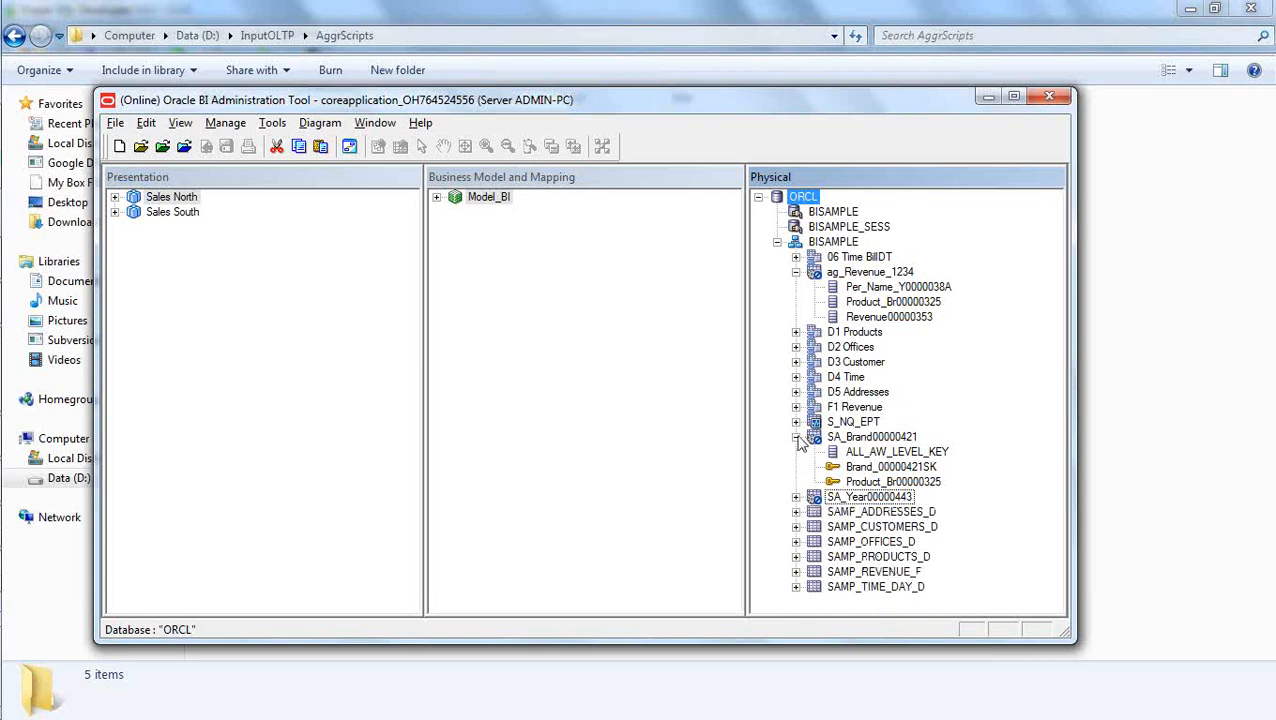
pyautogui.click(796, 437)
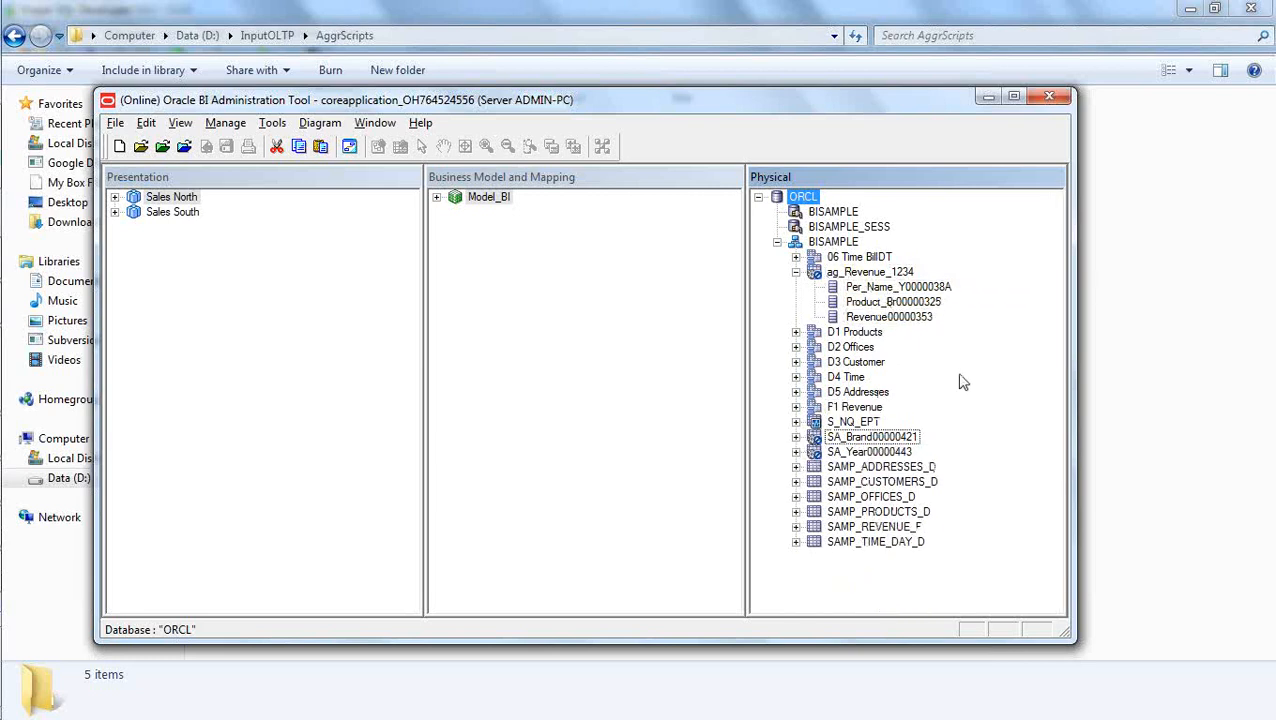
# Open a physical diagram of only ag_Revenue_1234, SA_Brand00000421 and SA_Year00000443 from the BISAMPLE schema.
pyautogui.click(910, 317)
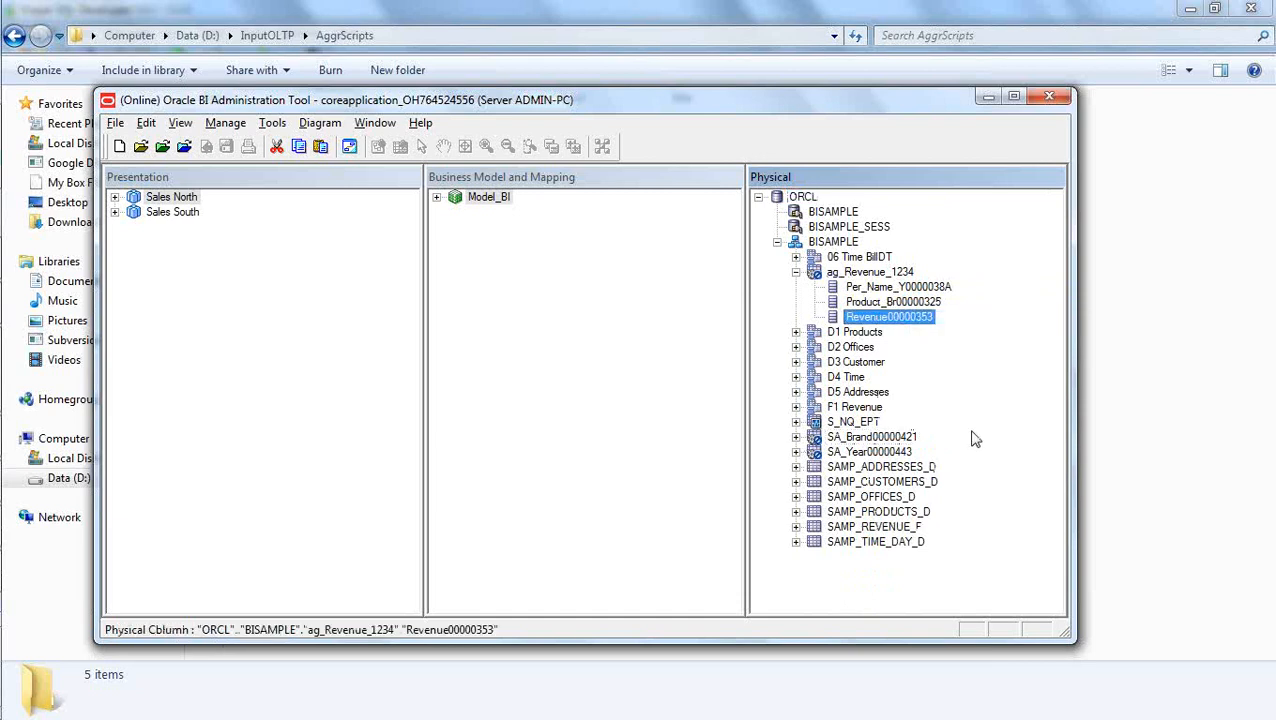
pyautogui.click(796, 272)
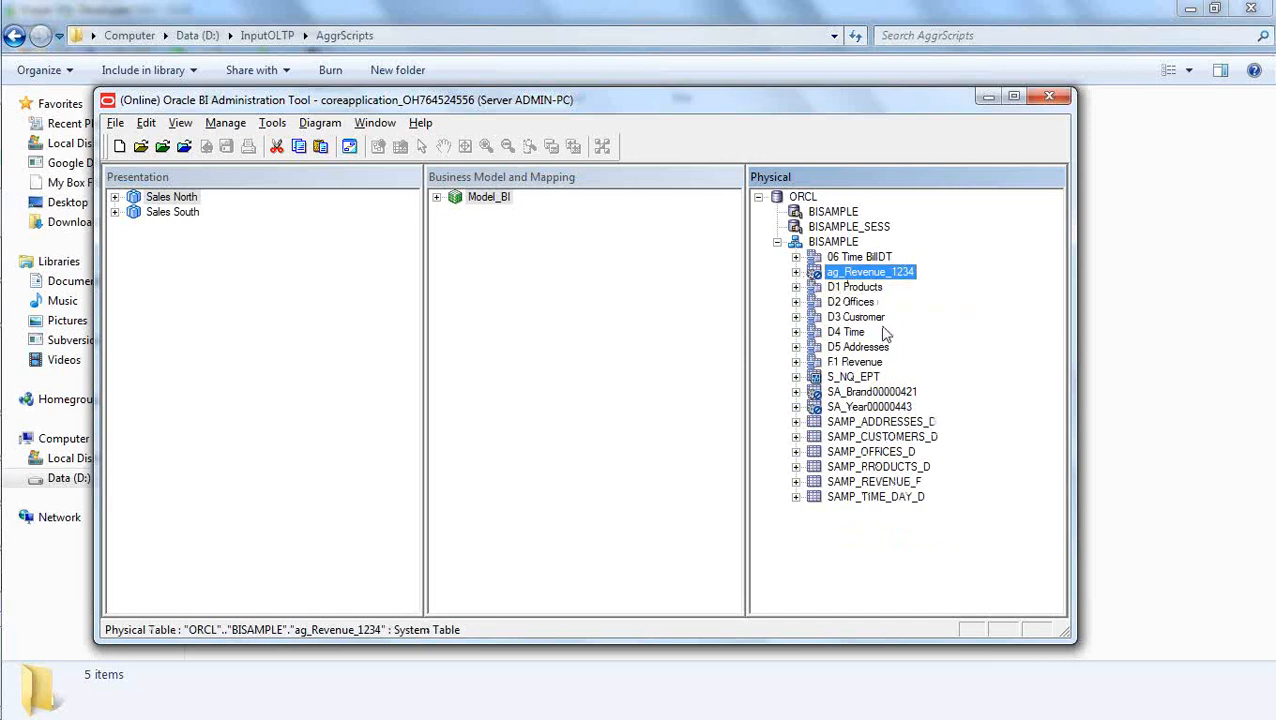
pyautogui.keyDown('ctrl'); pyautogui.click(868, 393); pyautogui.keyUp('ctrl')
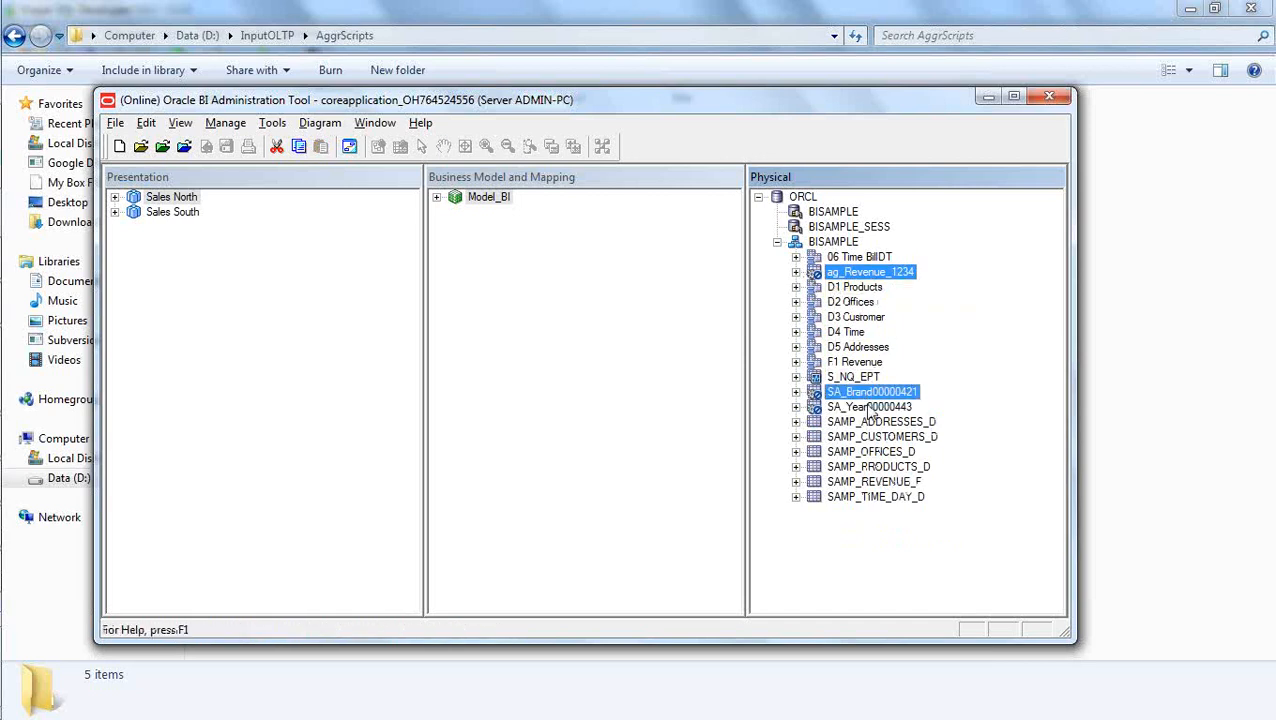
pyautogui.keyDown('ctrl'); pyautogui.click(871, 408); pyautogui.keyUp('ctrl')
pyautogui.rightClick(866, 408)
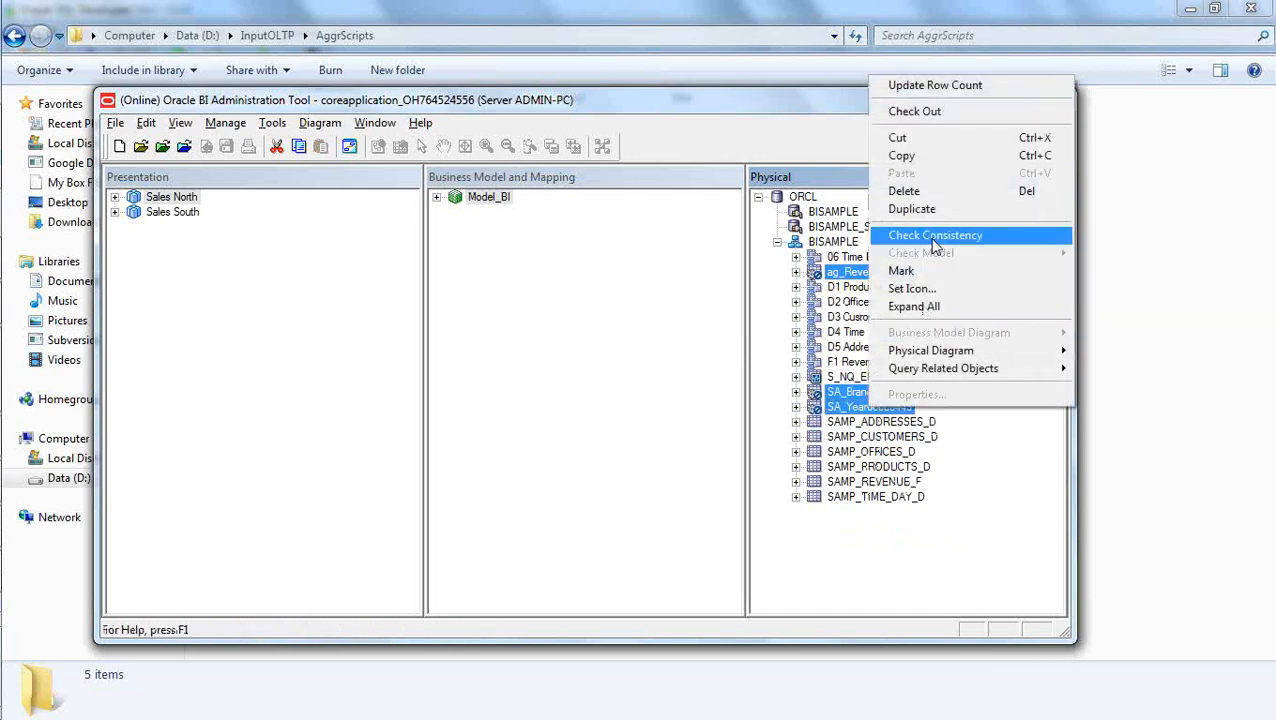
pyautogui.moveTo(957, 358)
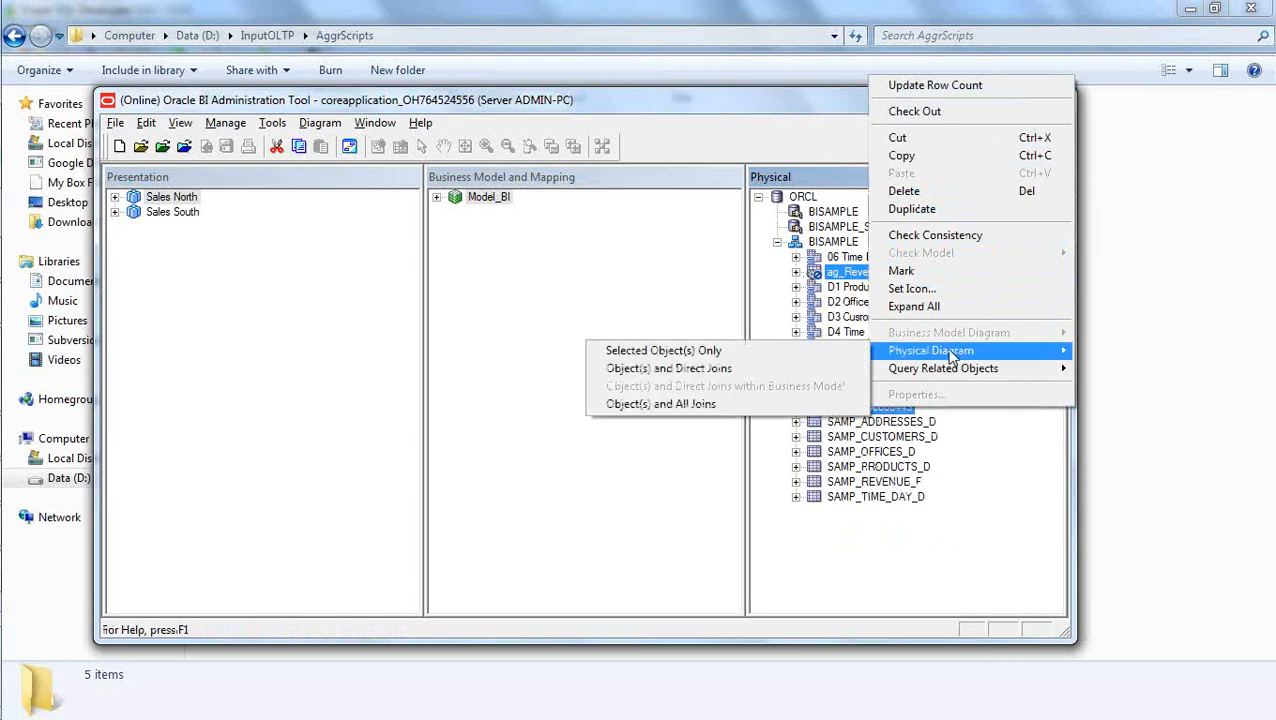
pyautogui.click(817, 342)
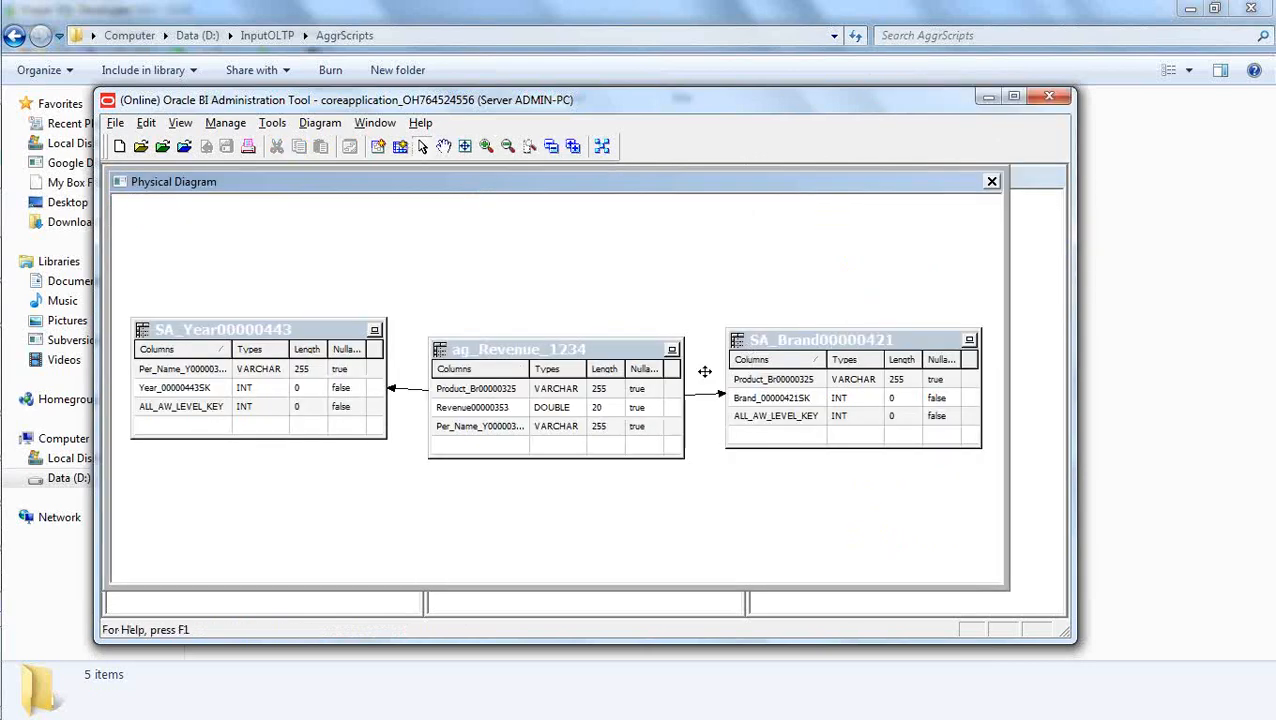
# Arrange ag_Revenue_1234 above SA_Year00000443 and SA_Brand00000421 as collapsed name-only boxes to view their joins, and close the diagram.
pyautogui.moveTo(578, 368); pyautogui.dragTo(596, 258)
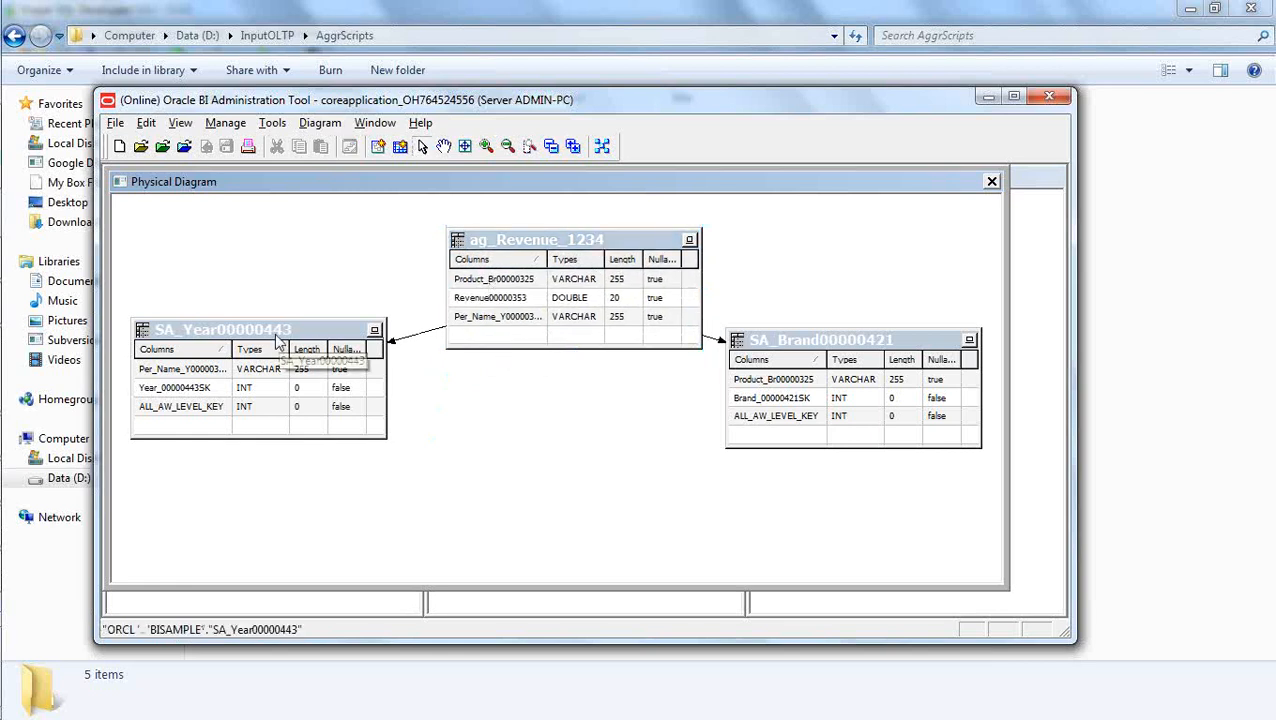
pyautogui.moveTo(282, 345); pyautogui.dragTo(307, 385)
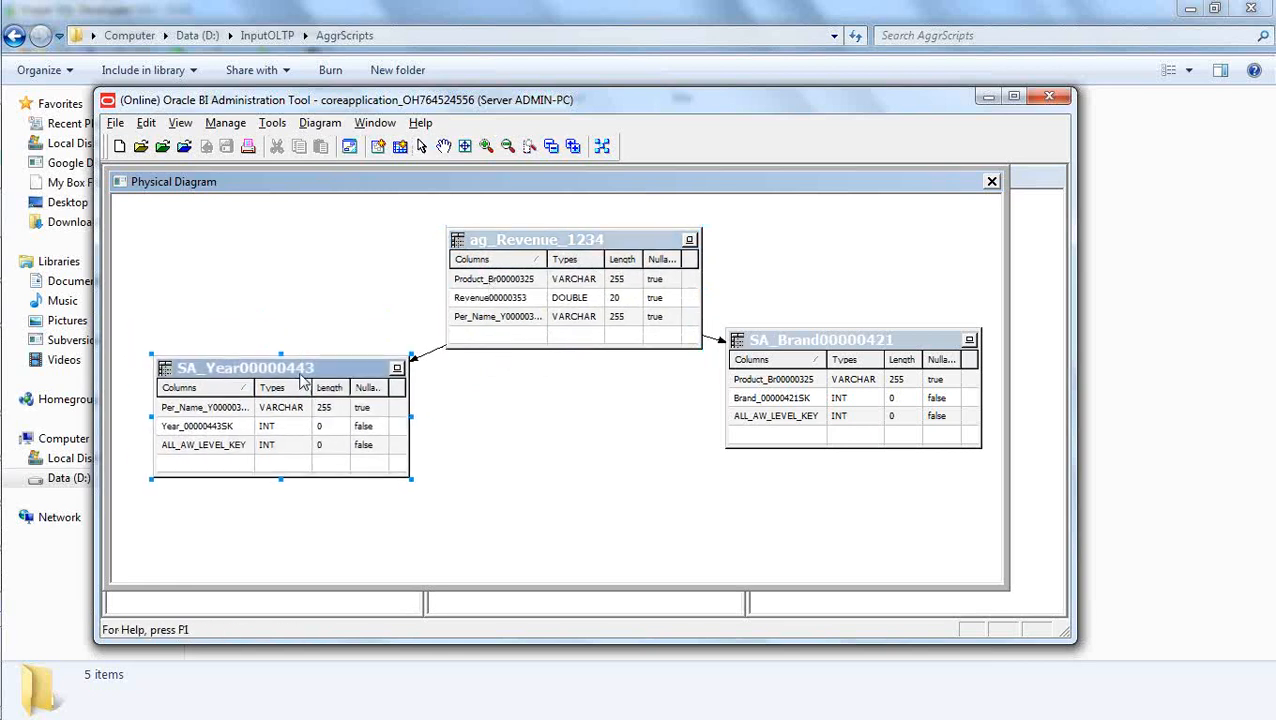
pyautogui.click(551, 146)
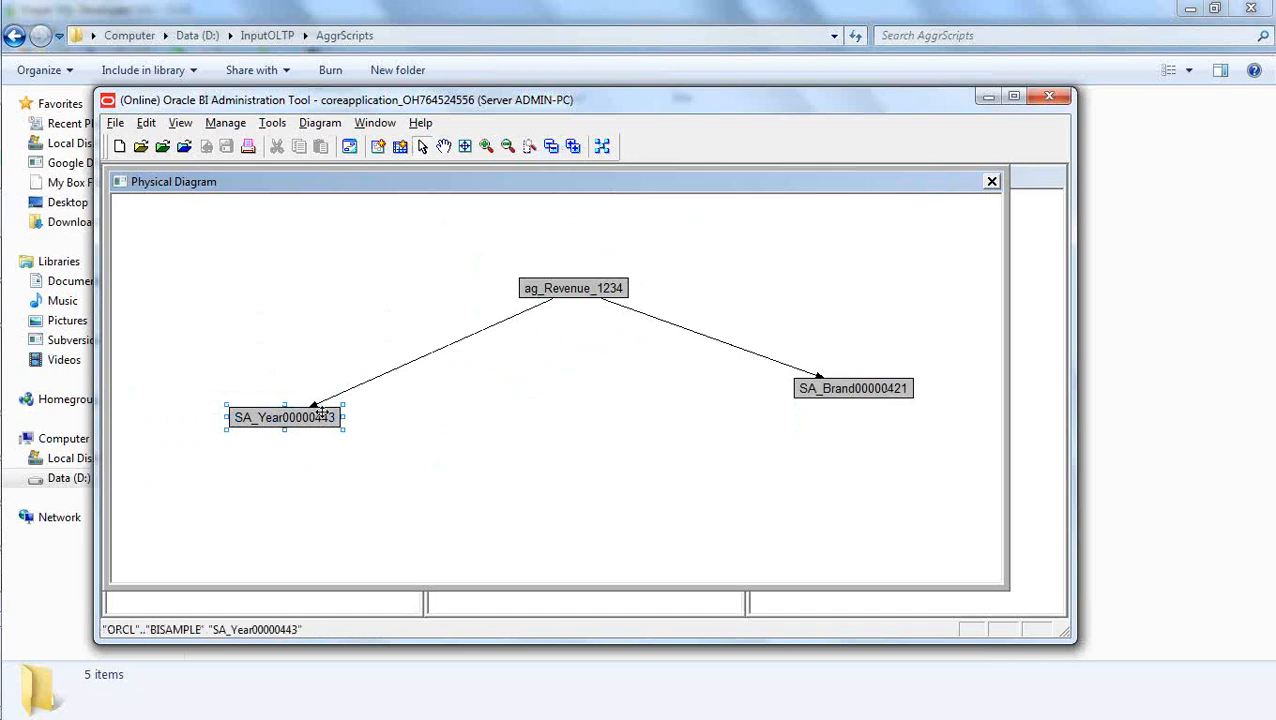
pyautogui.moveTo(313, 419); pyautogui.dragTo(367, 383)
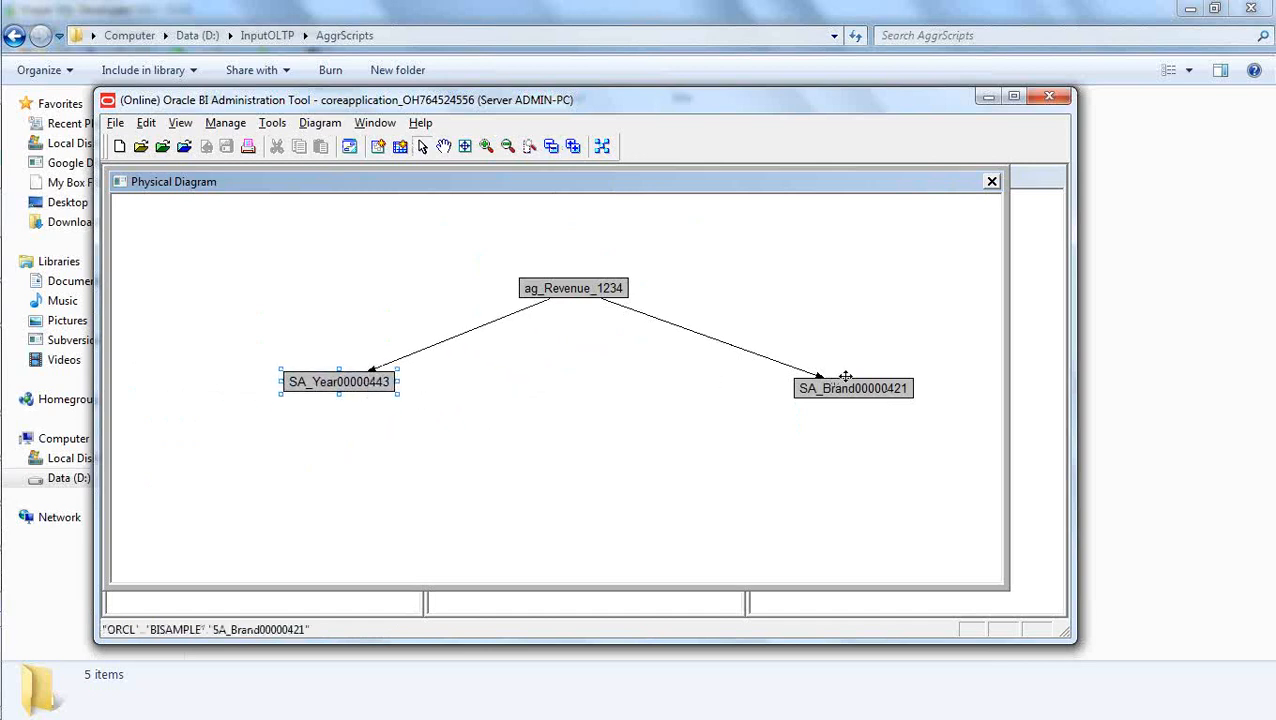
pyautogui.moveTo(856, 387); pyautogui.dragTo(791, 366)
pyautogui.click(801, 328)
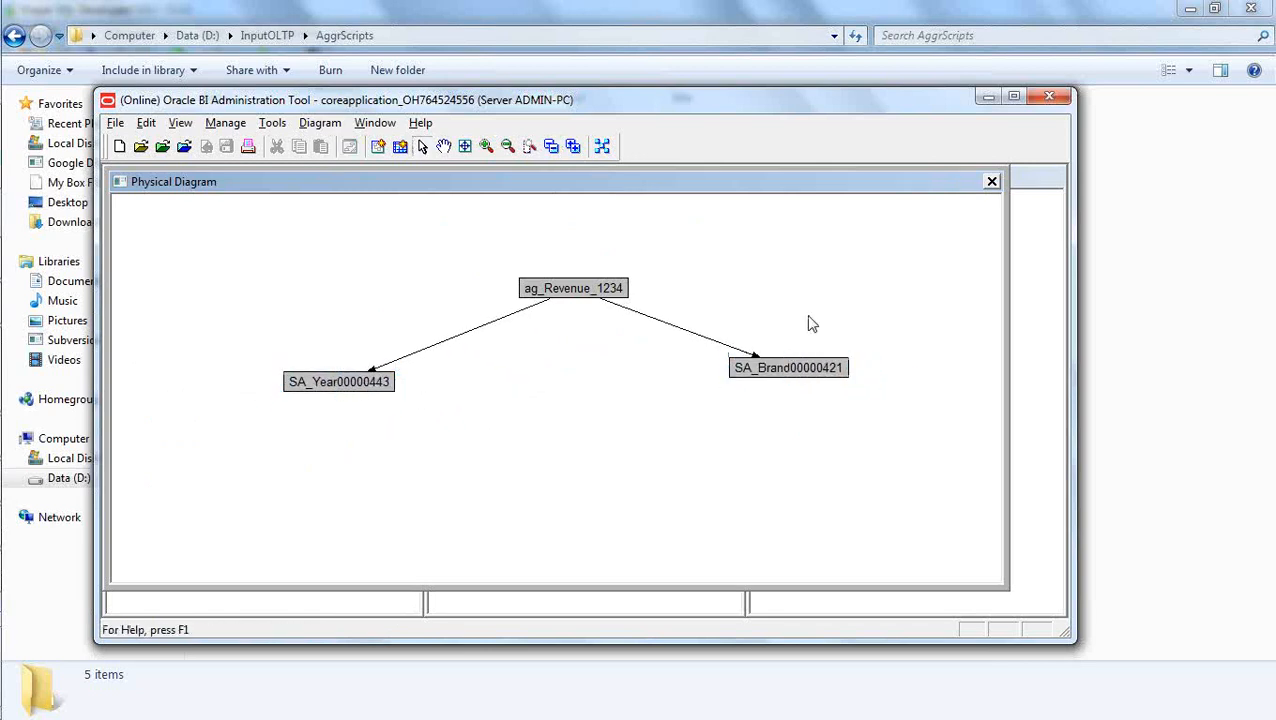
pyautogui.click(993, 182)
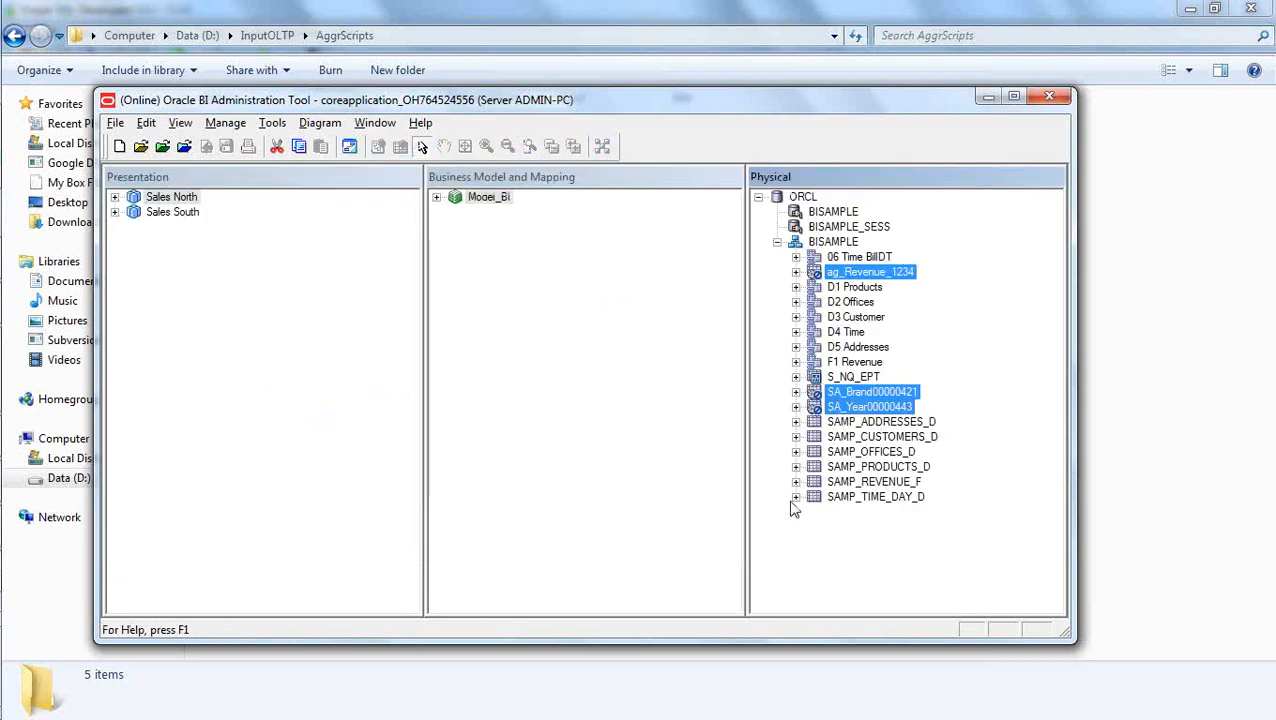
pyautogui.click(866, 576)
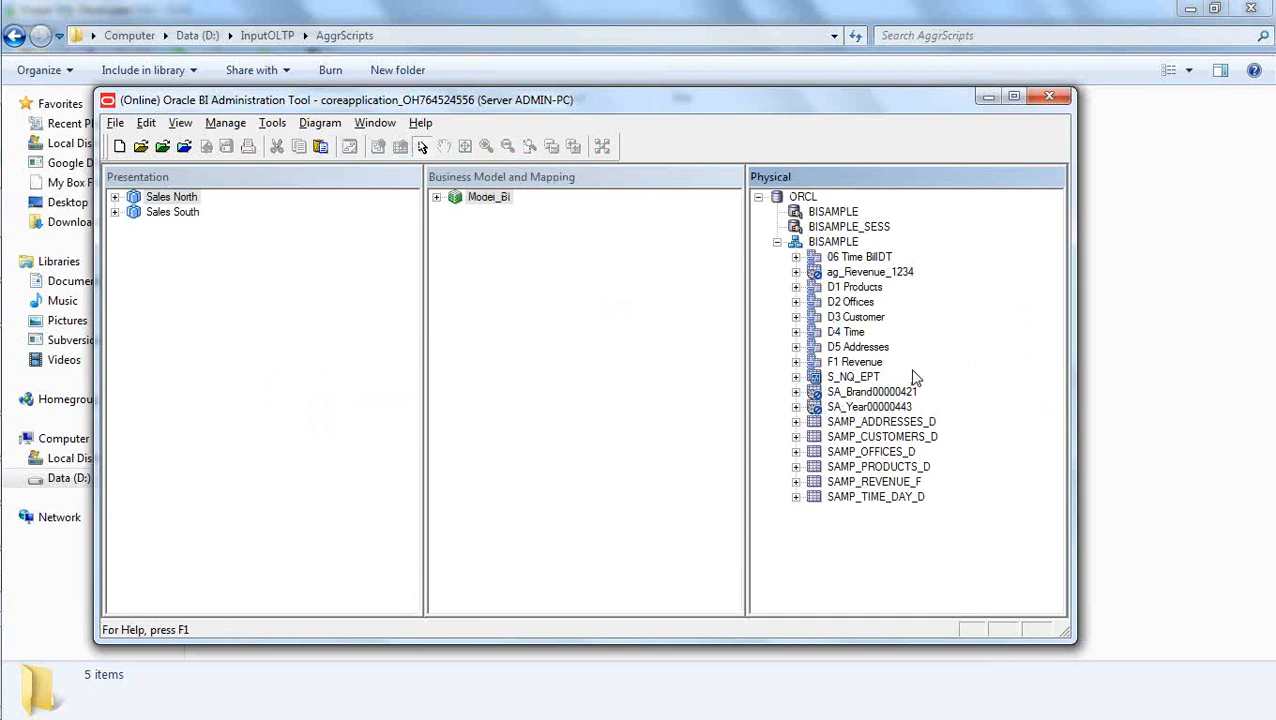
# Review the column mapping of the ORCL__BISAMPLE_ag_Revenue_1234 source under the Revenue logical table in Model_BI, leaving it unchanged.
pyautogui.click(437, 199)
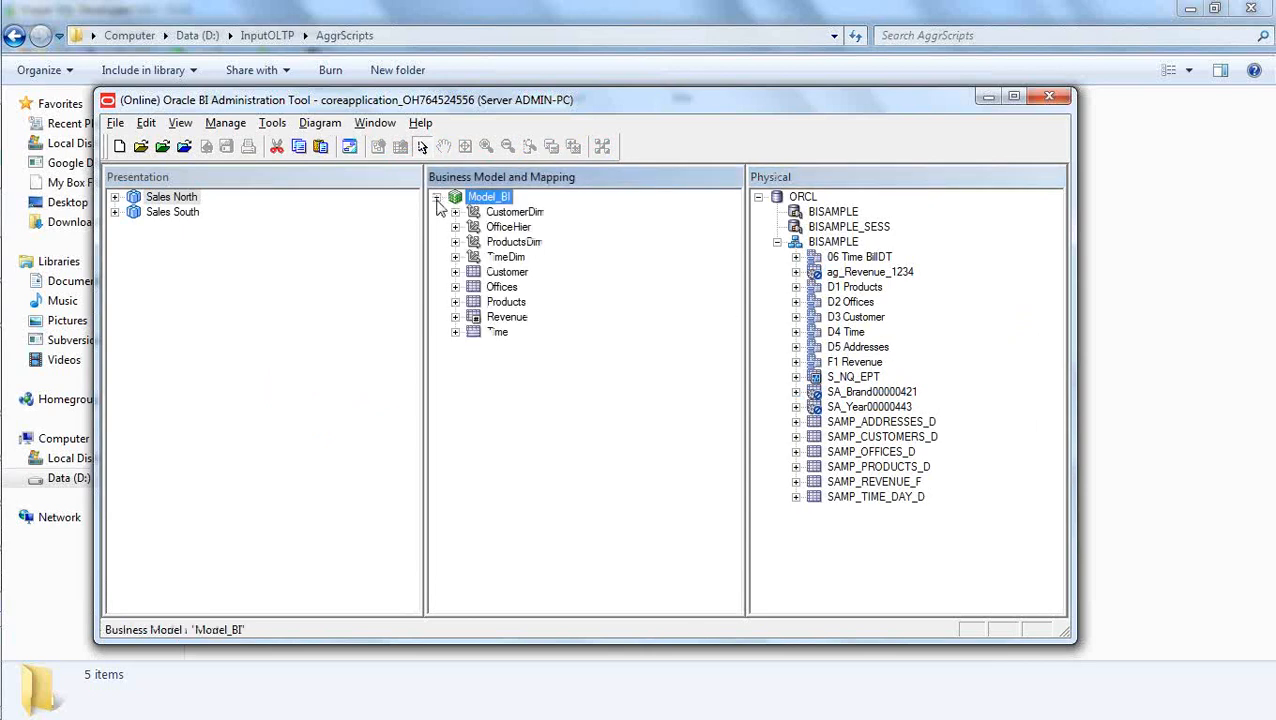
pyautogui.click(455, 317)
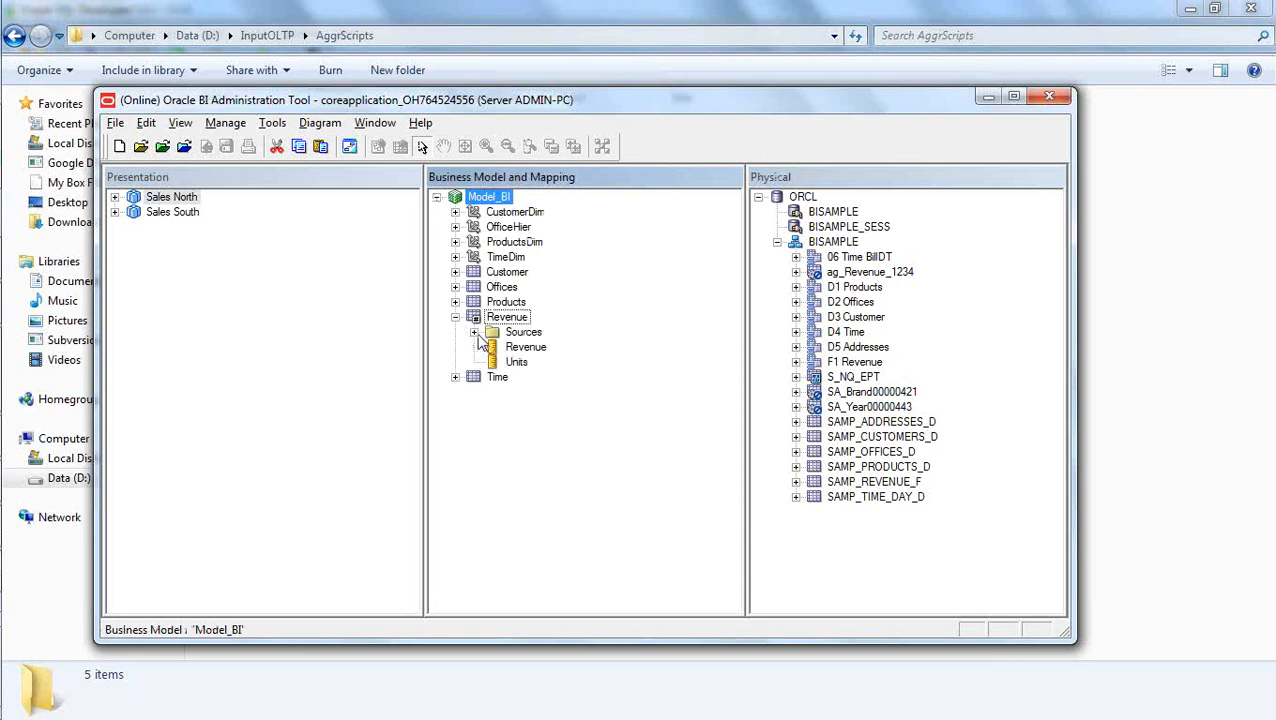
pyautogui.click(475, 332)
pyautogui.click(555, 440)
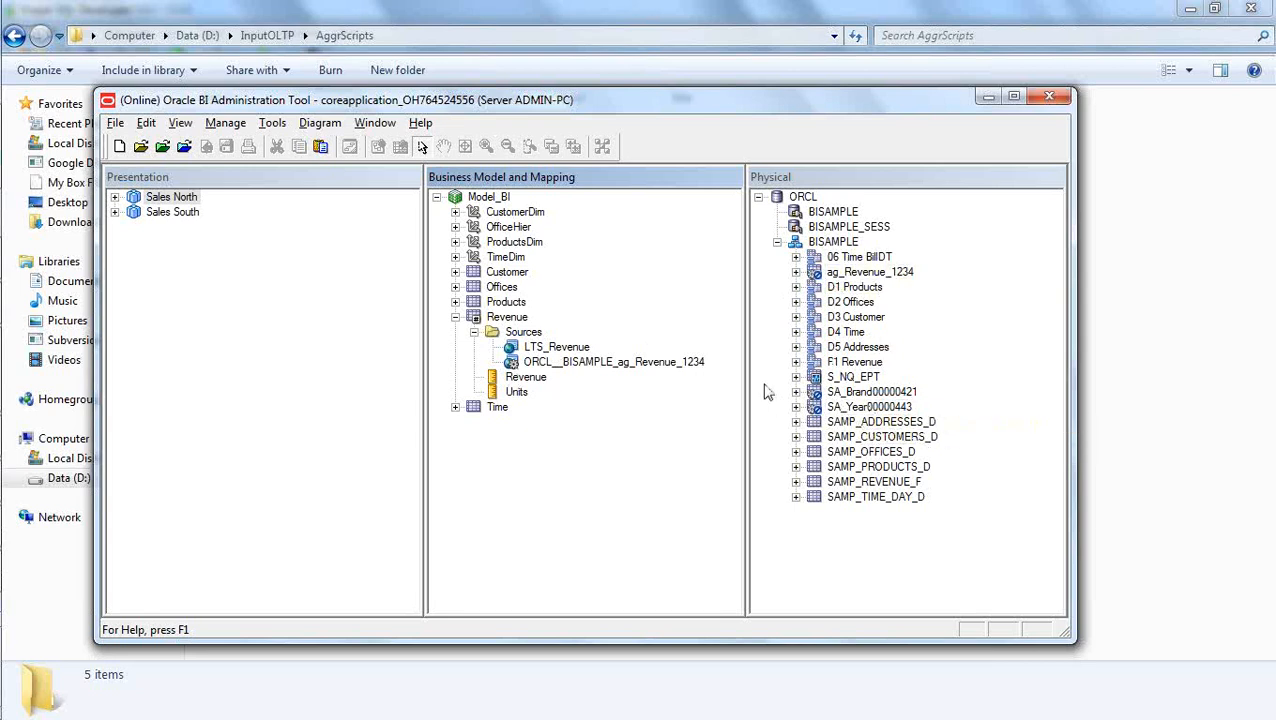
pyautogui.doubleClick(629, 364)
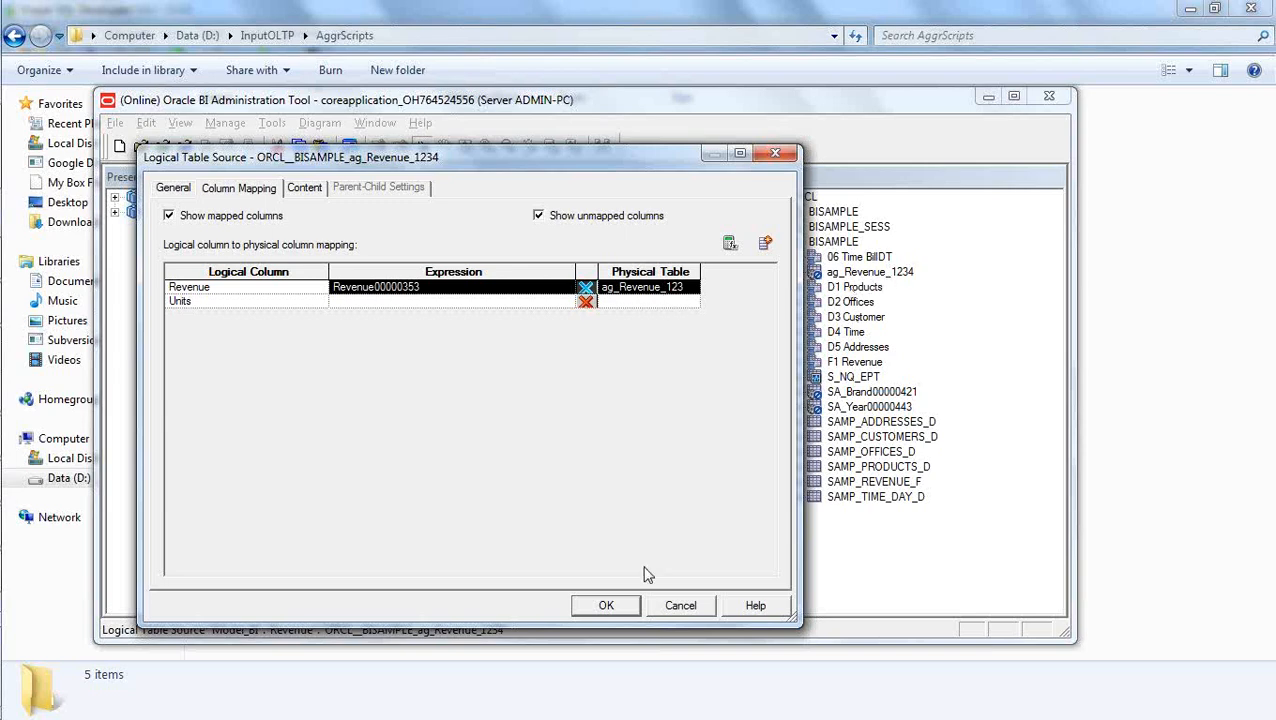
pyautogui.click(681, 605)
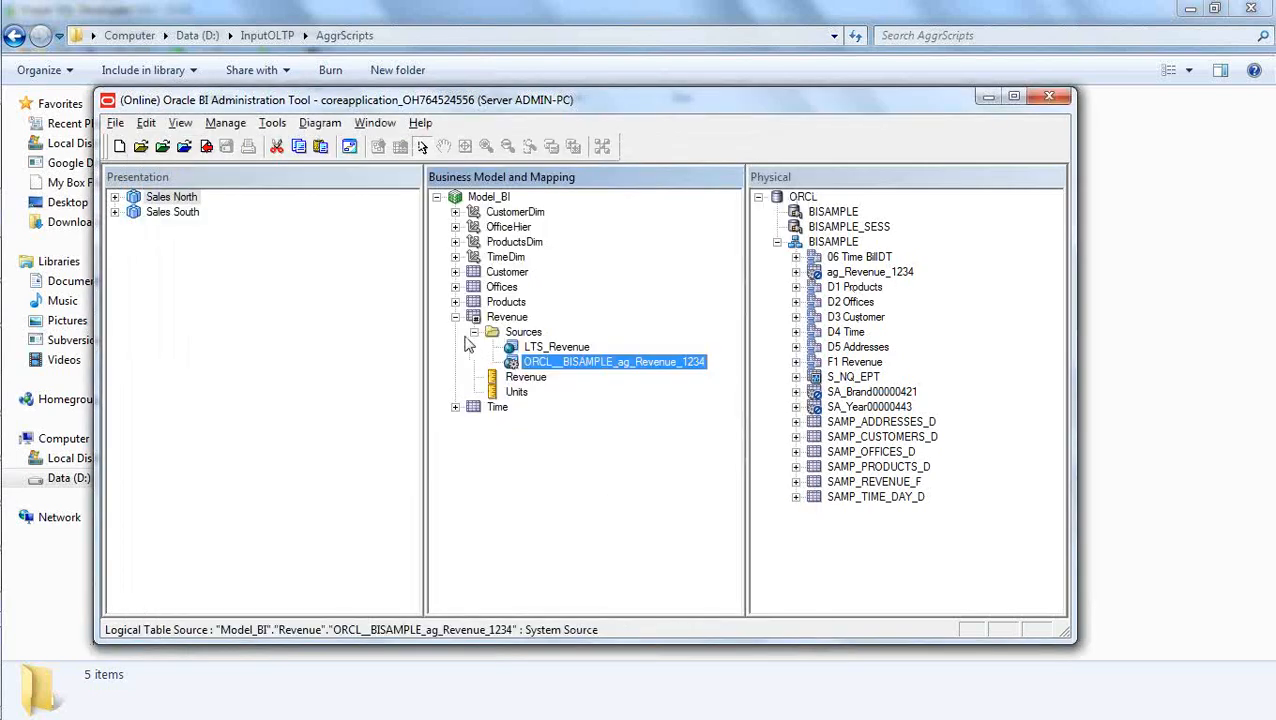
pyautogui.click(456, 318)
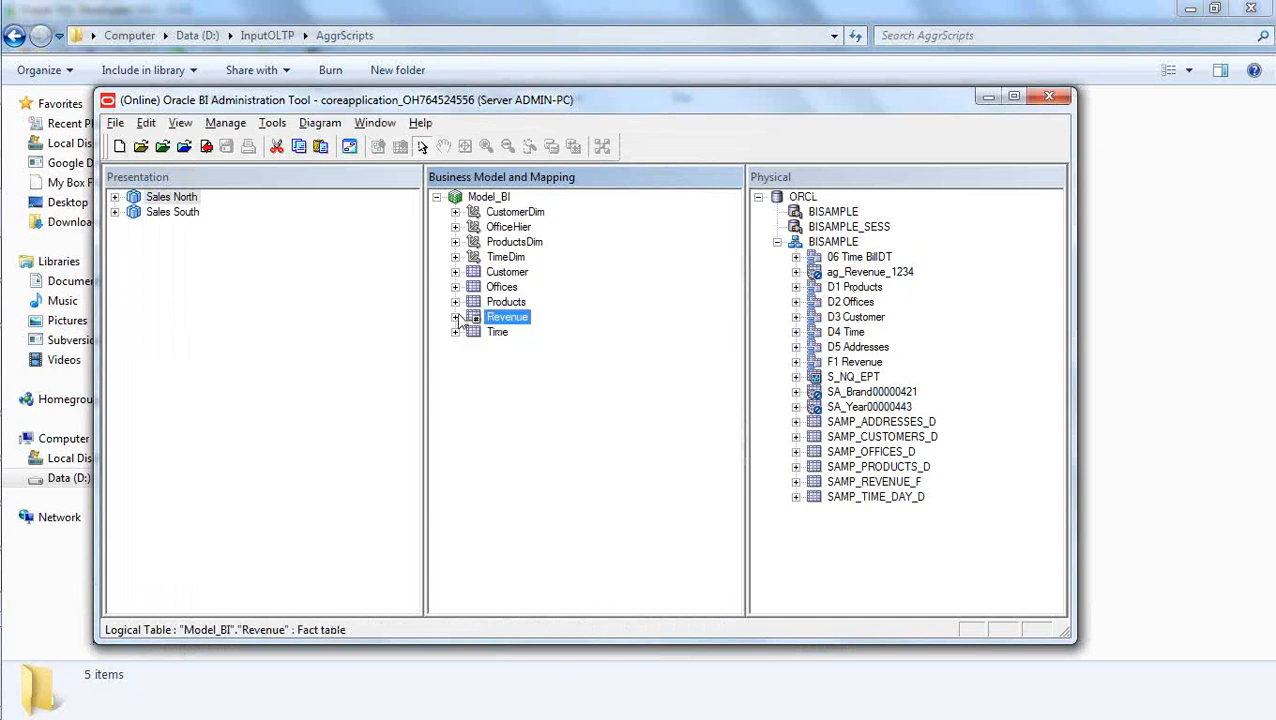
# Review the column mapping of the ORCL__BISAMPLE_SA_Brand00000421 source under the Products logical table, cancelling without changes.
pyautogui.click(456, 302)
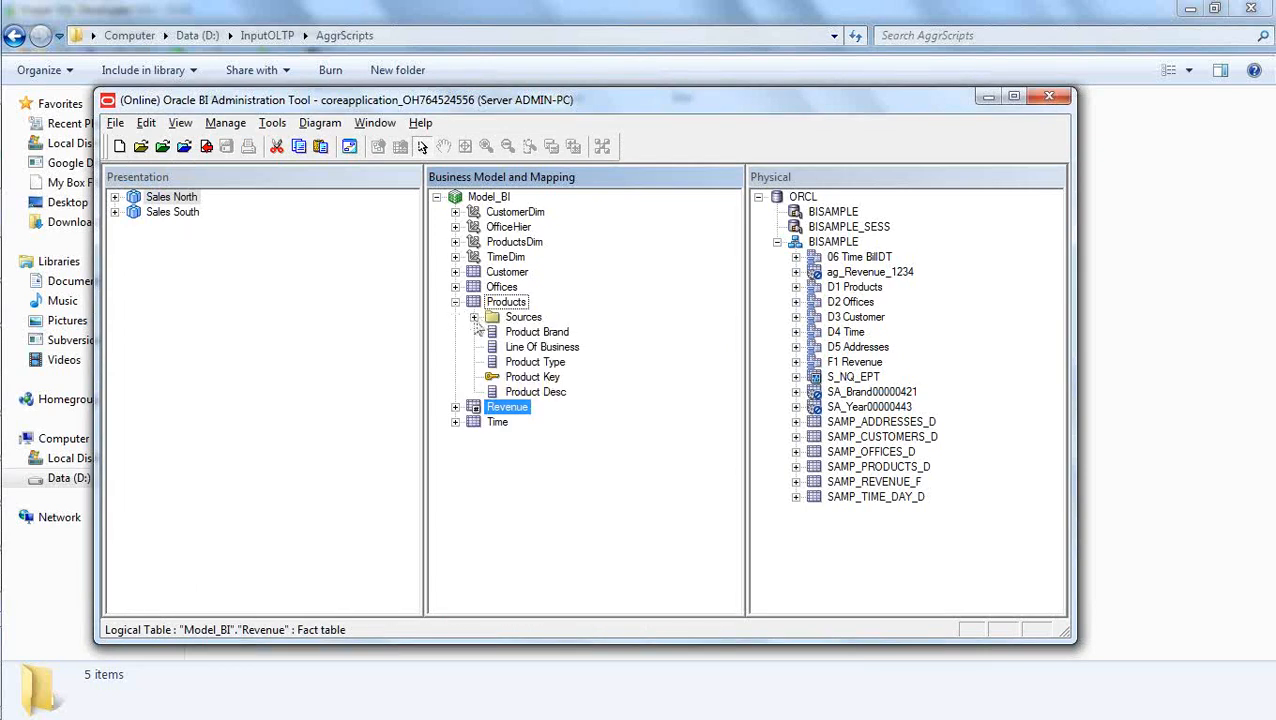
pyautogui.click(474, 317)
pyautogui.doubleClick(574, 347)
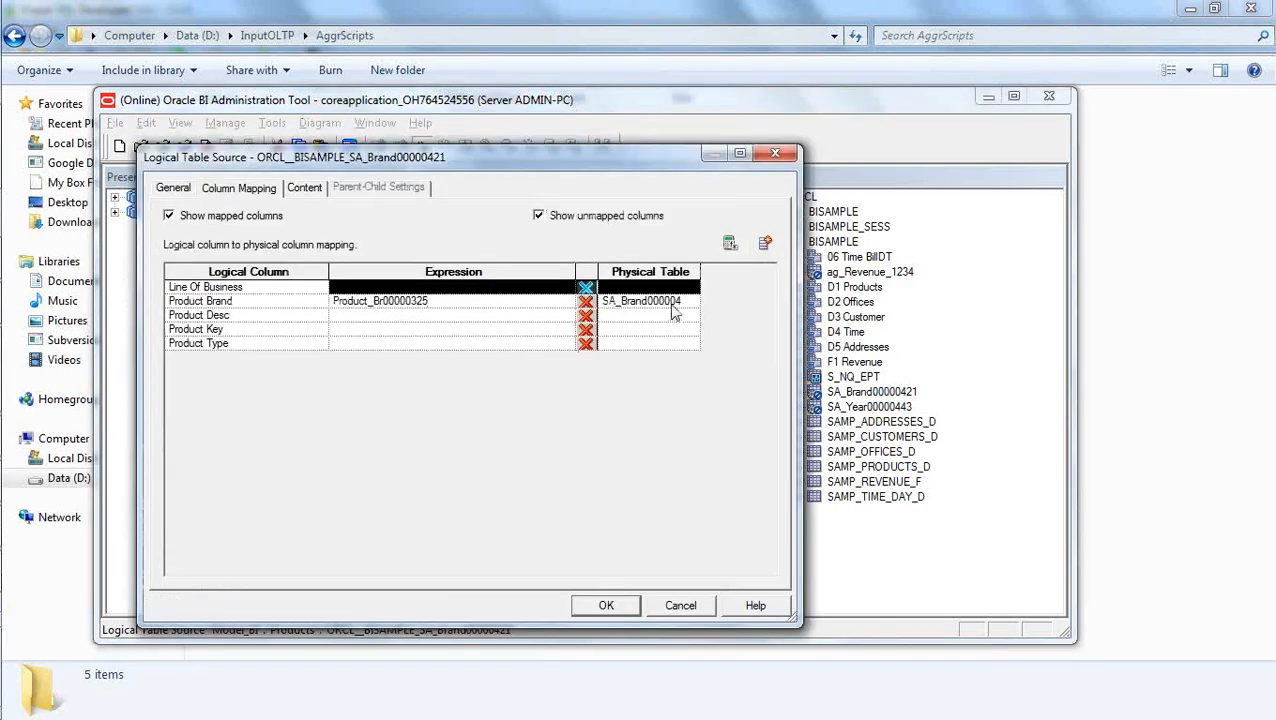
pyautogui.click(668, 606)
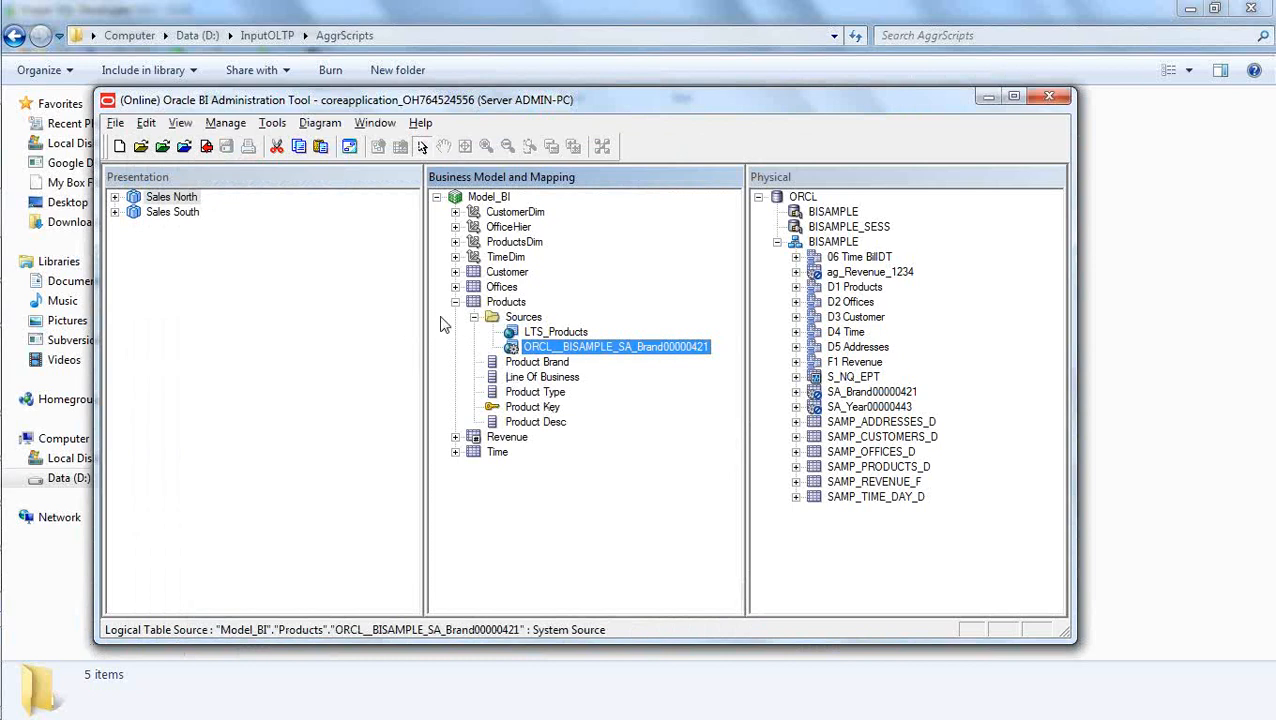
pyautogui.click(455, 302)
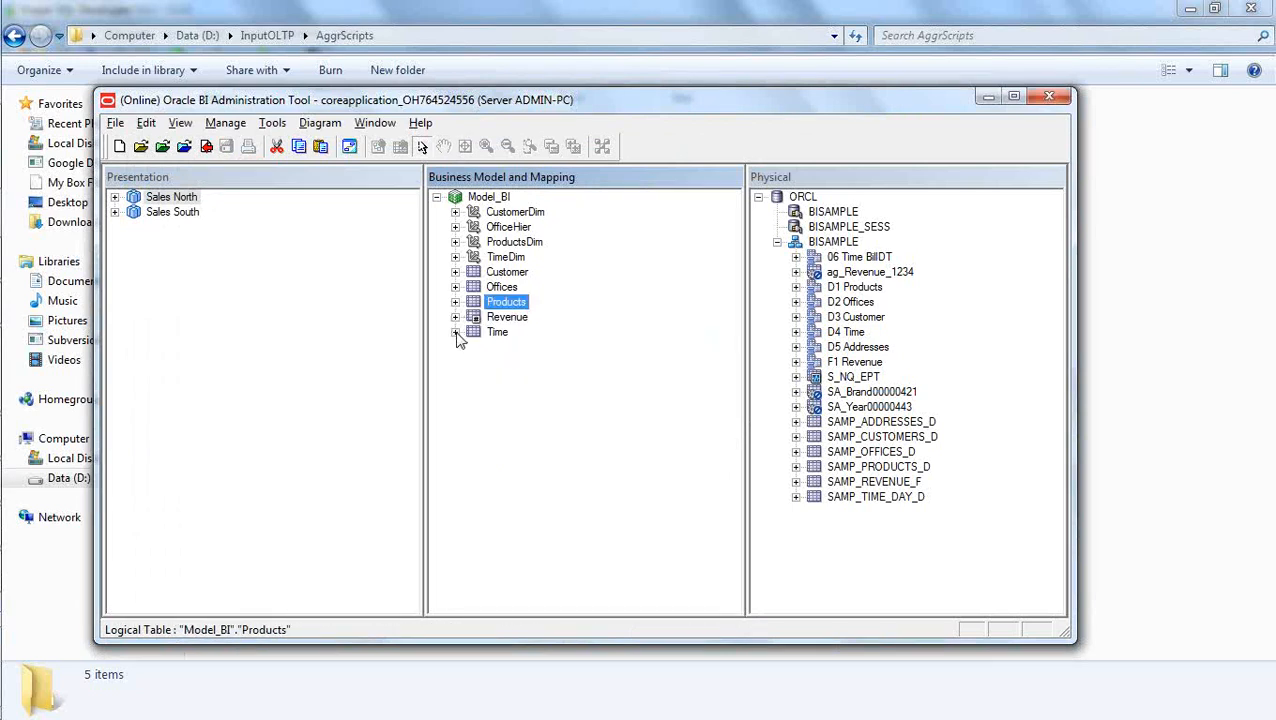
# Review the column mapping of the ORCL__BISAMPLE_SA_Year00000443 source under the Time logical table, cancelling without changes.
pyautogui.click(455, 332)
pyautogui.click(474, 347)
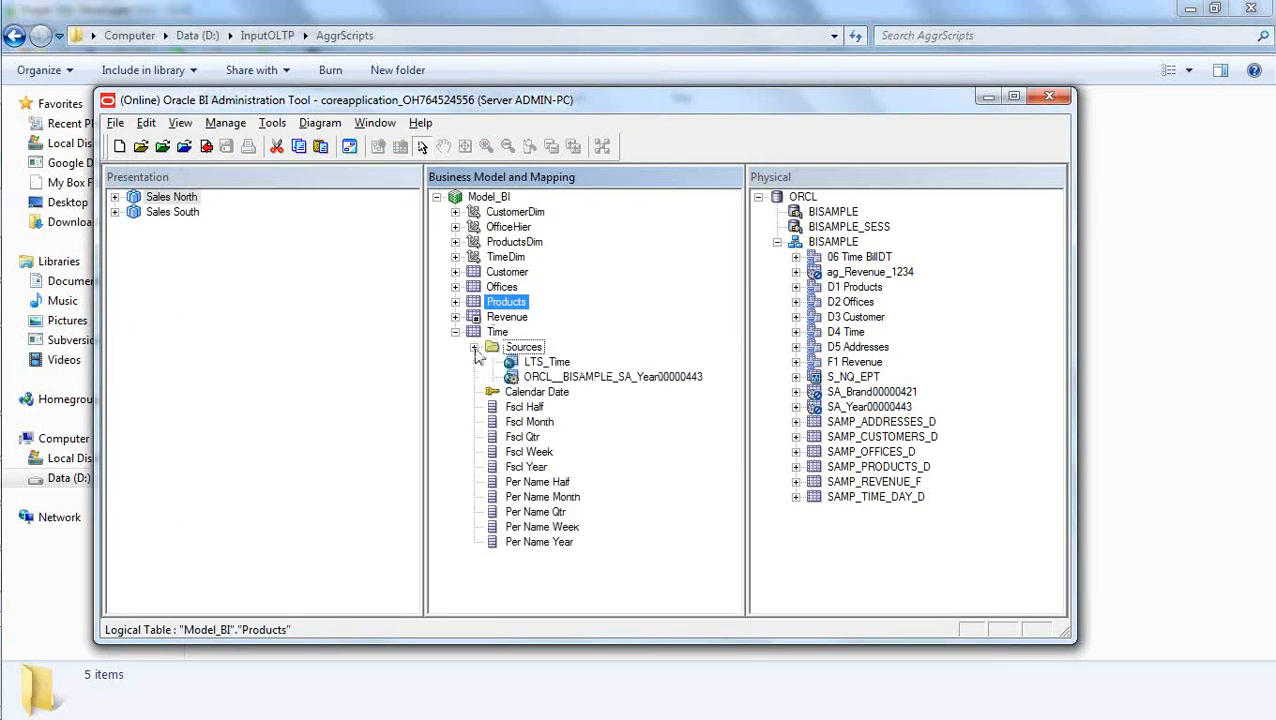
pyautogui.doubleClick(612, 378)
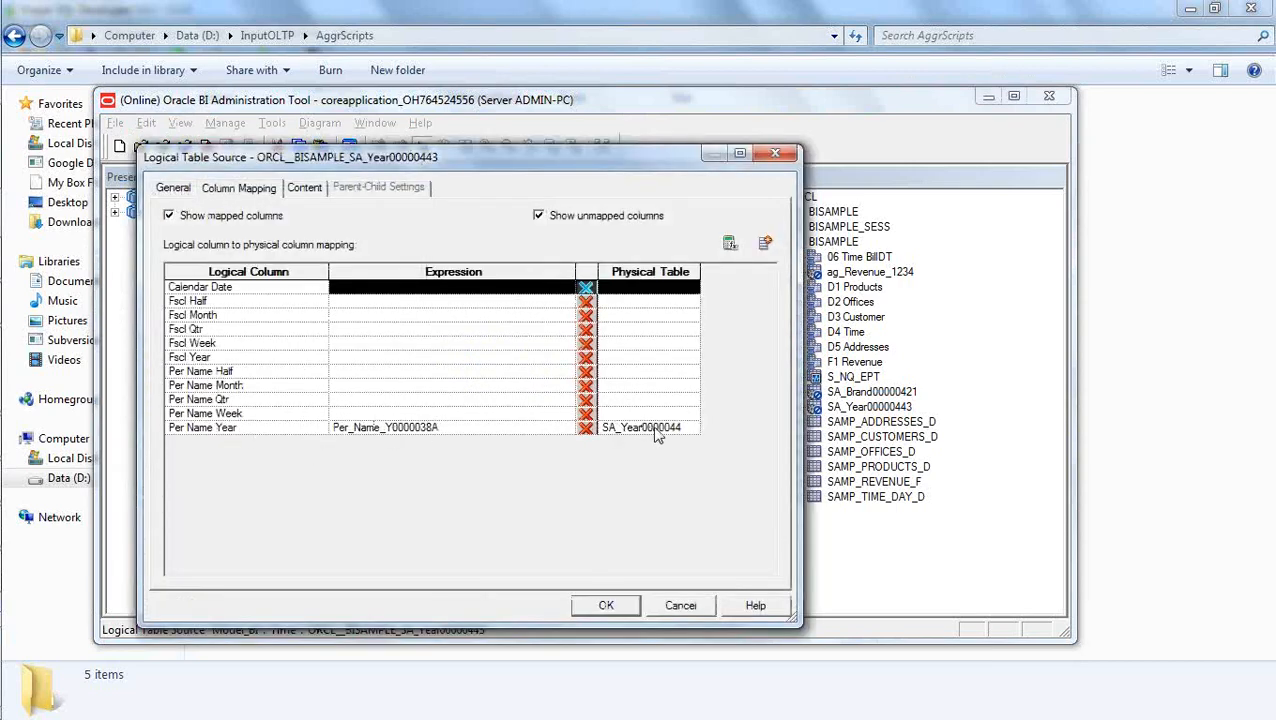
pyautogui.click(678, 608)
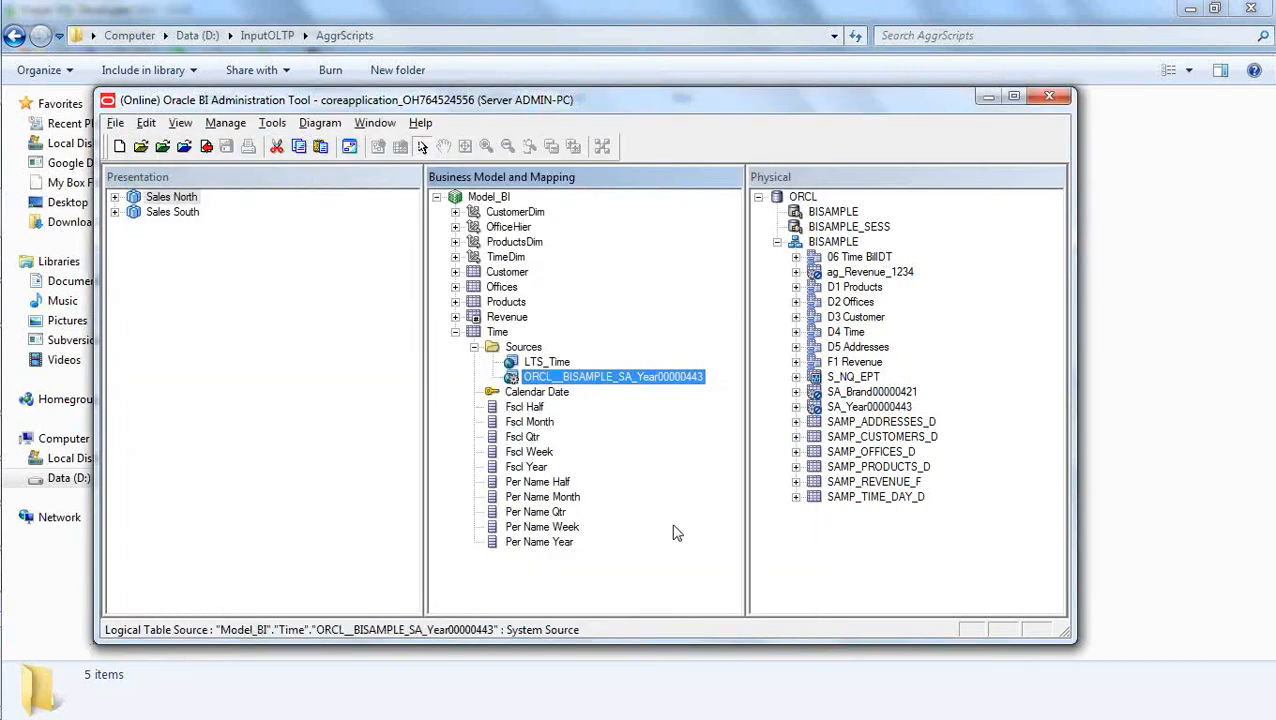
pyautogui.click(476, 348)
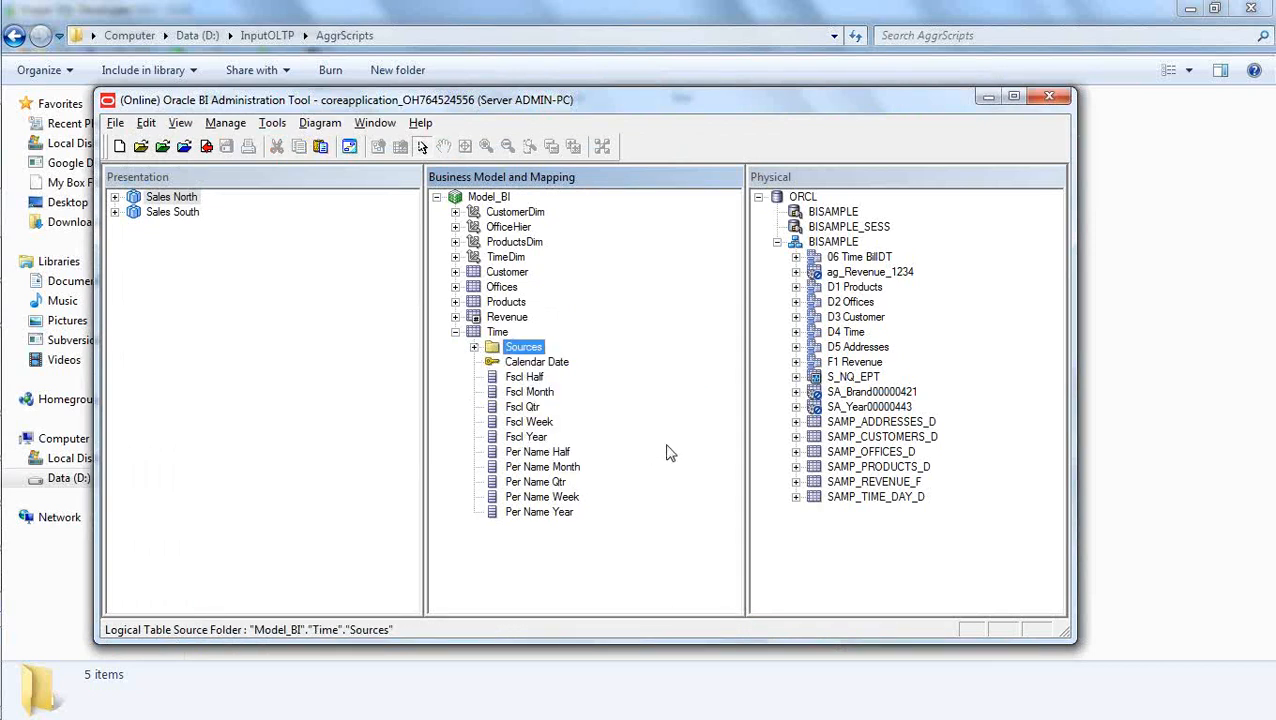
pyautogui.click(456, 334)
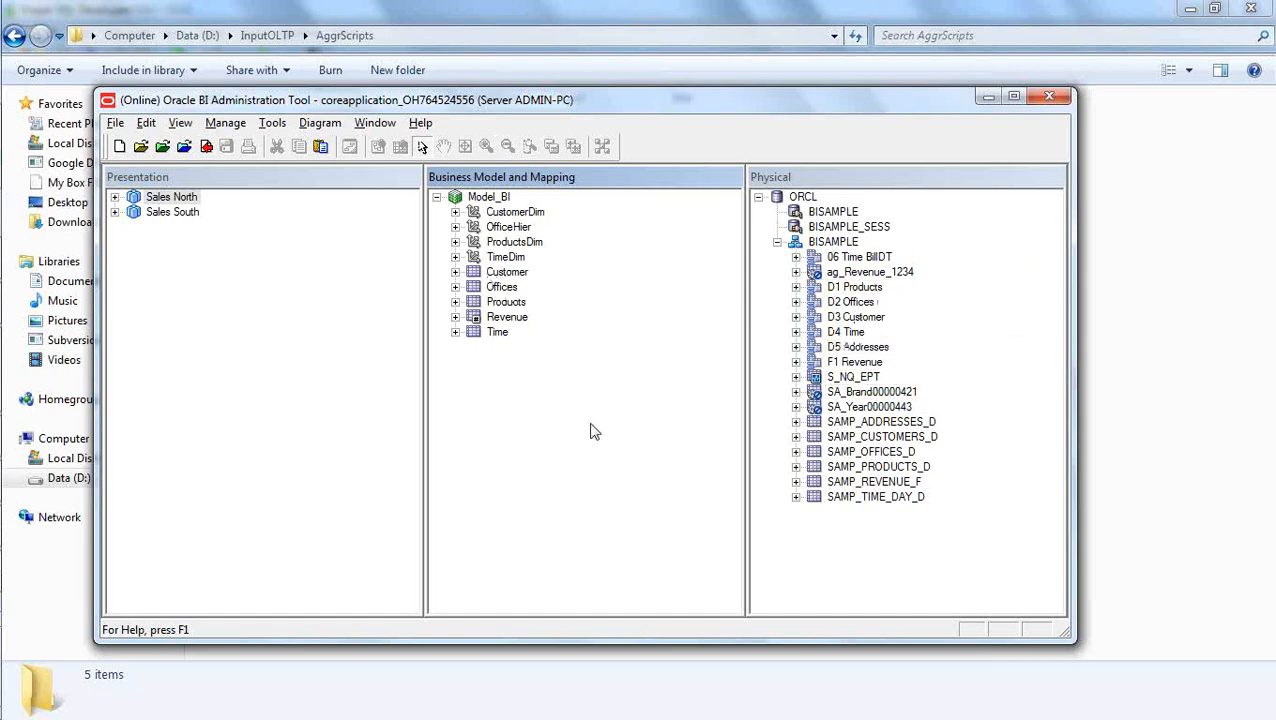
# Switch to Oracle SQL Developer and close it, and bring up the aggregate_command file in Notepad.
pyautogui.click(206, 146)
pyautogui.click(218, 8)
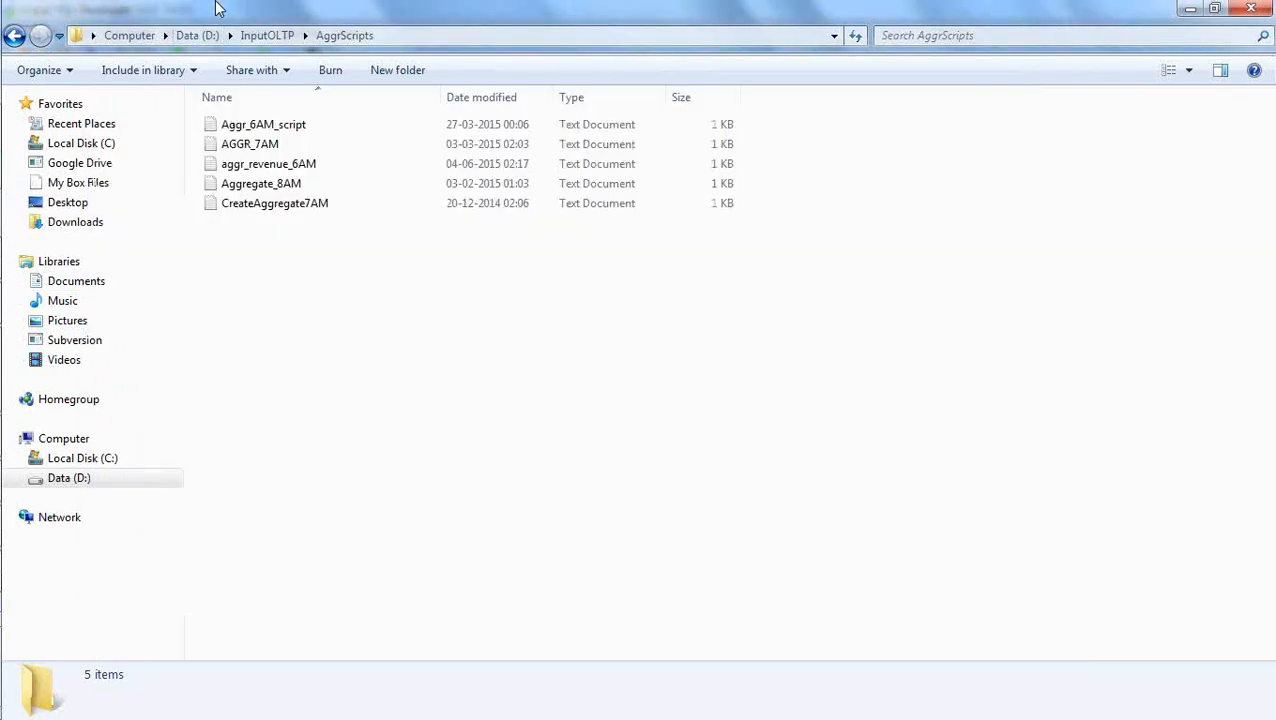
pyautogui.moveTo(4, 94)
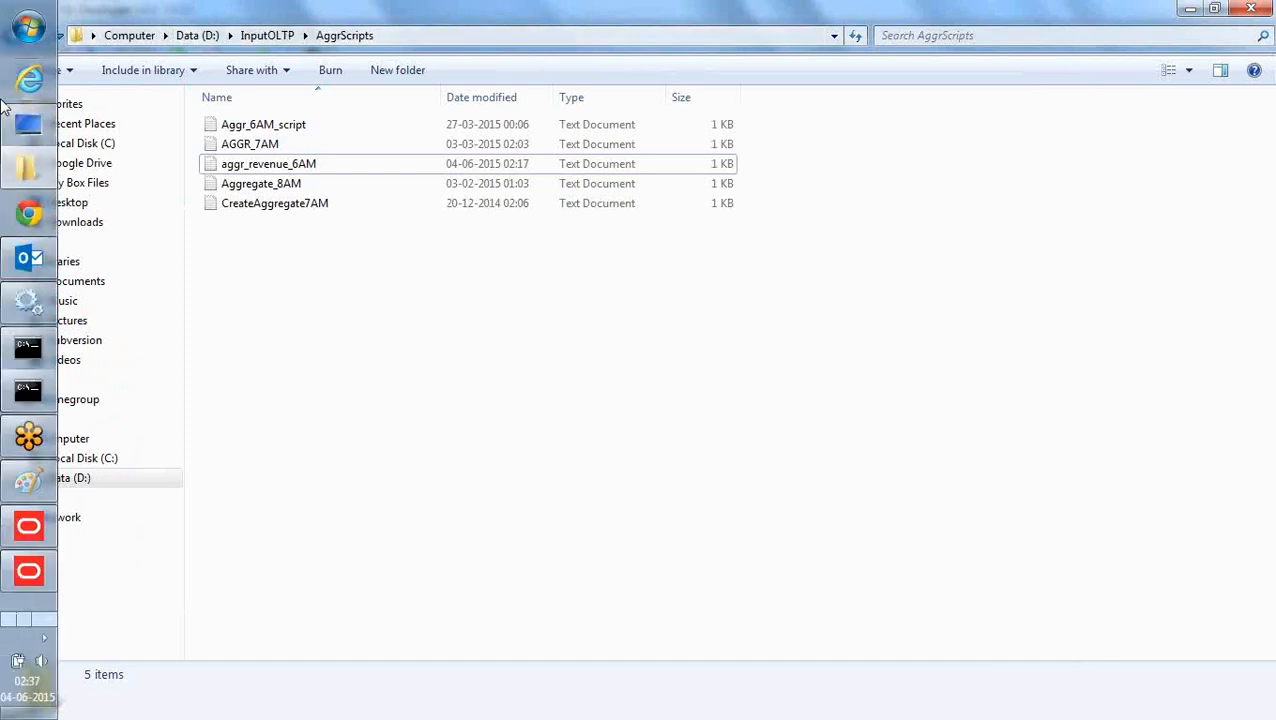
pyautogui.click(43, 621)
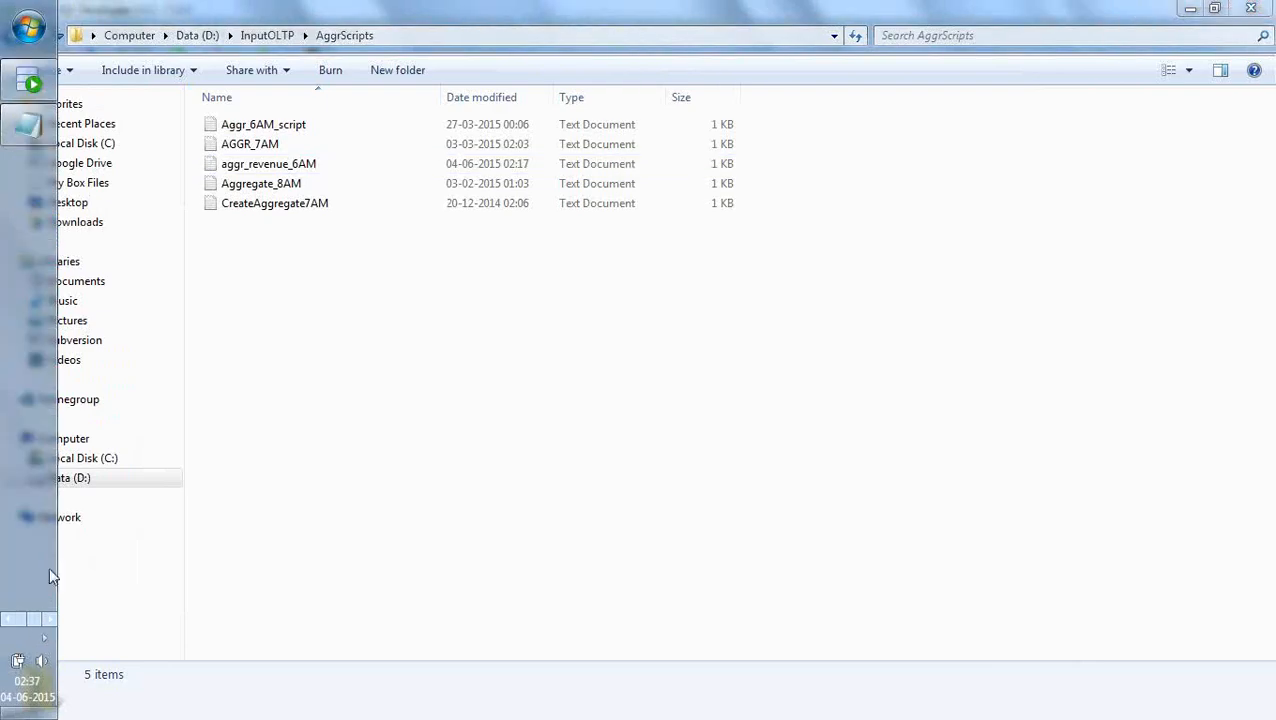
pyautogui.click(30, 83)
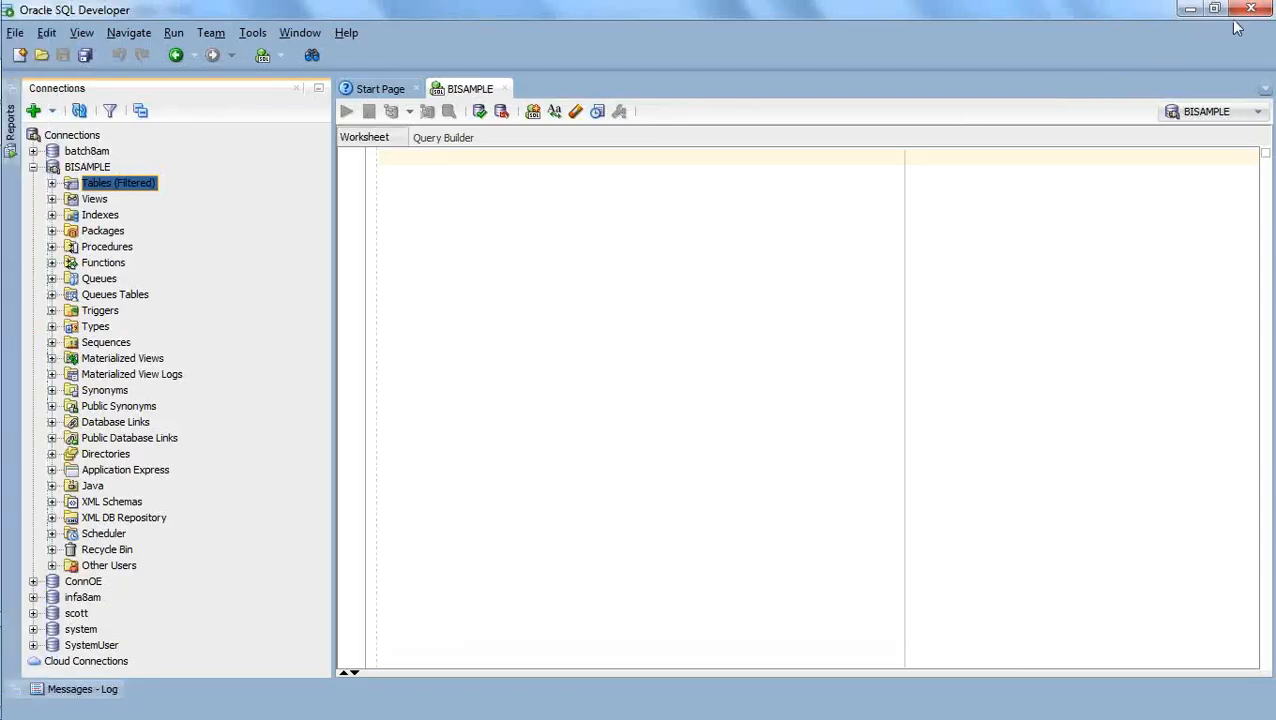
pyautogui.hotkey('alt', 'F4')
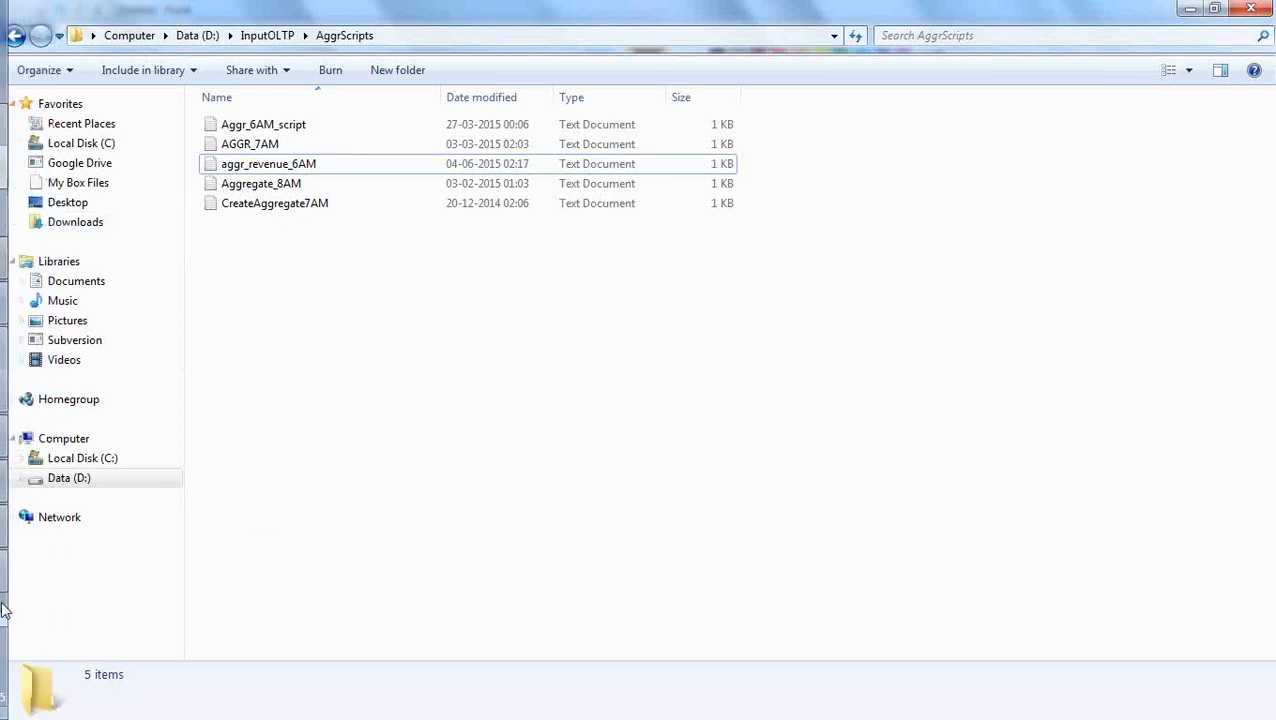
pyautogui.moveTo(8, 636)
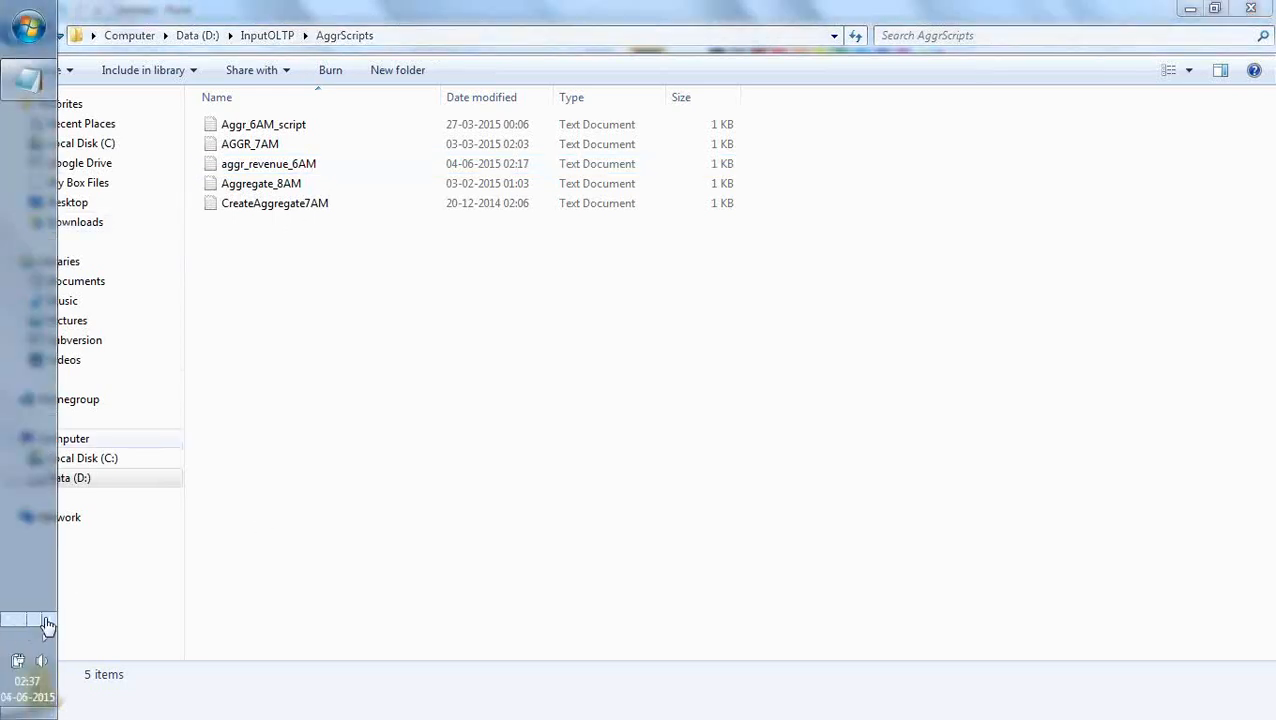
pyautogui.click(44, 624)
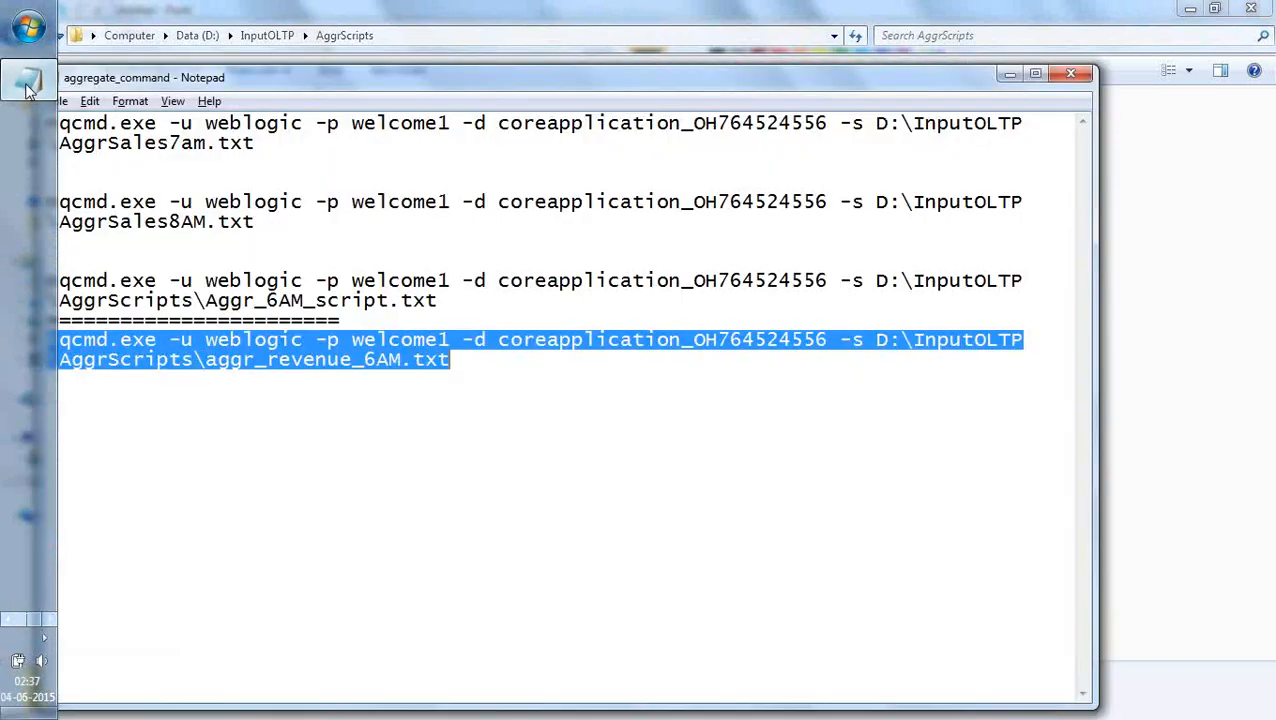
# Close the aggregate_command file in Notepad and launch Mozilla Firefox.
pyautogui.click(1071, 73)
pyautogui.click(596, 381)
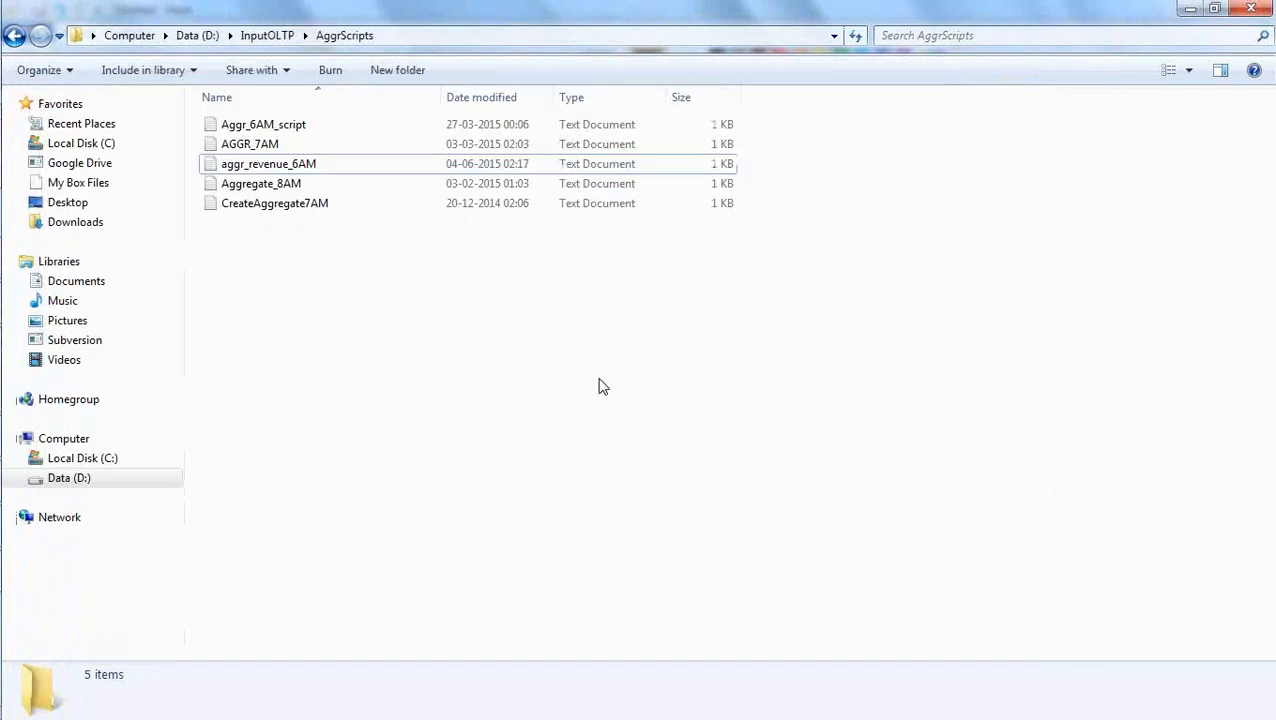
pyautogui.moveTo(5, 345)
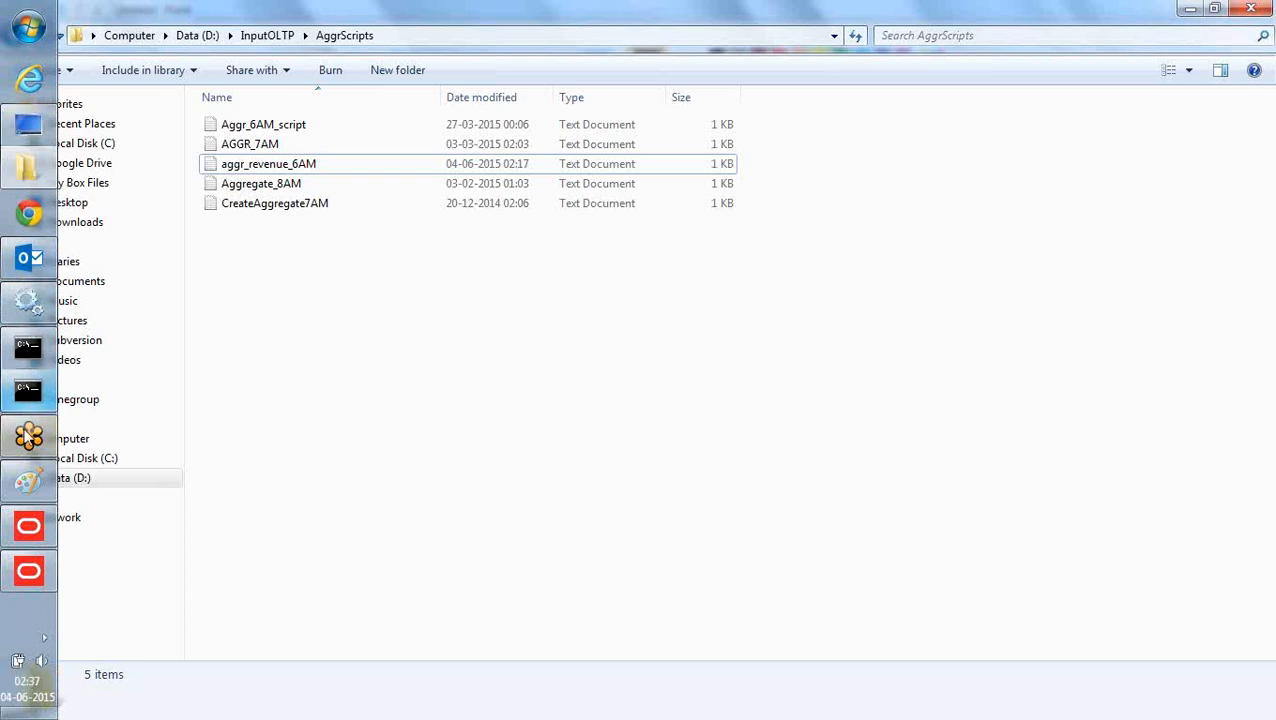
pyautogui.click(33, 32)
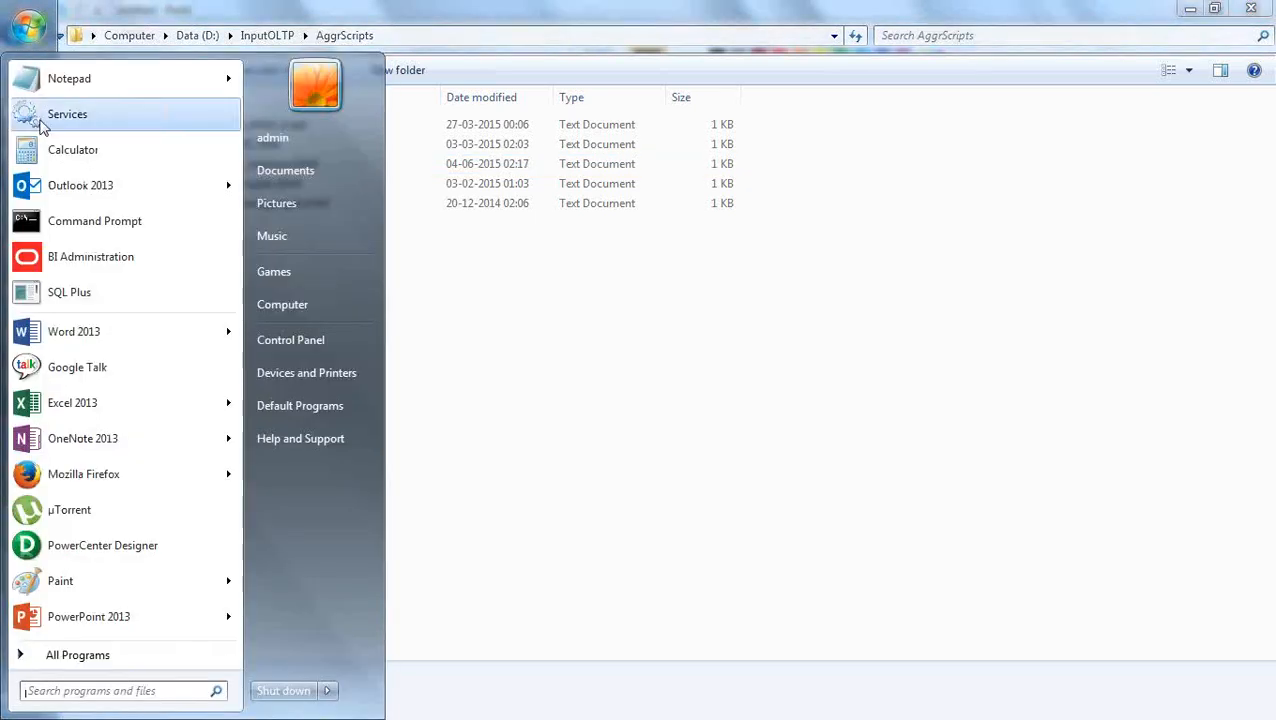
pyautogui.click(164, 483)
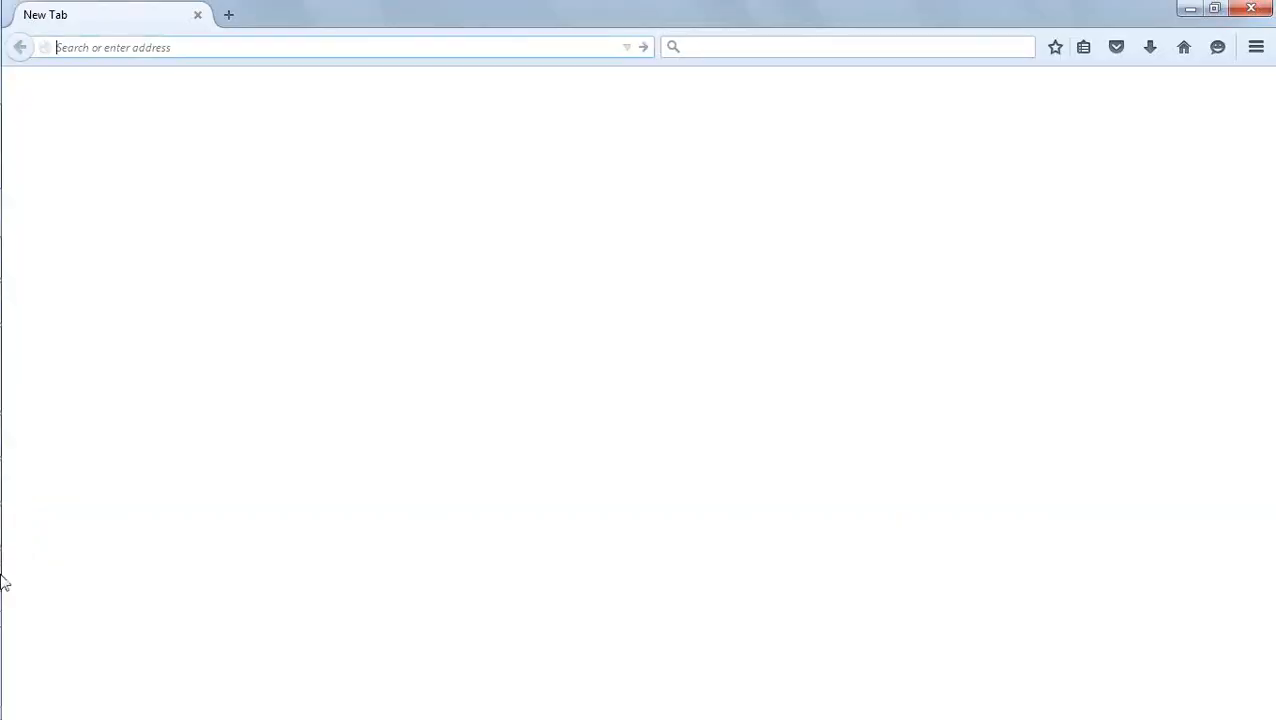
# Switch to the Oracle BI Administration Tool and set an online user filter in Identity Manager that fetches all users.
pyautogui.hotkey('alt', 'Tab')
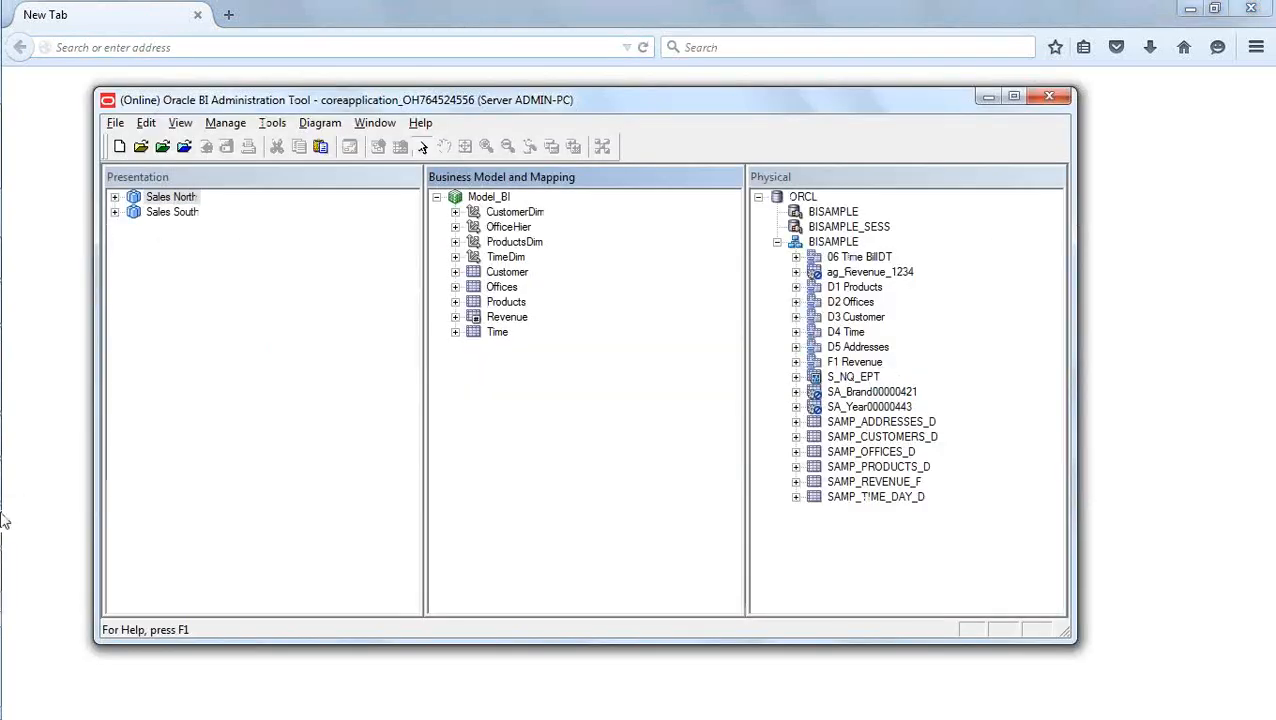
pyautogui.click(272, 123)
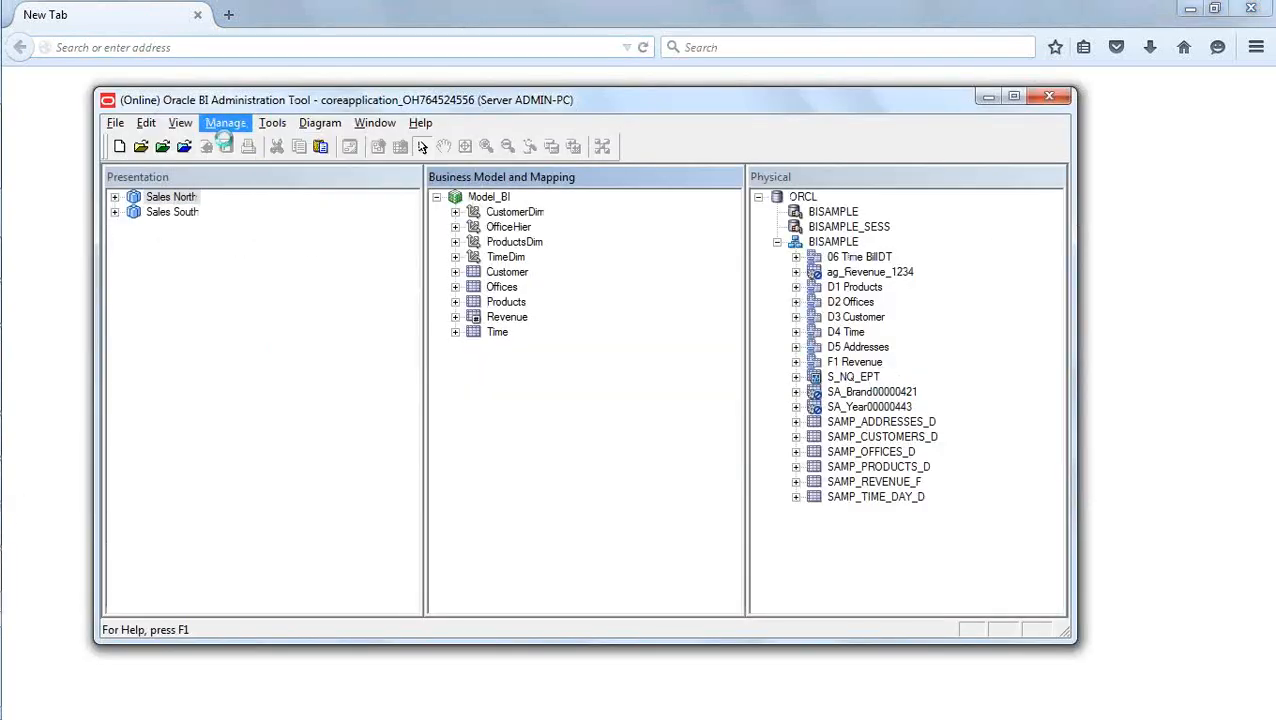
pyautogui.click(225, 123)
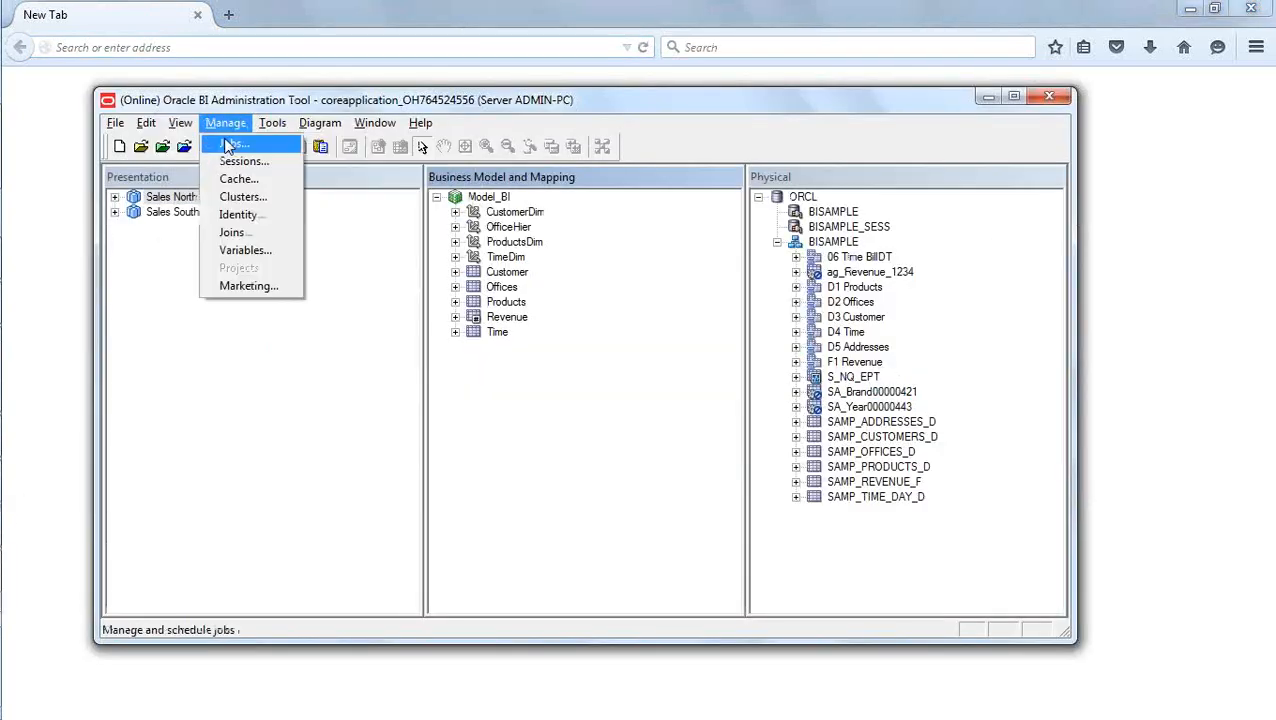
pyautogui.click(256, 216)
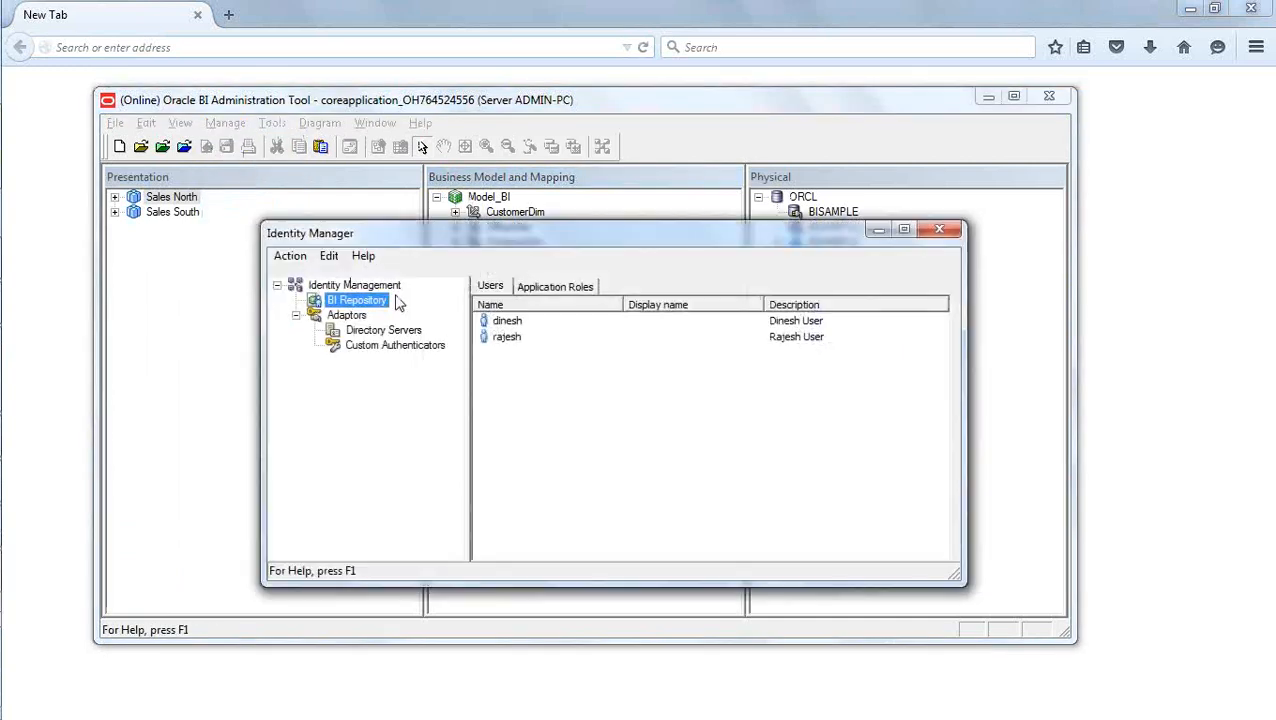
pyautogui.click(290, 256)
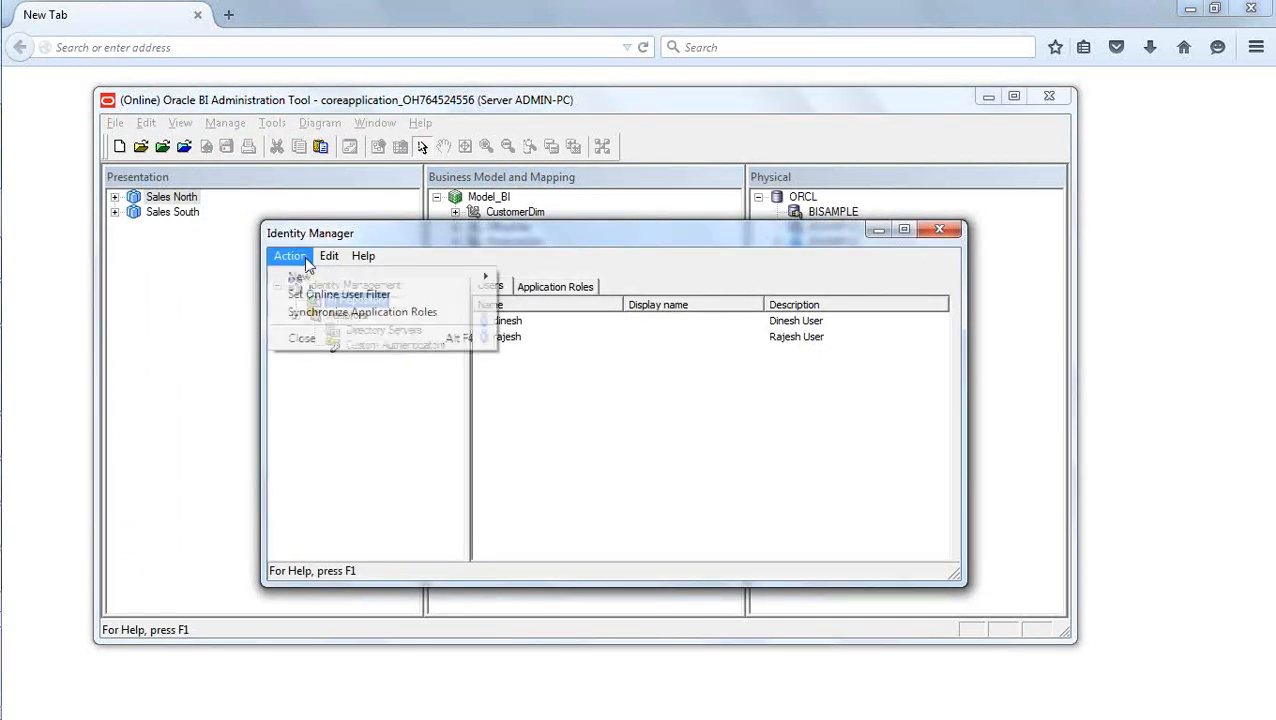
pyautogui.click(322, 293)
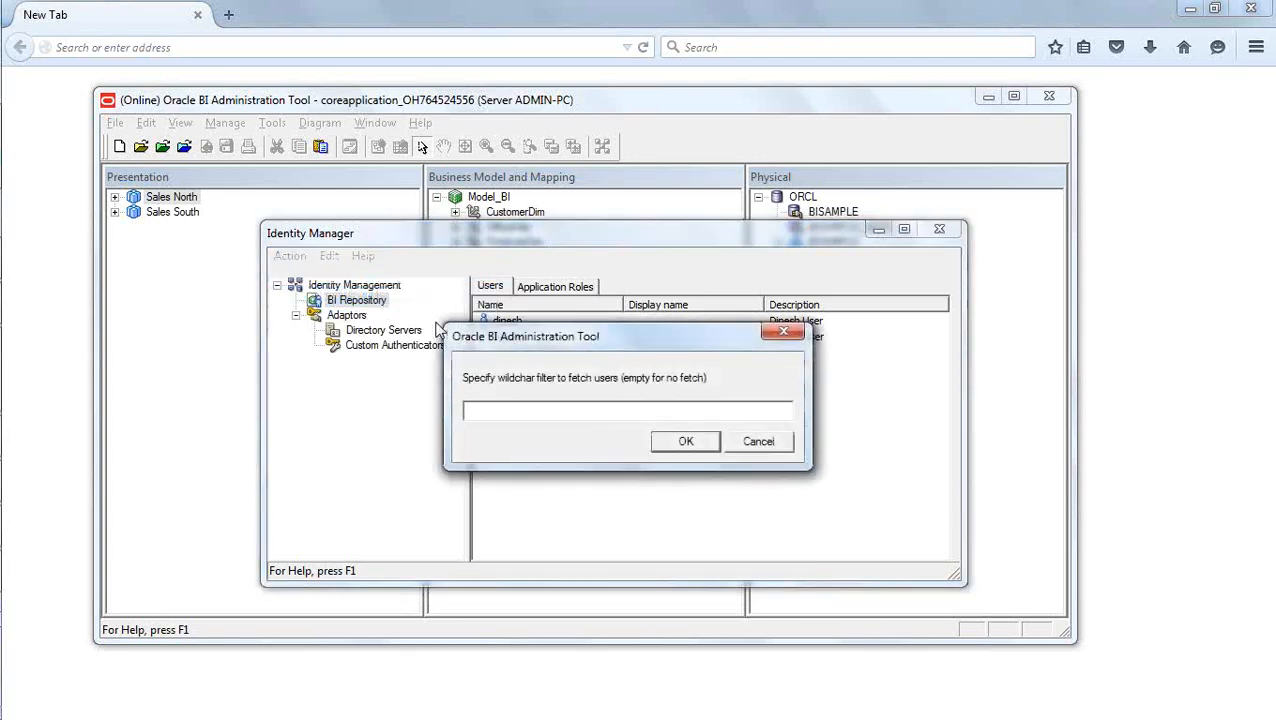
pyautogui.press('Return')
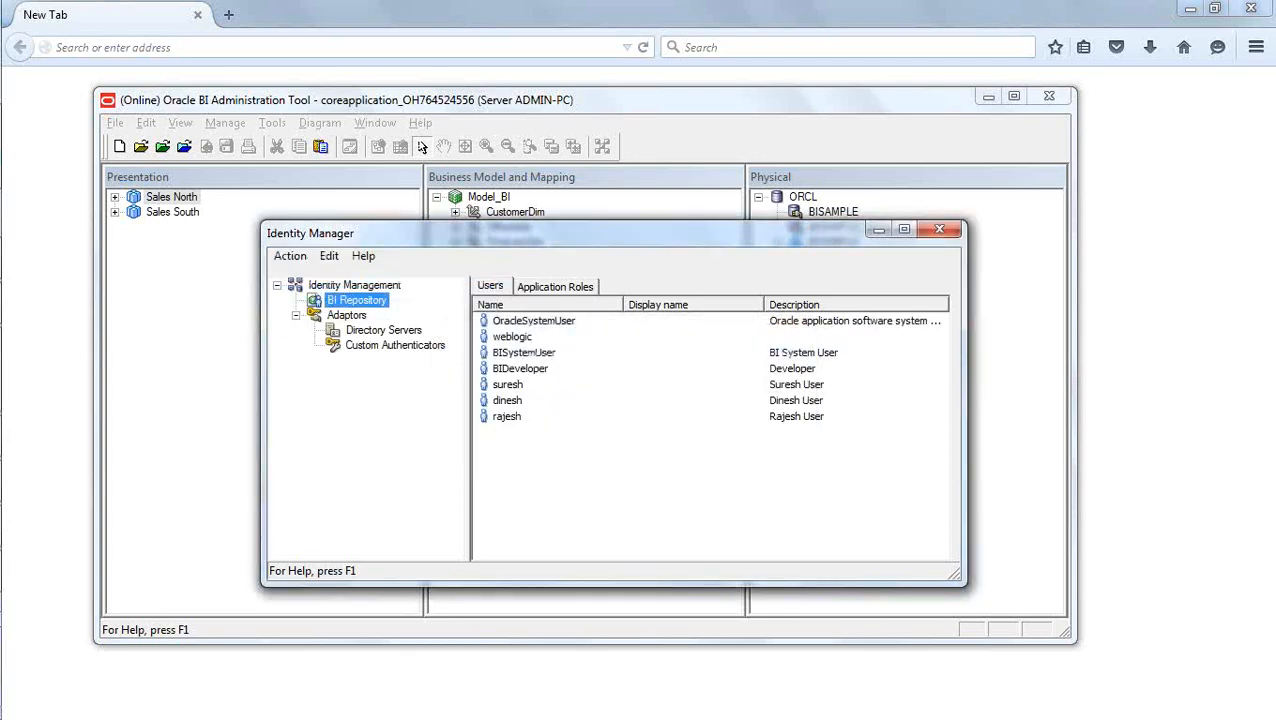
# Set the logging level of the weblogic user to 2.
pyautogui.doubleClick(515, 337)
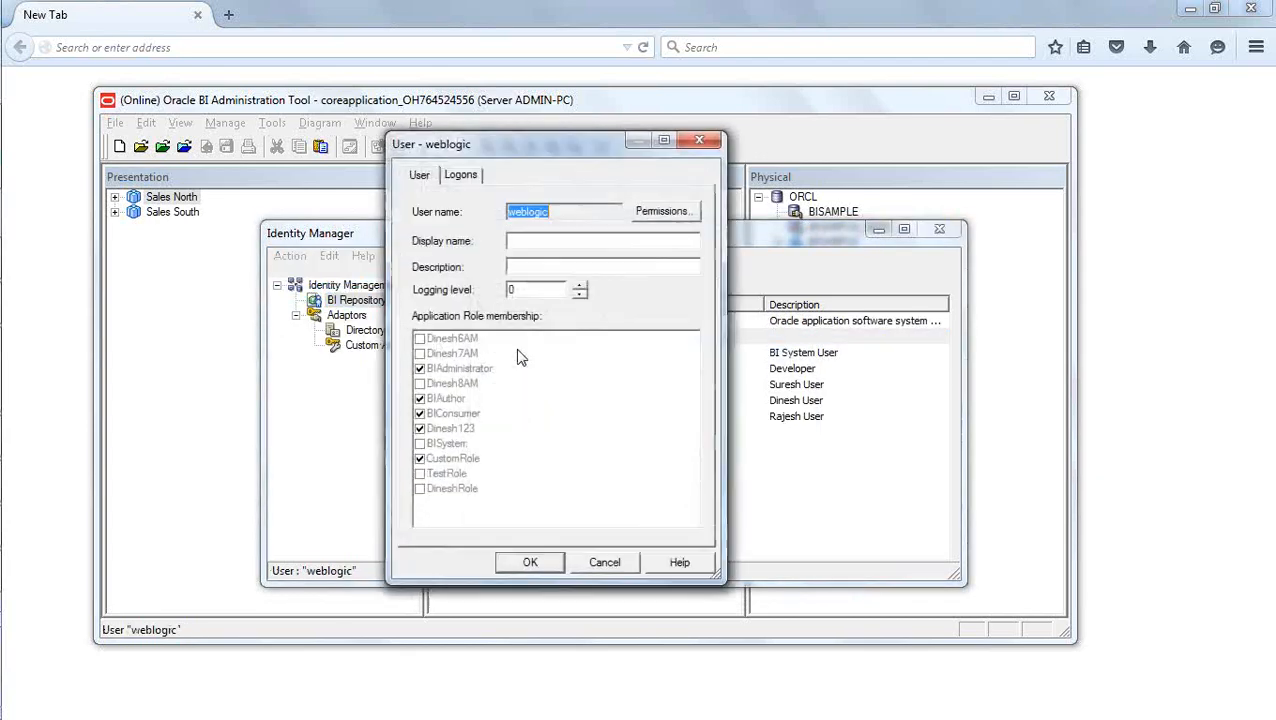
pyautogui.click(578, 286)
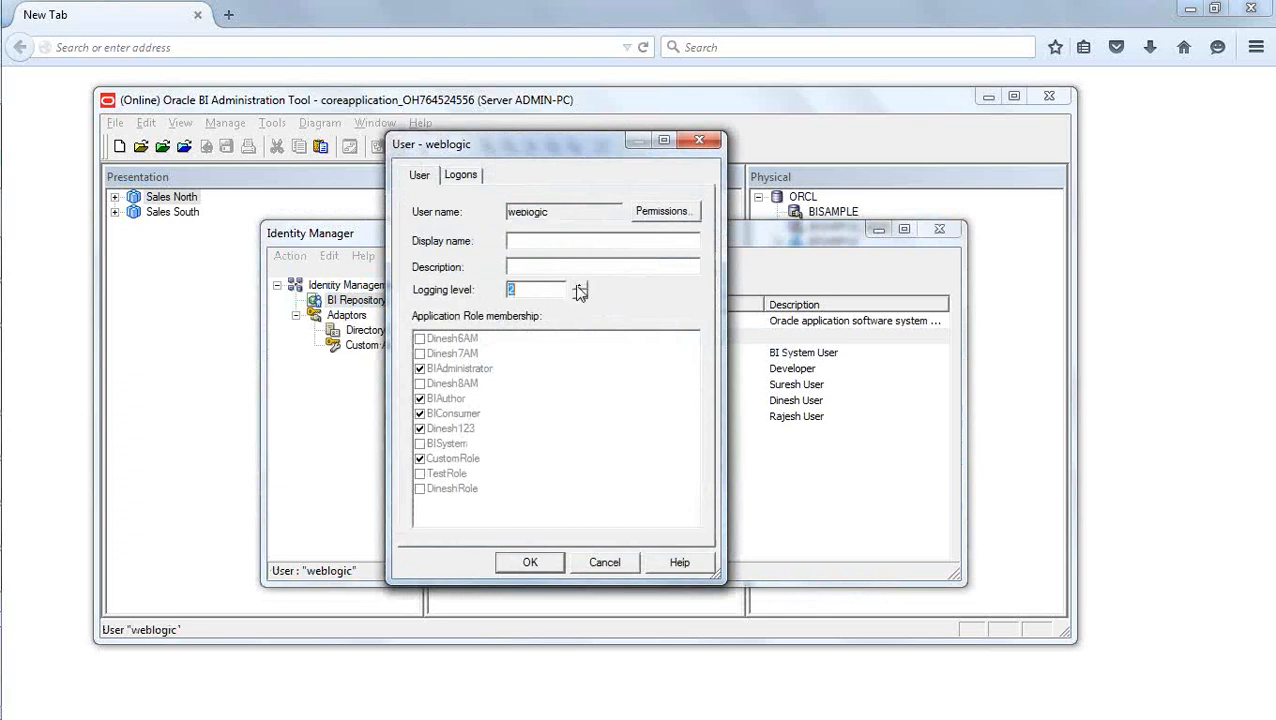
pyautogui.click(528, 562)
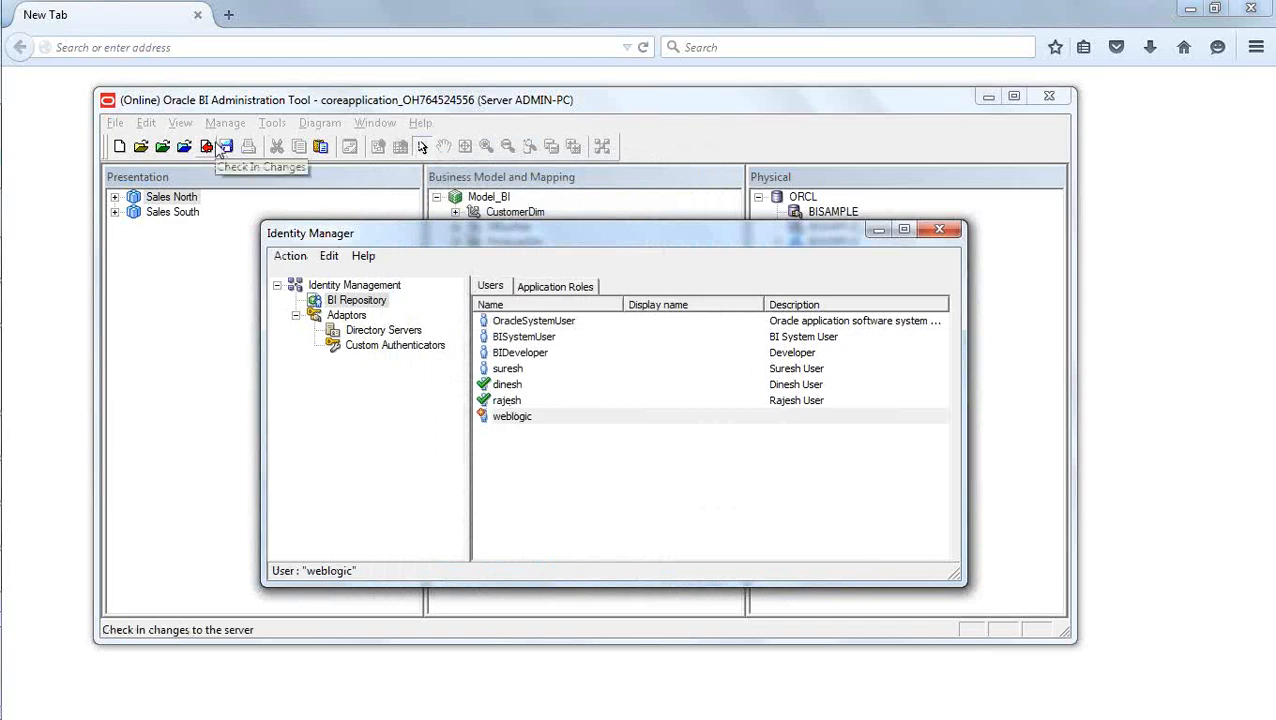
# Close Identity Manager, check in the changes with a global consistency check, save the repository and minimize the Administration Tool.
pyautogui.click(940, 231)
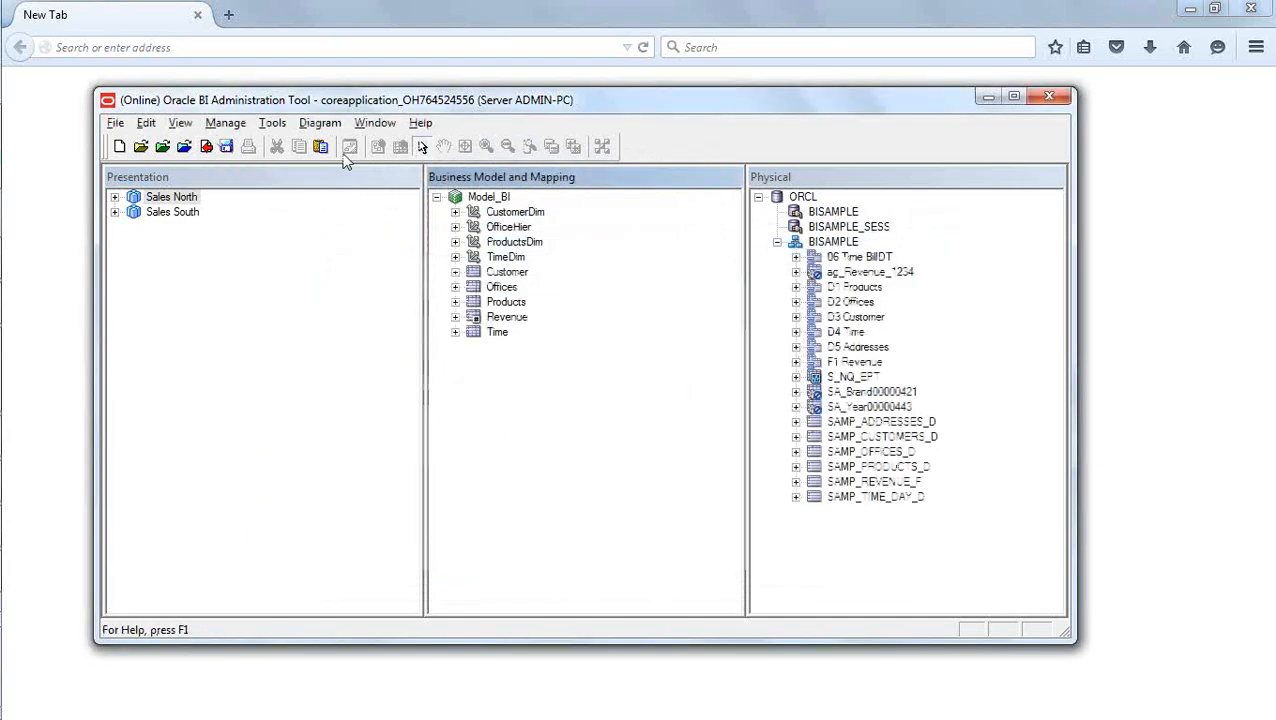
pyautogui.click(206, 146)
pyautogui.click(510, 415)
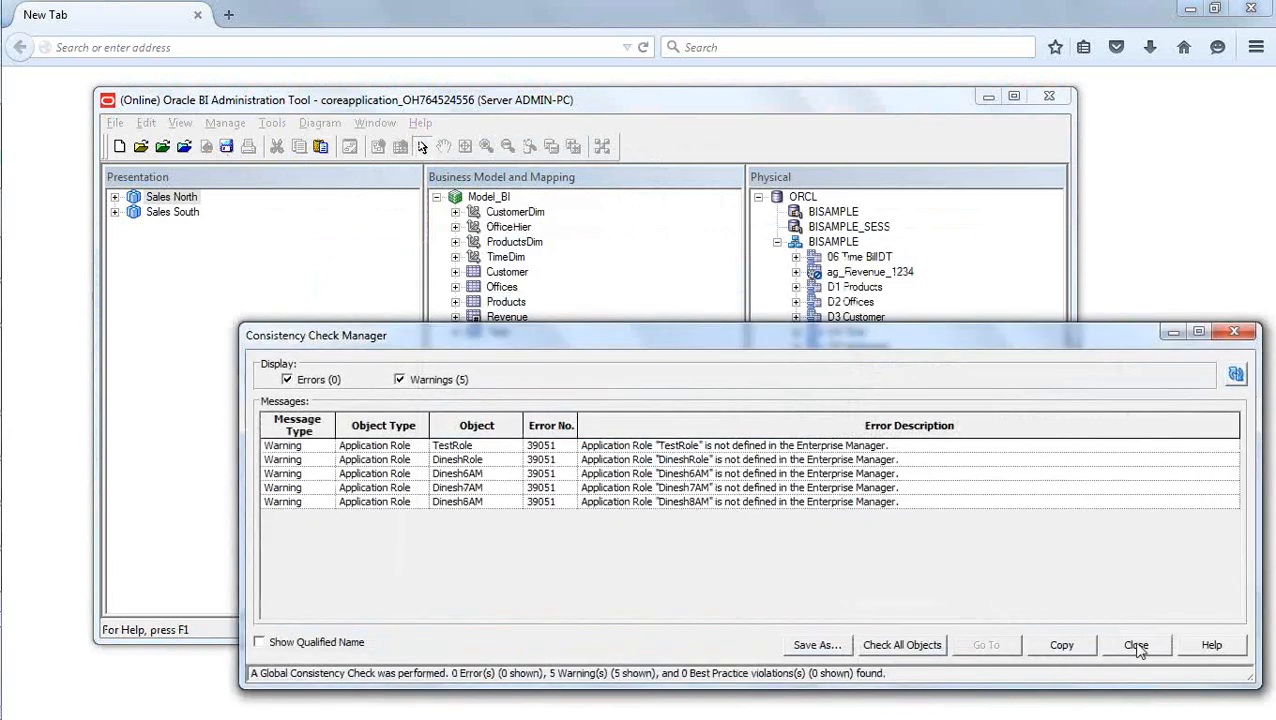
pyautogui.click(1135, 645)
pyautogui.click(227, 150)
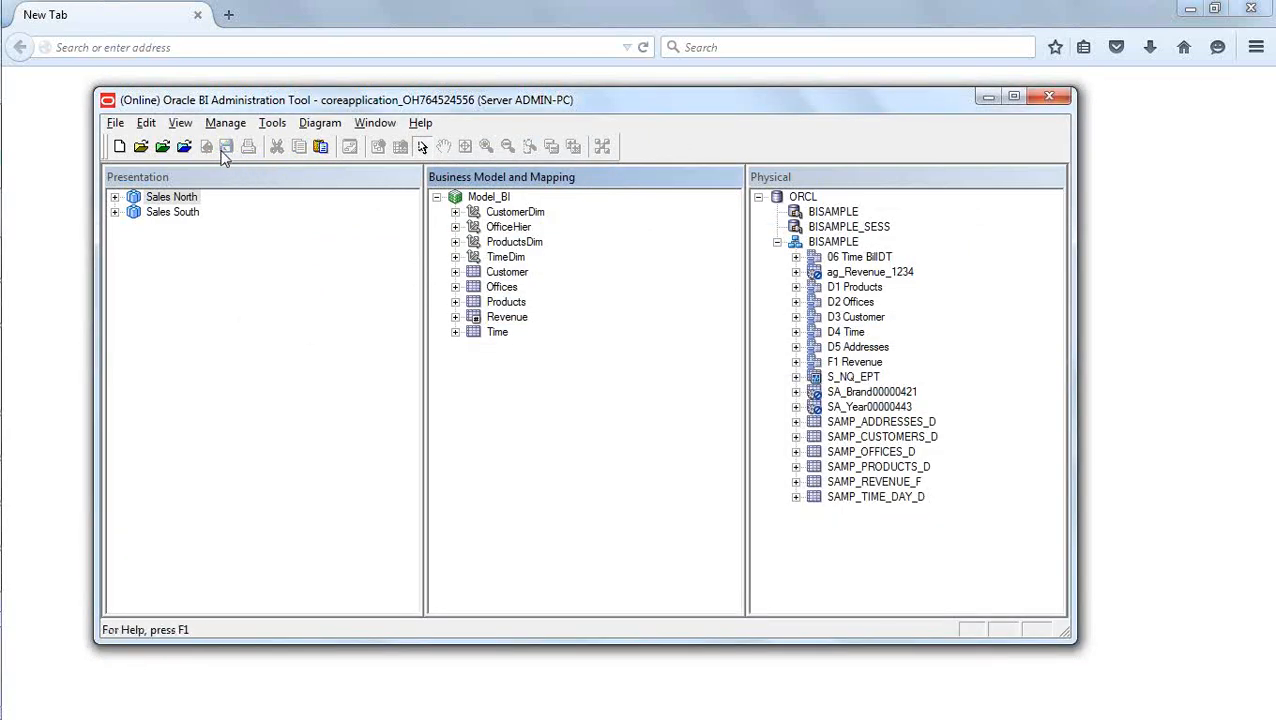
pyautogui.click(987, 97)
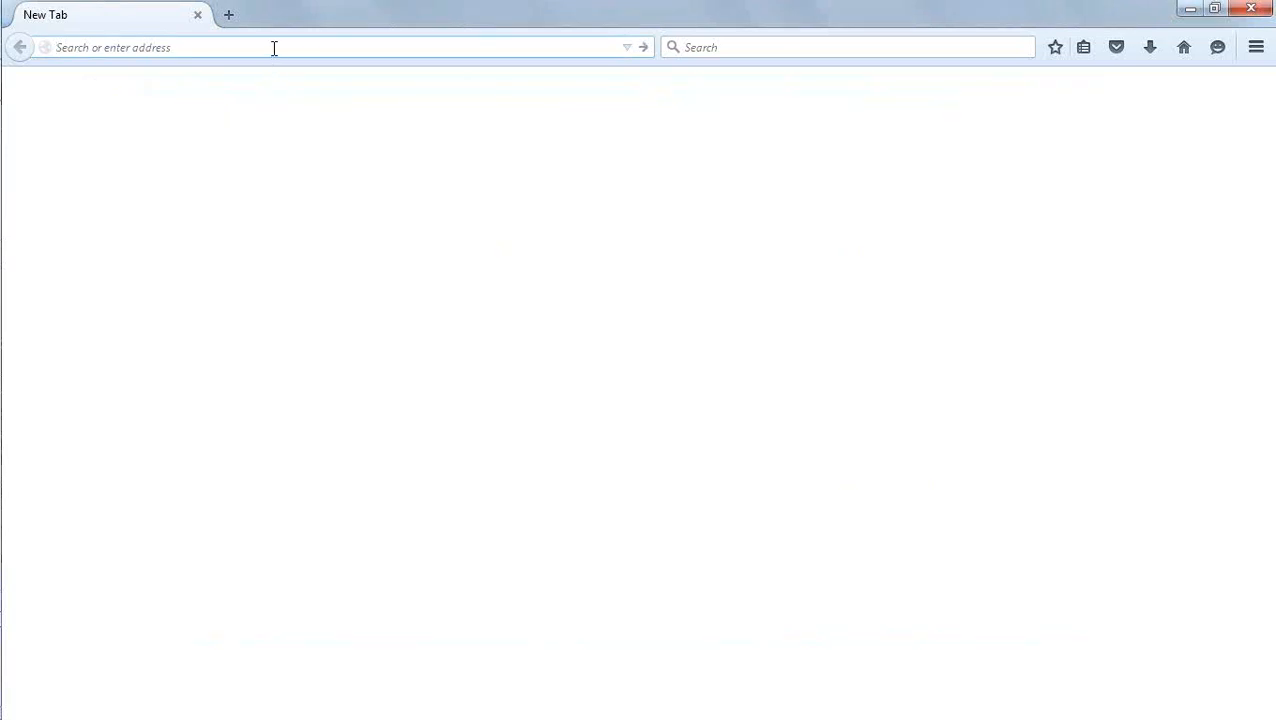
# Open localhost:7001/analytics/ in Firefox and sign in to Oracle Business Intelligence as weblogic.
pyautogui.click(274, 47)
pyautogui.write('/an')
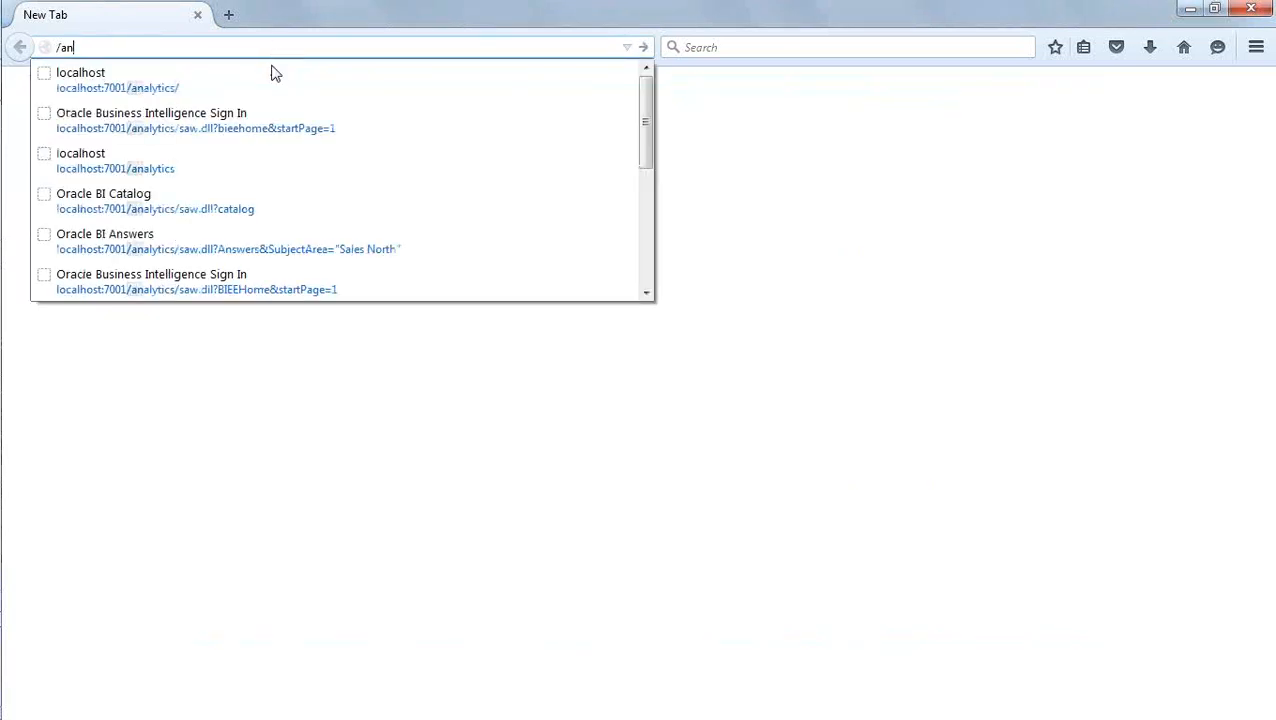
pyautogui.click(273, 77)
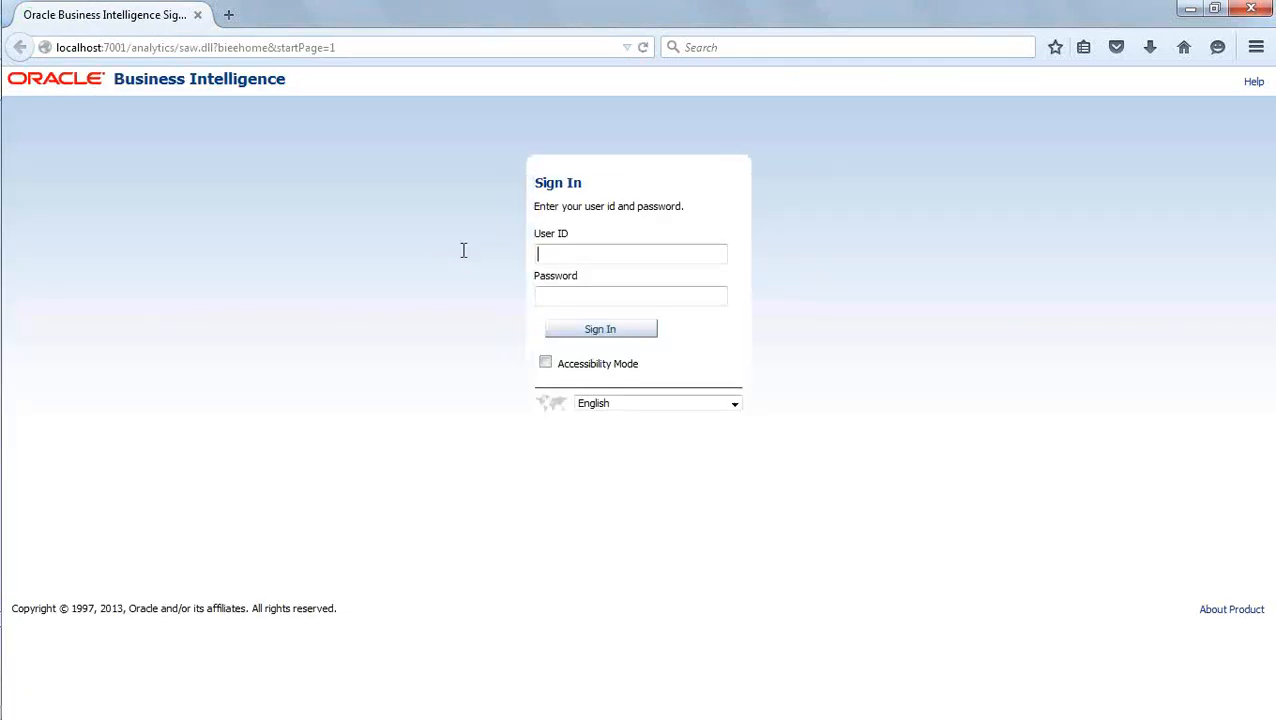
pyautogui.write('w')
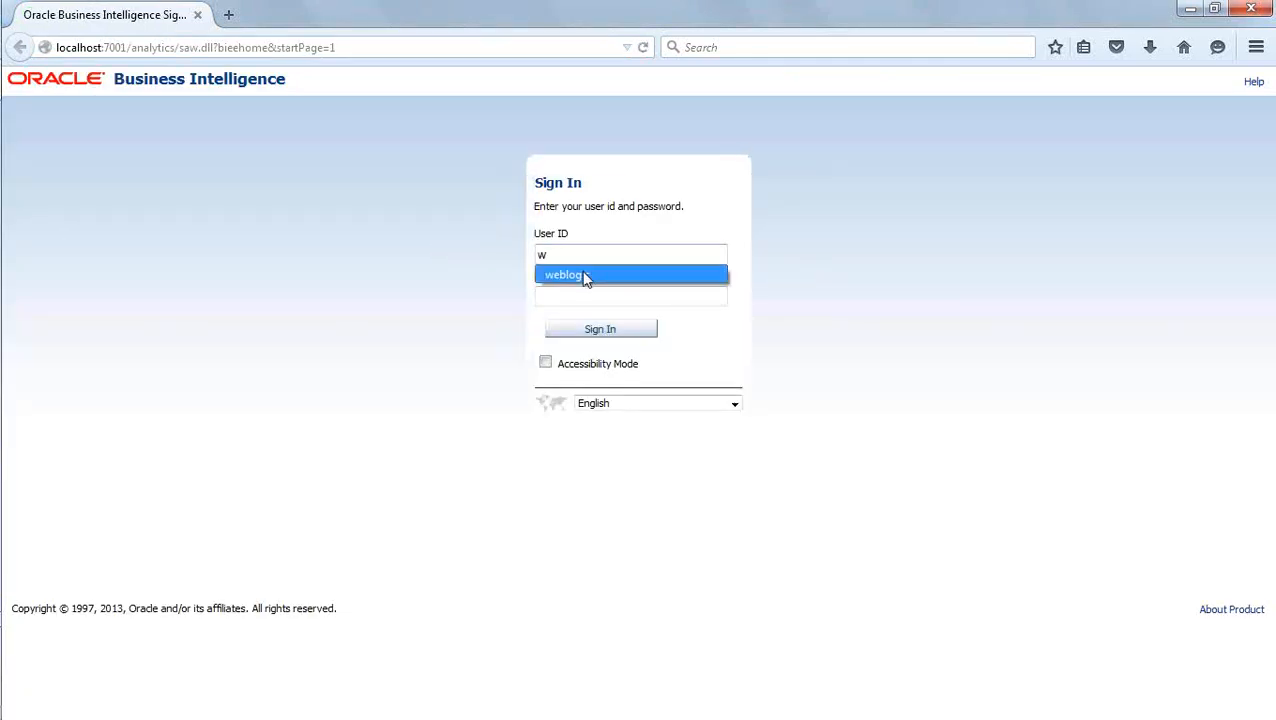
pyautogui.click(584, 276)
pyautogui.click(605, 335)
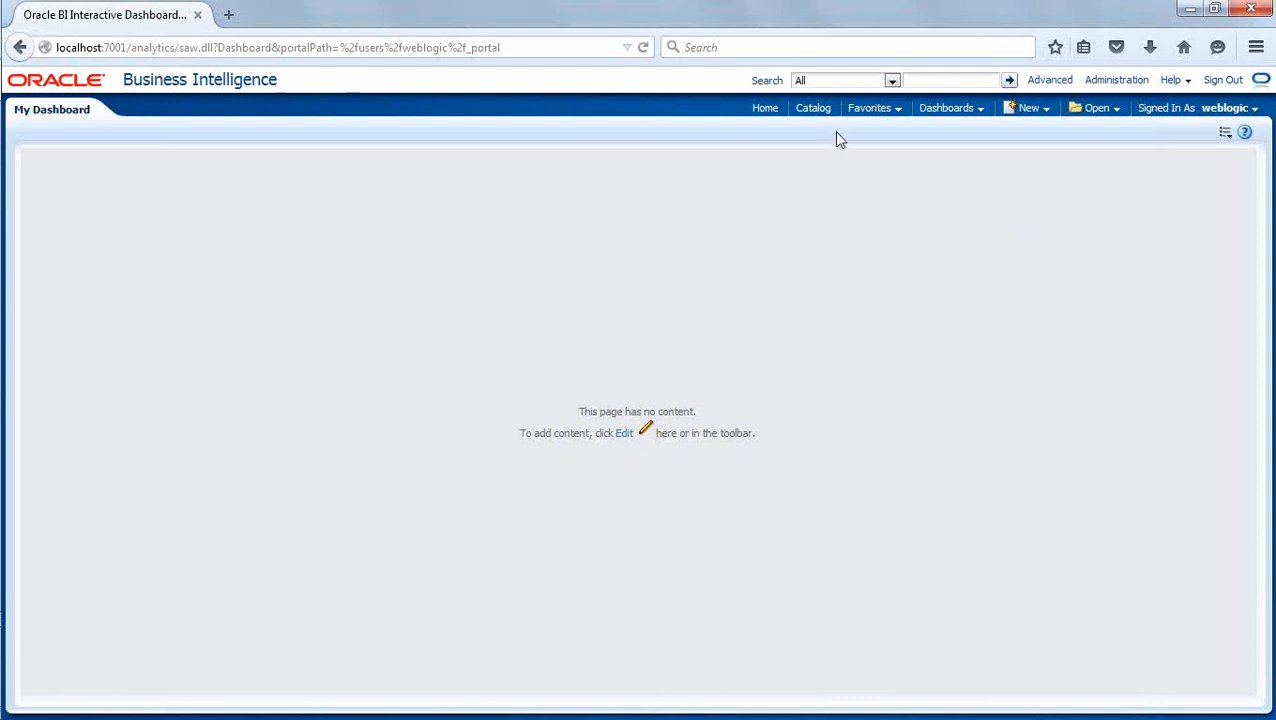
# Create a new analysis on the Sales North subject area.
pyautogui.click(1044, 106)
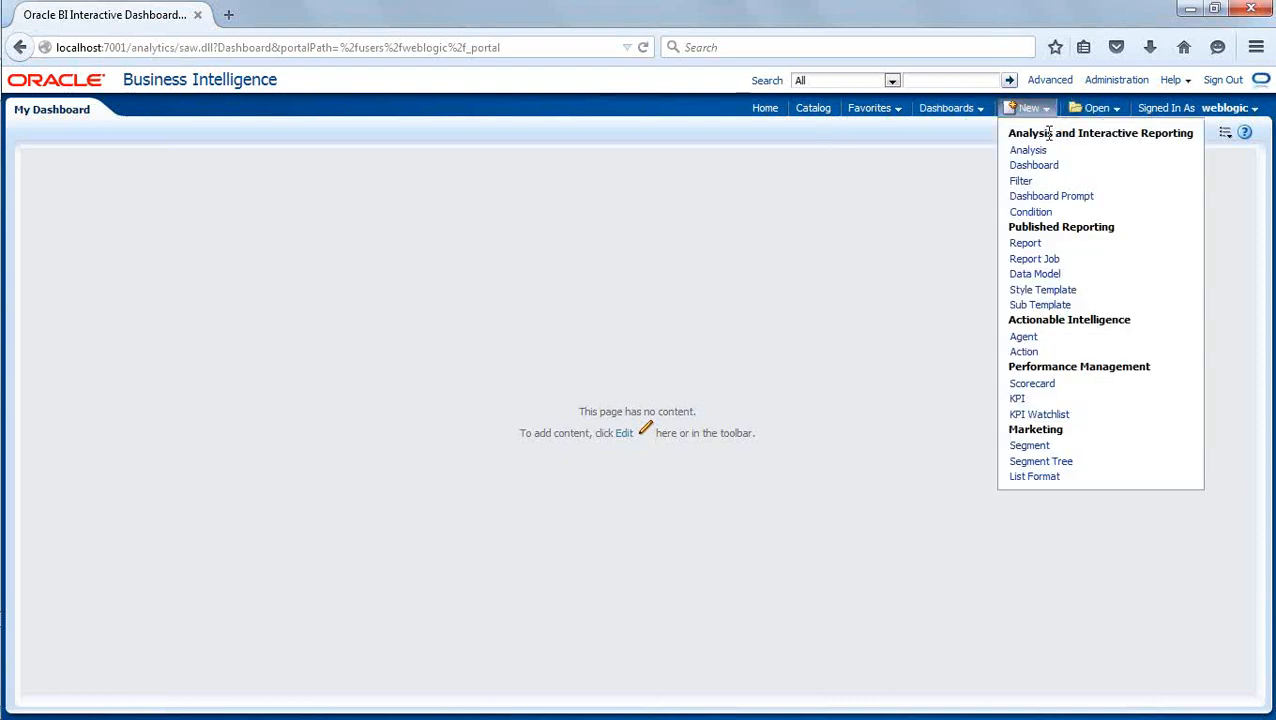
pyautogui.click(1040, 155)
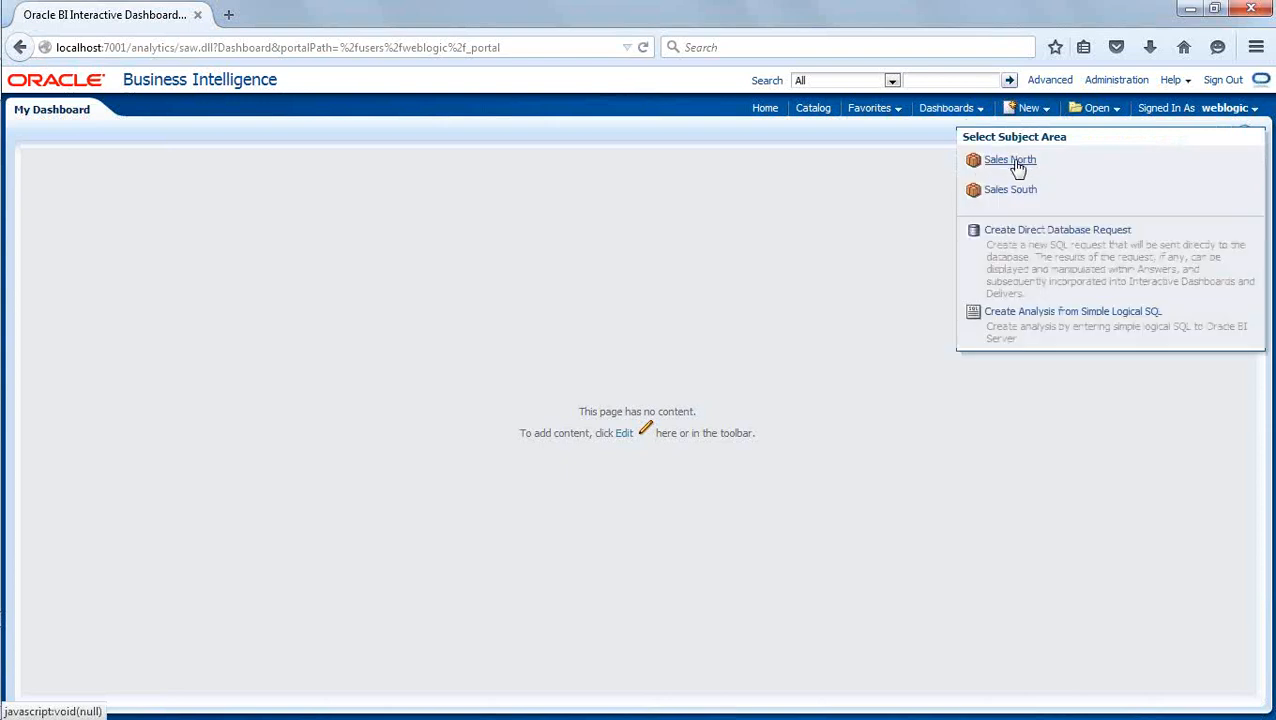
pyautogui.click(1012, 161)
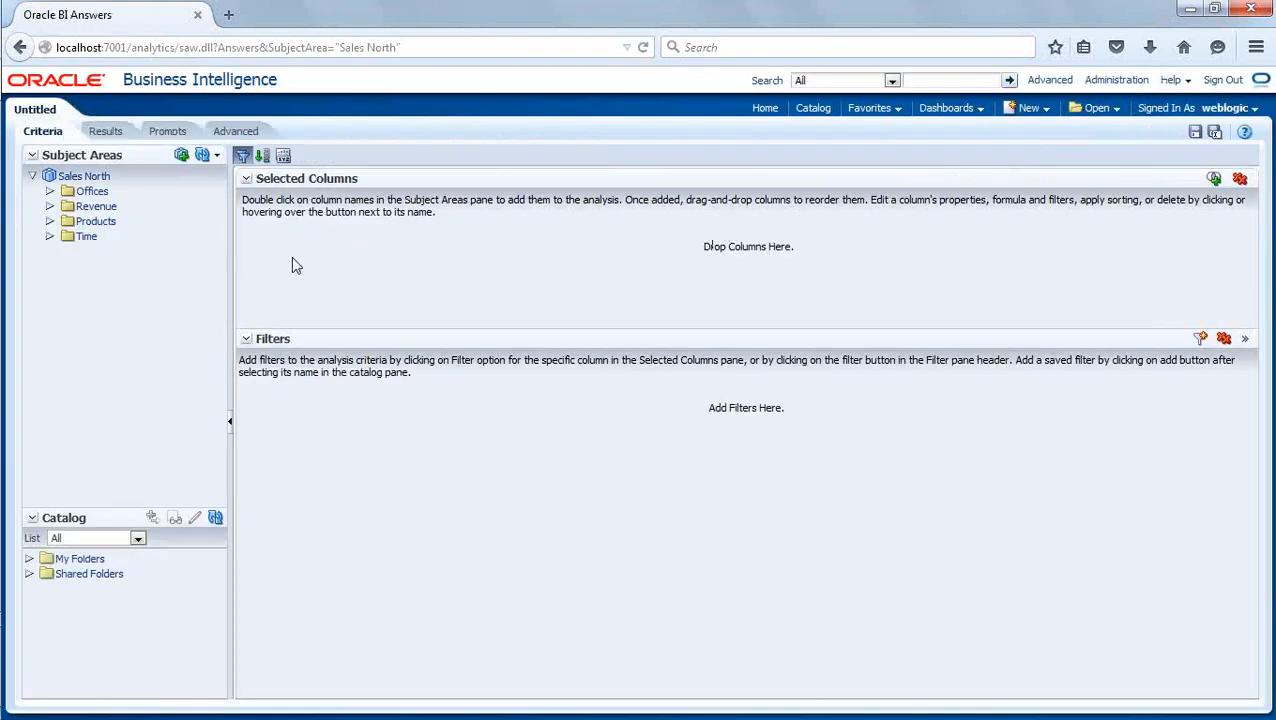
# Add the Product Brand, Per Name Year and Revenue columns to the analysis and display its results.
pyautogui.click(50, 221)
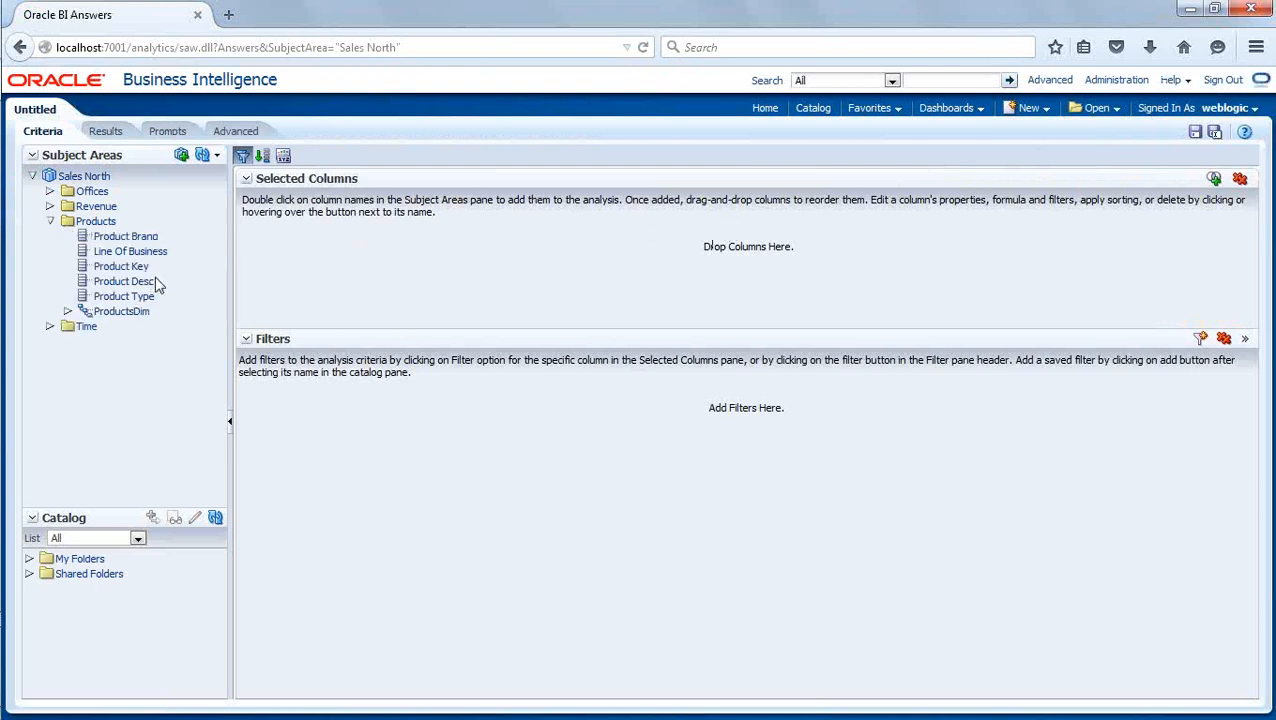
pyautogui.doubleClick(125, 236)
pyautogui.click(50, 221)
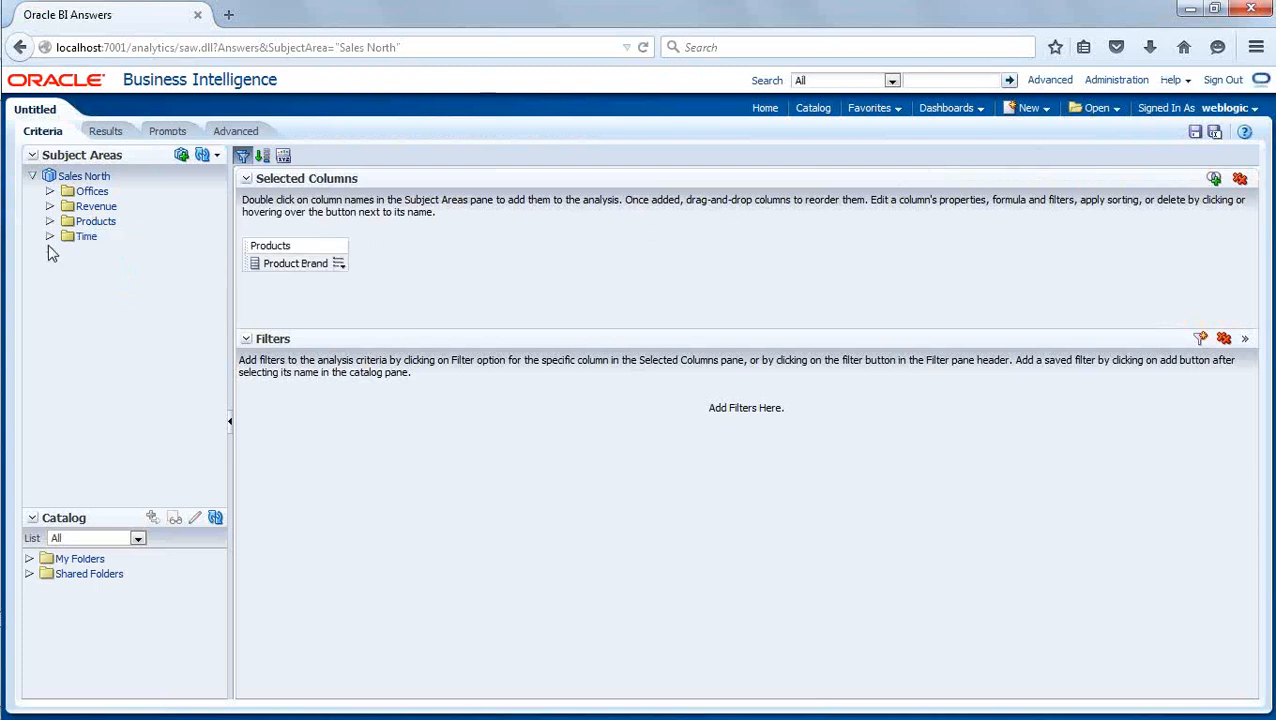
pyautogui.click(50, 236)
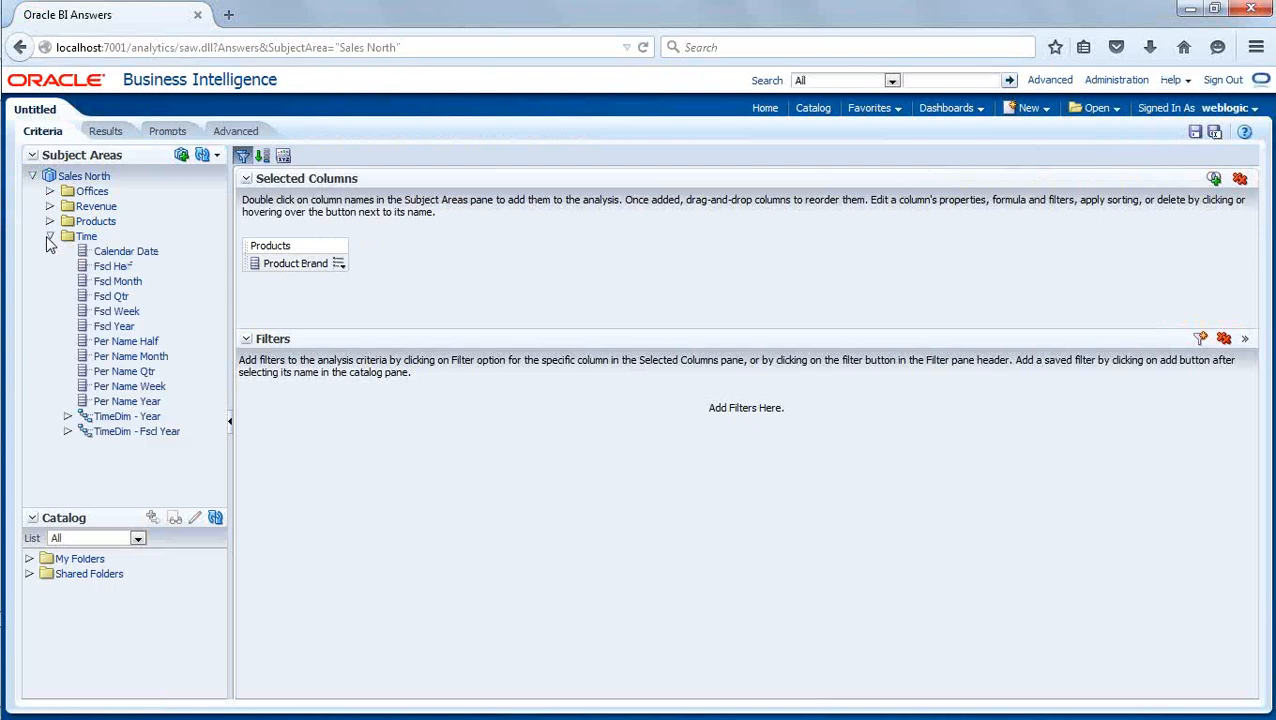
pyautogui.doubleClick(130, 401)
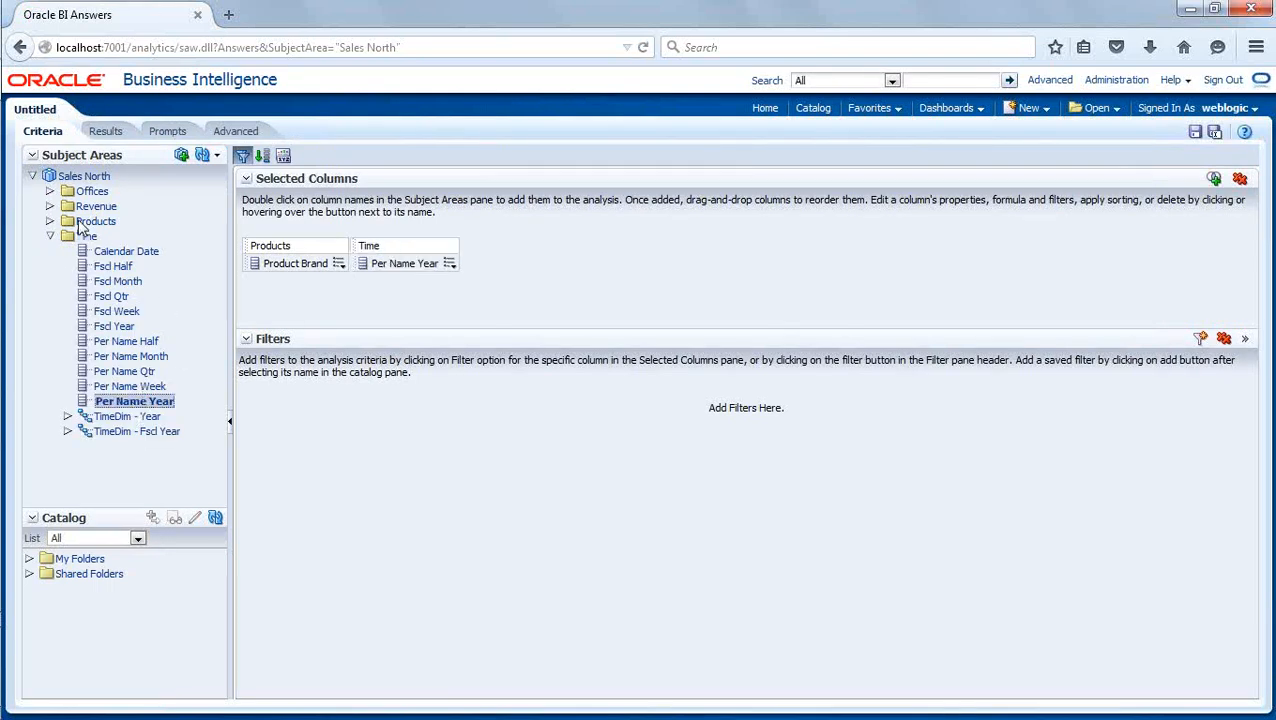
pyautogui.click(50, 206)
pyautogui.click(108, 222)
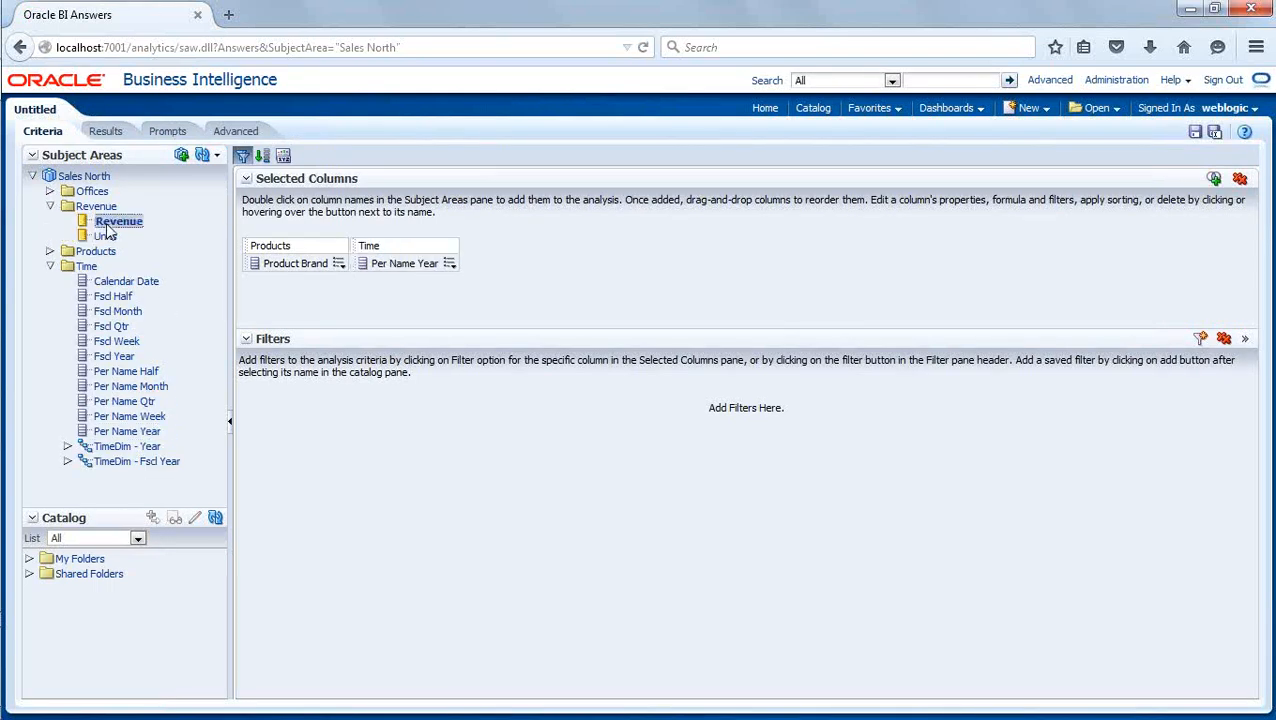
pyautogui.doubleClick(106, 227)
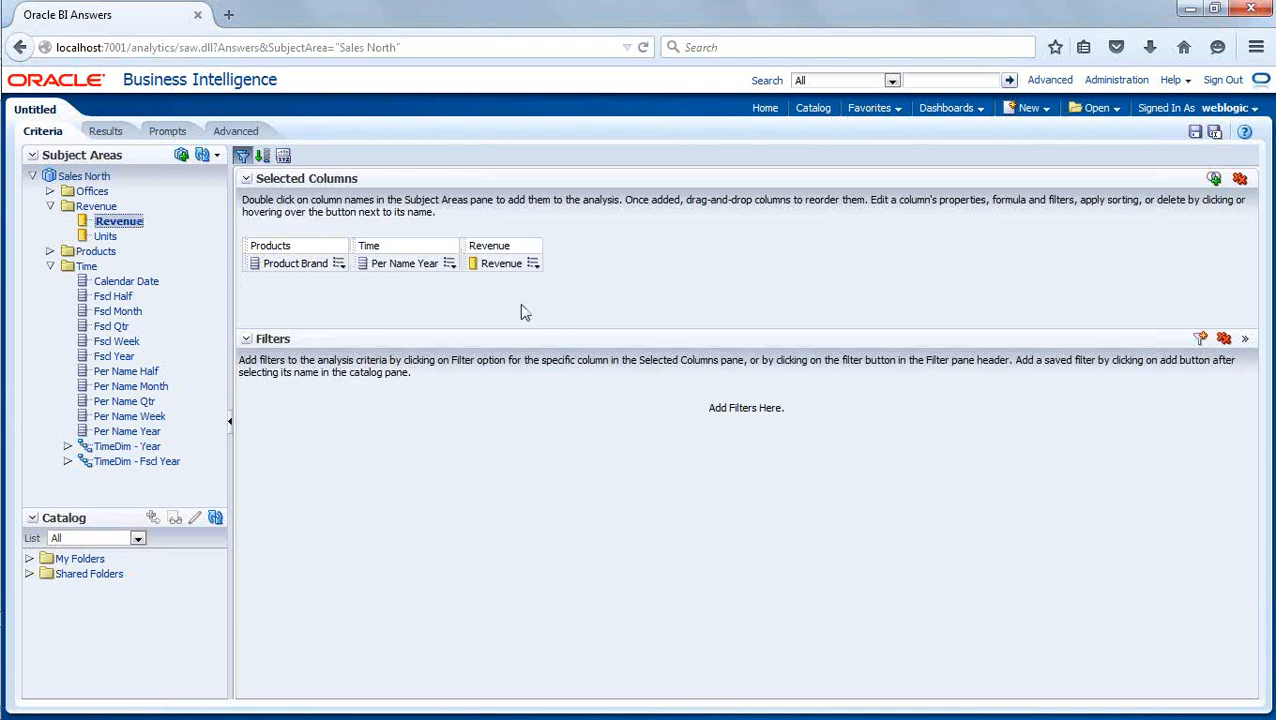
pyautogui.click(105, 134)
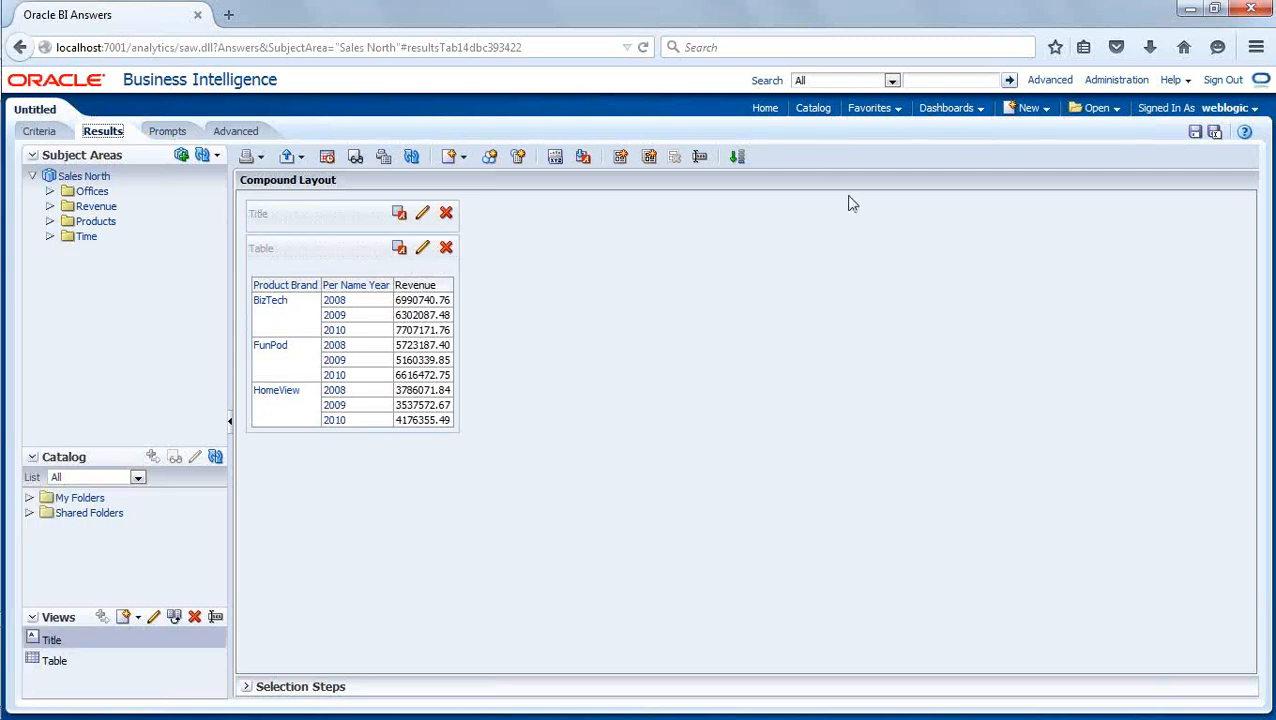
# Leave the analysis without saving and open the Manage Sessions page in Administration.
pyautogui.click(1130, 81)
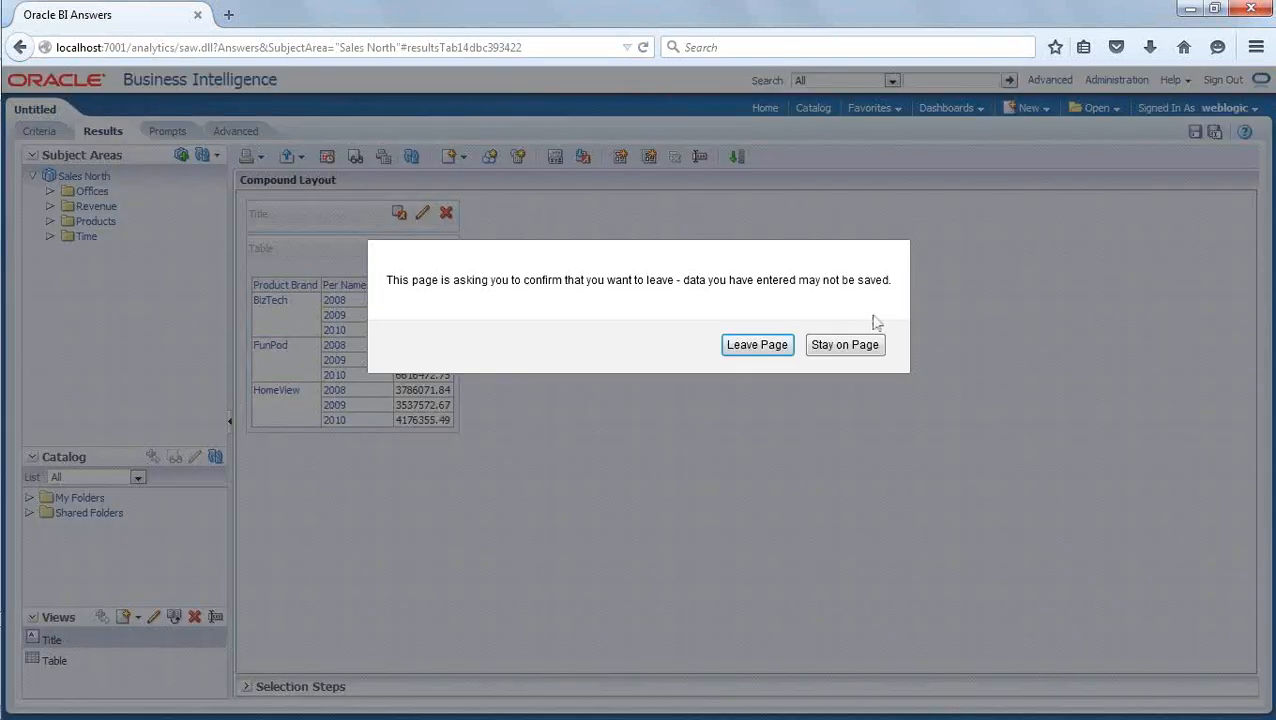
pyautogui.click(762, 346)
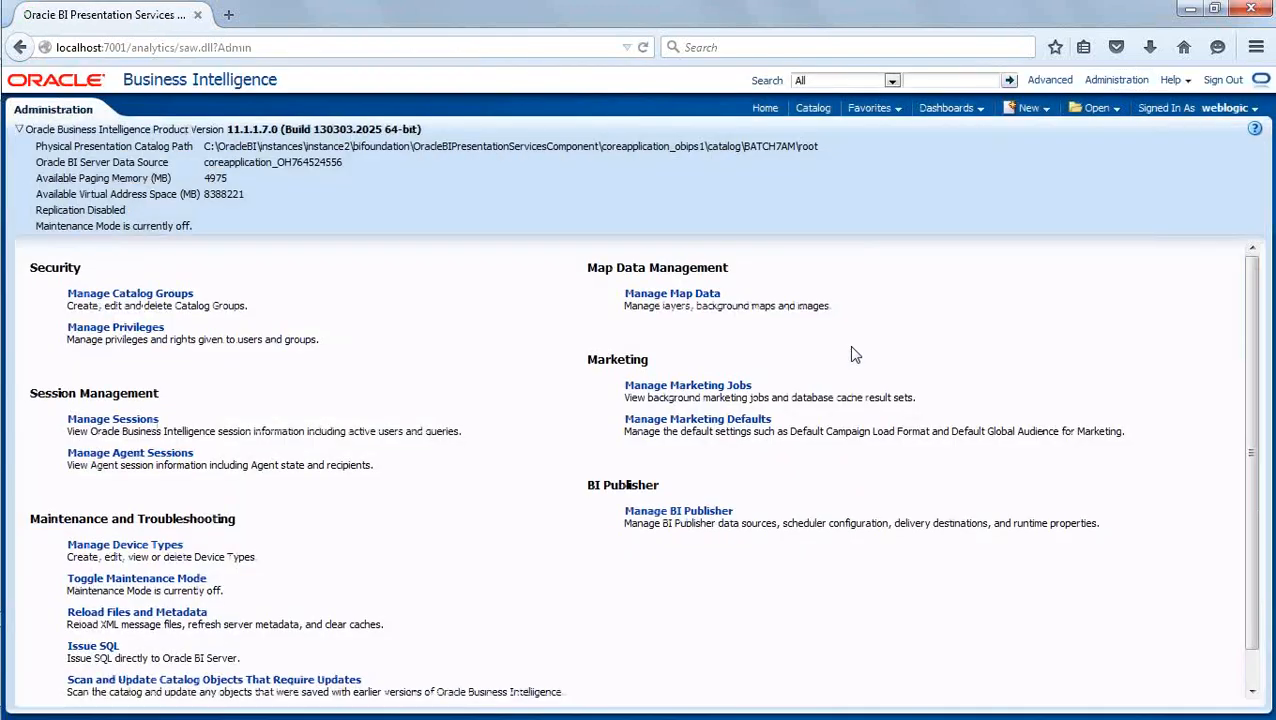
pyautogui.click(139, 428)
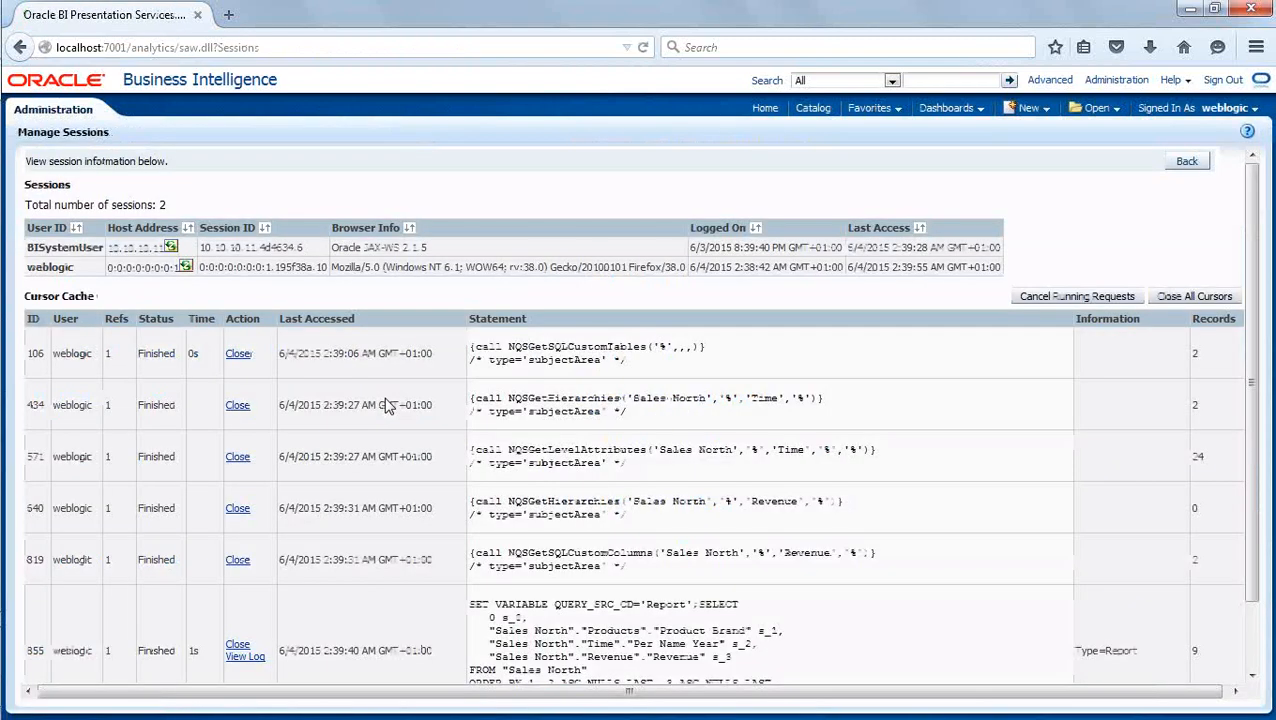
# Open the log of the Sales North report query and examine the selected columns and source tables in its physical SQL.
pyautogui.scroll(-2, 385, 465)
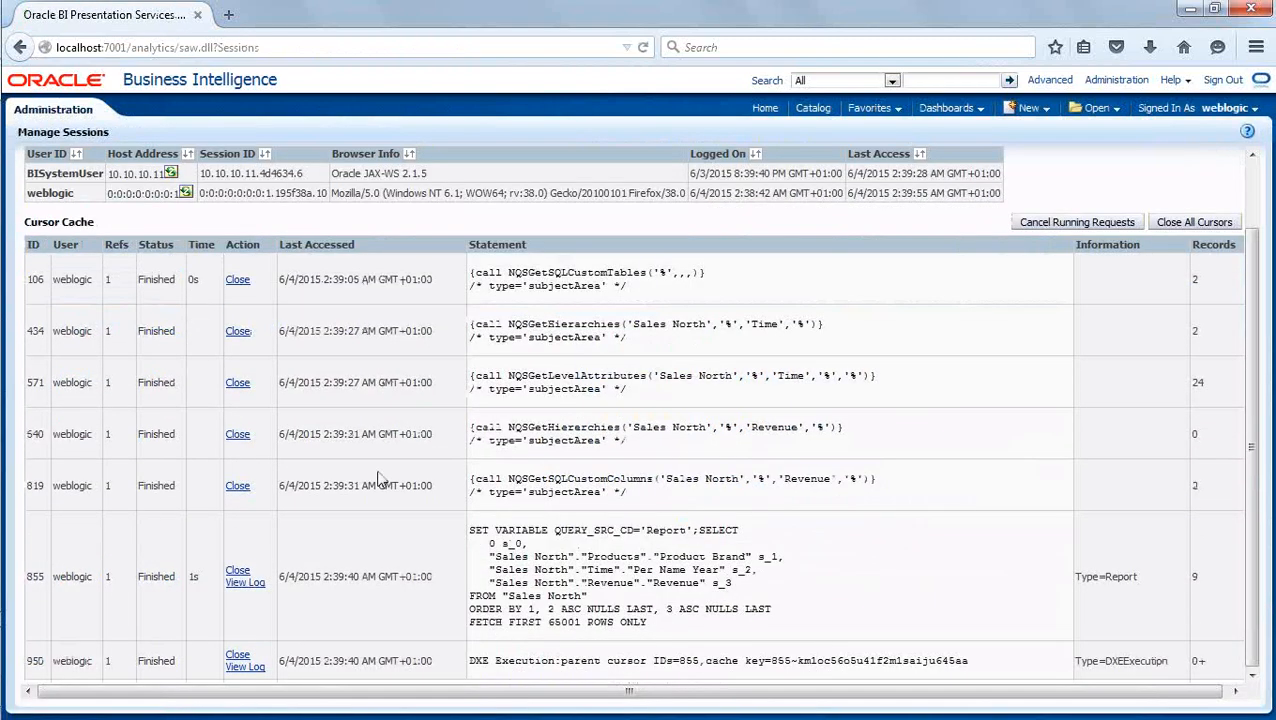
pyautogui.click(245, 583)
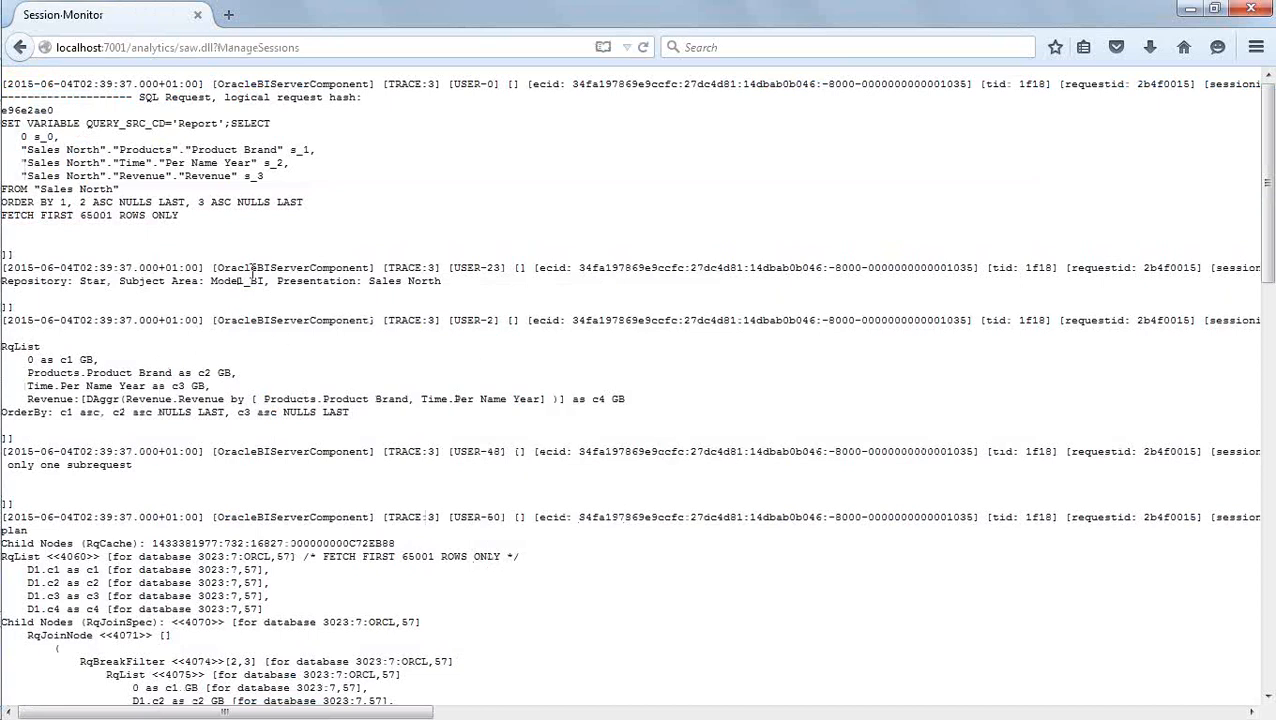
pyautogui.scroll(-13, 255, 268)
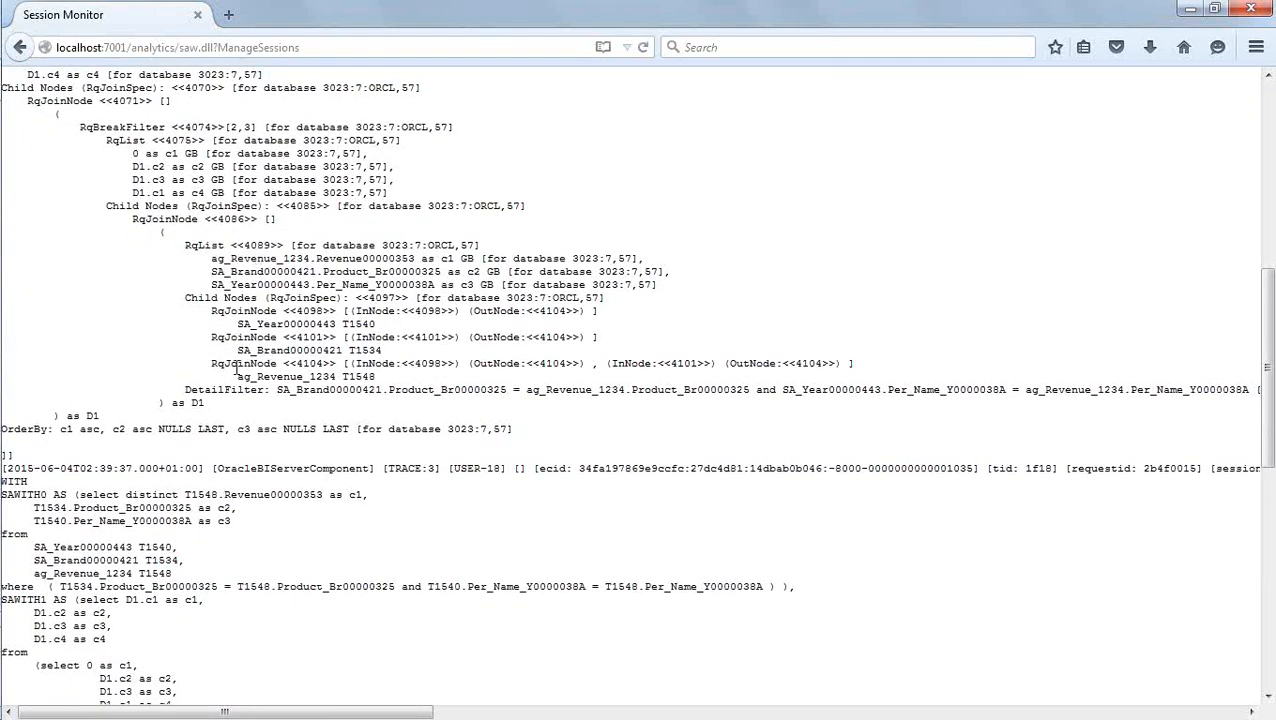
pyautogui.scroll(-3, 236, 367)
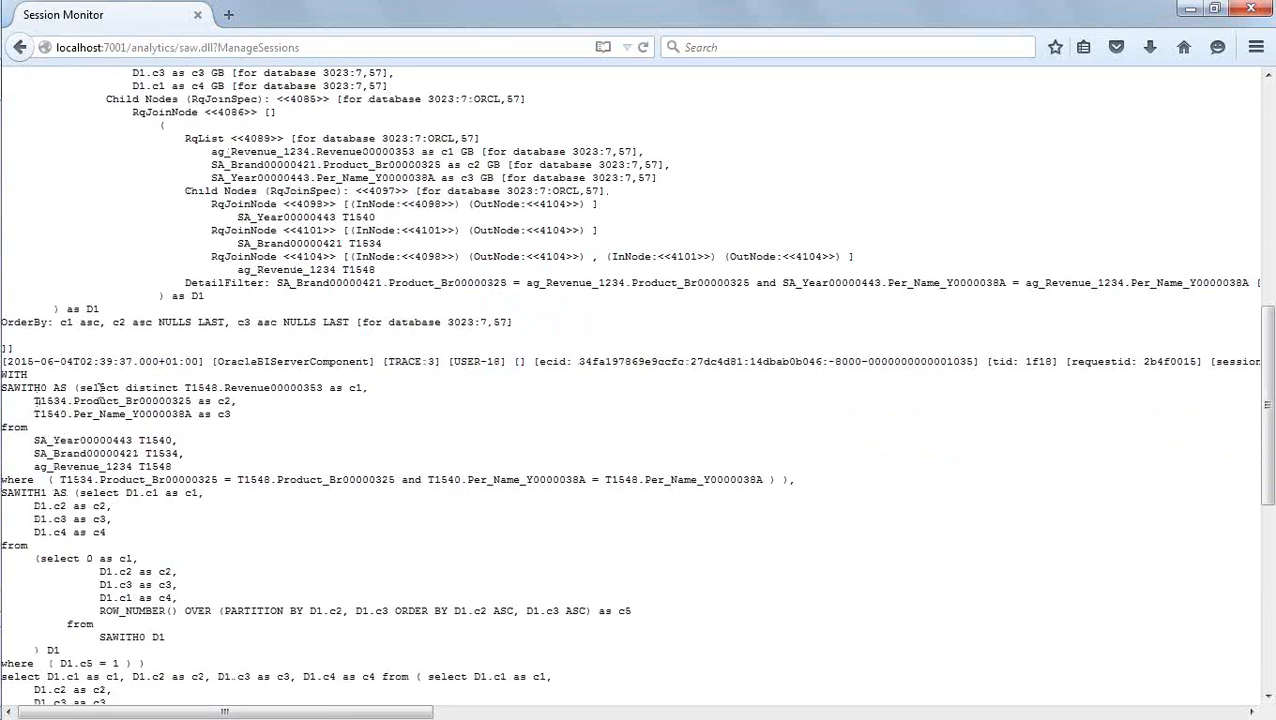
pyautogui.moveTo(95, 388); pyautogui.dragTo(318, 380)
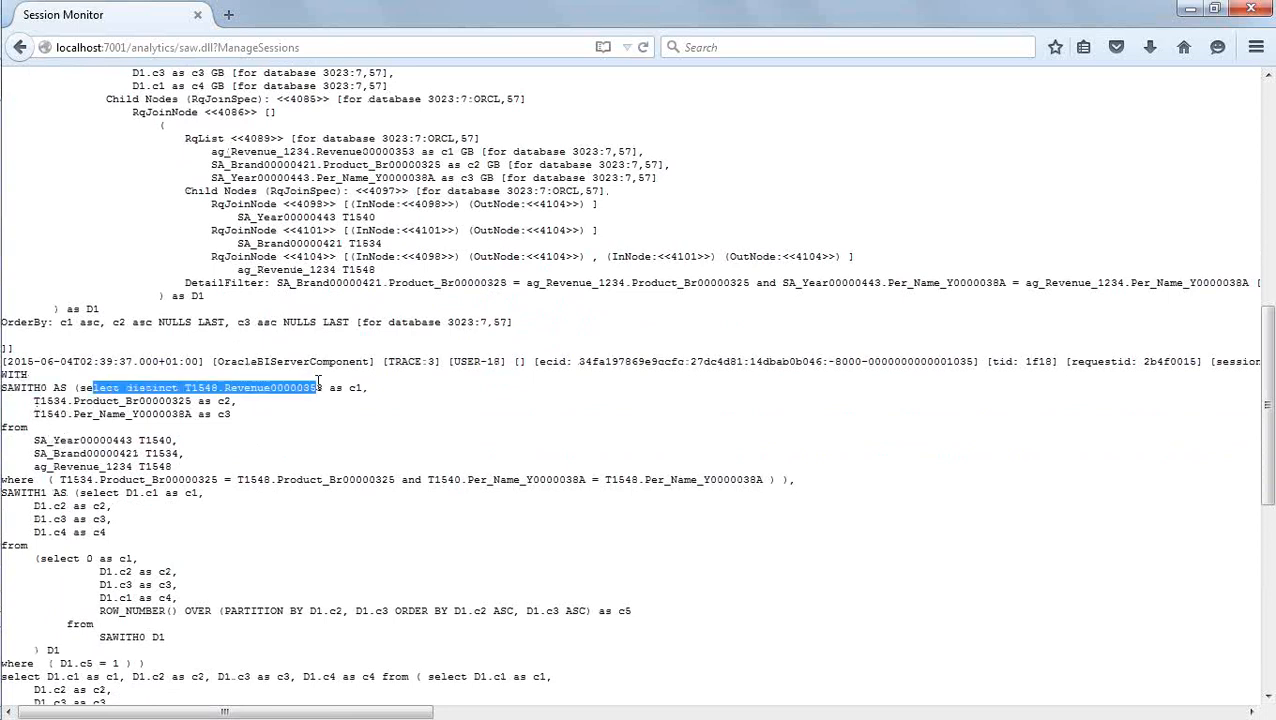
pyautogui.moveTo(108, 403); pyautogui.dragTo(133, 412)
pyautogui.moveTo(28, 436); pyautogui.dragTo(202, 468)
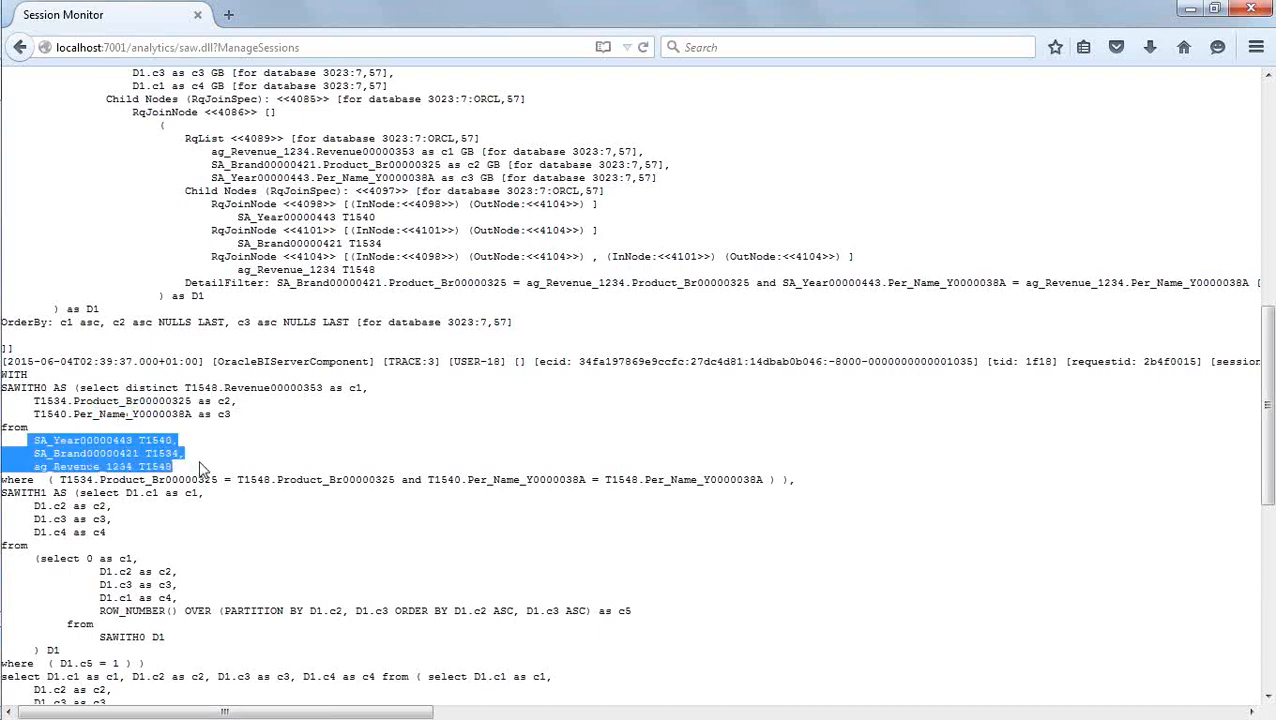
pyautogui.click(230, 458)
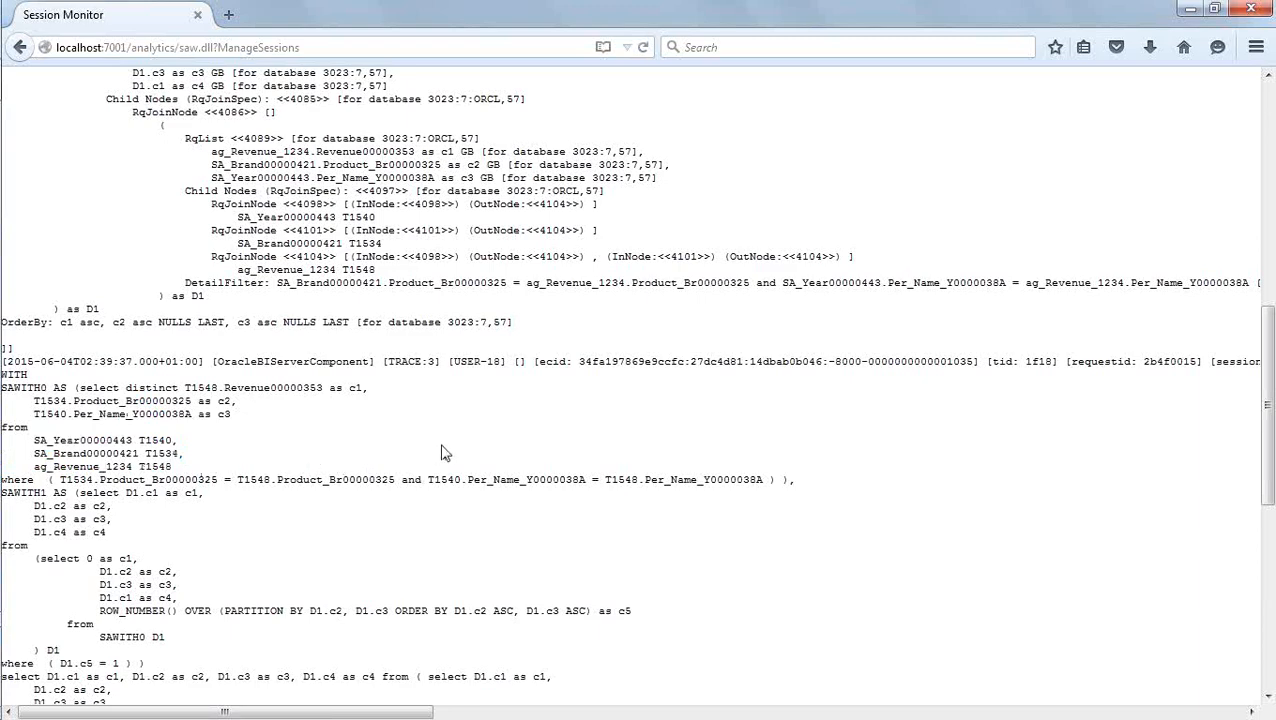
# Examine the join nodes in the log's execution plan and the logical request at its start.
pyautogui.scroll(5, 445, 453)
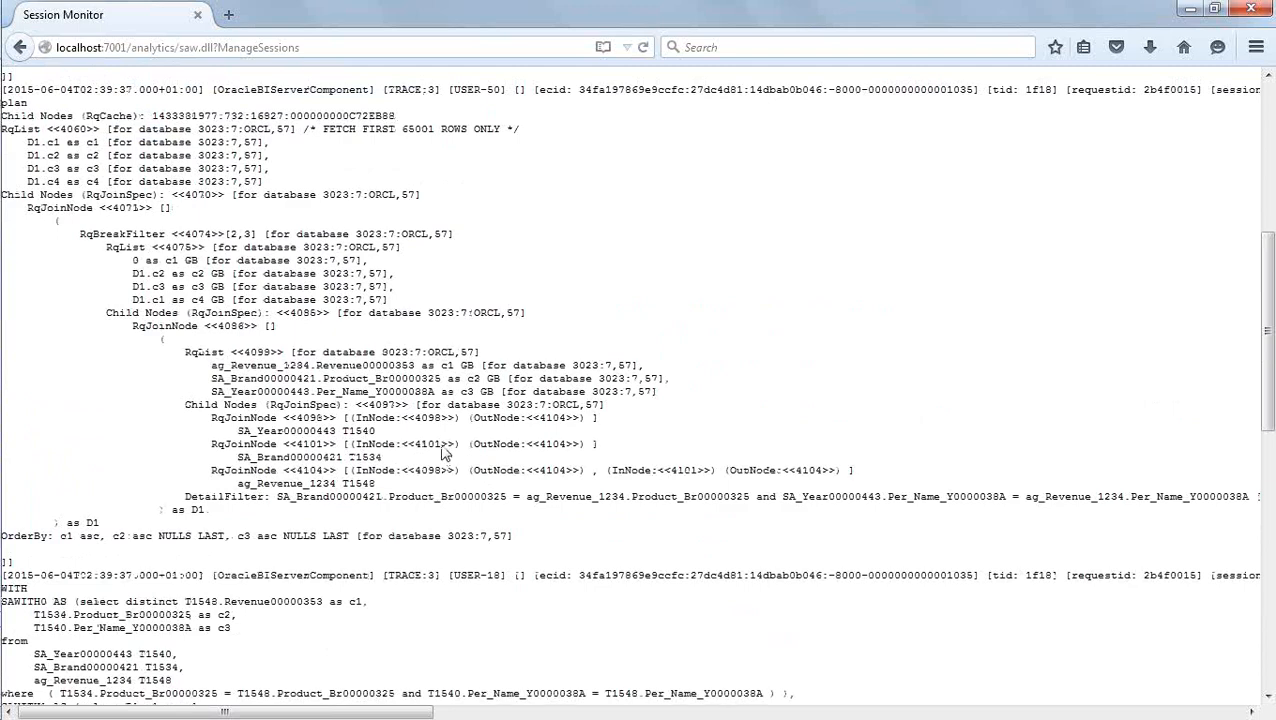
pyautogui.moveTo(246, 430); pyautogui.dragTo(338, 430)
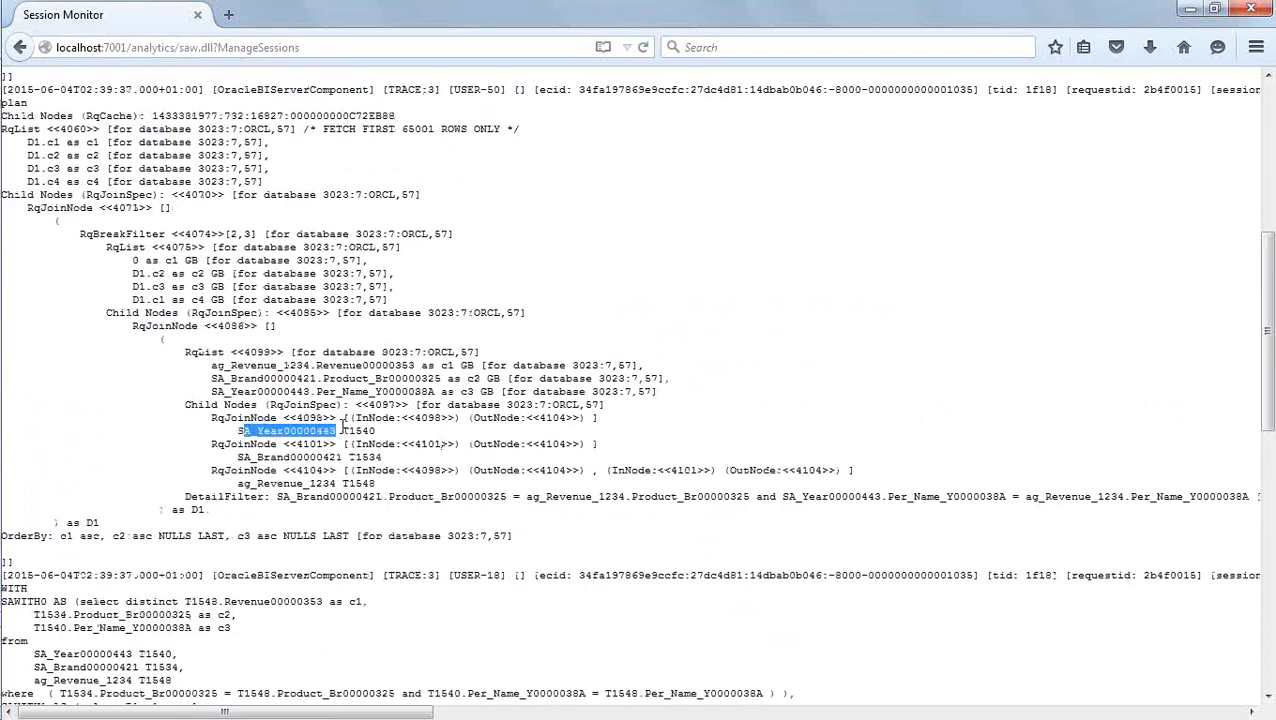
pyautogui.scroll(10, 498, 467)
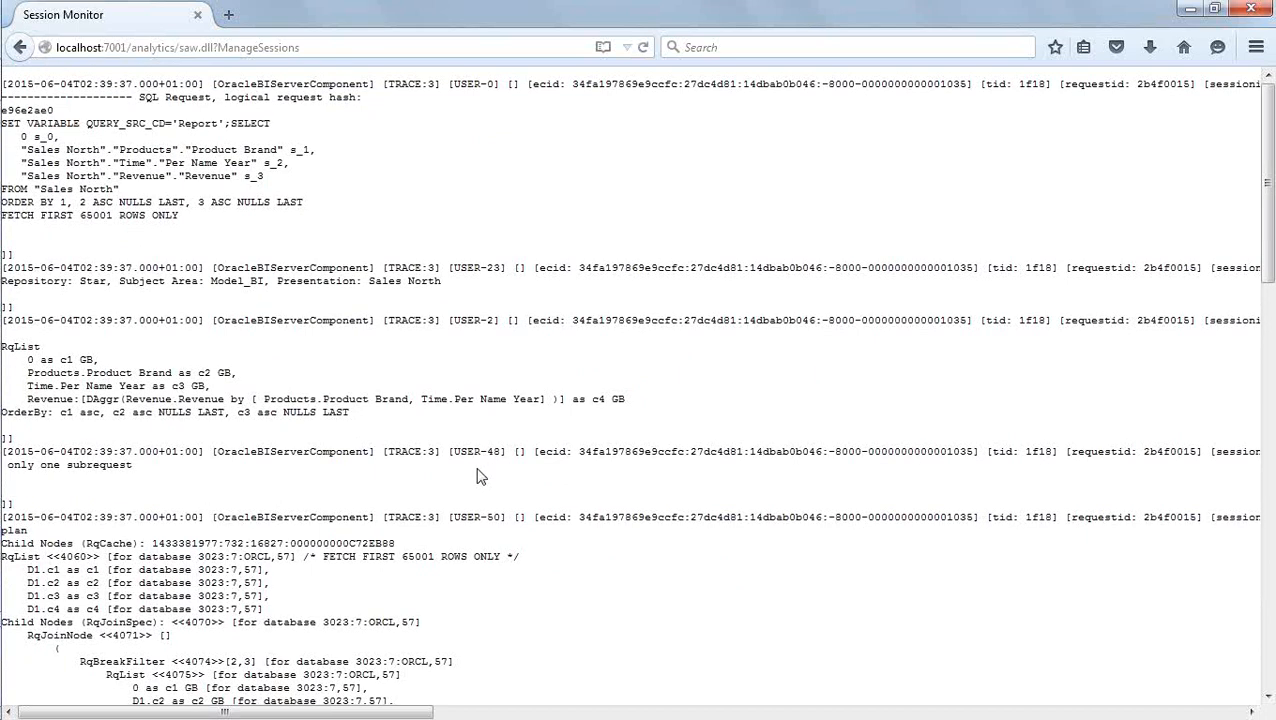
# Return to the Sales North analysis results and drill down on the BizTech product brand.
pyautogui.click(20, 47)
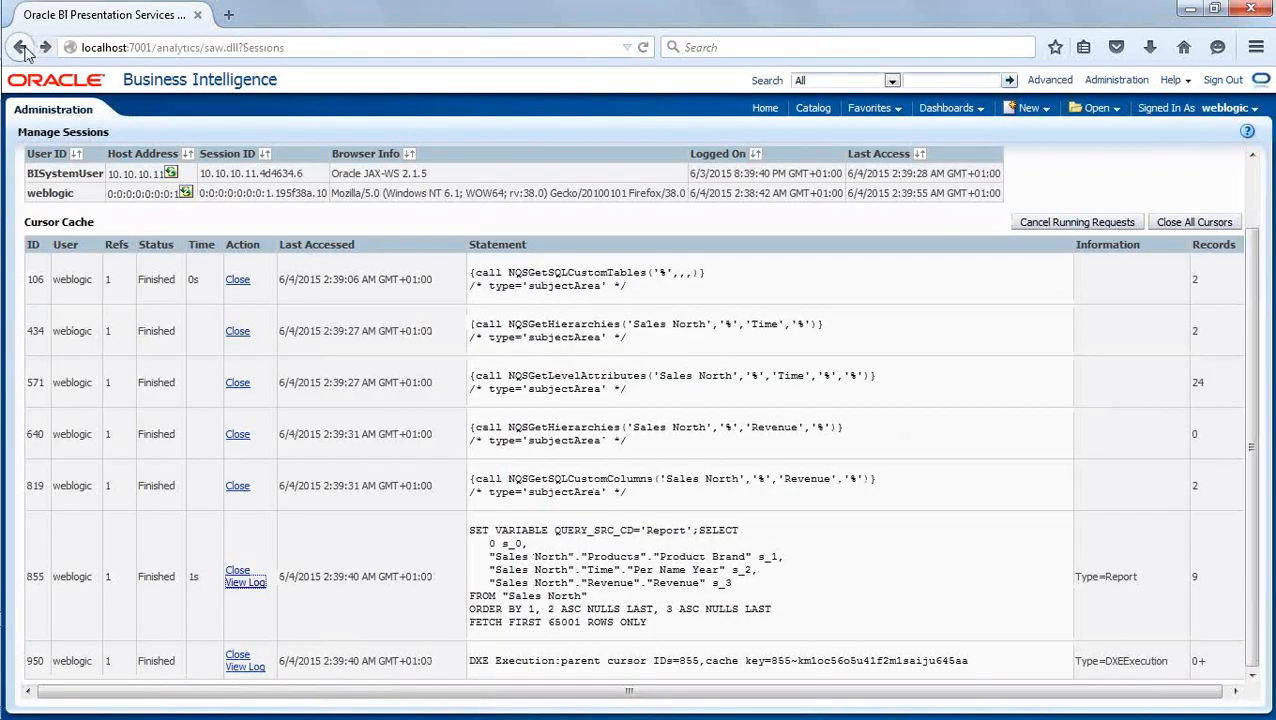
pyautogui.click(20, 47)
pyautogui.click(20, 47)
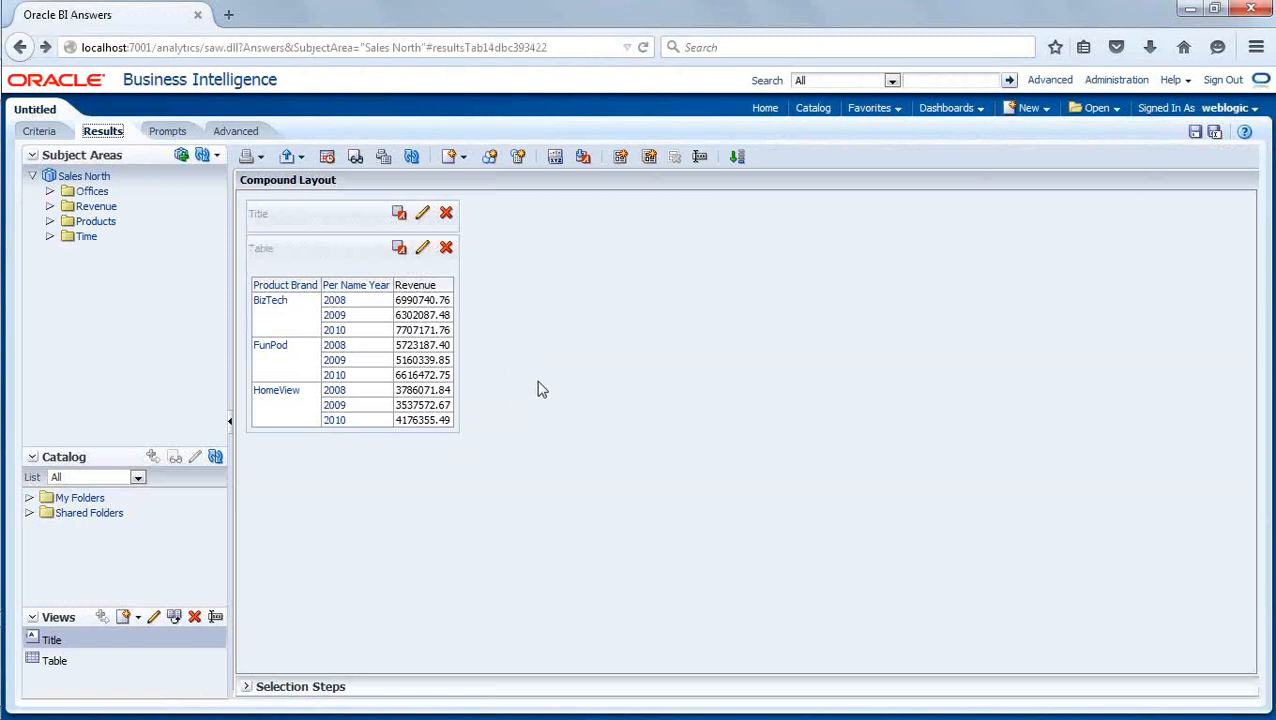
pyautogui.click(285, 302)
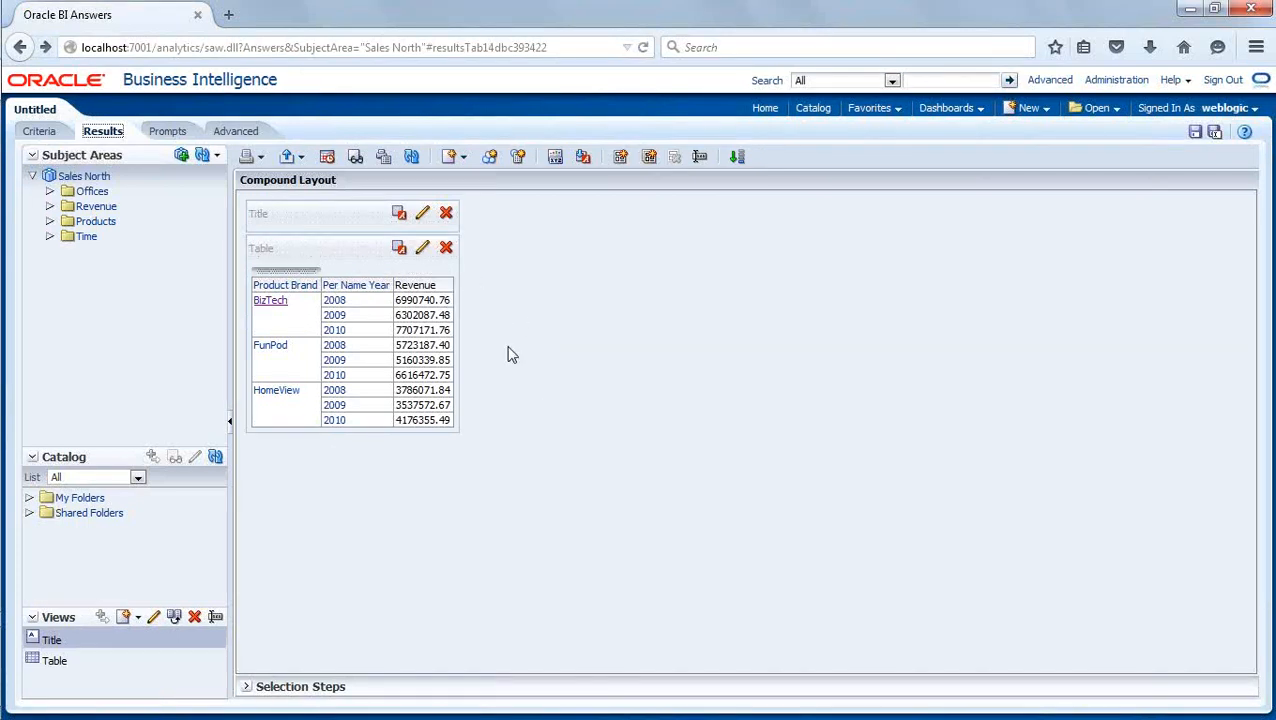